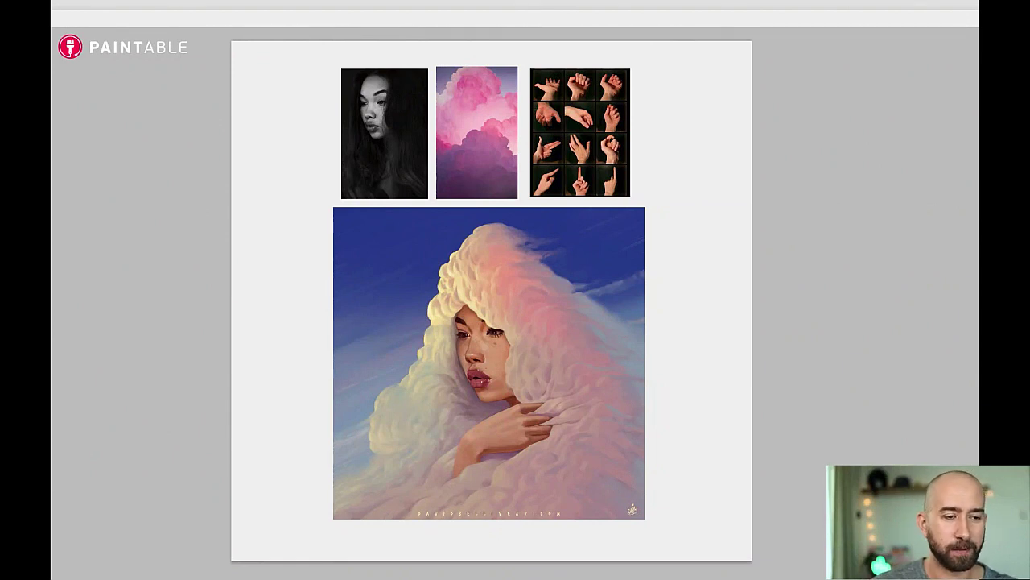
# Show the hidden interface panels and examine the portrait, pink cloud and hand reference images above the cloud-hair painting.
pyautogui.press('Tab')
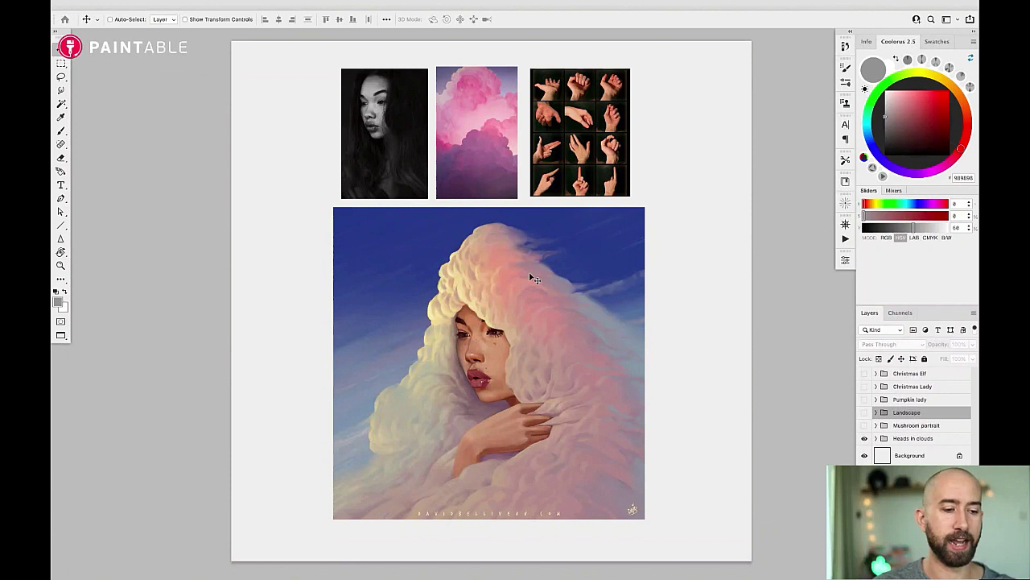
pyautogui.moveTo(588, 337); pyautogui.dragTo(604, 336)
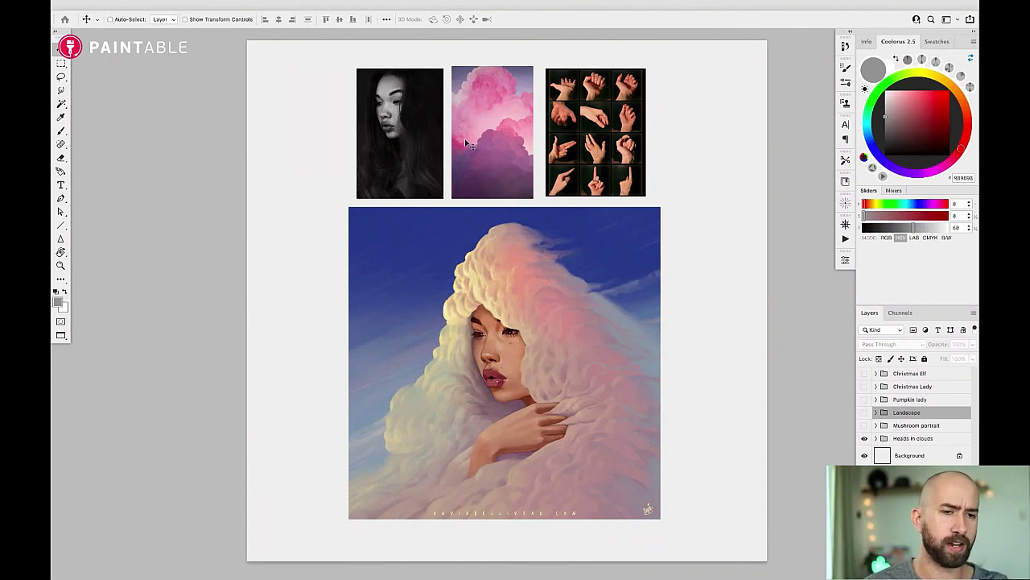
pyautogui.moveTo(391, 127); pyautogui.dragTo(455, 141)
pyautogui.moveTo(455, 167); pyautogui.dragTo(412, 324)
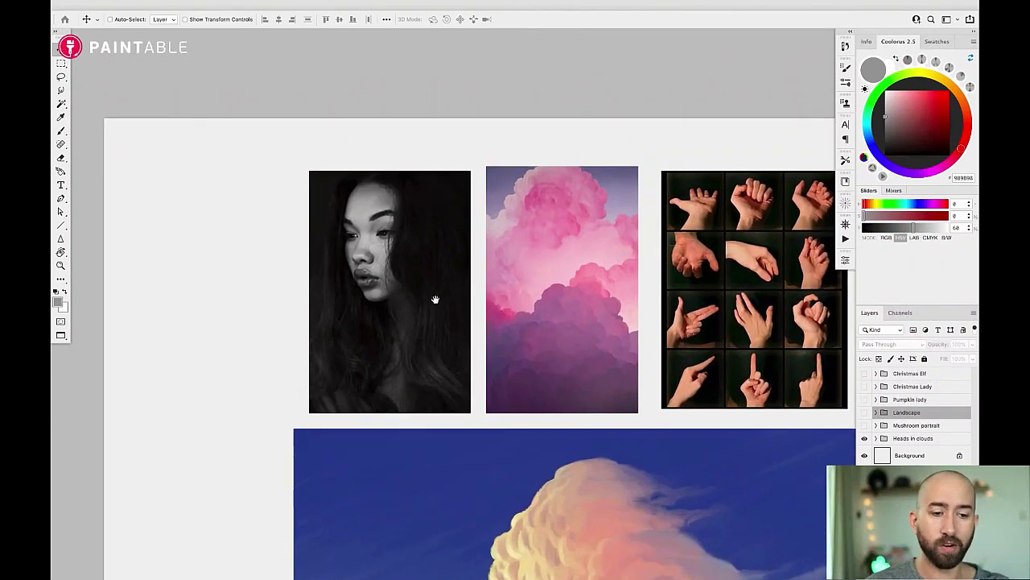
pyautogui.scroll(-2, 471, 300)
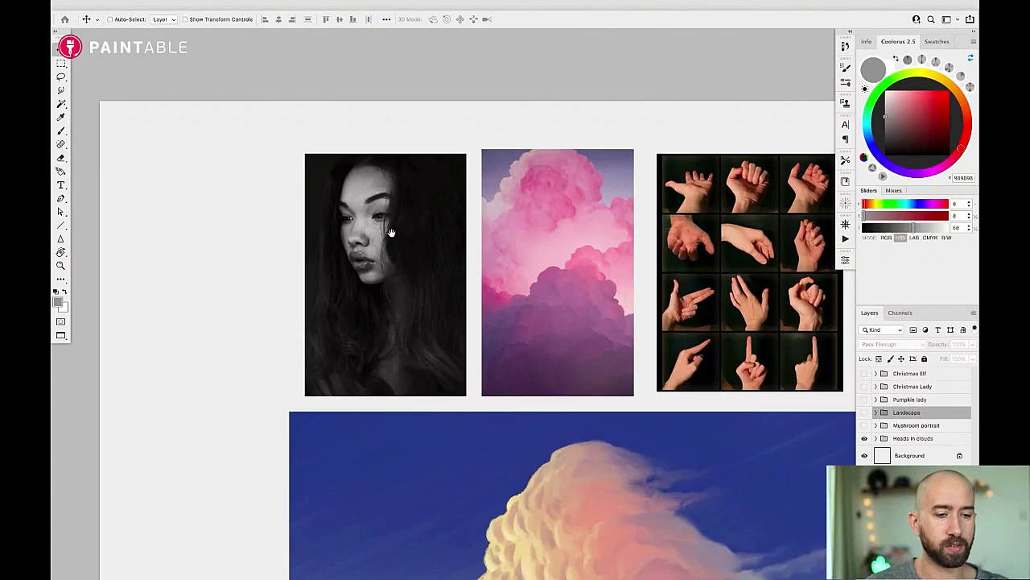
pyautogui.moveTo(559, 396); pyautogui.dragTo(465, 157)
pyautogui.moveTo(510, 394); pyautogui.dragTo(519, 241)
pyautogui.moveTo(482, 193)
pyautogui.mouseDown()
pyautogui.moveTo(612, 503)
pyautogui.moveTo(524, 239)
pyautogui.moveTo(588, 456)
pyautogui.moveTo(519, 393)
pyautogui.mouseUp()
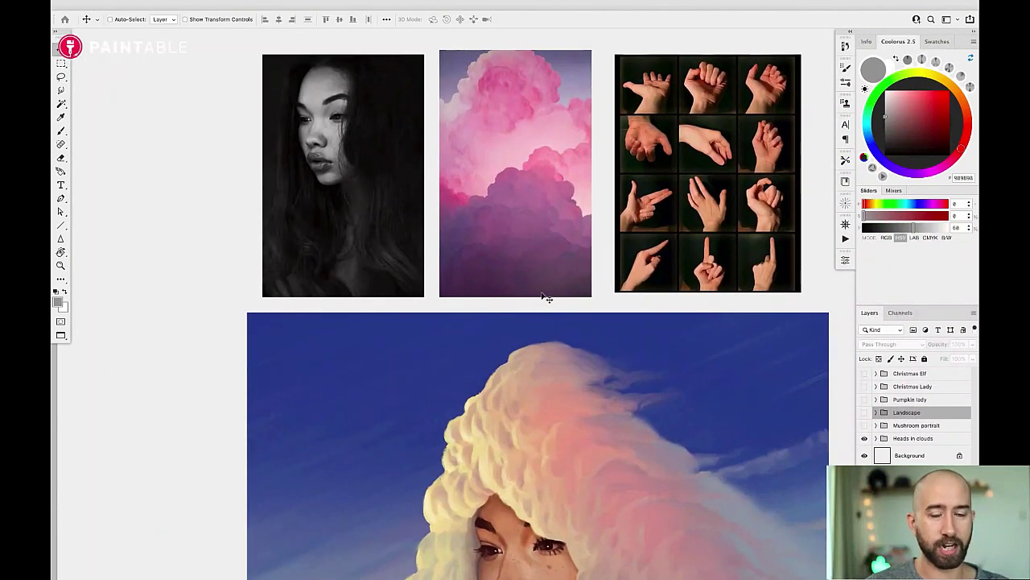
pyautogui.moveTo(570, 253); pyautogui.dragTo(558, 241)
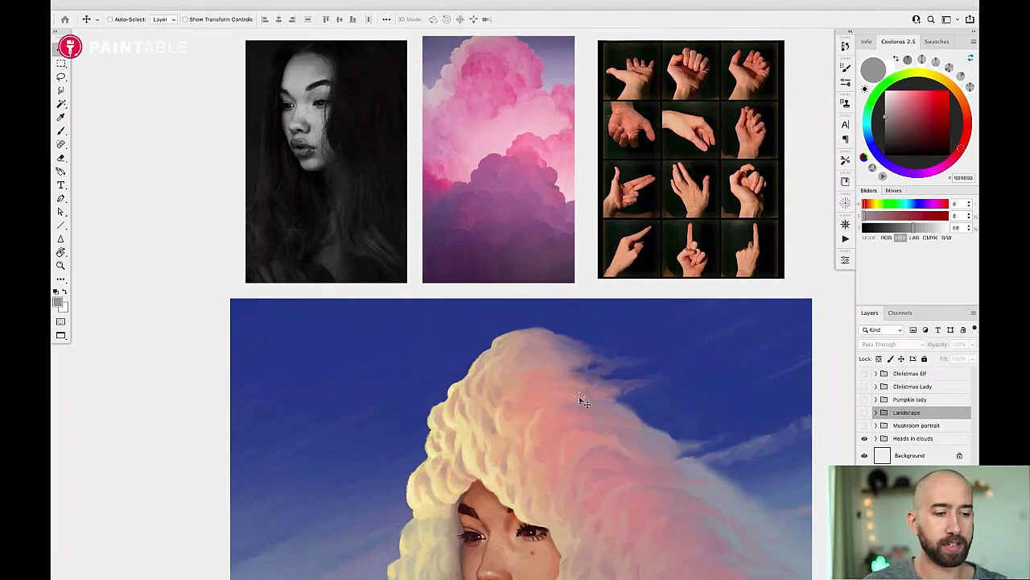
# Compare the face, cloud hair and hand in the finished painting with the three reference images above it.
pyautogui.moveTo(572, 405); pyautogui.dragTo(582, 212)
pyautogui.scroll(-2, 589, 309)
pyautogui.moveTo(592, 308); pyautogui.dragTo(566, 257)
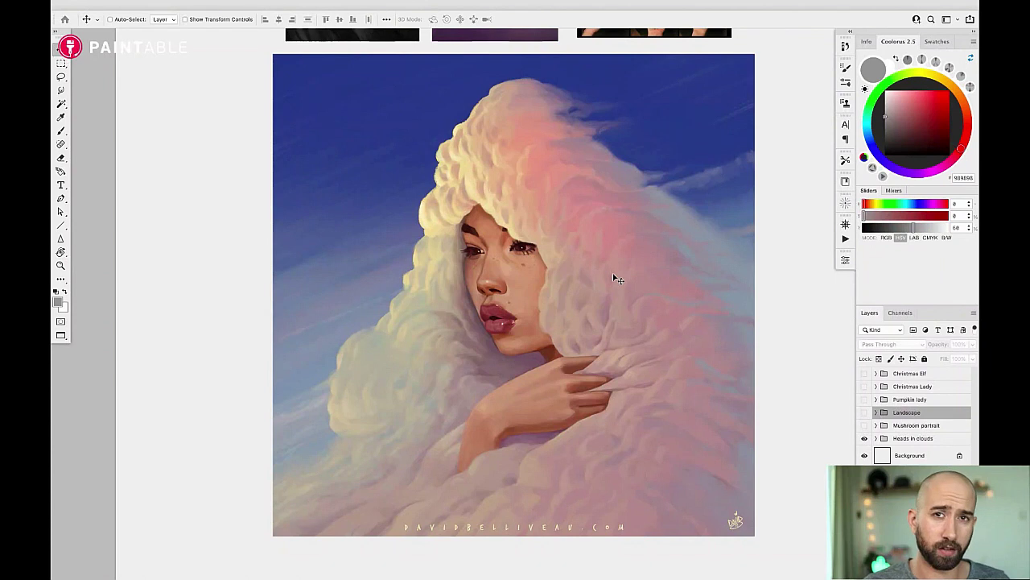
pyautogui.moveTo(582, 175); pyautogui.dragTo(588, 376)
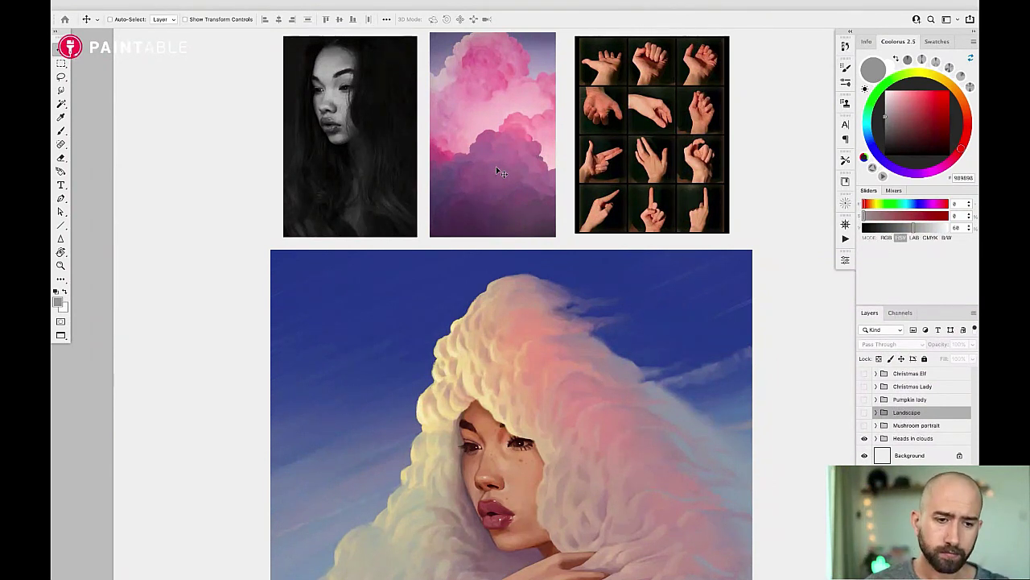
pyautogui.scroll(-5, 526, 370)
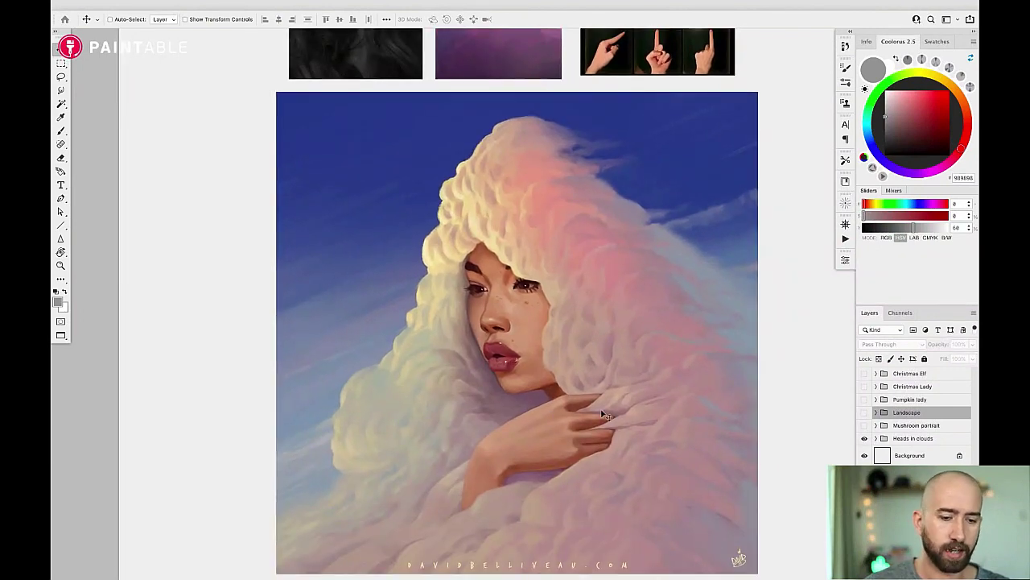
pyautogui.scroll(5, 586, 346)
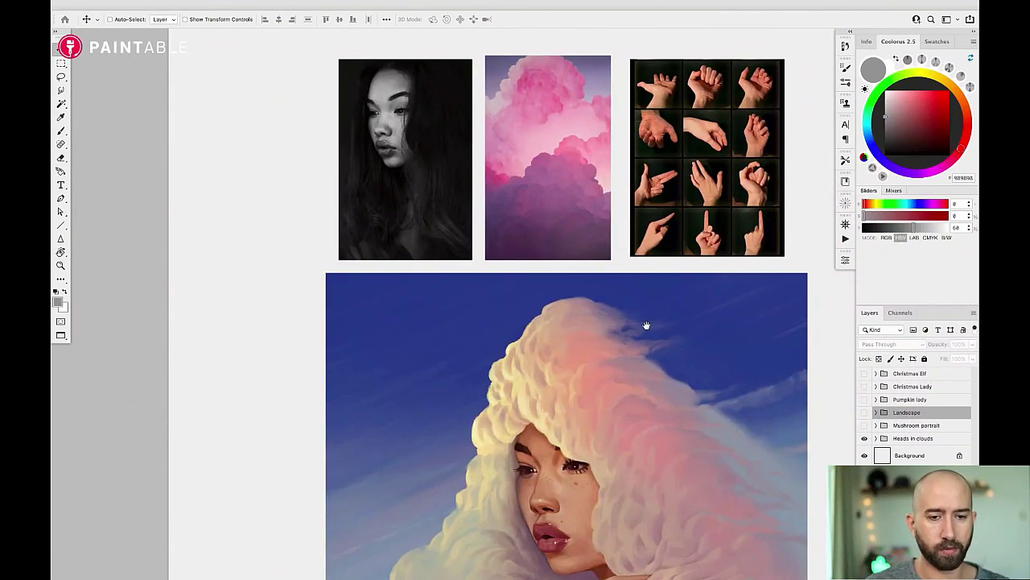
pyautogui.hscroll(5, 596, 311)
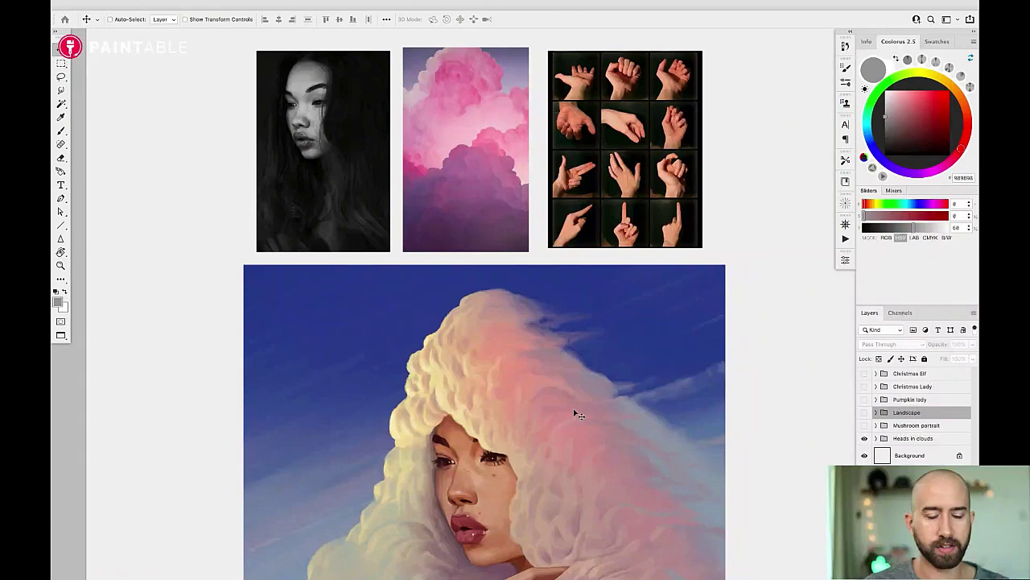
pyautogui.scroll(-7, 577, 386)
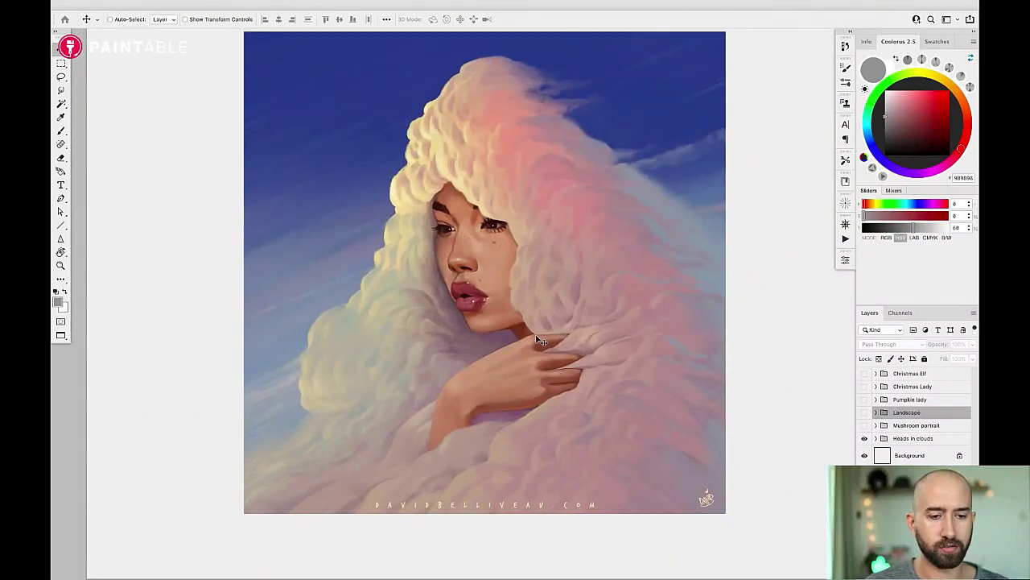
pyautogui.keyDown('alt'); pyautogui.keyDown('super'); pyautogui.click(608, 368); pyautogui.keyUp('super'); pyautogui.keyUp('alt')
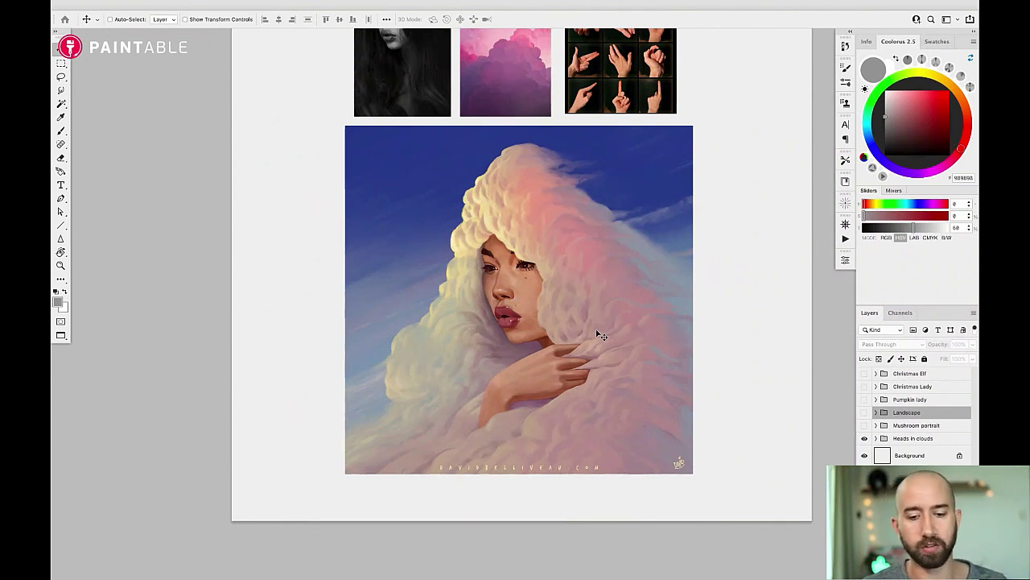
# Hide the Heads in clouds layer group and show the Mushroom portrait group instead.
pyautogui.click(865, 439)
pyautogui.click(864, 425)
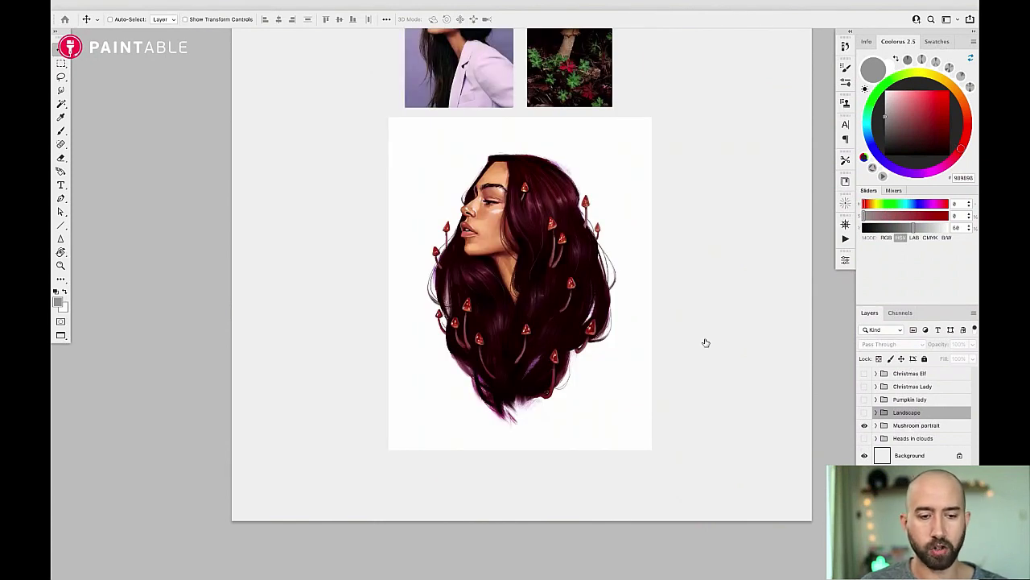
pyautogui.scroll(2, 612, 314)
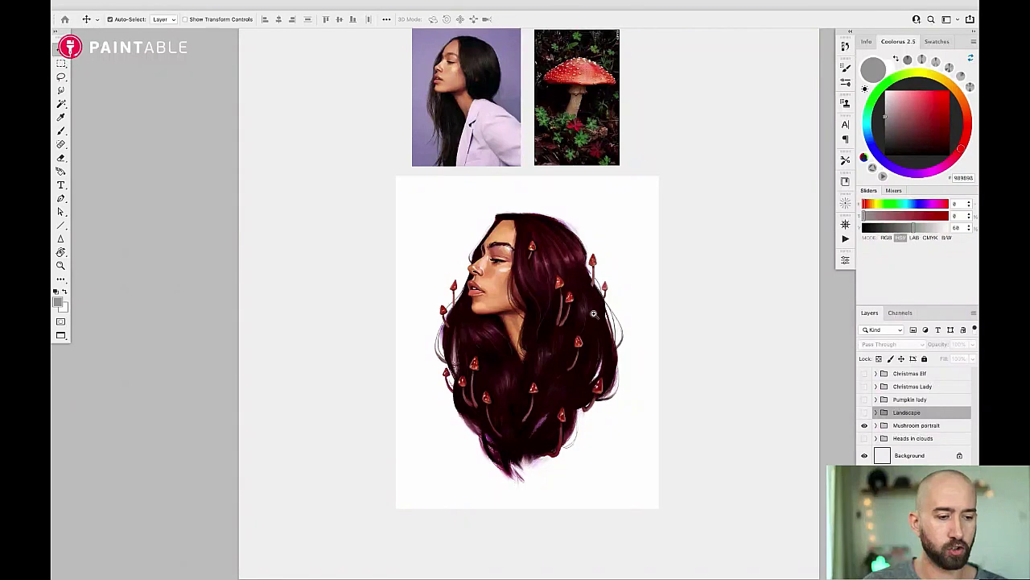
pyautogui.moveTo(600, 317); pyautogui.dragTo(644, 331)
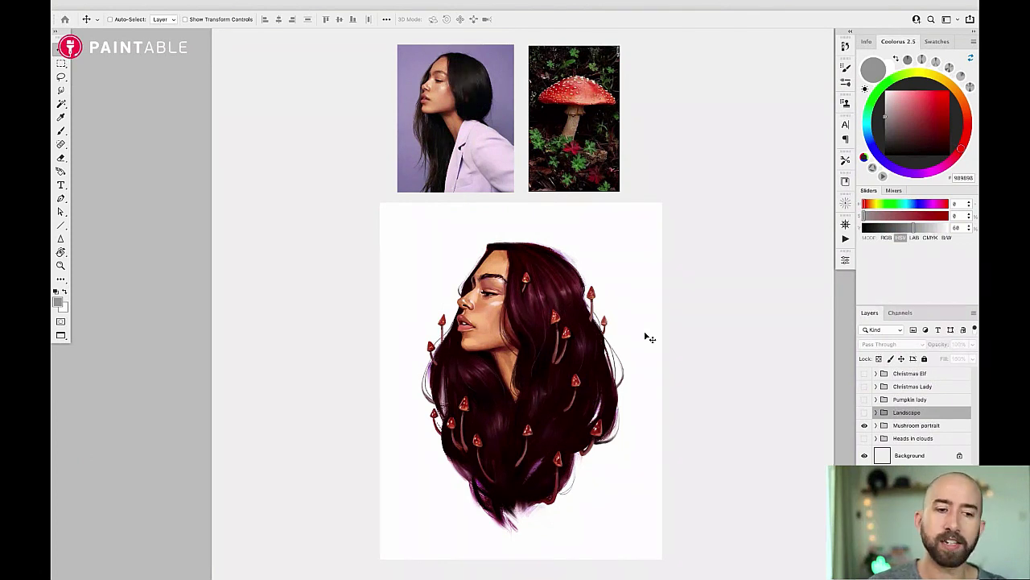
# Examine the profile photo and red mushroom references against the finished portrait with mushrooms growing in the hair.
pyautogui.scroll(2, 459, 105)
pyautogui.moveTo(476, 105); pyautogui.dragTo(481, 189)
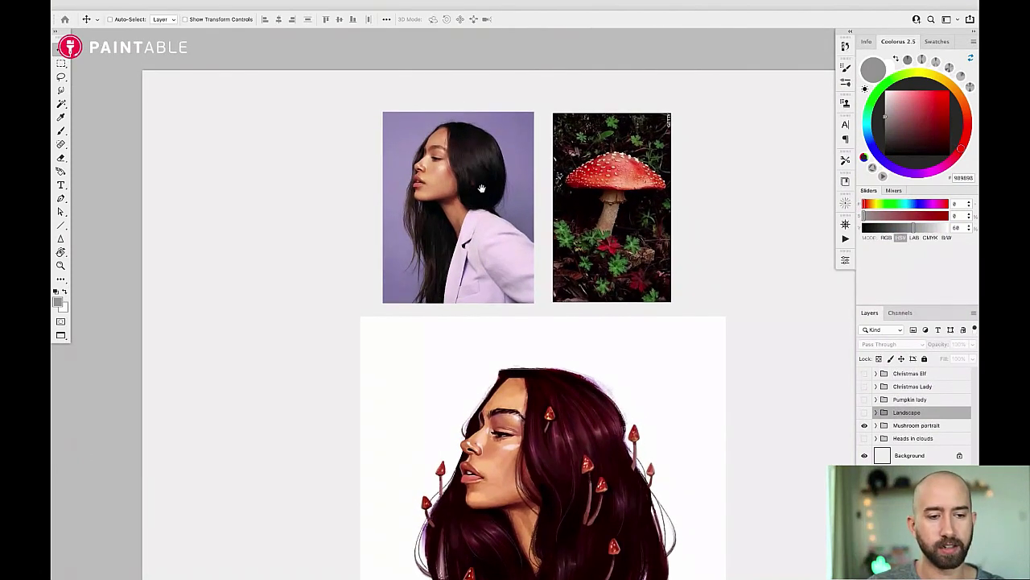
pyautogui.moveTo(540, 277); pyautogui.dragTo(520, 242)
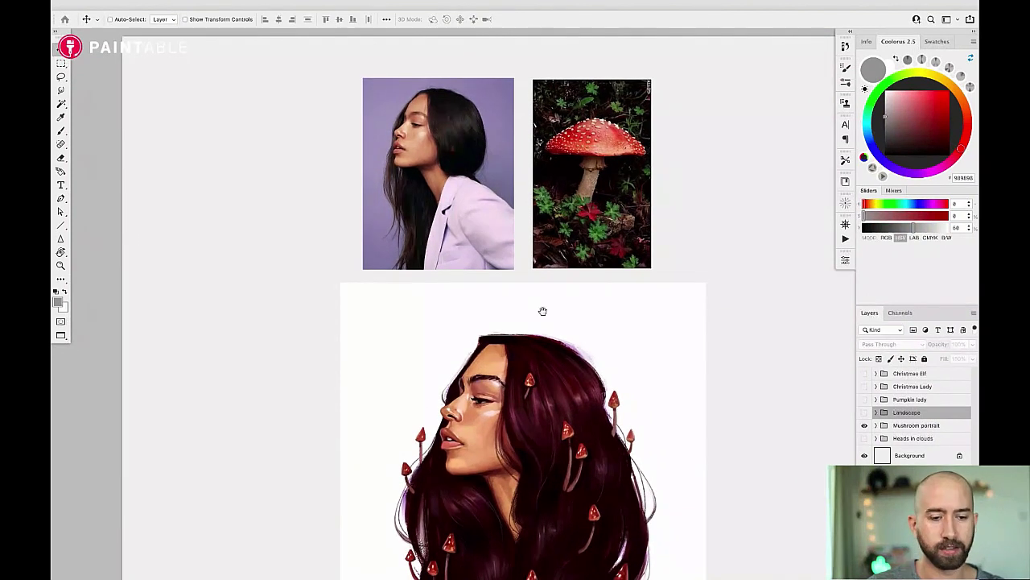
pyautogui.moveTo(577, 409); pyautogui.dragTo(581, 327)
pyautogui.moveTo(597, 207); pyautogui.dragTo(586, 247)
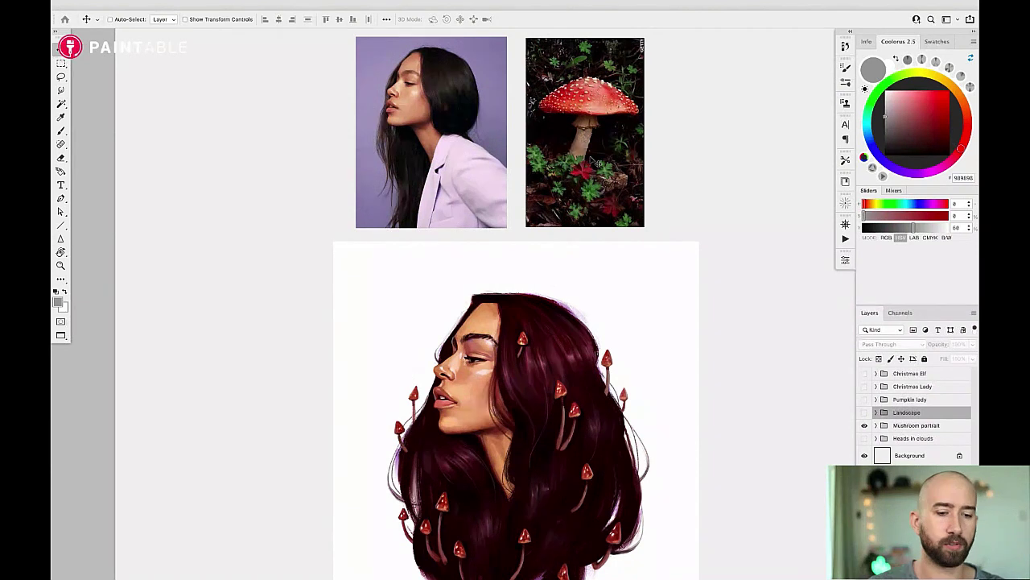
pyautogui.scroll(-2, 571, 311)
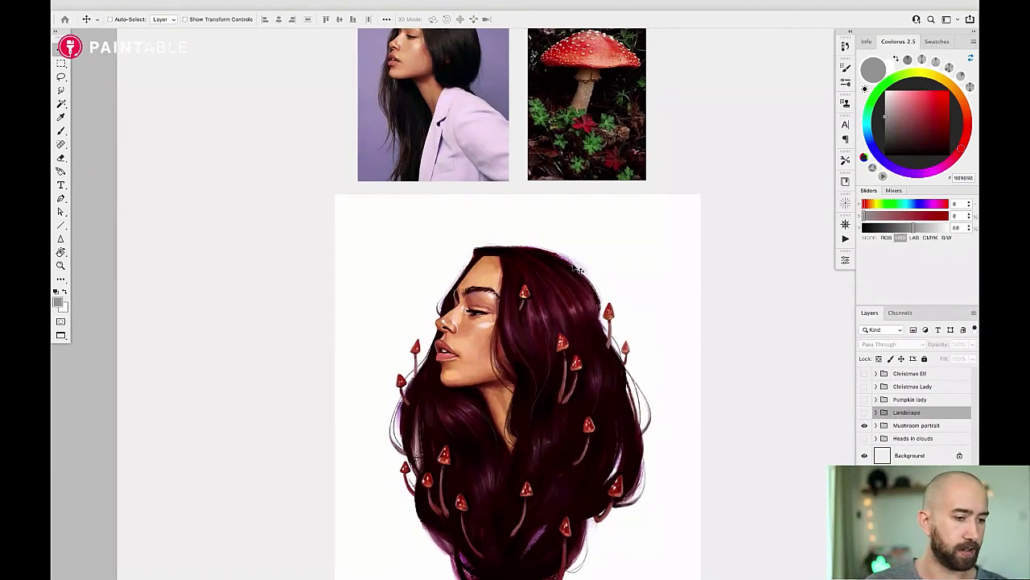
pyautogui.scroll(-2, 532, 342)
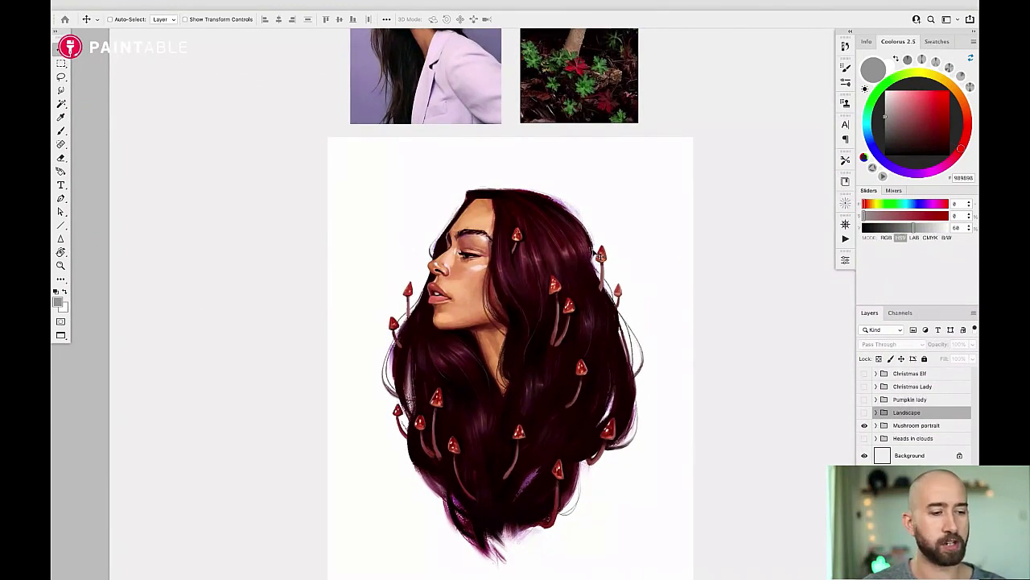
pyautogui.moveTo(636, 317); pyautogui.dragTo(611, 362)
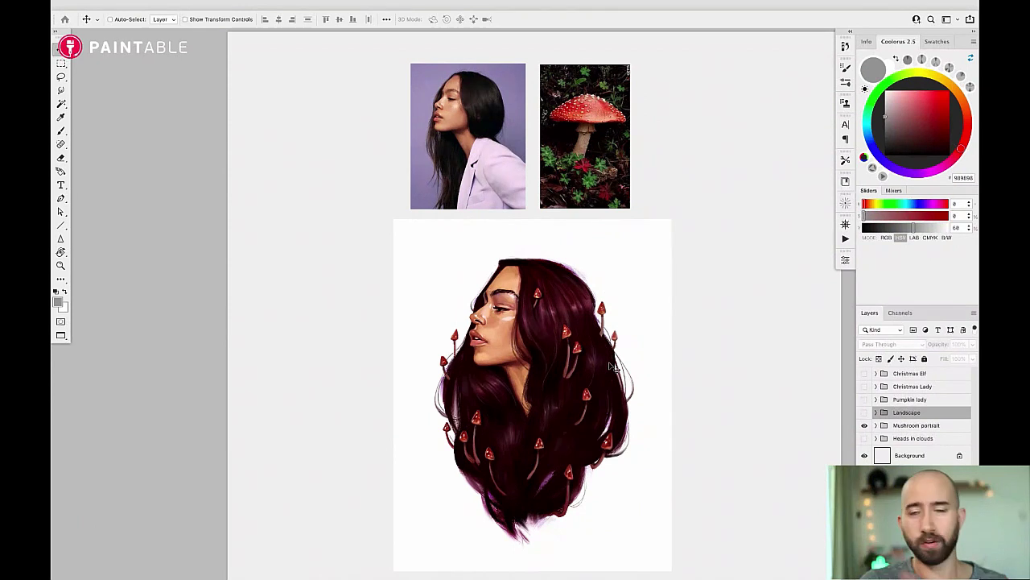
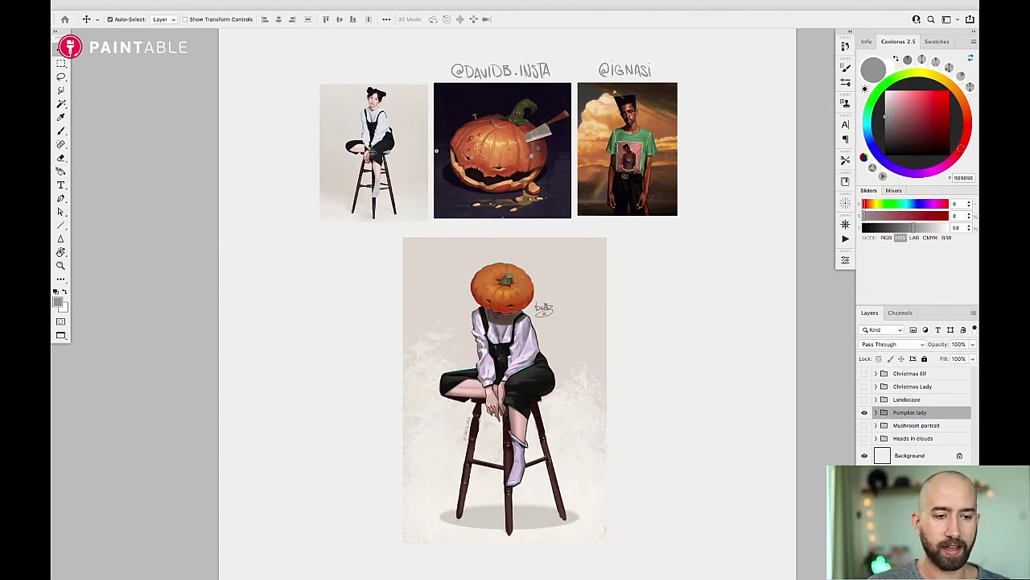
# Compare the pumpkin-headed figure's pose and stool with the seated woman photo and the carved pumpkin reference.
pyautogui.scroll(2, 366, 149)
pyautogui.scroll(3, 419, 181)
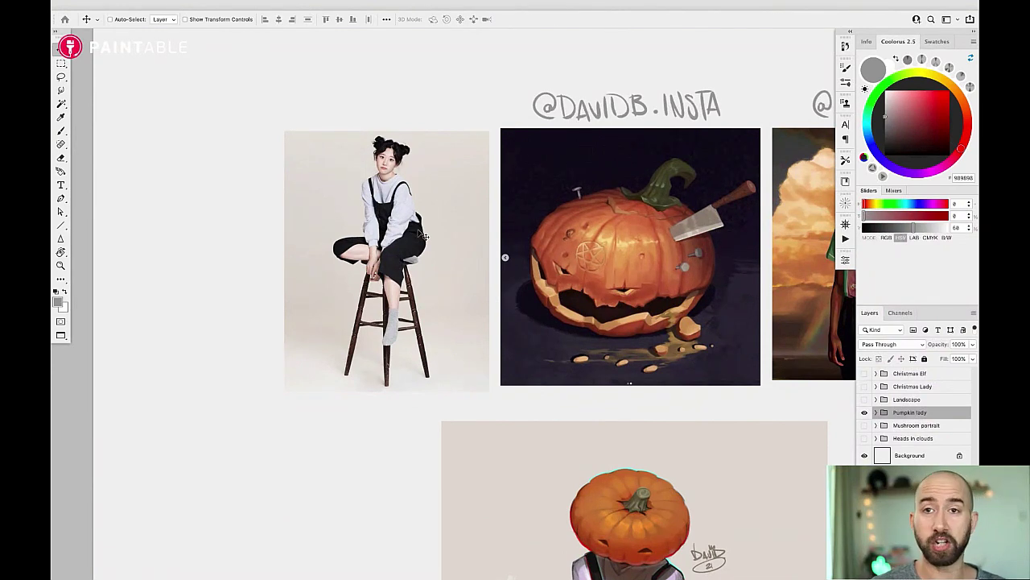
pyautogui.scroll(-3, 596, 356)
pyautogui.hscroll(3, 596, 356)
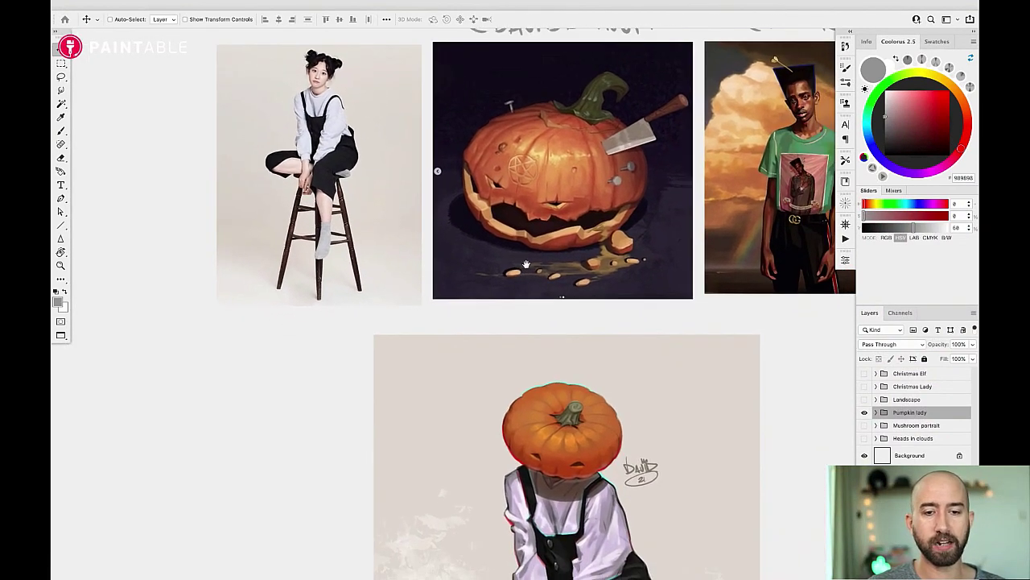
pyautogui.scroll(-2, 589, 266)
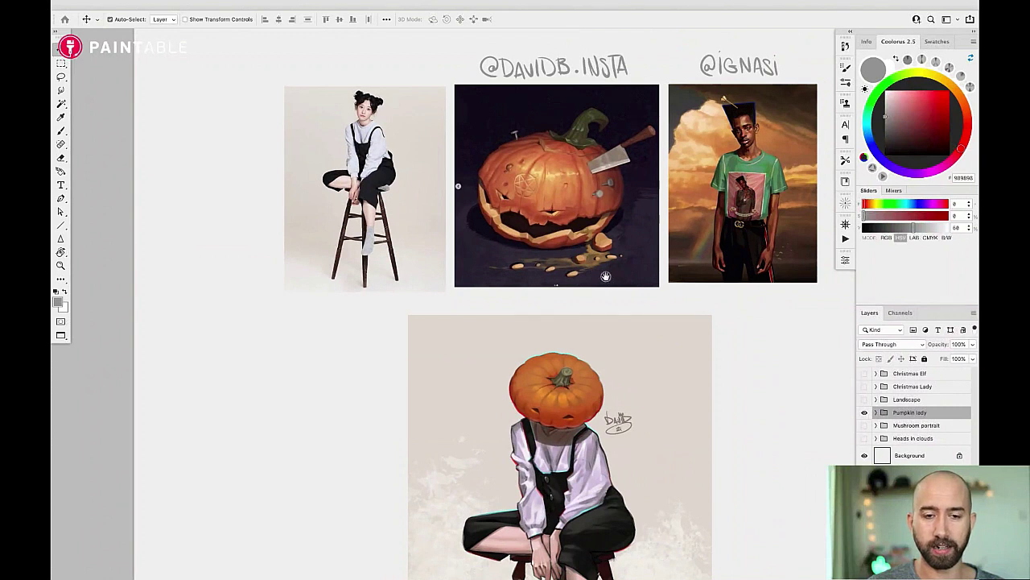
pyautogui.scroll(-1, 604, 274)
pyautogui.moveTo(610, 276); pyautogui.dragTo(588, 224)
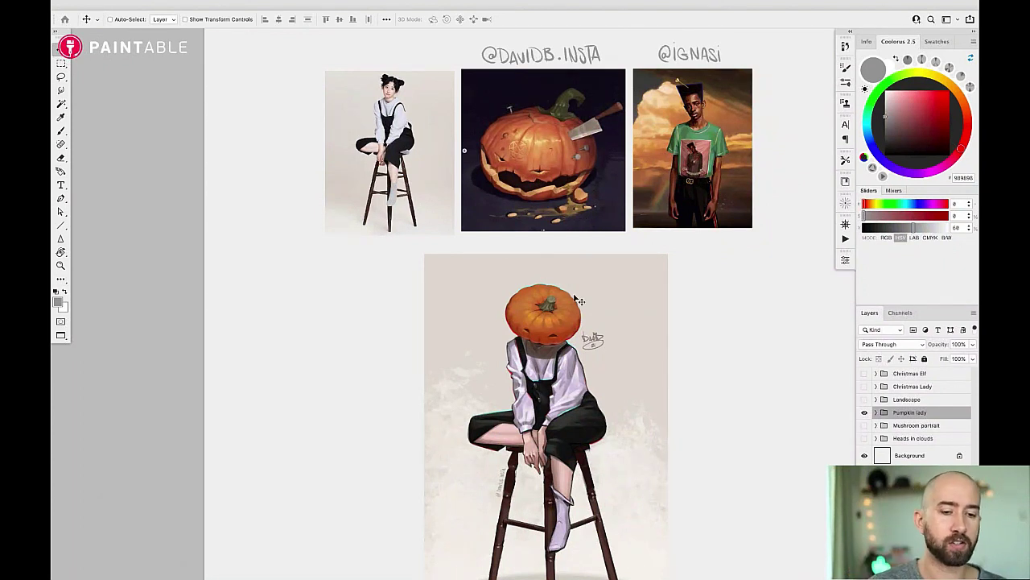
pyautogui.moveTo(558, 376); pyautogui.dragTo(564, 324)
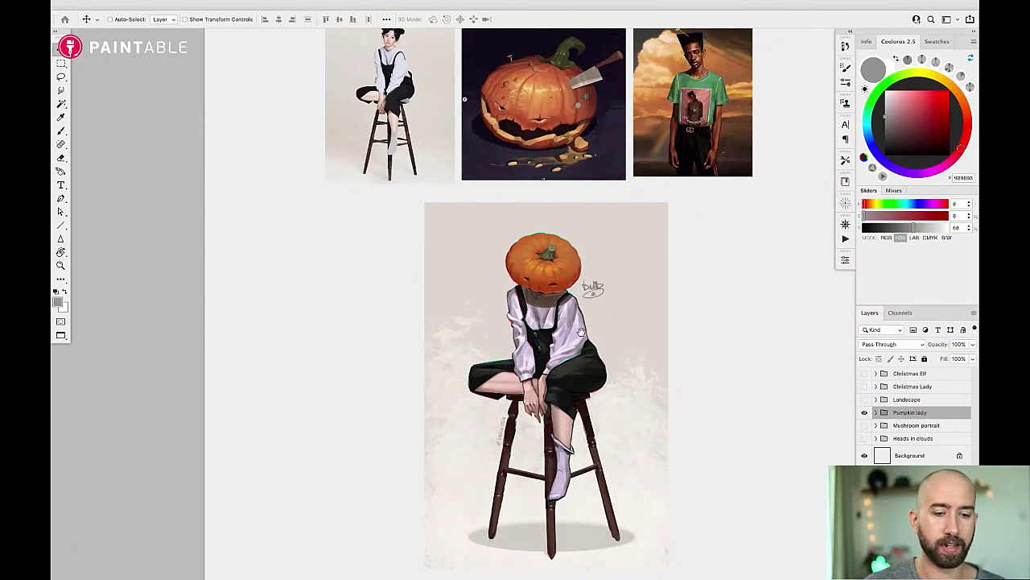
pyautogui.moveTo(532, 265); pyautogui.dragTo(542, 326)
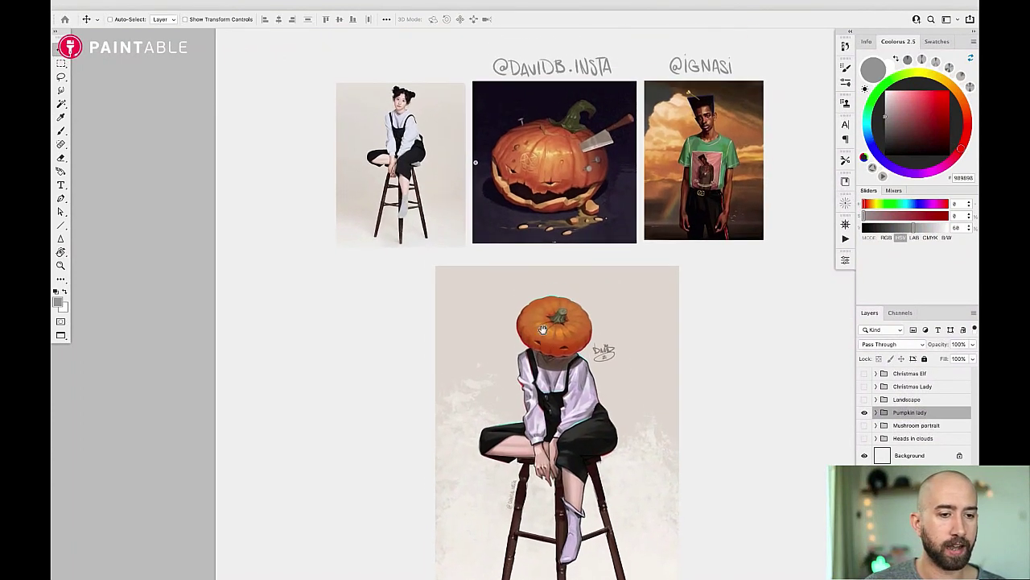
pyautogui.moveTo(563, 378); pyautogui.dragTo(554, 310)
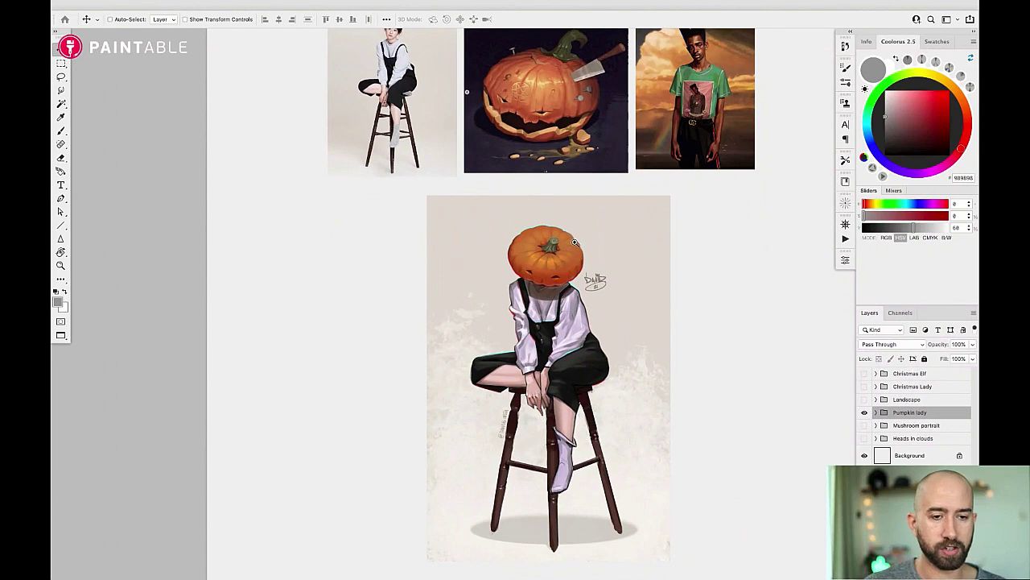
pyautogui.scroll(2, 539, 138)
pyautogui.scroll(1, 536, 193)
pyautogui.scroll(-1, 537, 193)
pyautogui.scroll(3, 540, 201)
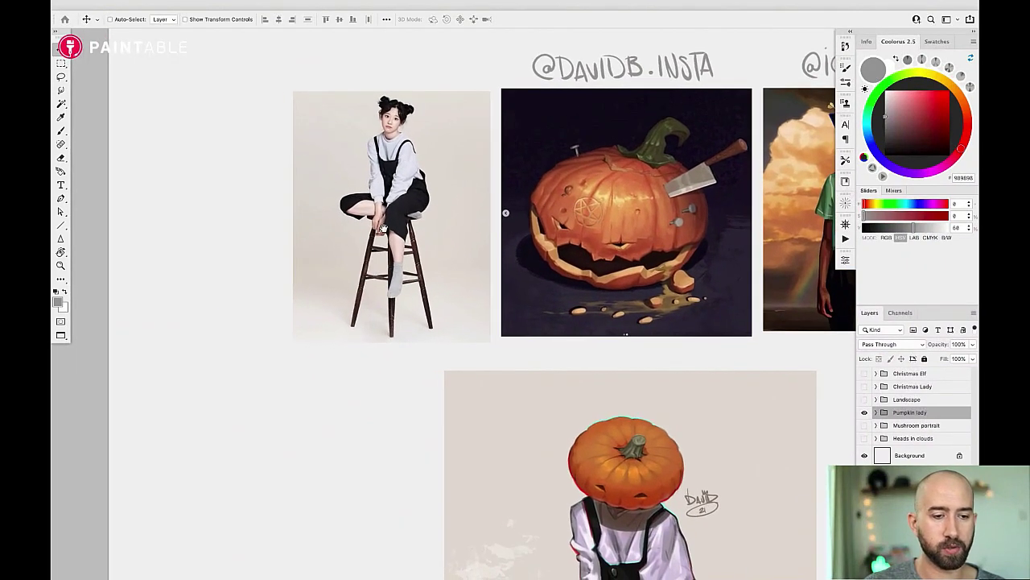
pyautogui.hscroll(5, 563, 206)
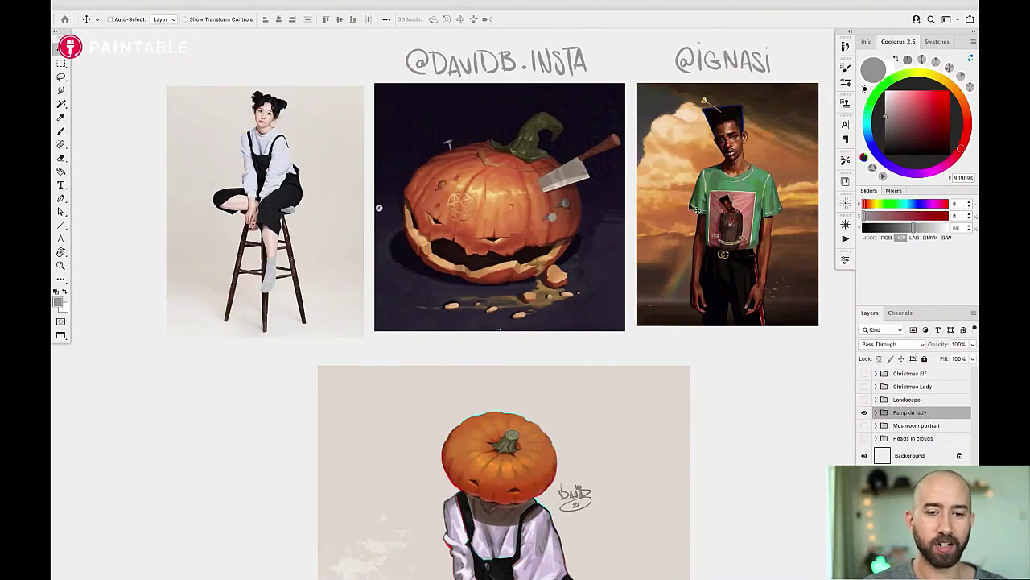
pyautogui.hscroll(3, 724, 202)
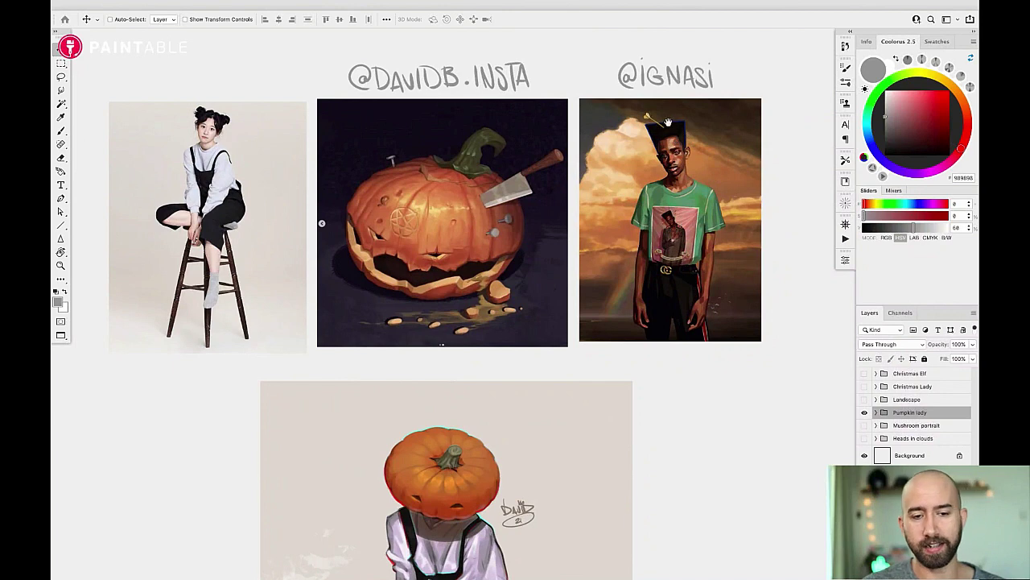
pyautogui.scroll(2, 667, 121)
pyautogui.scroll(3, 690, 140)
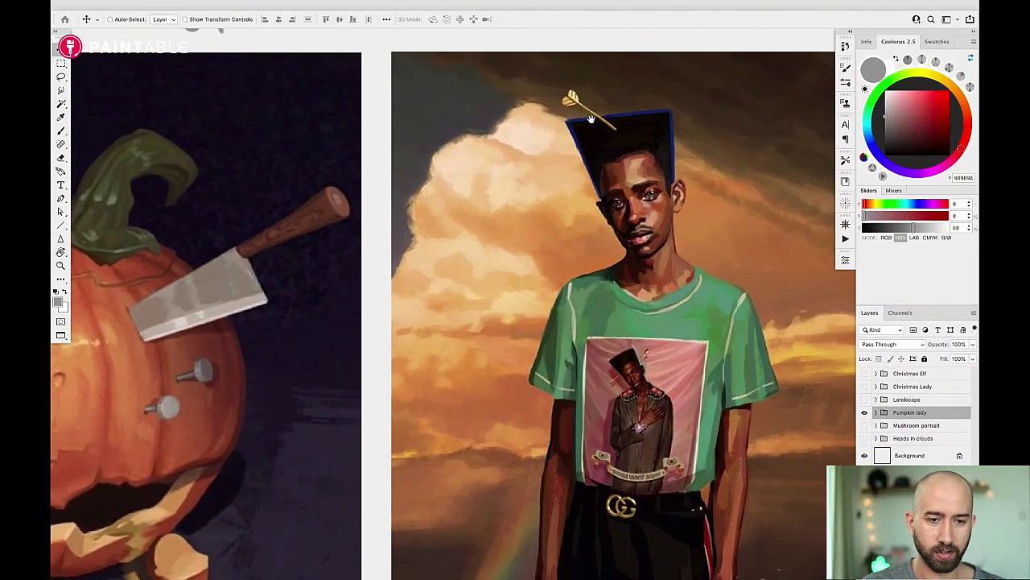
pyautogui.moveTo(648, 383); pyautogui.dragTo(644, 258)
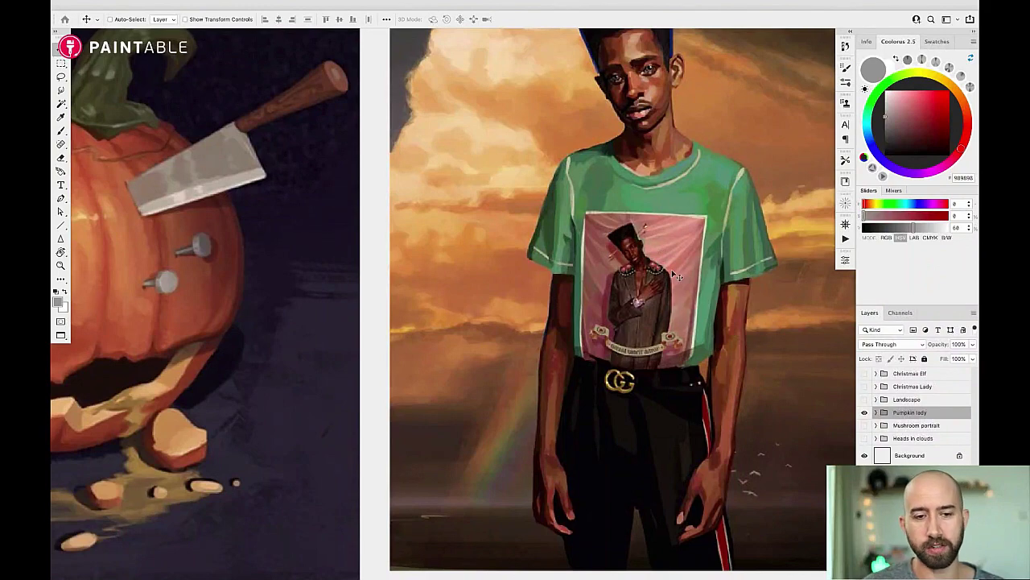
# Examine the pumpkin-headed figure's blouse, overalls and red and cyan edge lines up close, then the whole painting with the stool.
pyautogui.scroll(-4, 661, 287)
pyautogui.moveTo(410, 563)
pyautogui.mouseDown()
pyautogui.moveTo(475, 403)
pyautogui.moveTo(558, 310)
pyautogui.mouseUp()
pyautogui.moveTo(498, 324)
pyautogui.mouseDown()
pyautogui.moveTo(529, 340)
pyautogui.moveTo(530, 318)
pyautogui.mouseUp()
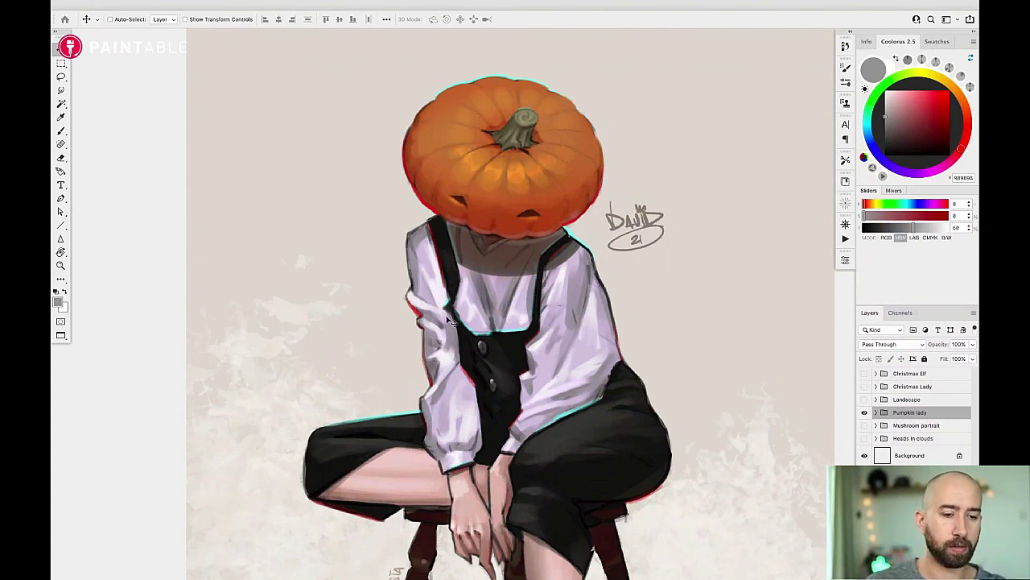
pyautogui.scroll(2, 431, 315)
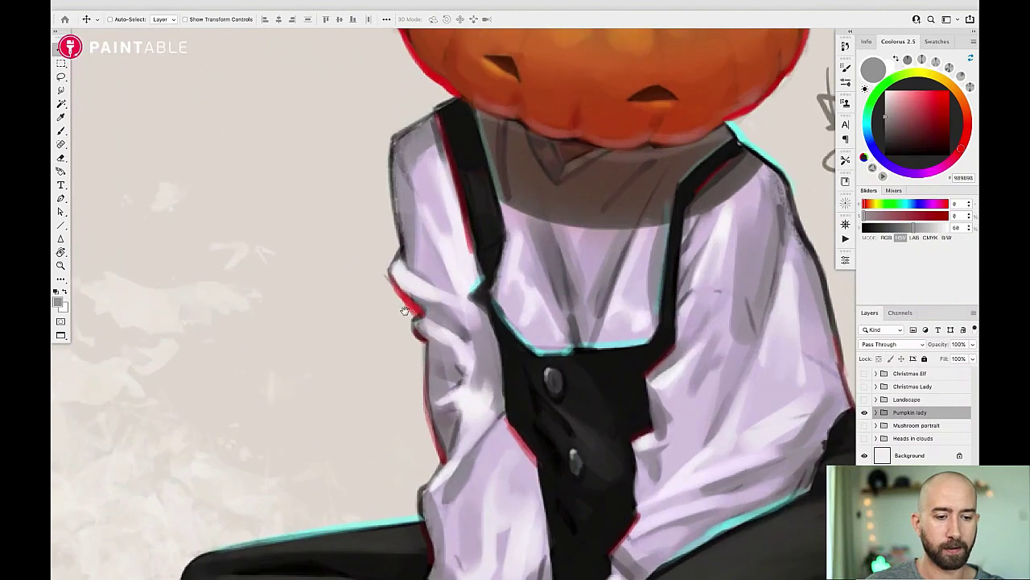
pyautogui.scroll(-2, 525, 306)
pyautogui.moveTo(590, 396); pyautogui.dragTo(530, 299)
pyautogui.scroll(-2, 531, 300)
pyautogui.scroll(-1, 536, 301)
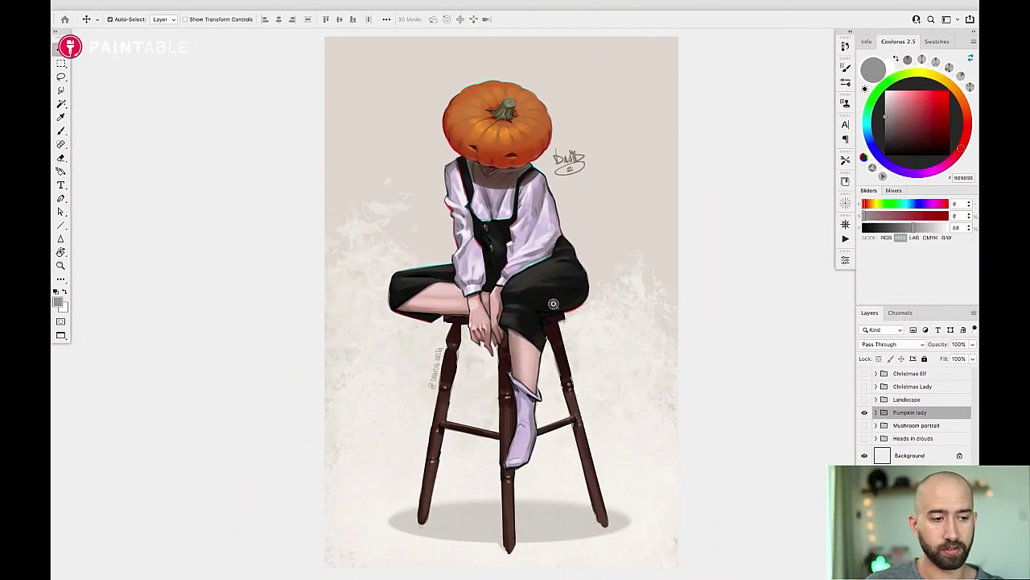
pyautogui.scroll(-1, 542, 301)
pyautogui.moveTo(582, 132)
pyautogui.mouseDown()
pyautogui.moveTo(570, 235)
pyautogui.moveTo(588, 310)
pyautogui.moveTo(585, 241)
pyautogui.mouseUp()
pyautogui.scroll(-1, 590, 326)
pyautogui.scroll(-1, 589, 275)
pyautogui.moveTo(613, 275); pyautogui.dragTo(598, 296)
# Hide the Pumpkin lady layer group and show the Landscape group instead.
pyautogui.click(864, 412)
pyautogui.click(865, 399)
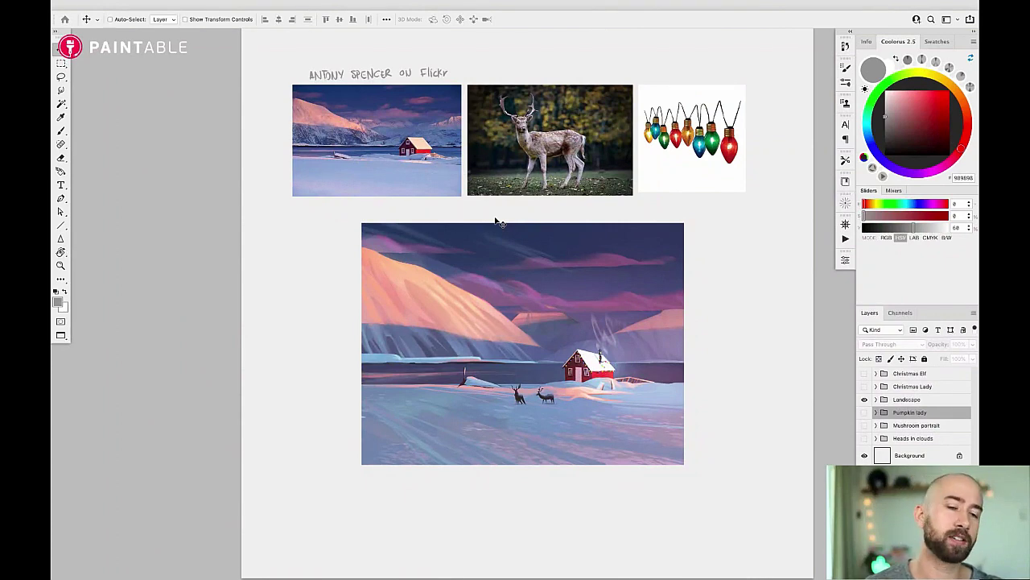
# Compare the red cabin, deer and Christmas light references with the finished snowy landscape painting.
pyautogui.moveTo(389, 133); pyautogui.dragTo(436, 151)
pyautogui.moveTo(461, 109); pyautogui.dragTo(587, 231)
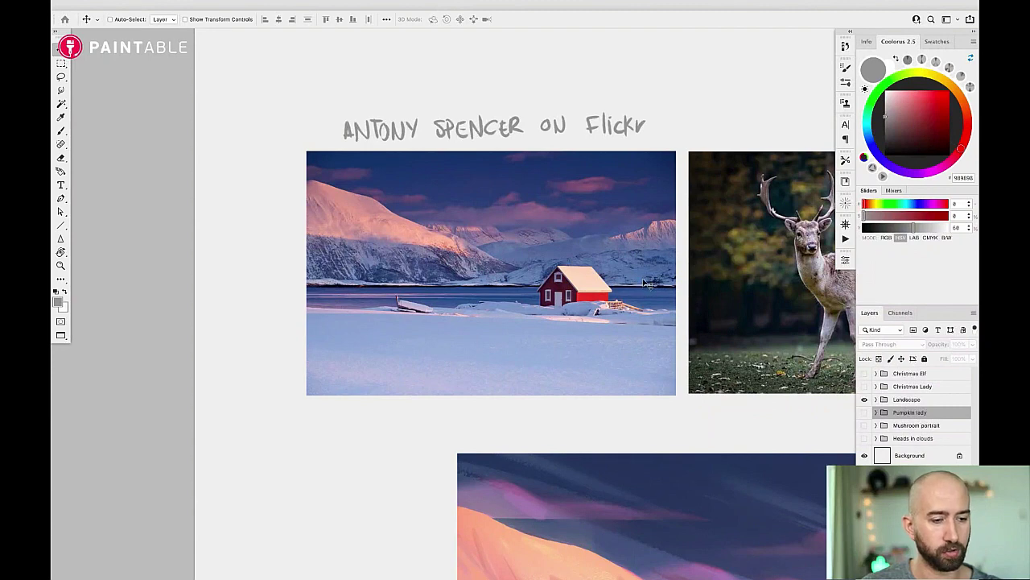
pyautogui.scroll(-3, 668, 278)
pyautogui.hscroll(4, 669, 277)
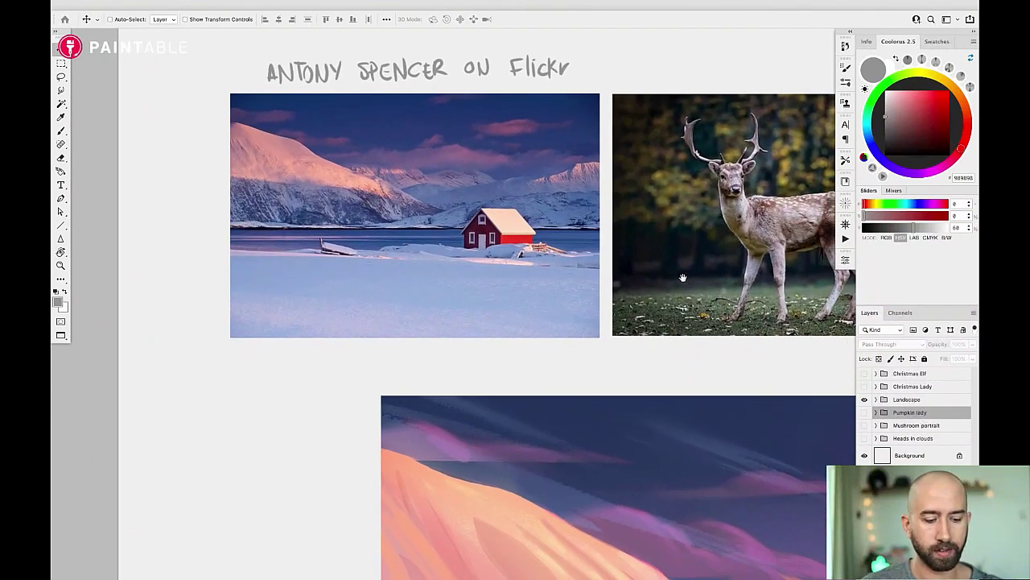
pyautogui.moveTo(709, 280); pyautogui.dragTo(591, 244)
pyautogui.moveTo(644, 251); pyautogui.dragTo(615, 242)
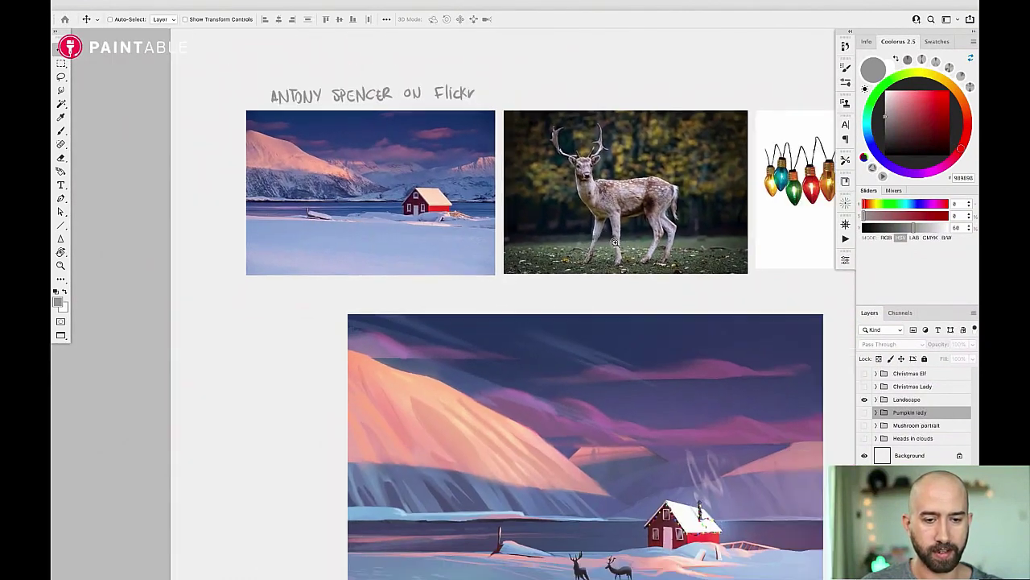
pyautogui.scroll(-1, 614, 241)
pyautogui.hscroll(2, 614, 242)
pyautogui.scroll(-8, 552, 203)
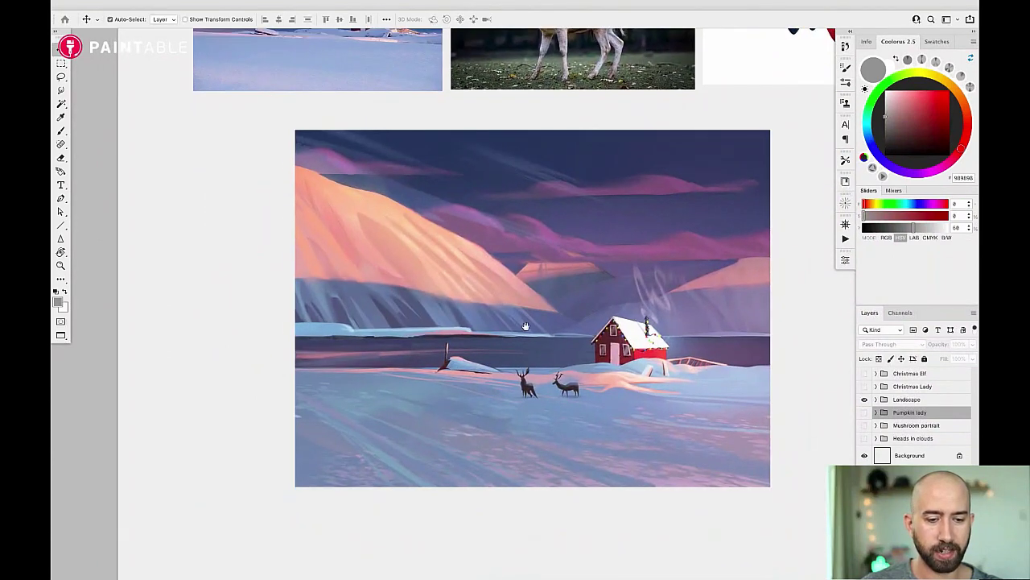
pyautogui.moveTo(526, 326)
pyautogui.mouseDown()
pyautogui.moveTo(548, 339)
pyautogui.moveTo(542, 325)
pyautogui.mouseUp()
pyautogui.moveTo(618, 320); pyautogui.dragTo(604, 320)
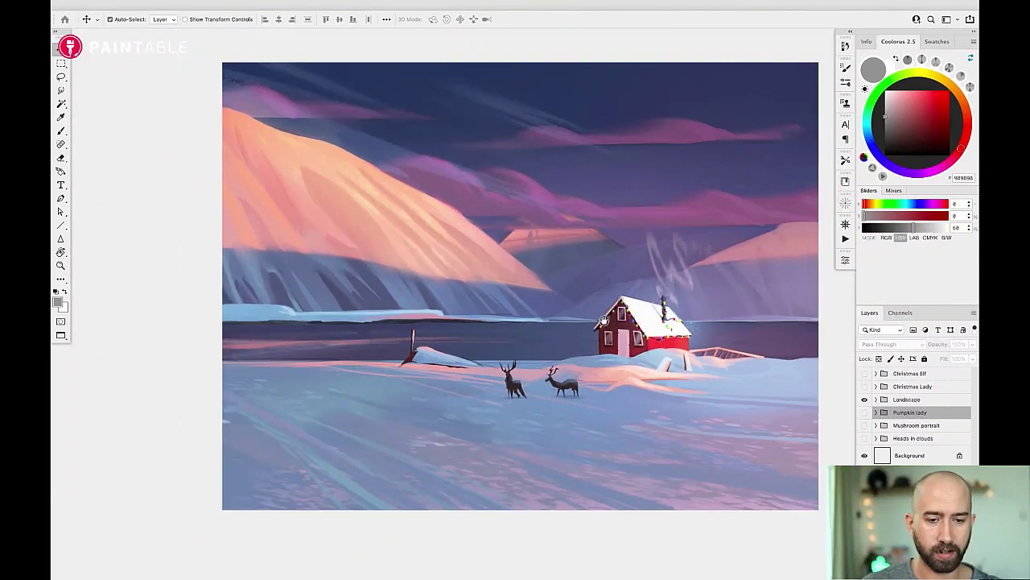
pyautogui.scroll(-1, 604, 319)
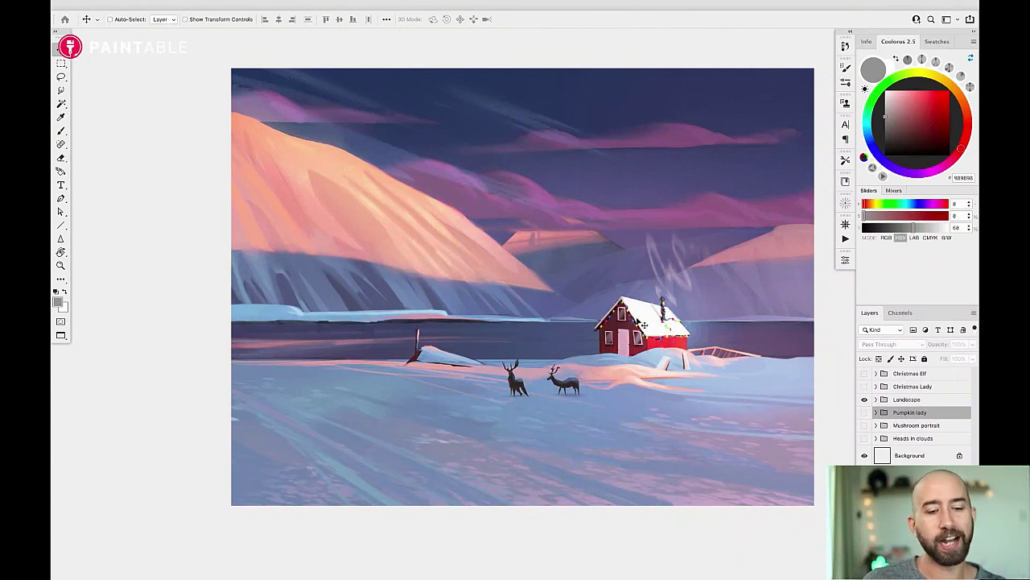
# Examine the two deer and the cabin decorated with coloured lights up close, then the landscape together with its reference row.
pyautogui.scroll(3, 592, 376)
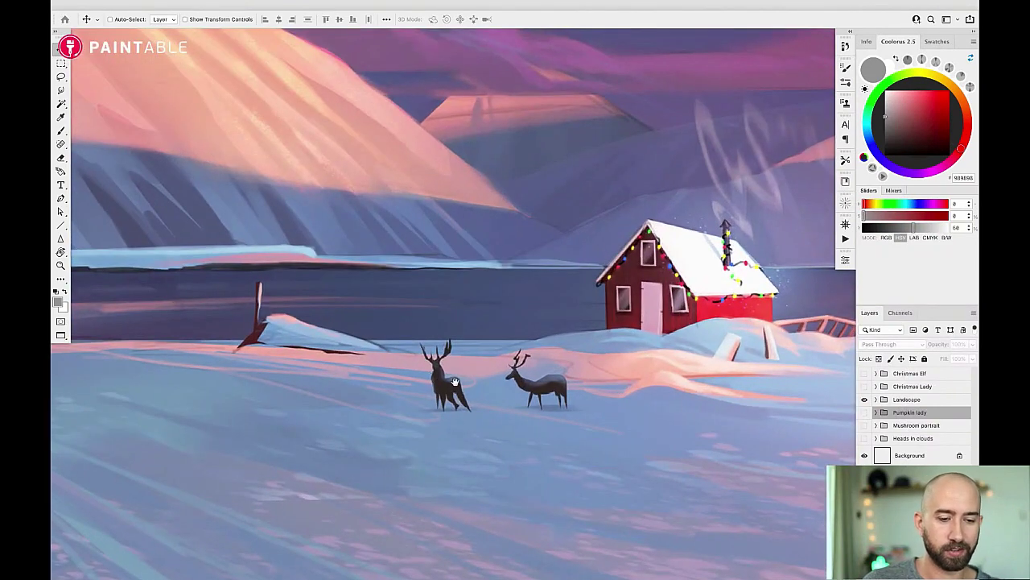
pyautogui.moveTo(635, 315); pyautogui.dragTo(544, 331)
pyautogui.hscroll(2, 544, 331)
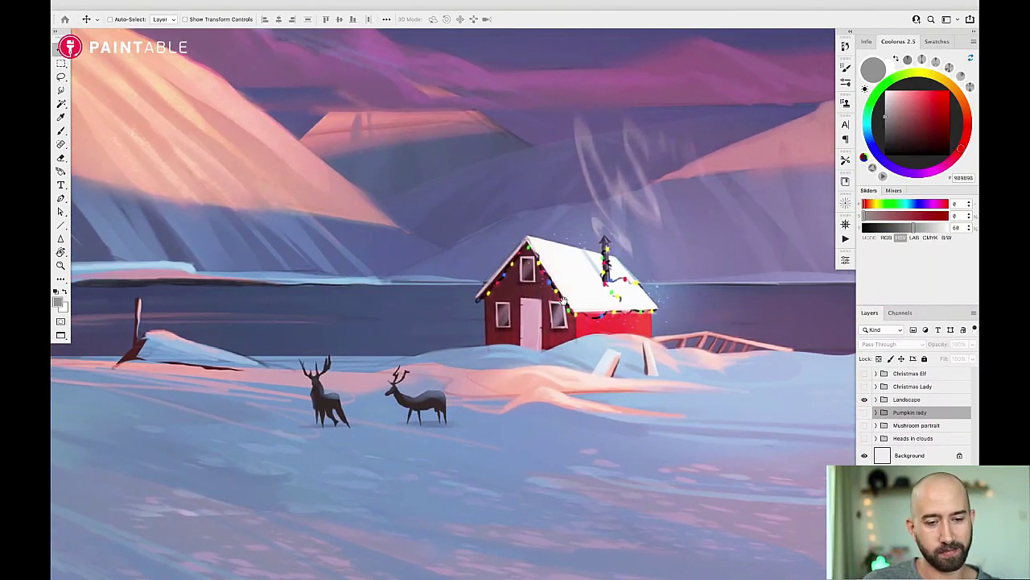
pyautogui.scroll(-5, 661, 349)
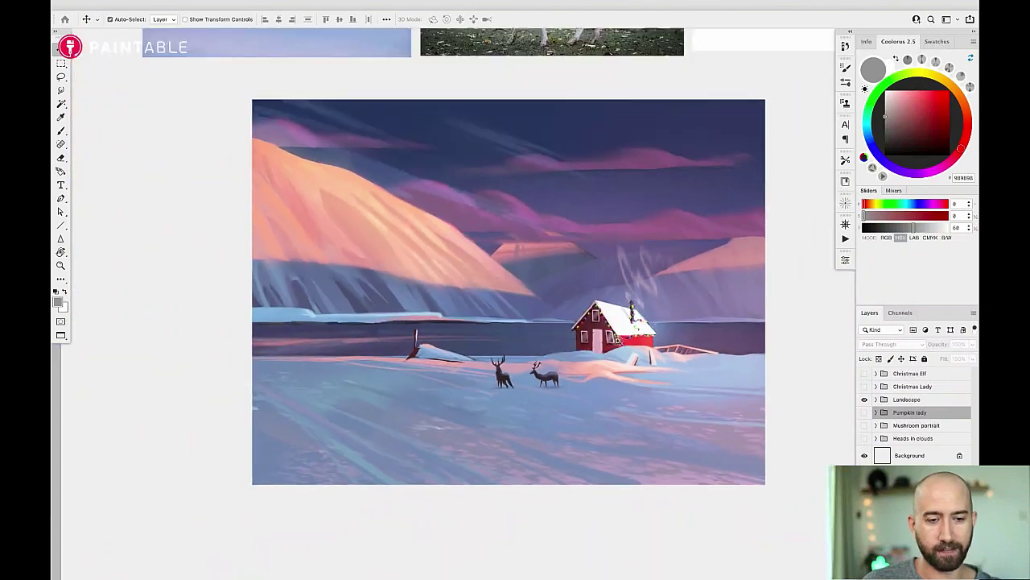
pyautogui.scroll(2, 609, 370)
pyautogui.moveTo(609, 370); pyautogui.dragTo(607, 365)
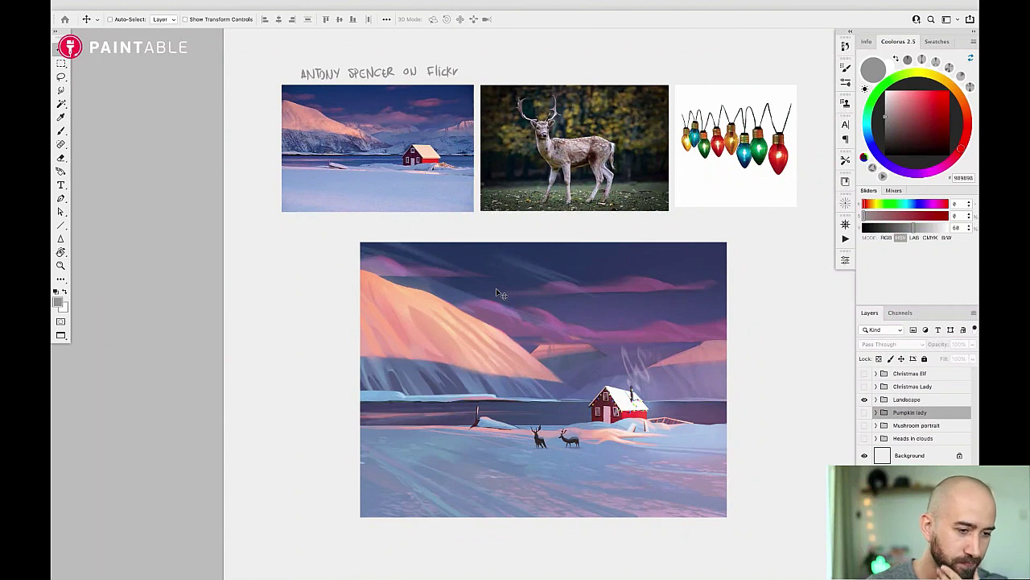
# Hide the Landscape layer group and show the Christmas Lady group instead.
pyautogui.click(864, 409)
pyautogui.click(865, 386)
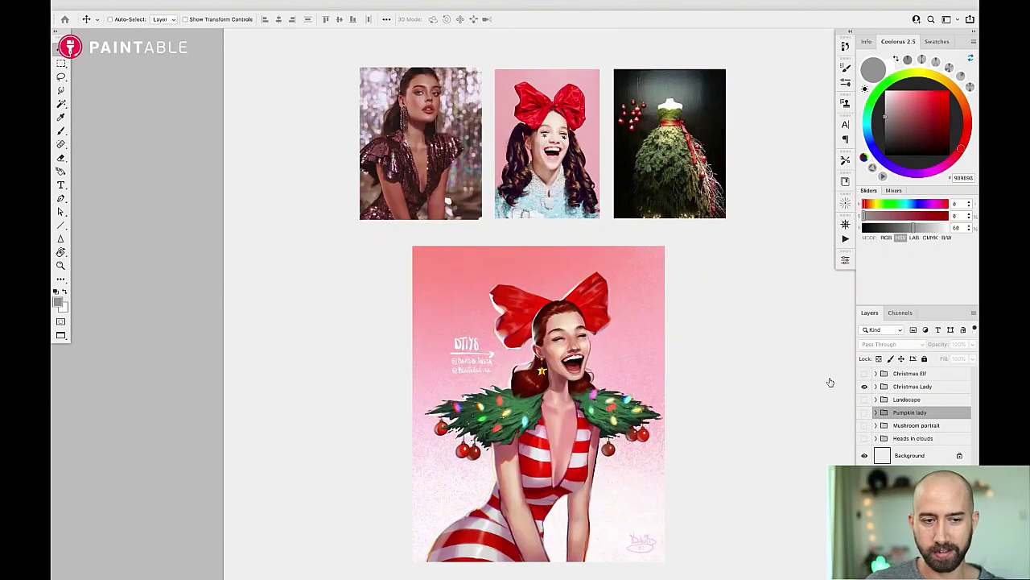
# Examine the sequin dress, laughing girl with red bow, and fir dress references above the Christmas Lady painting.
pyautogui.scroll(-2, 720, 380)
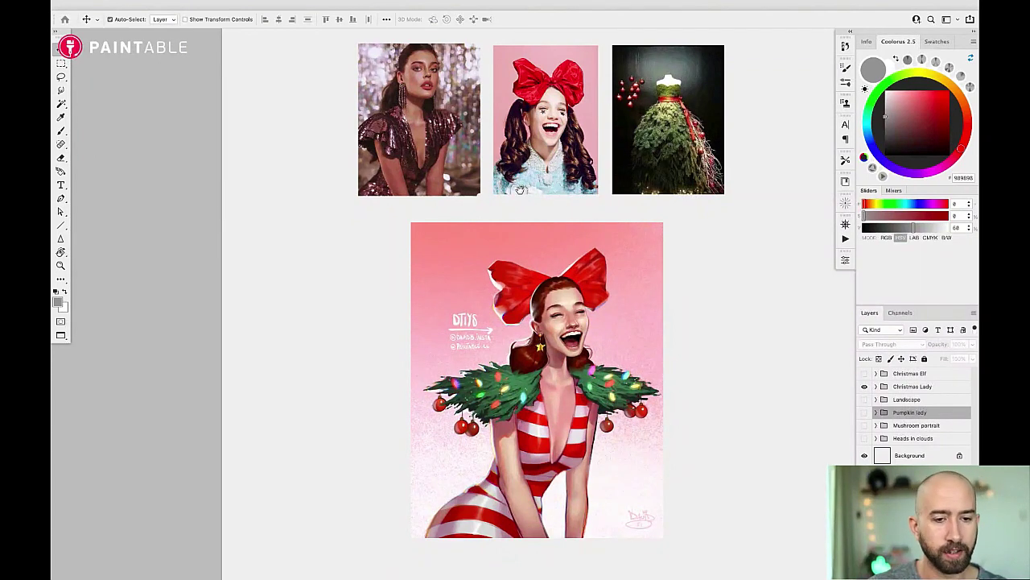
pyautogui.scroll(4, 528, 199)
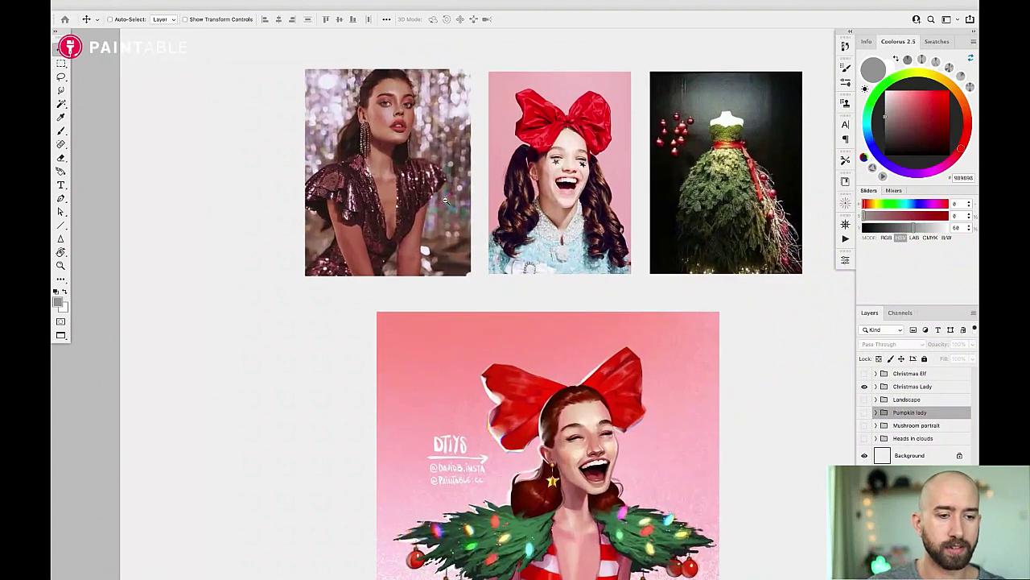
pyautogui.scroll(2, 395, 134)
pyautogui.scroll(1, 398, 142)
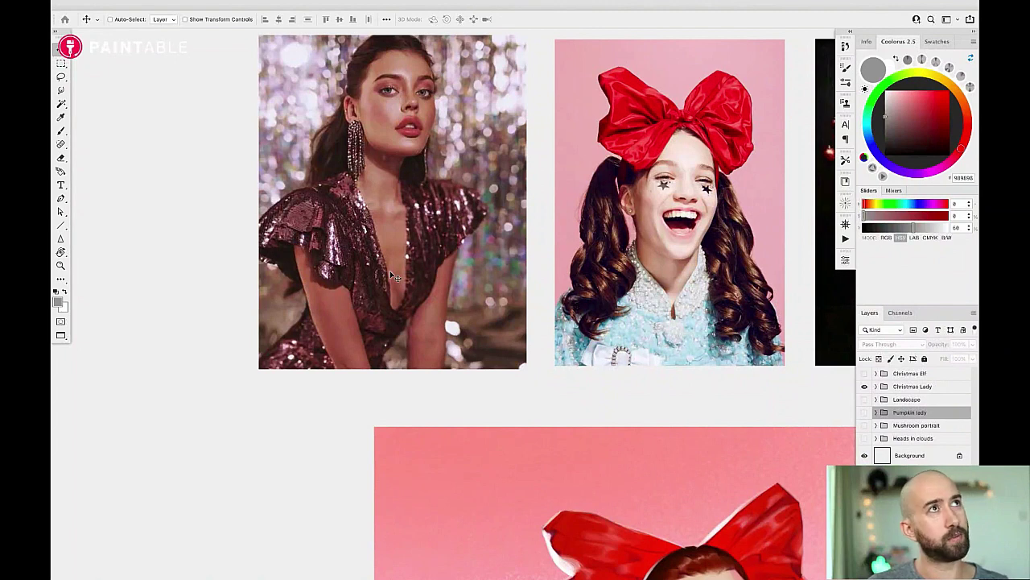
pyautogui.hscroll(3, 391, 275)
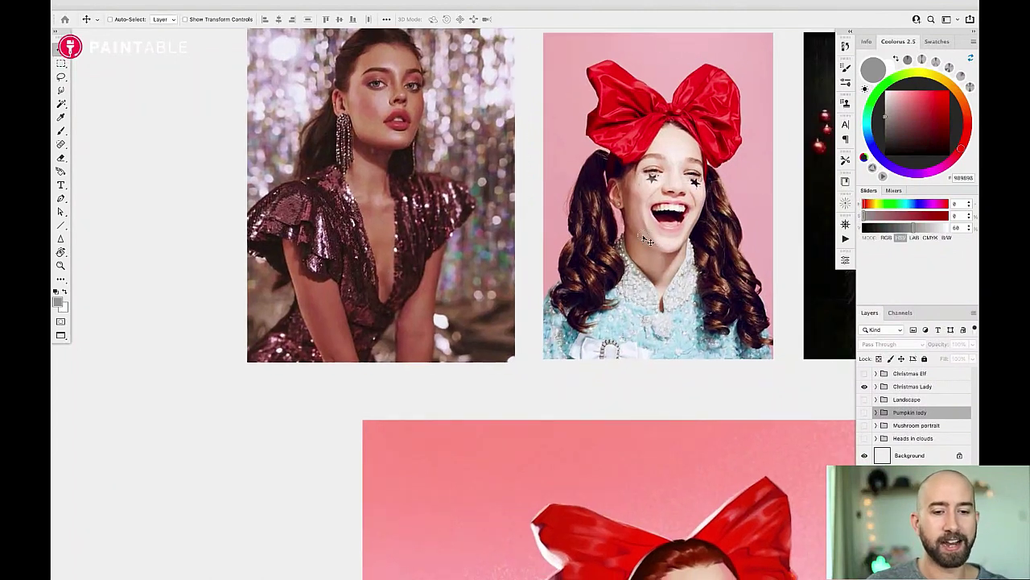
pyautogui.scroll(-5, 523, 182)
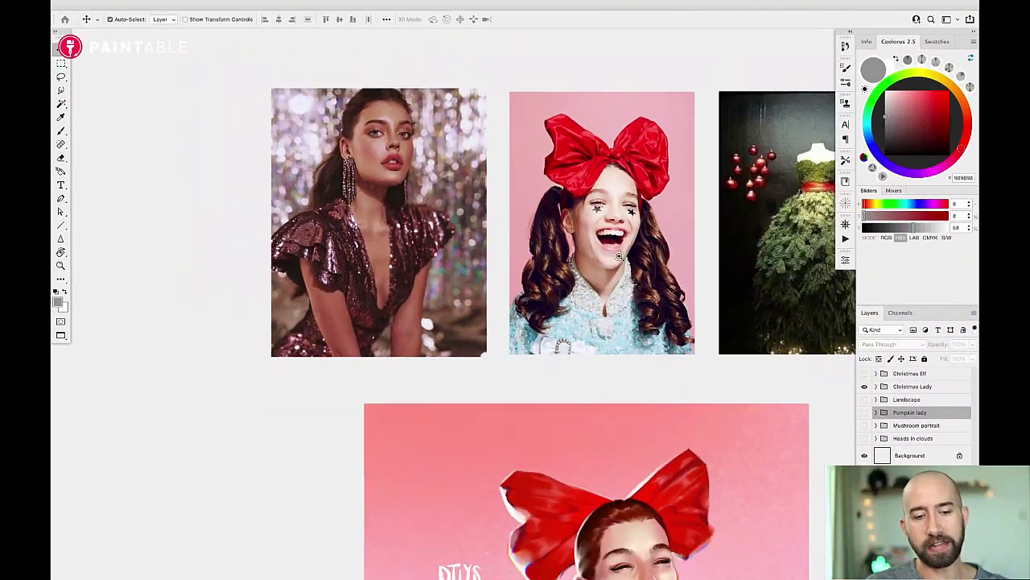
pyautogui.scroll(-3, 619, 297)
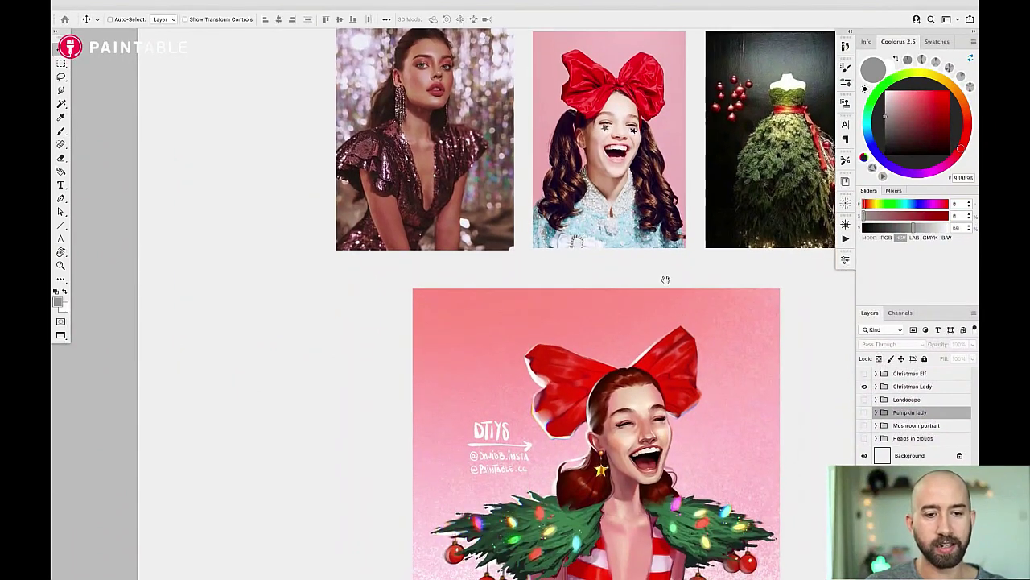
# Compare the Christmas Lady's face, bow, pose and fir-branch shoulders with the three reference photos above the painting.
pyautogui.scroll(-2, 626, 373)
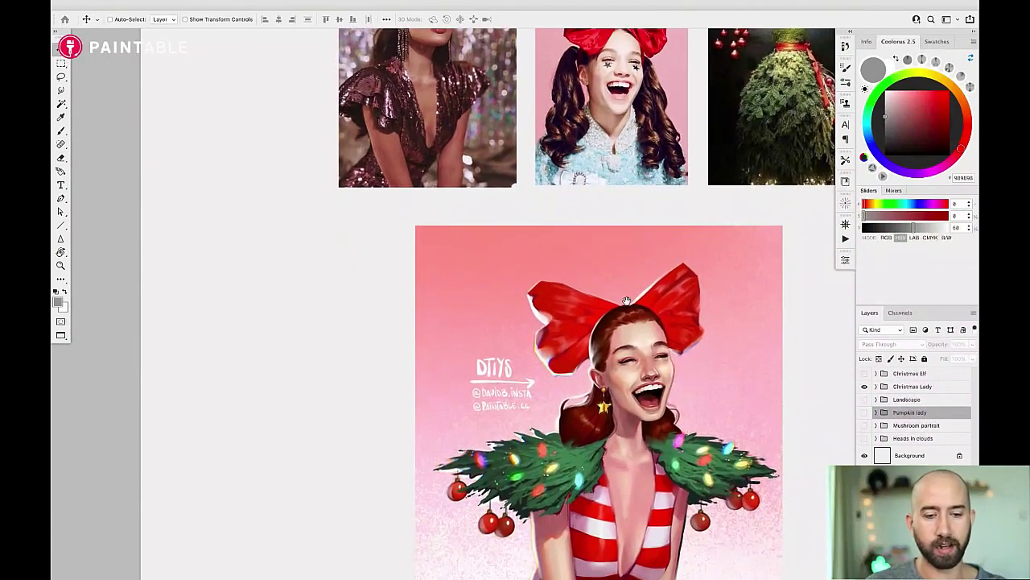
pyautogui.scroll(1, 636, 346)
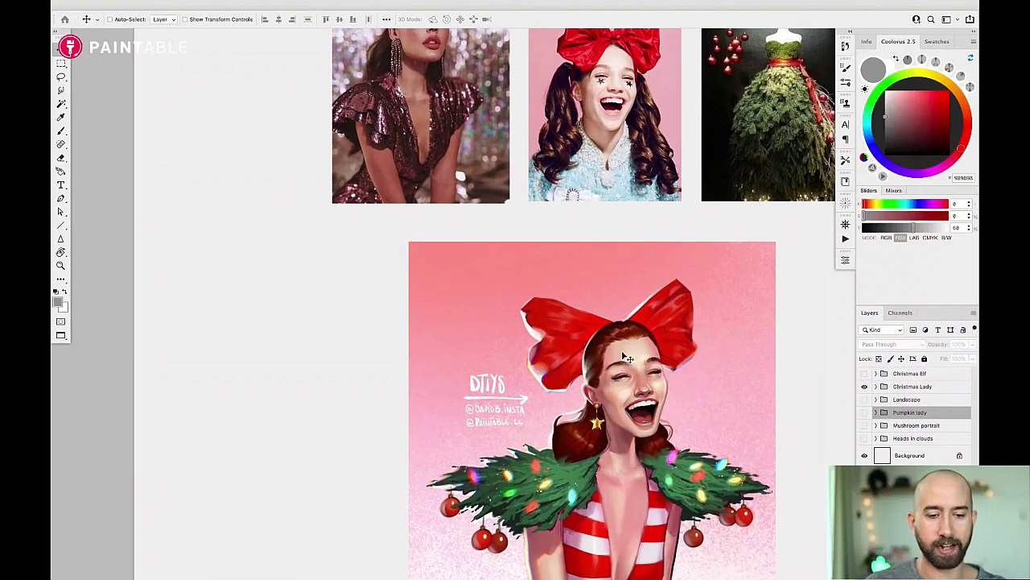
pyautogui.moveTo(674, 213); pyautogui.dragTo(641, 328)
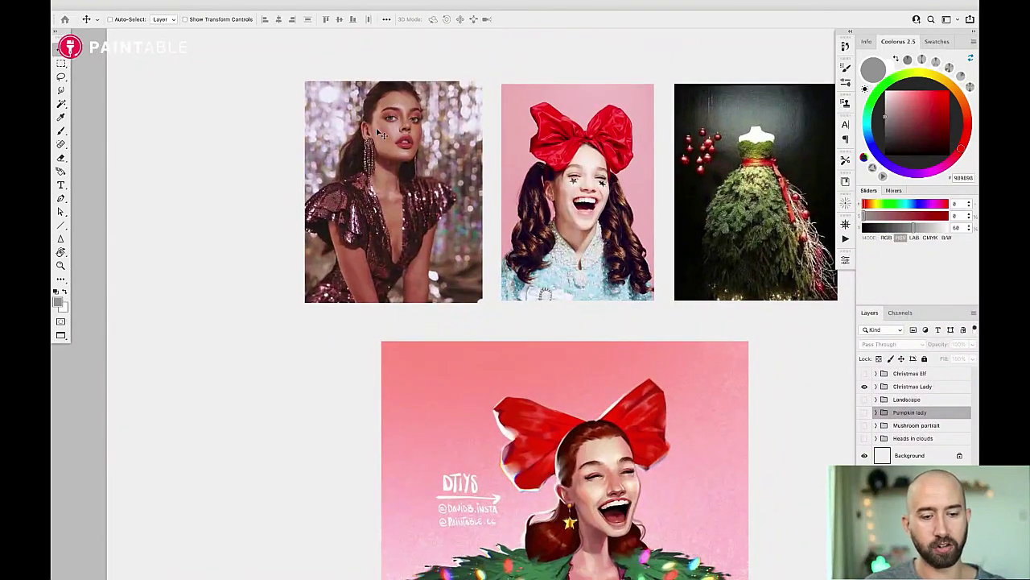
pyautogui.scroll(-1, 731, 207)
pyautogui.hscroll(1, 731, 207)
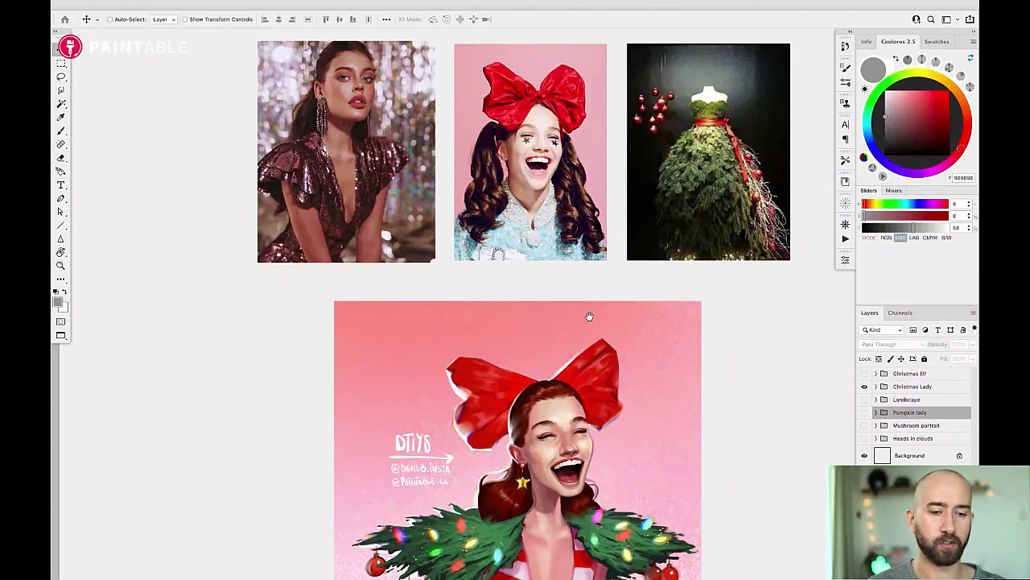
pyautogui.moveTo(588, 322); pyautogui.dragTo(599, 232)
pyautogui.moveTo(625, 322); pyautogui.dragTo(617, 329)
pyautogui.scroll(-3, 616, 328)
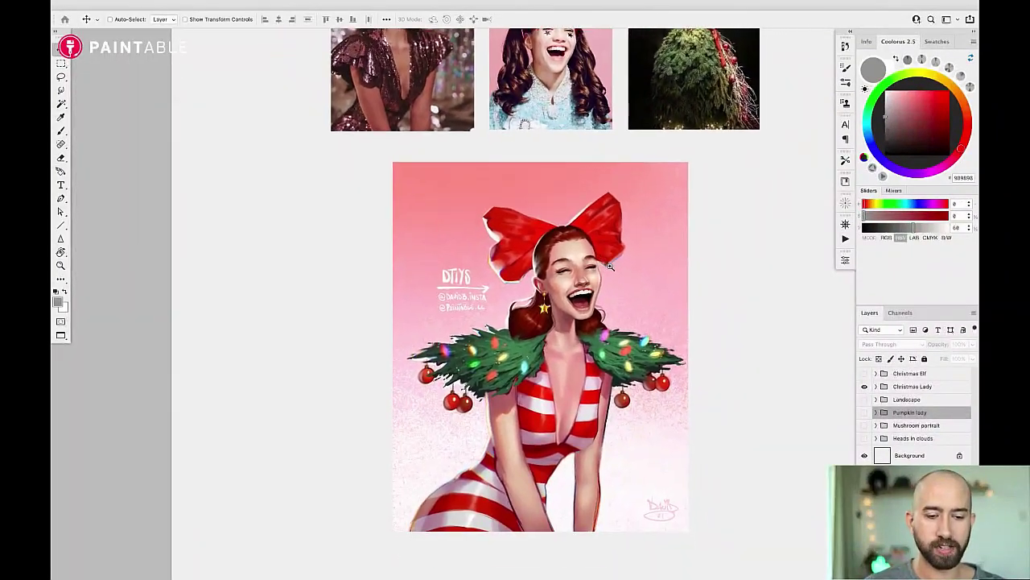
pyautogui.moveTo(633, 276); pyautogui.dragTo(620, 286)
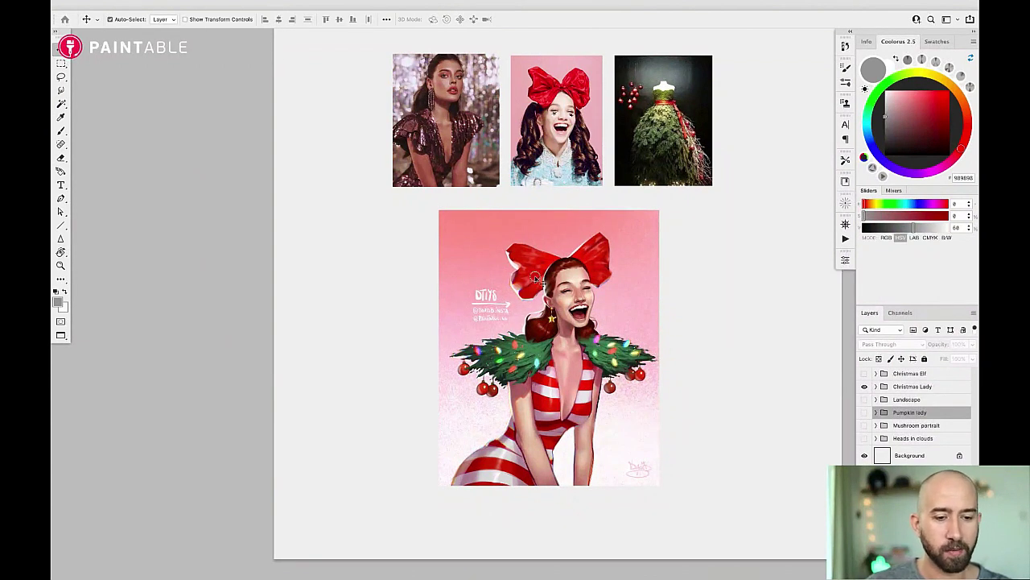
pyautogui.scroll(1, 556, 282)
pyautogui.moveTo(572, 230); pyautogui.dragTo(572, 267)
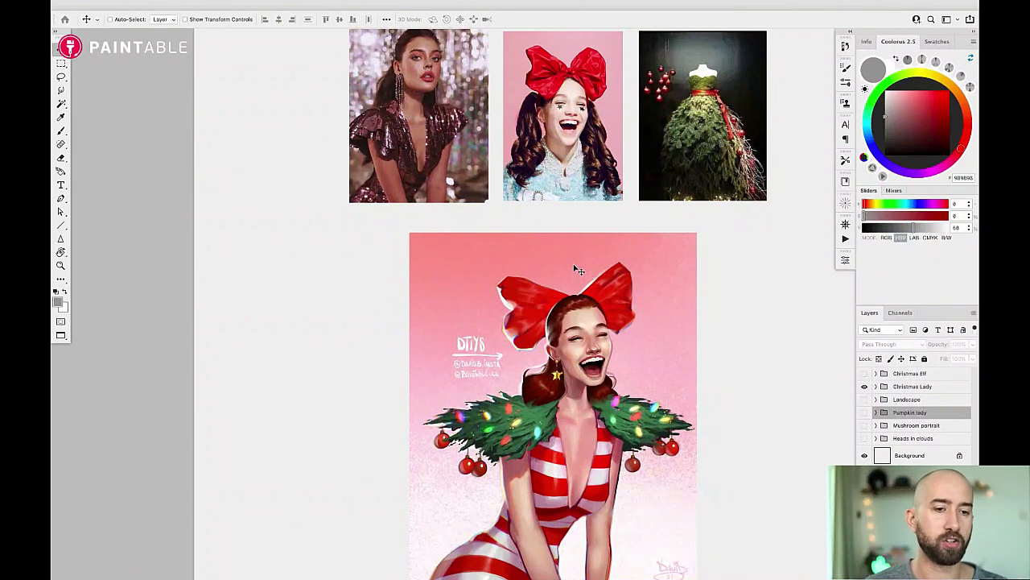
# Hide the Christmas Lady layer group and show the Christmas Elf group with its three reference images.
pyautogui.click(865, 386)
pyautogui.click(865, 374)
pyautogui.moveTo(692, 260); pyautogui.dragTo(644, 274)
pyautogui.moveTo(697, 309); pyautogui.dragTo(672, 309)
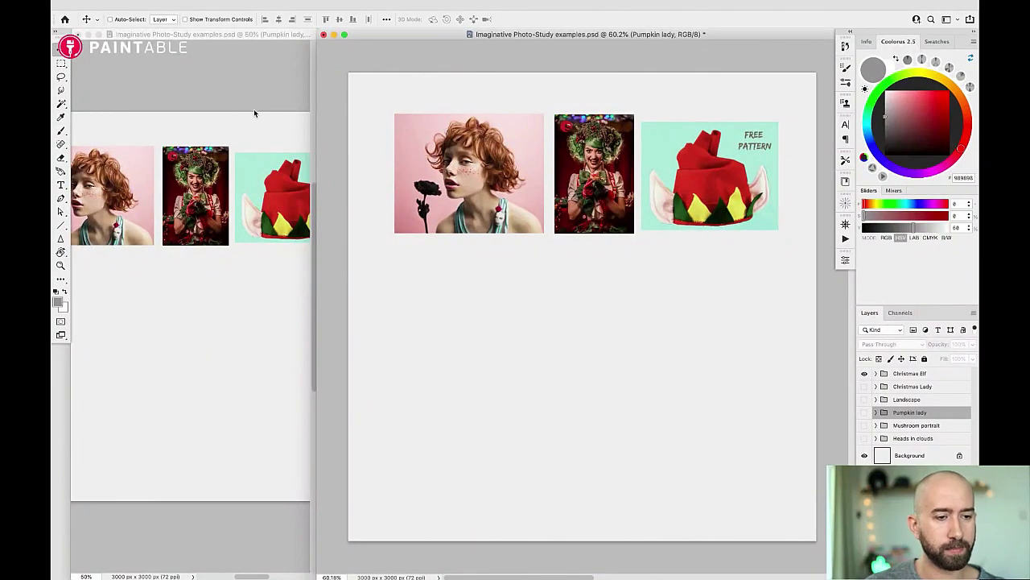
# Enlarge the red-haired woman photo in the narrower document window as a drawing reference, and return to the main canvas window.
pyautogui.click(233, 77)
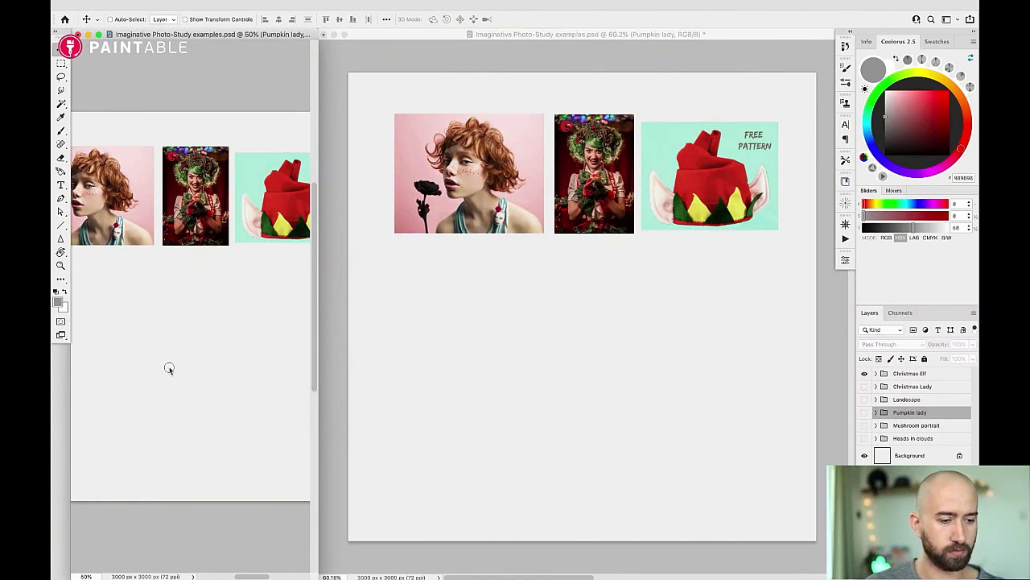
pyautogui.moveTo(156, 232); pyautogui.dragTo(217, 280)
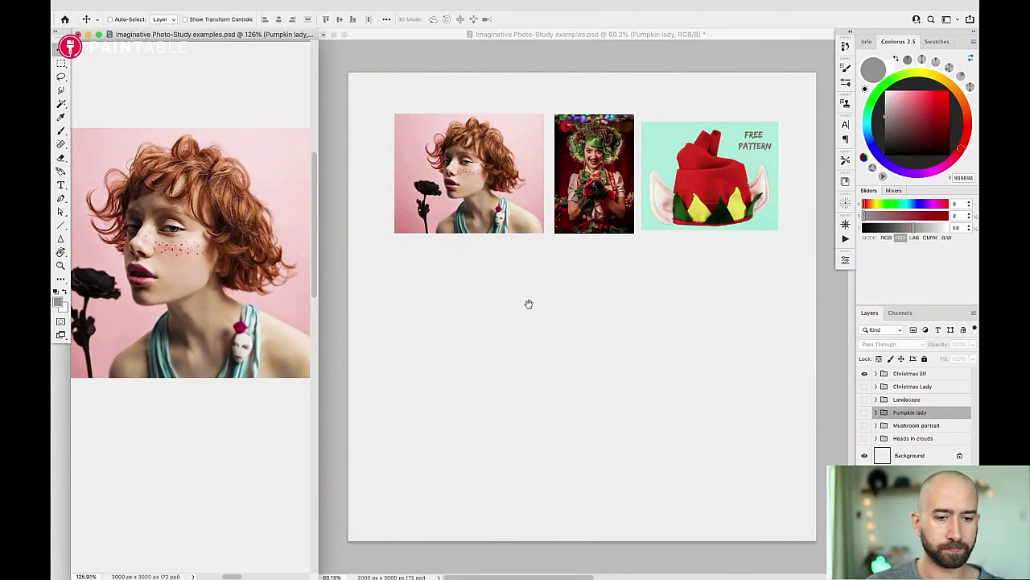
pyautogui.click(528, 302)
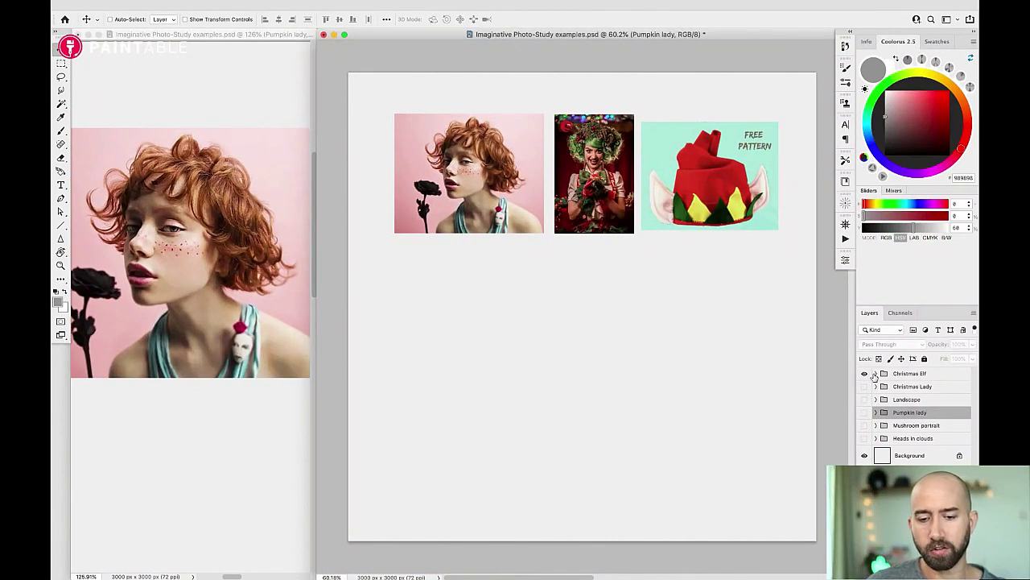
# Add a new layer above Layer 23 in the Christmas Elf group and ready the Brush tool with the default black colour.
pyautogui.click(876, 374)
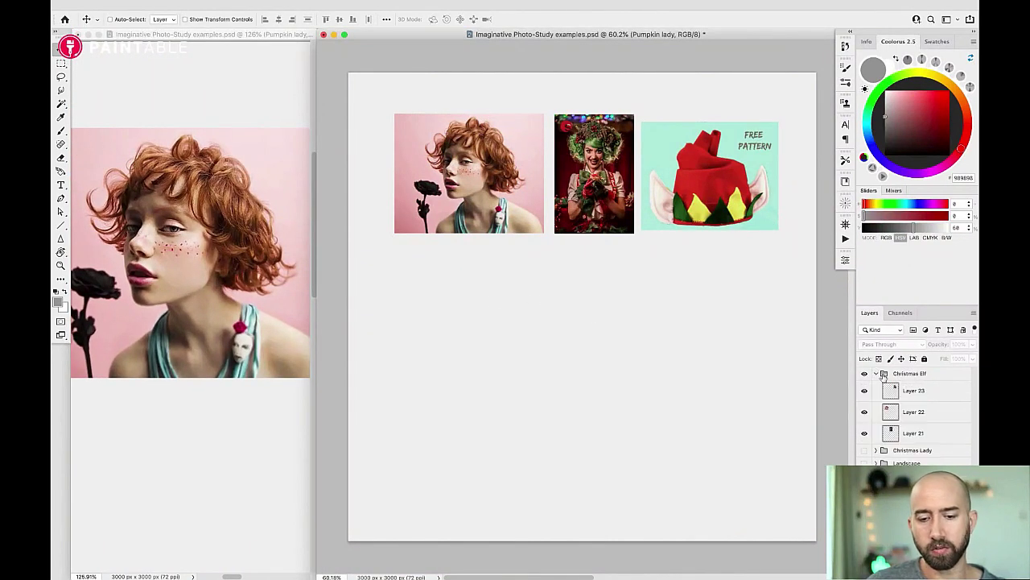
pyautogui.click(925, 397)
pyautogui.press('super+alt+shift+n')
pyautogui.press('b')
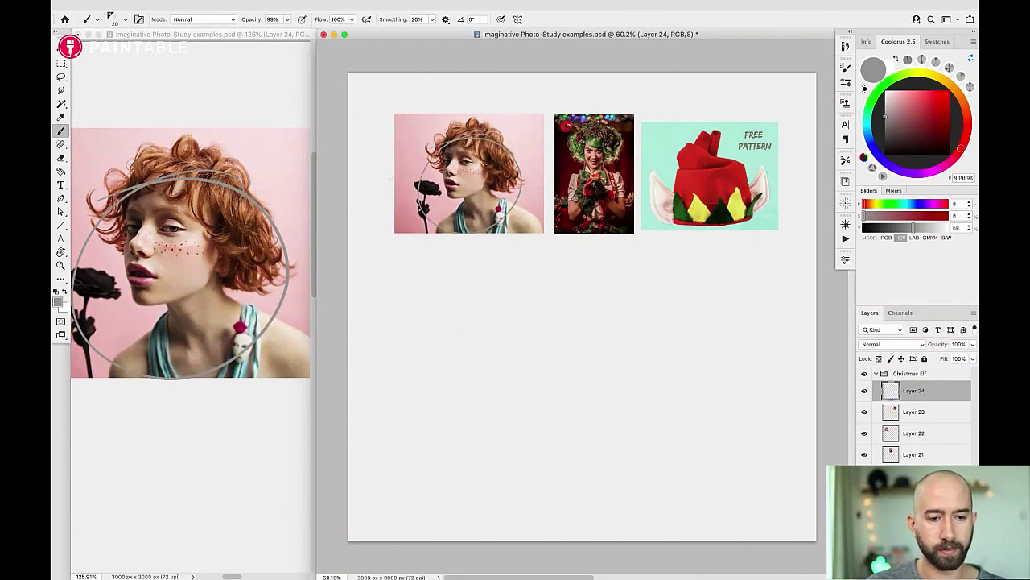
pyautogui.press('d')
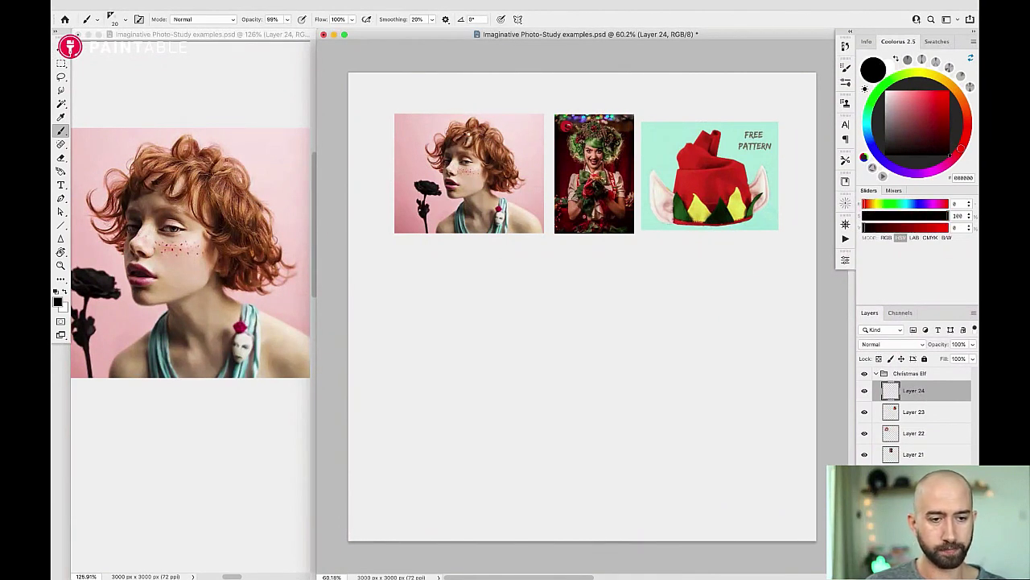
# Switch the brush preset to Arrow Head - Paintable.cc from the Apple Brush Set for sketching.
pyautogui.moveTo(512, 130)
pyautogui.mouseDown()
pyautogui.moveTo(425, 158)
pyautogui.moveTo(533, 190)
pyautogui.mouseUp()
pyautogui.press('super+z')
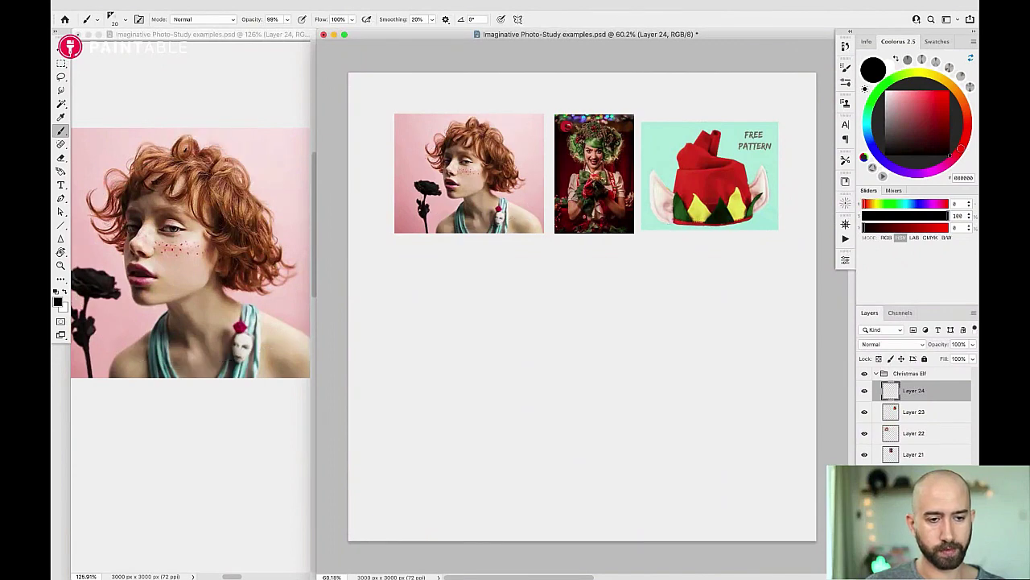
pyautogui.scroll(-2, 641, 252)
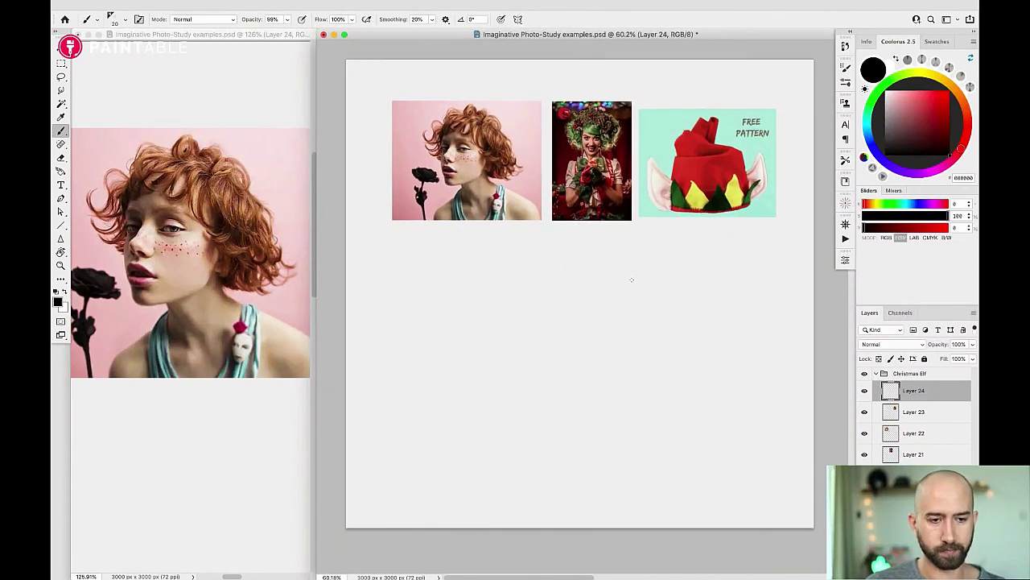
pyautogui.rightClick(632, 279)
pyautogui.scroll(-2, 727, 471)
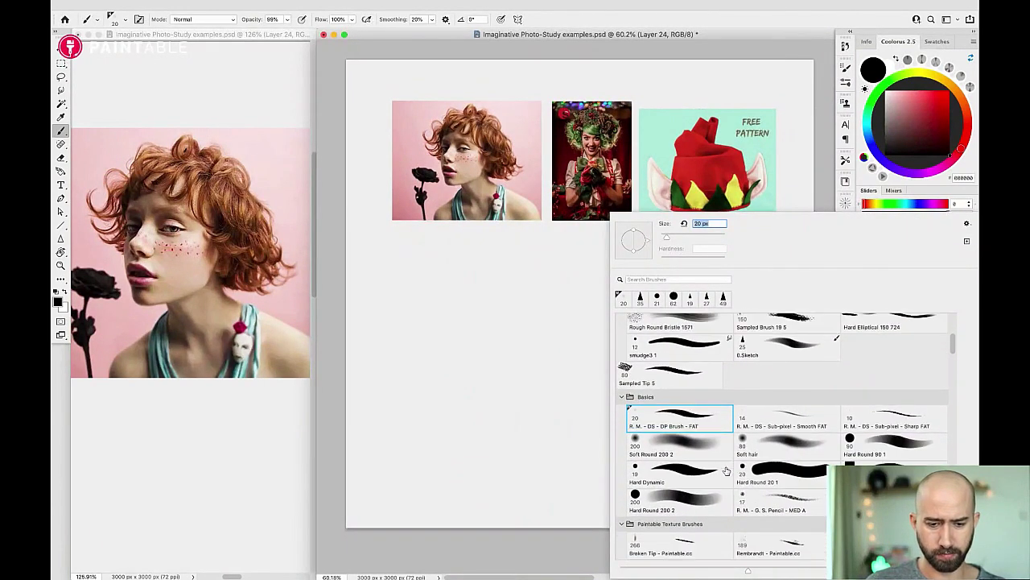
pyautogui.scroll(-10, 726, 471)
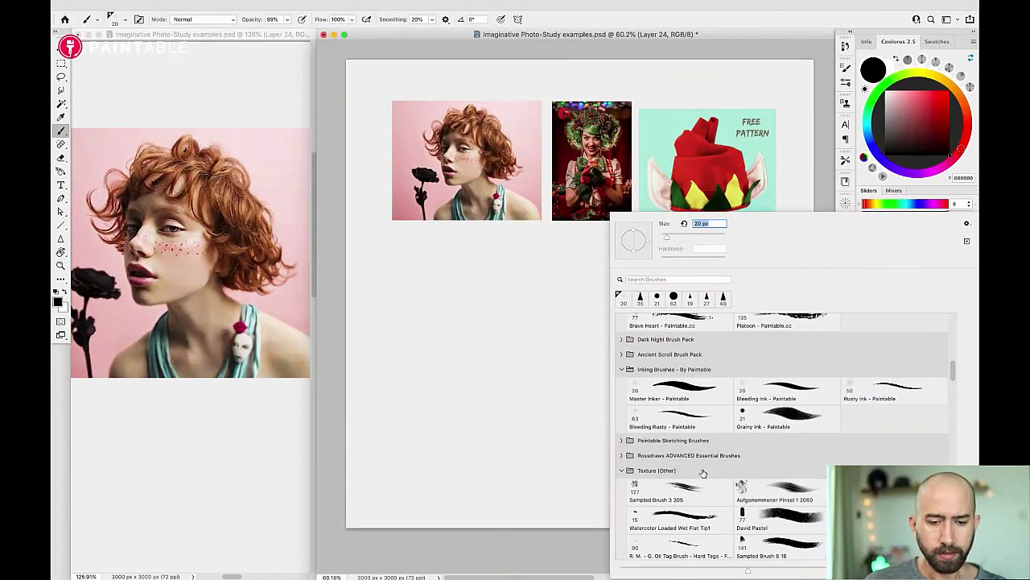
pyautogui.scroll(10, 702, 473)
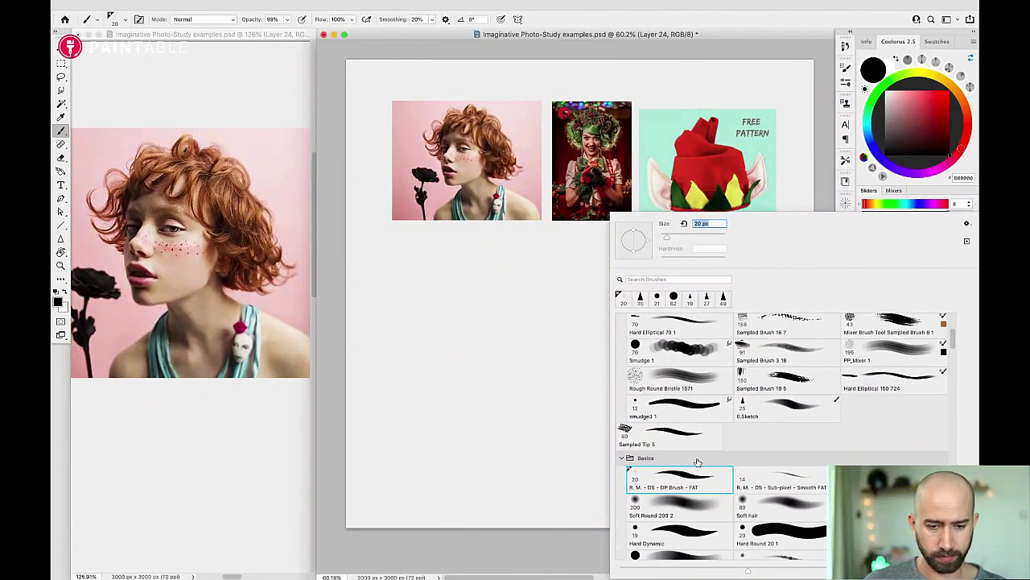
pyautogui.scroll(4, 697, 462)
pyautogui.click(681, 366)
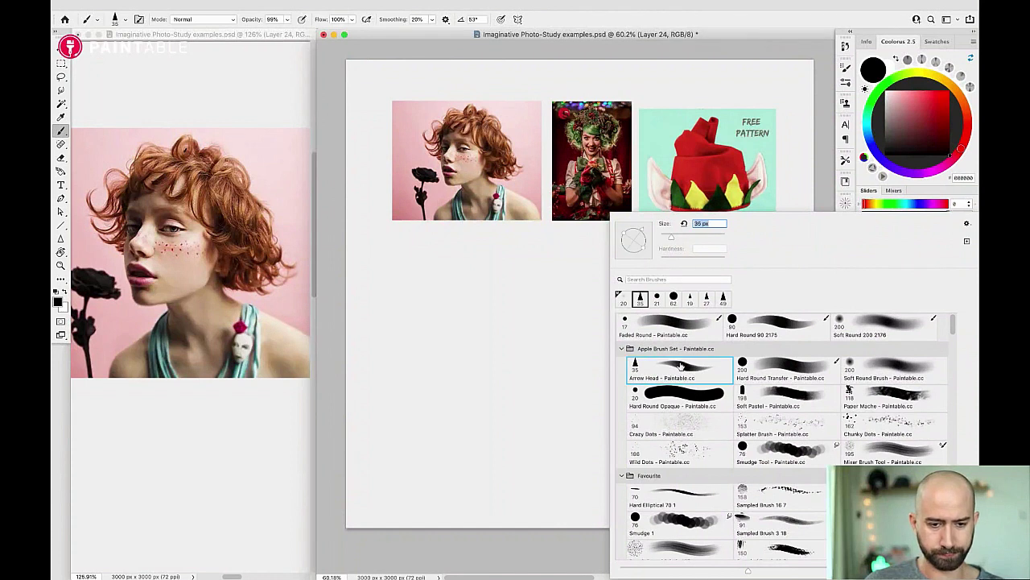
pyautogui.press('Return')
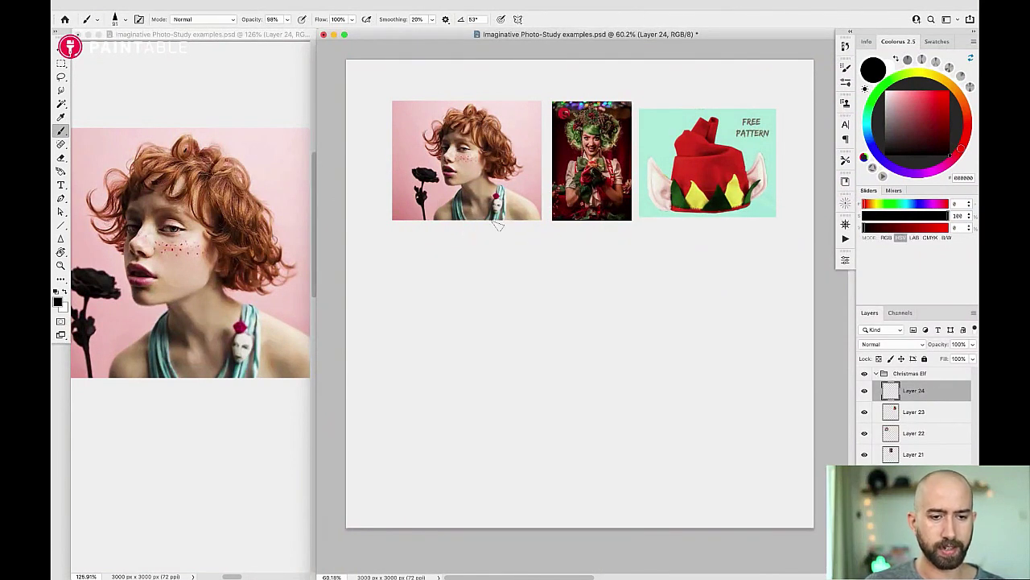
pyautogui.moveTo(559, 83)
pyautogui.mouseDown()
pyautogui.moveTo(770, 257)
pyautogui.moveTo(540, 192)
pyautogui.moveTo(747, 87)
pyautogui.mouseUp()
pyautogui.press('super+z')
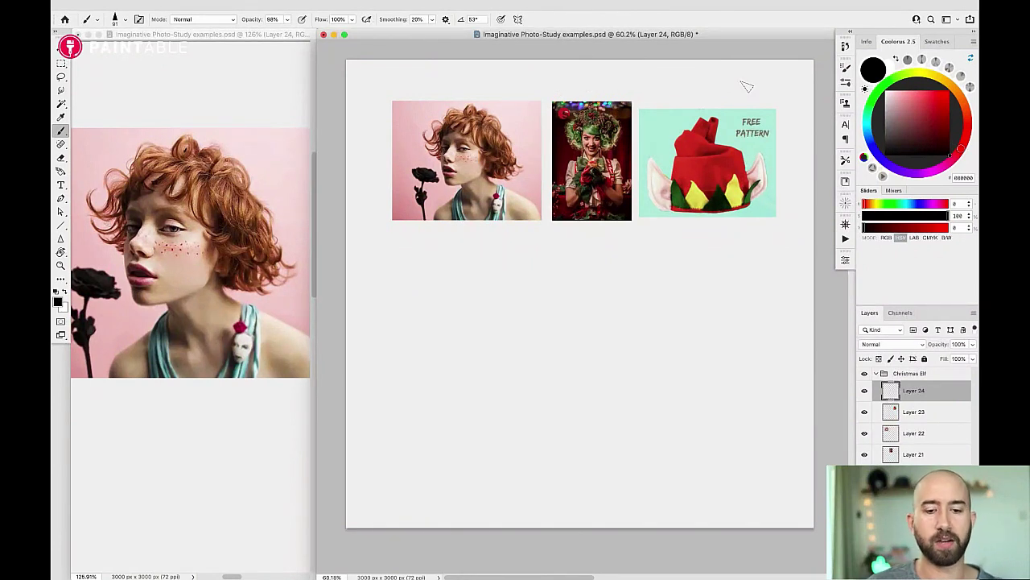
pyautogui.moveTo(507, 103)
pyautogui.mouseDown()
pyautogui.moveTo(440, 83)
pyautogui.moveTo(520, 97)
pyautogui.mouseUp()
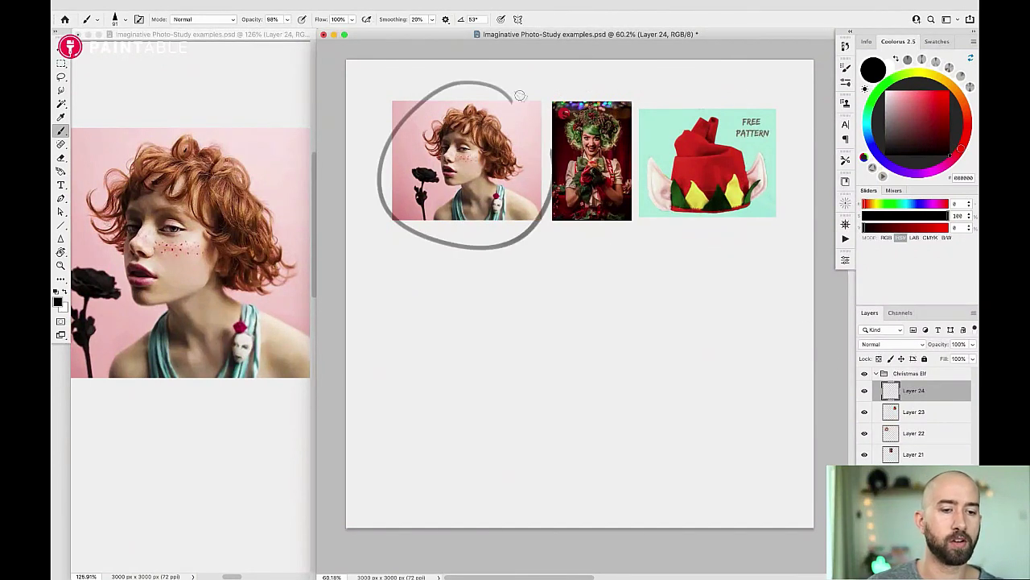
pyautogui.press('super+z')
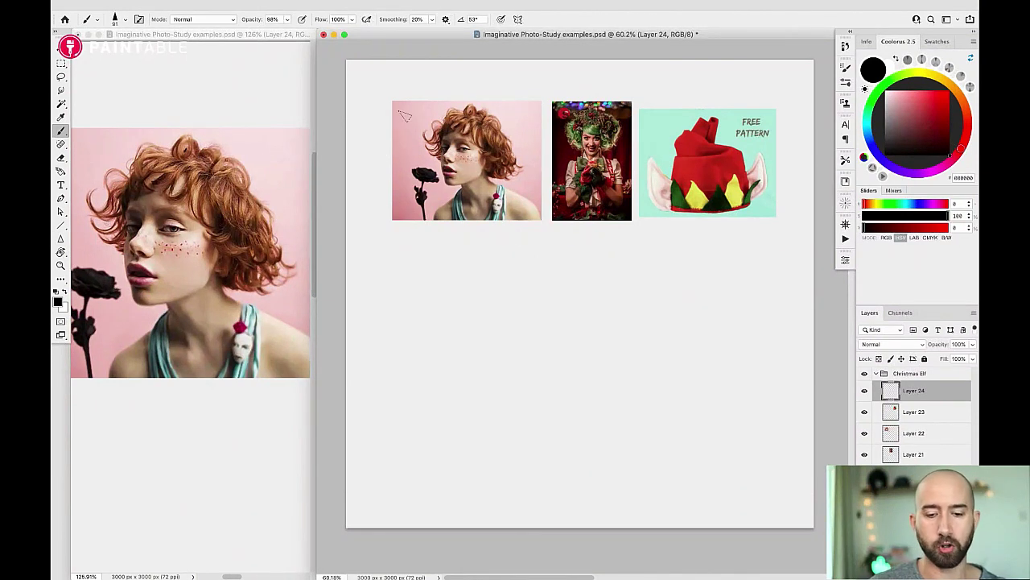
pyautogui.moveTo(594, 298); pyautogui.dragTo(583, 303)
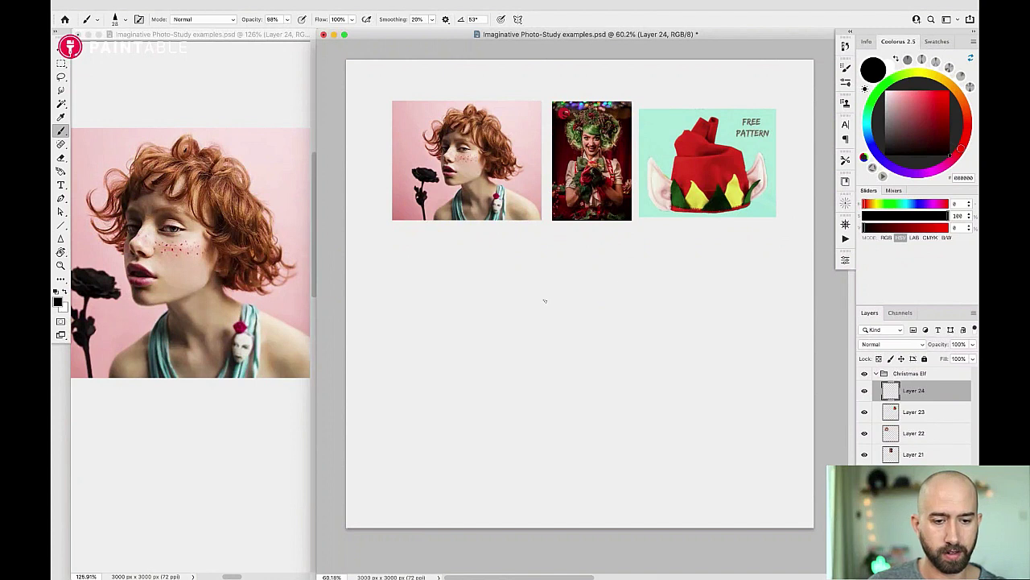
pyautogui.click(228, 246)
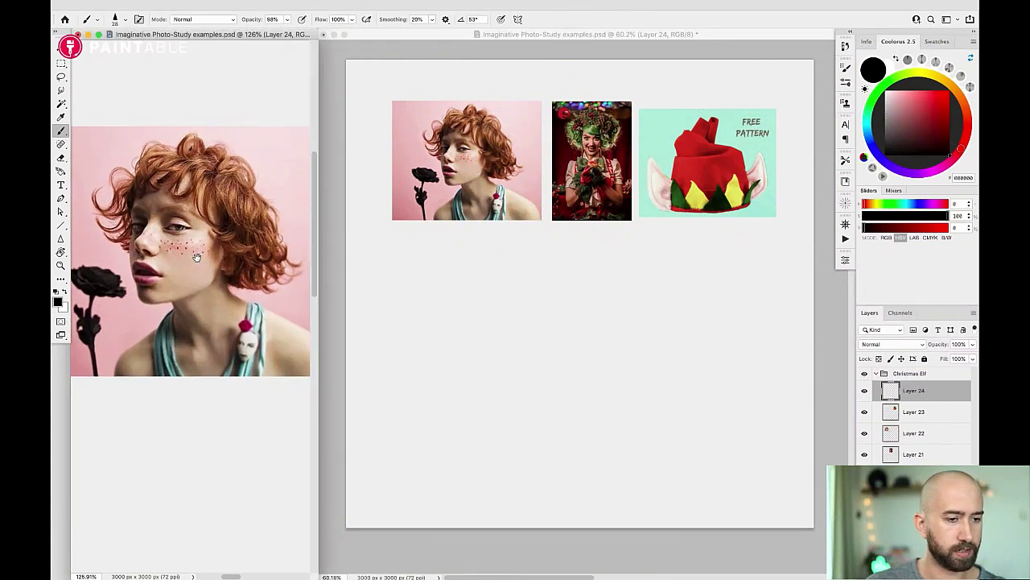
pyautogui.click(564, 310)
pyautogui.moveTo(578, 311)
pyautogui.mouseDown()
pyautogui.moveTo(563, 311)
pyautogui.moveTo(541, 277)
pyautogui.mouseUp()
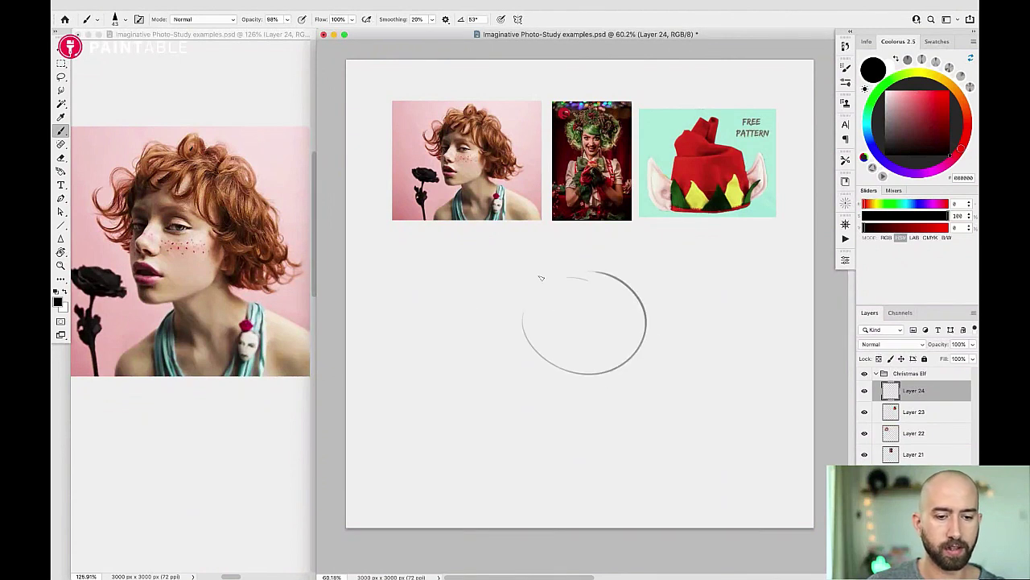
pyautogui.press('super+z')
pyautogui.press('super+z')
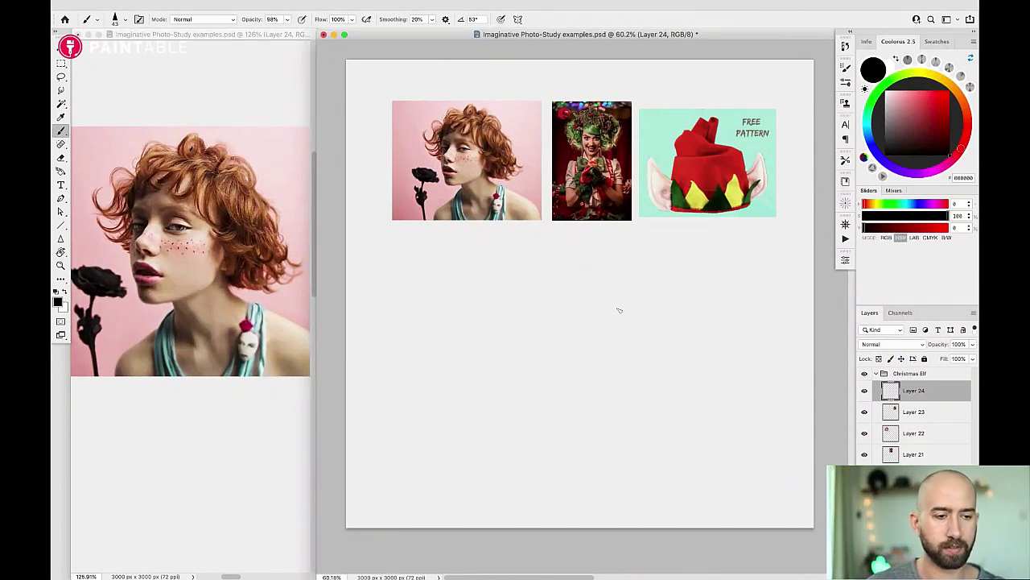
# Sketch the elf's head below the reference photos as an oval cranium with tapering face and jaw lines, following the red-haired woman's head angle.
pyautogui.moveTo(615, 286)
pyautogui.mouseDown()
pyautogui.moveTo(561, 288)
pyautogui.moveTo(610, 284)
pyautogui.mouseUp()
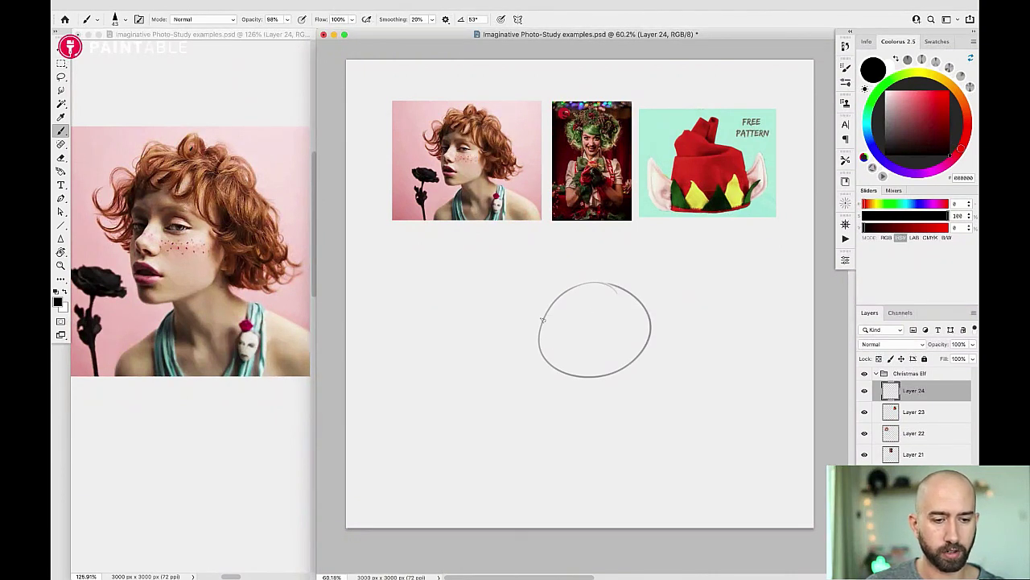
pyautogui.moveTo(538, 322); pyautogui.dragTo(556, 400)
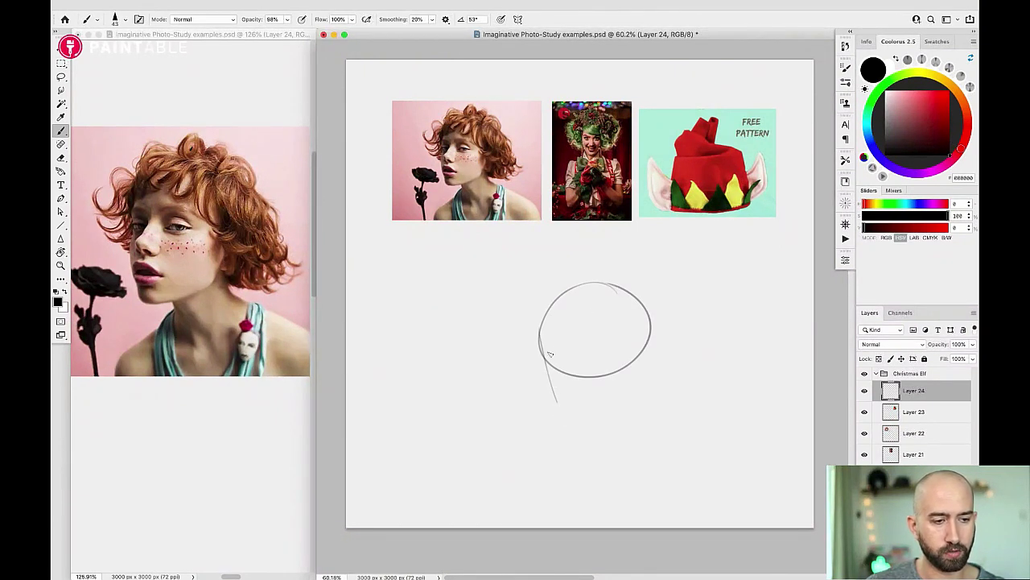
pyautogui.press('super+z')
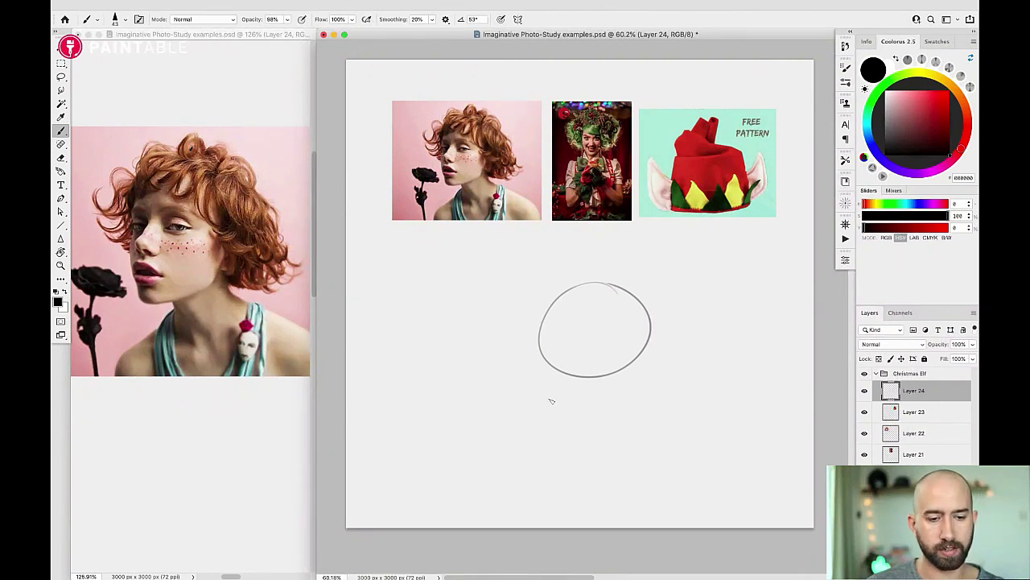
pyautogui.moveTo(540, 323); pyautogui.dragTo(552, 404)
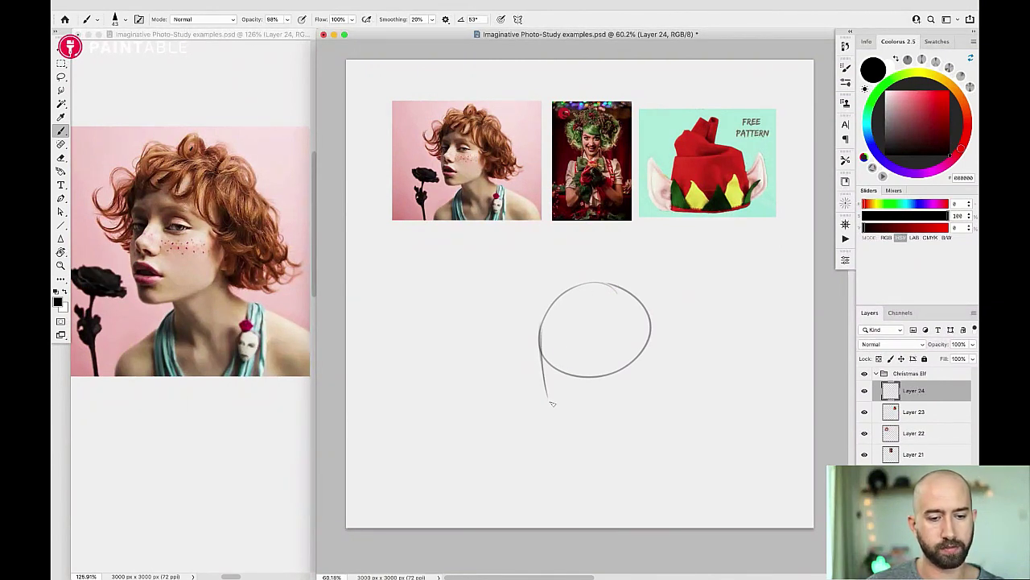
pyautogui.moveTo(542, 349); pyautogui.dragTo(552, 416)
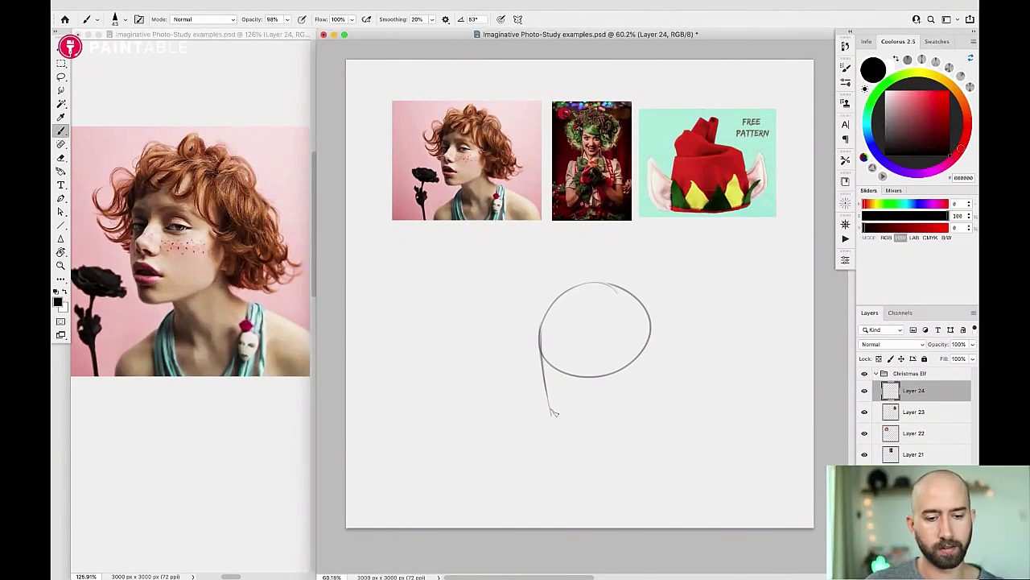
pyautogui.moveTo(554, 412)
pyautogui.mouseDown()
pyautogui.moveTo(620, 401)
pyautogui.moveTo(559, 412)
pyautogui.moveTo(627, 395)
pyautogui.moveTo(602, 404)
pyautogui.moveTo(632, 369)
pyautogui.mouseUp()
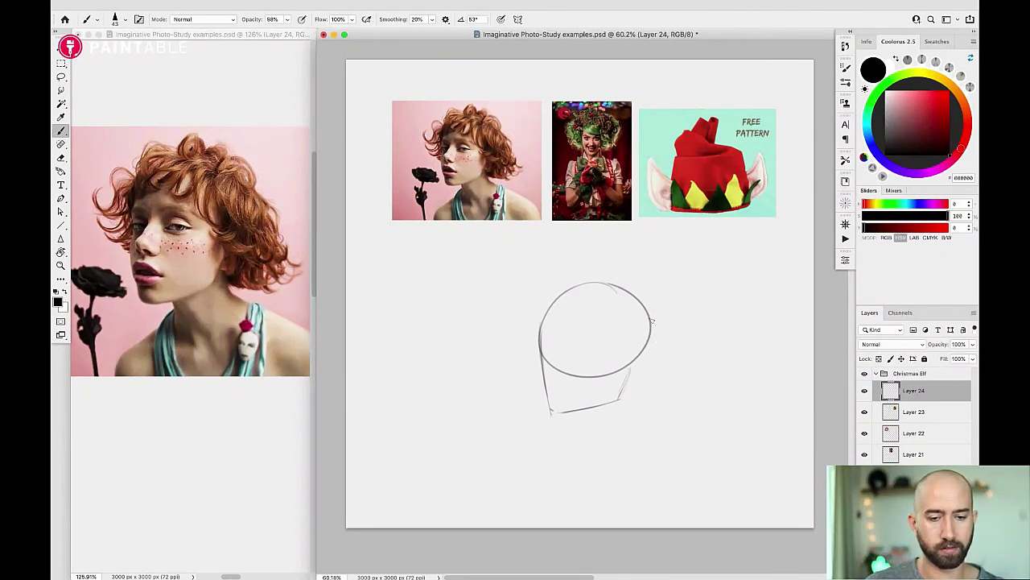
pyautogui.moveTo(653, 333); pyautogui.dragTo(639, 362)
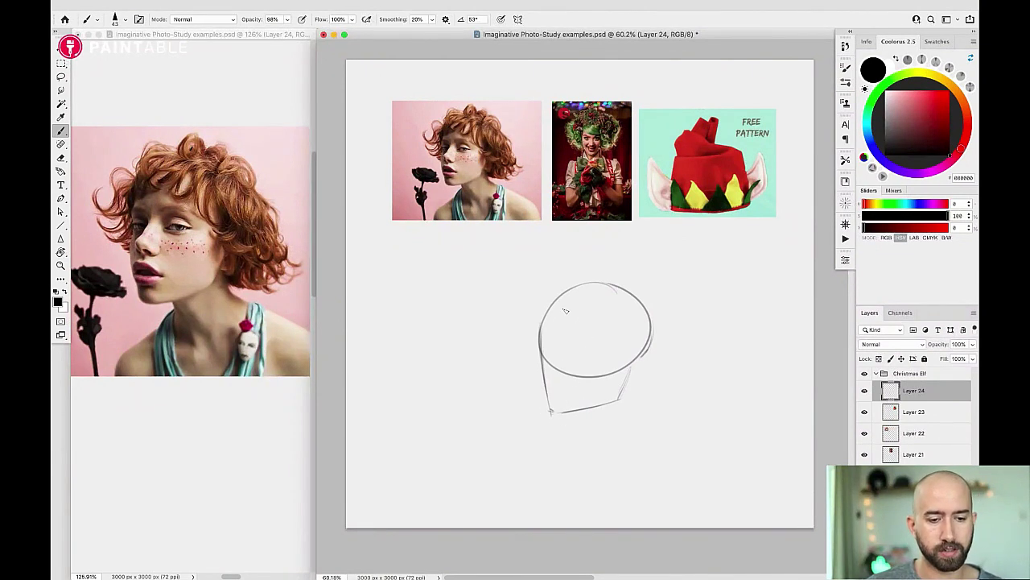
# Sketch the vertical centre line of the turned face and a short guide line for the nose base.
pyautogui.moveTo(559, 325); pyautogui.dragTo(550, 409)
pyautogui.press('super+z')
pyautogui.moveTo(559, 325); pyautogui.dragTo(556, 407)
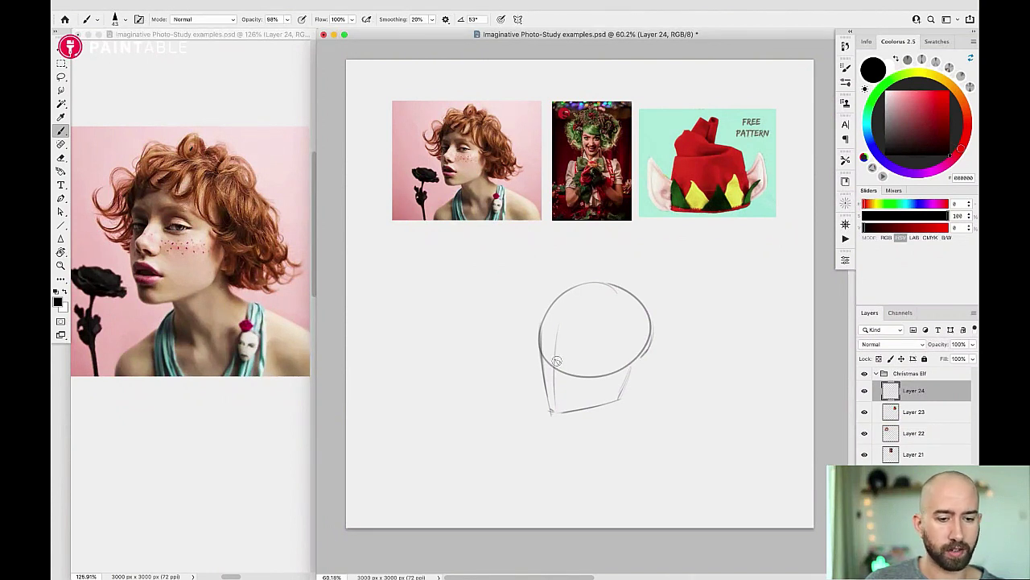
pyautogui.scroll(3, 561, 366)
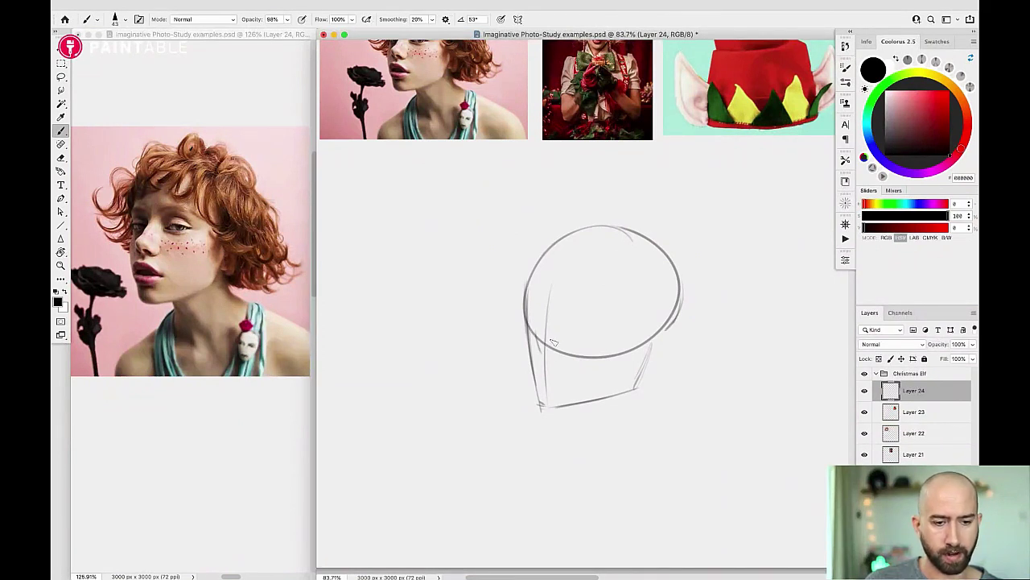
pyautogui.moveTo(538, 332); pyautogui.dragTo(561, 348)
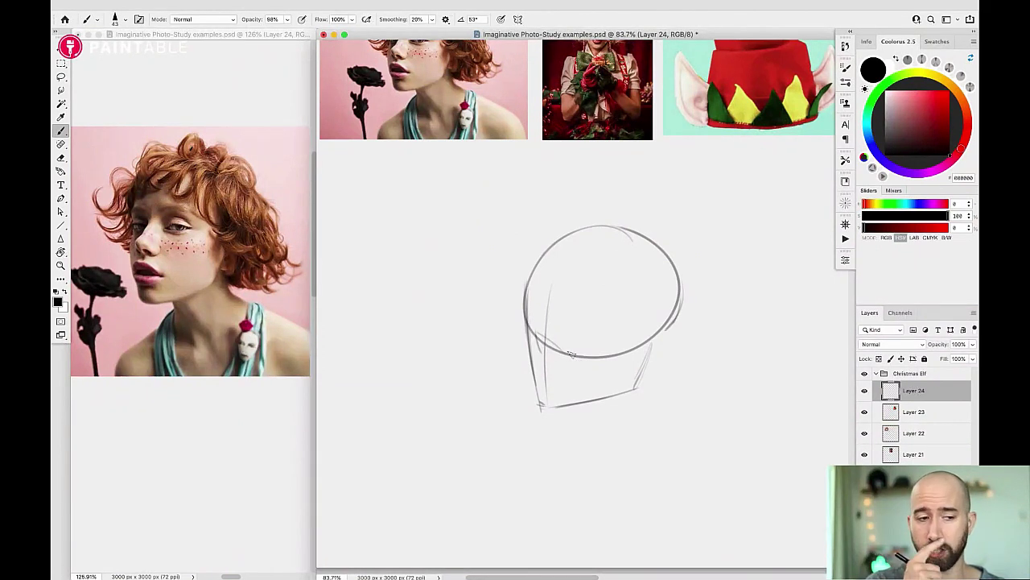
# Enlarge the woman's face in the reference window and block in the nose wedge, mouth mound, round eye sockets and near eyebrow.
pyautogui.scroll(3, 184, 254)
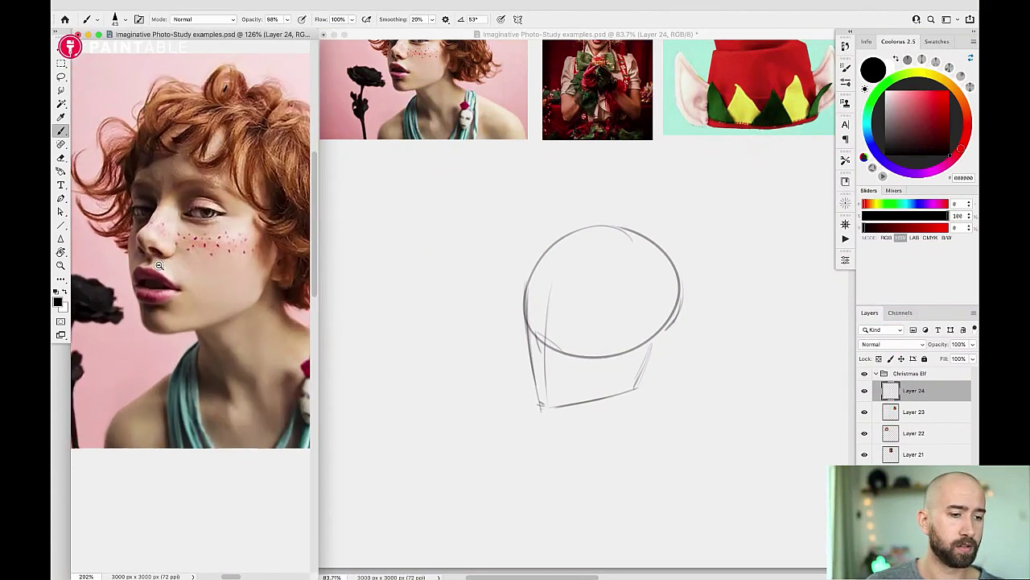
pyautogui.moveTo(151, 245); pyautogui.dragTo(136, 250)
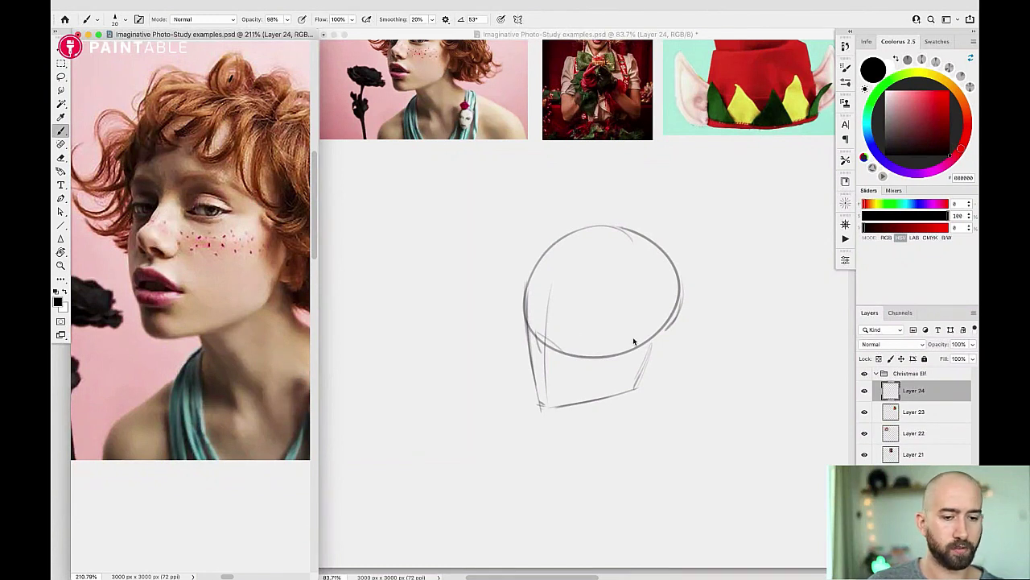
pyautogui.click(565, 339)
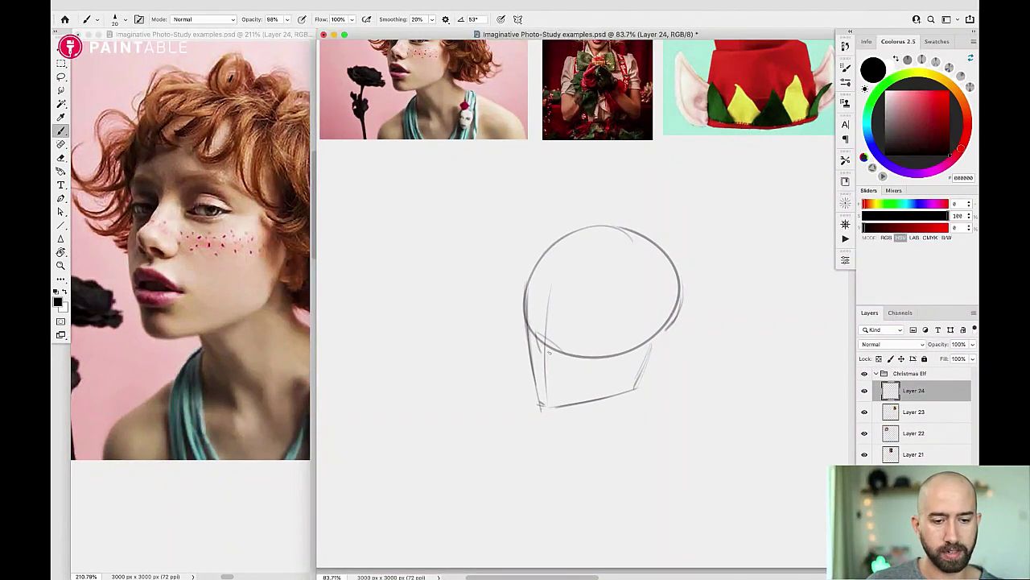
pyautogui.moveTo(549, 353); pyautogui.dragTo(539, 349)
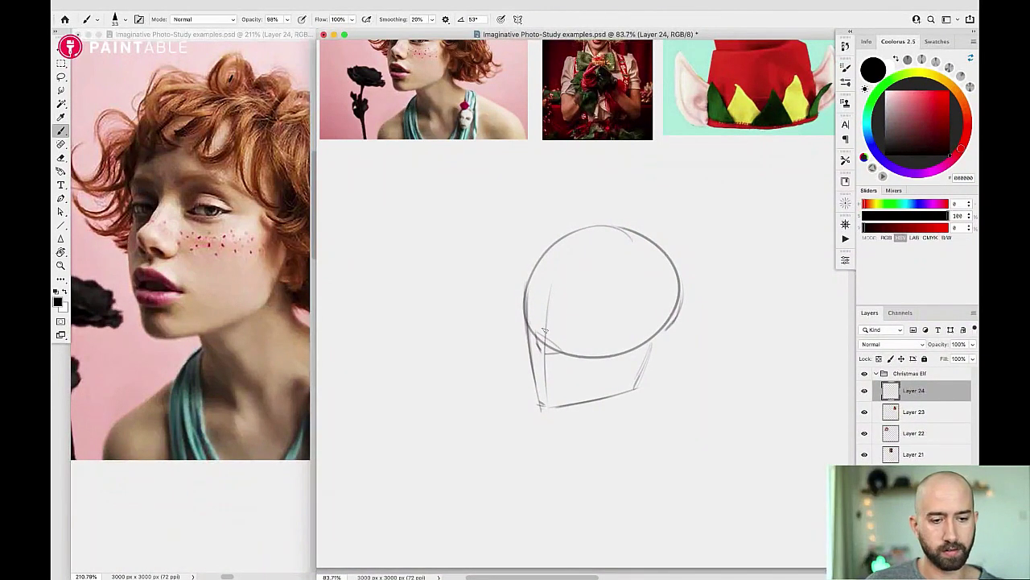
pyautogui.moveTo(552, 316)
pyautogui.mouseDown()
pyautogui.moveTo(536, 328)
pyautogui.moveTo(564, 348)
pyautogui.mouseUp()
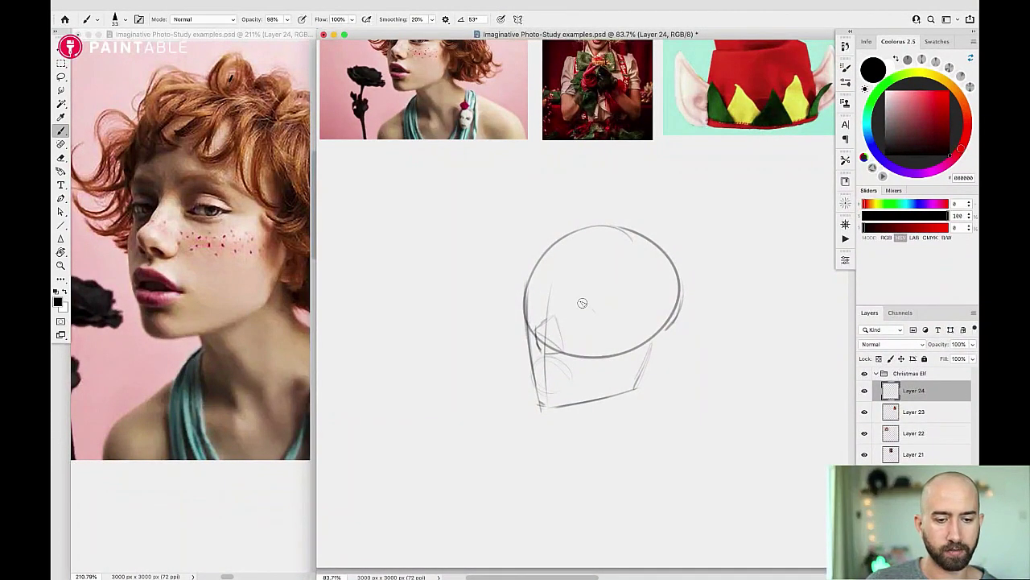
pyautogui.moveTo(580, 301)
pyautogui.mouseDown()
pyautogui.moveTo(568, 317)
pyautogui.moveTo(526, 318)
pyautogui.moveTo(551, 316)
pyautogui.moveTo(535, 296)
pyautogui.moveTo(529, 302)
pyautogui.mouseUp()
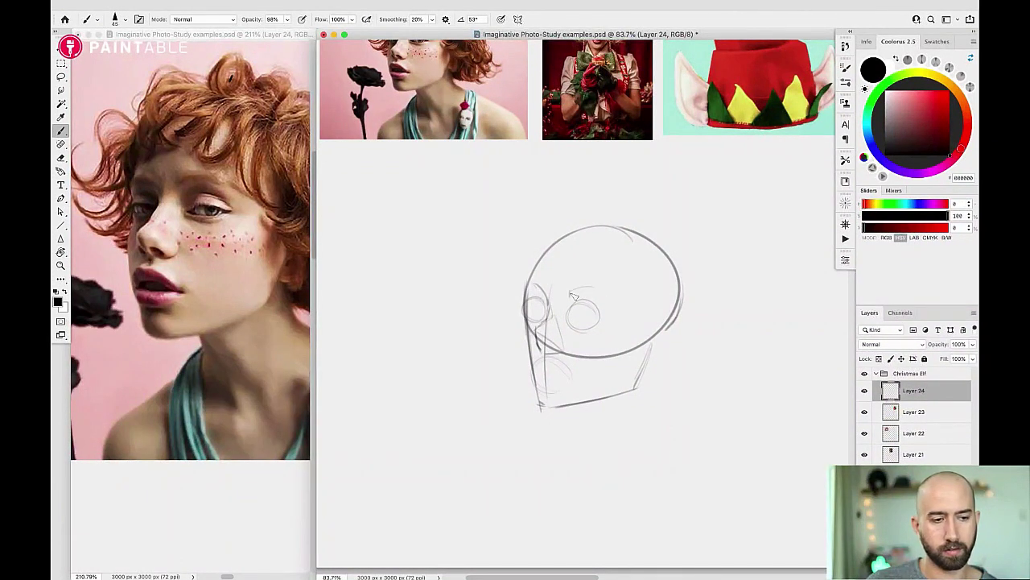
pyautogui.moveTo(569, 296); pyautogui.dragTo(617, 301)
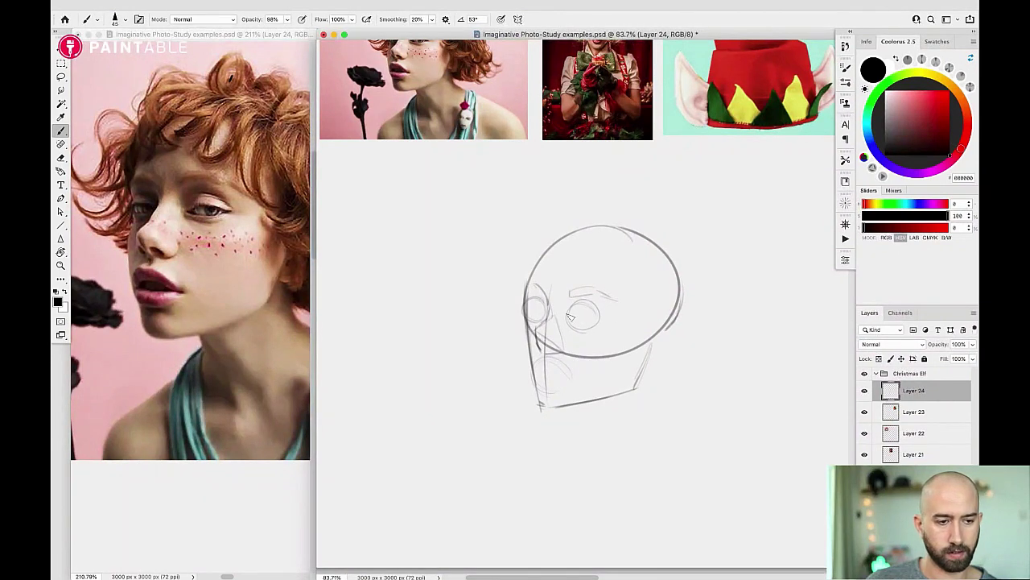
# Add eyelid curves inside both eye circles, lip lines on the mouth mound and a curved stroke across the forehead's front edge.
pyautogui.scroll(-3, 576, 314)
pyautogui.scroll(-3, 267, 280)
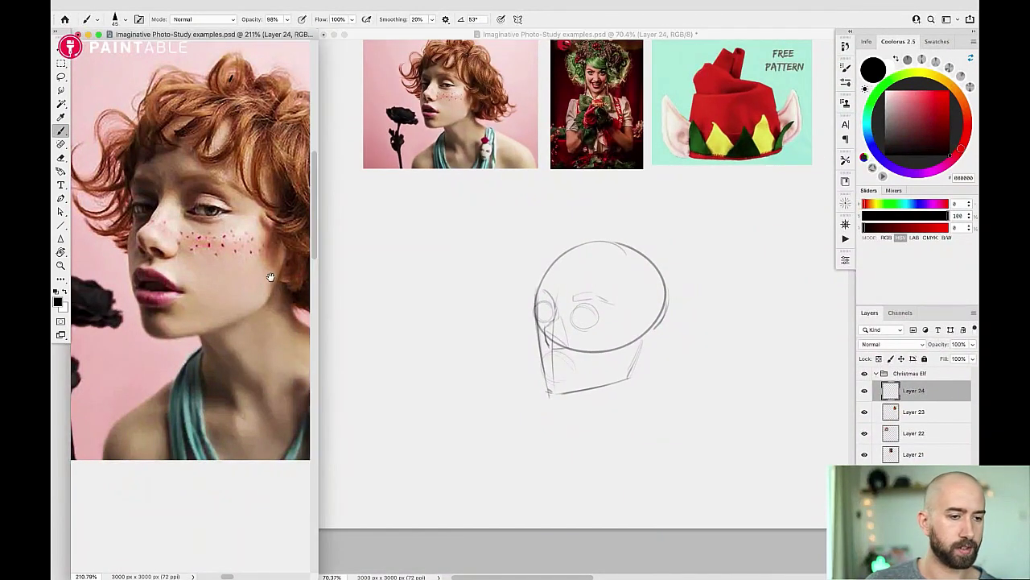
pyautogui.moveTo(258, 269); pyautogui.dragTo(239, 284)
pyautogui.click(611, 341)
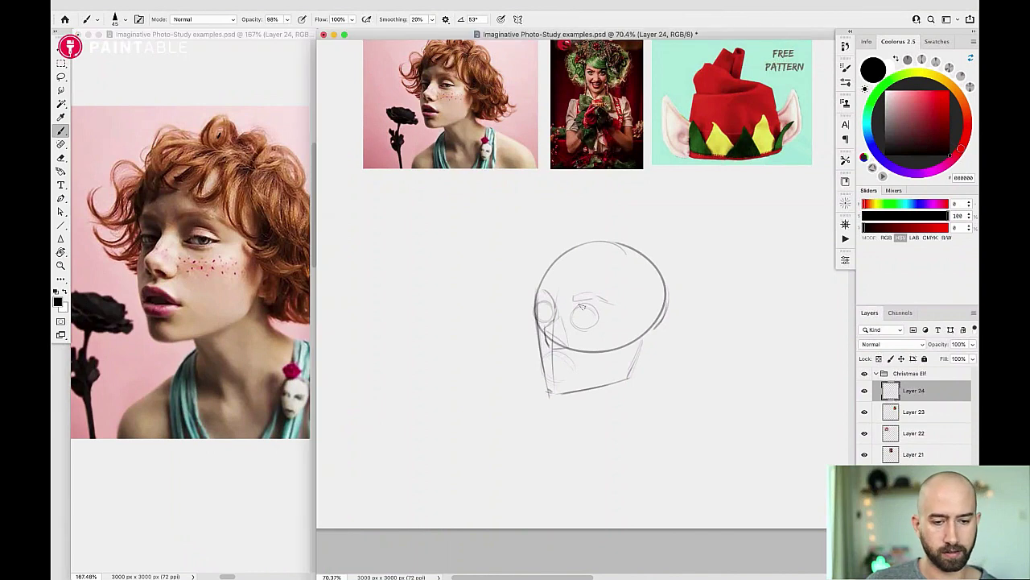
pyautogui.moveTo(574, 316); pyautogui.dragTo(597, 321)
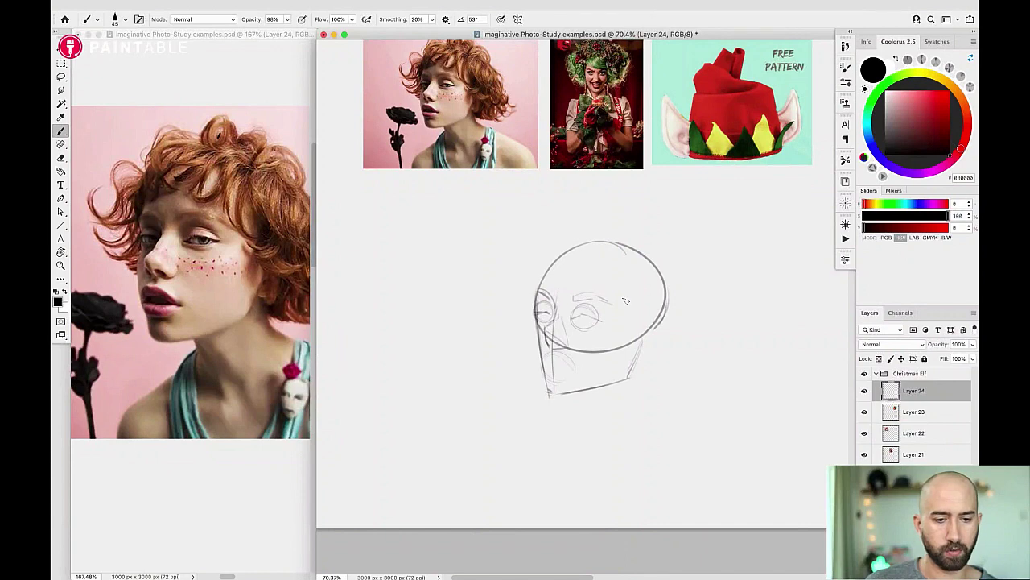
pyautogui.moveTo(577, 284); pyautogui.dragTo(517, 292)
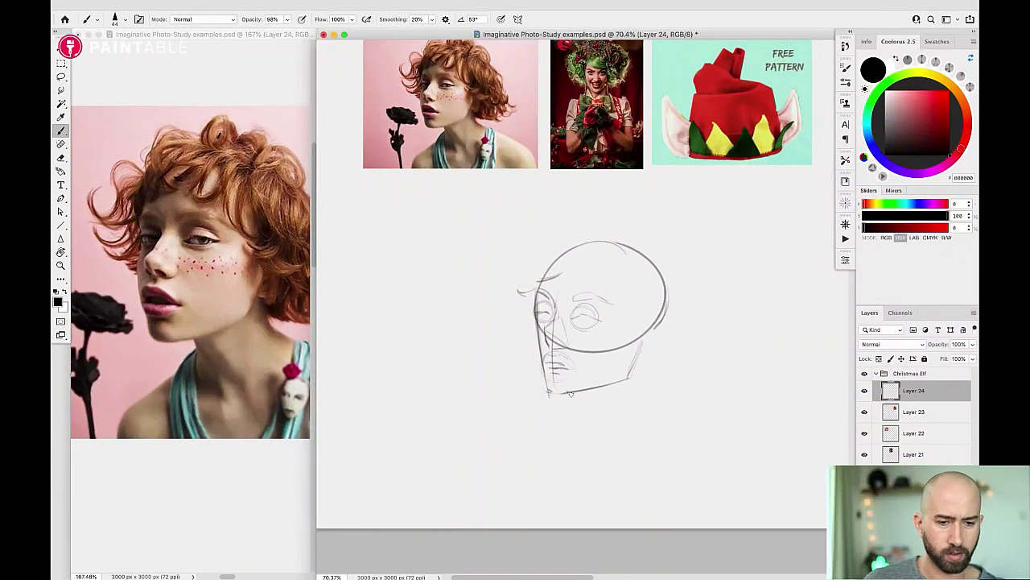
# Sketch the rounded chin, a curled sideburn, fringe curls along the hairline and loose hair tufts beyond the far cheek.
pyautogui.moveTo(555, 376)
pyautogui.mouseDown()
pyautogui.moveTo(568, 383)
pyautogui.moveTo(544, 377)
pyautogui.mouseUp()
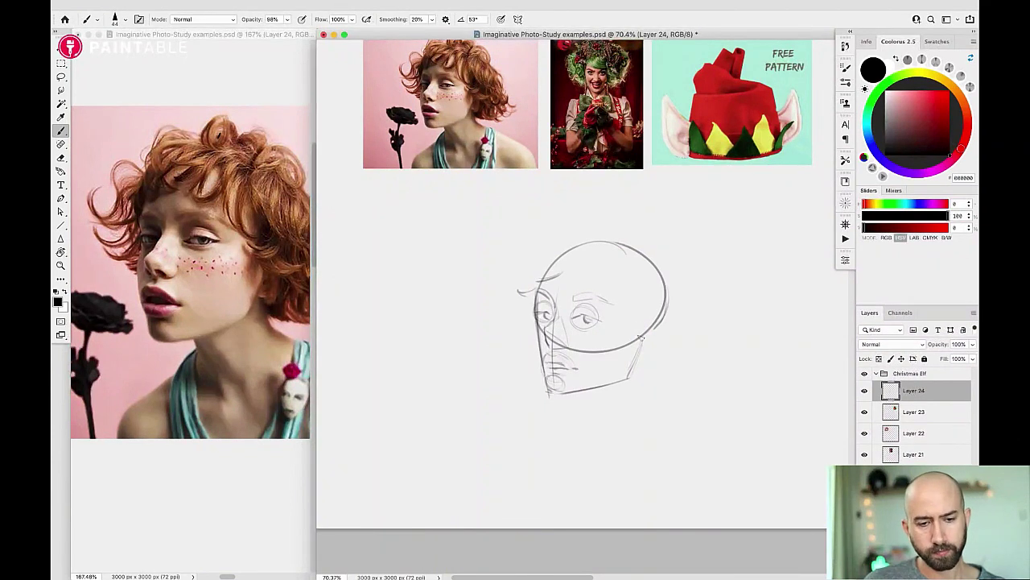
pyautogui.moveTo(624, 294); pyautogui.dragTo(633, 309)
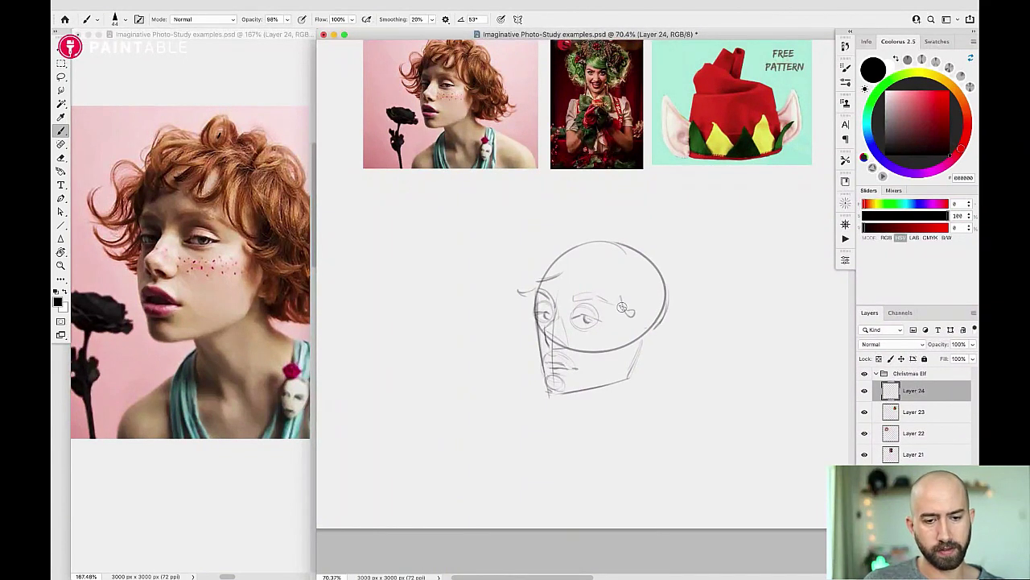
pyautogui.moveTo(561, 279); pyautogui.dragTo(594, 270)
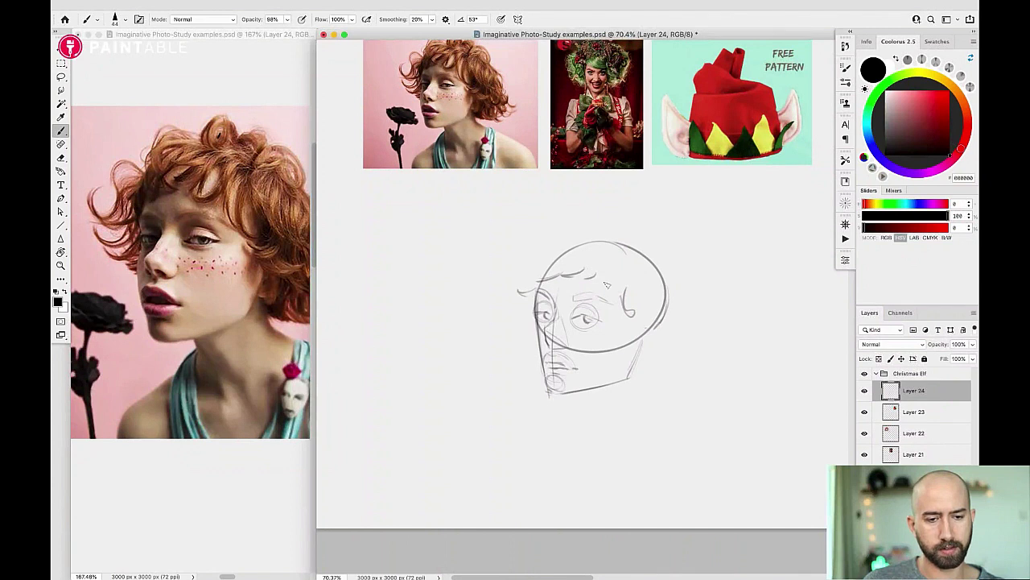
pyautogui.moveTo(533, 303); pyautogui.dragTo(530, 336)
pyautogui.press('super+z')
pyautogui.press('super+z')
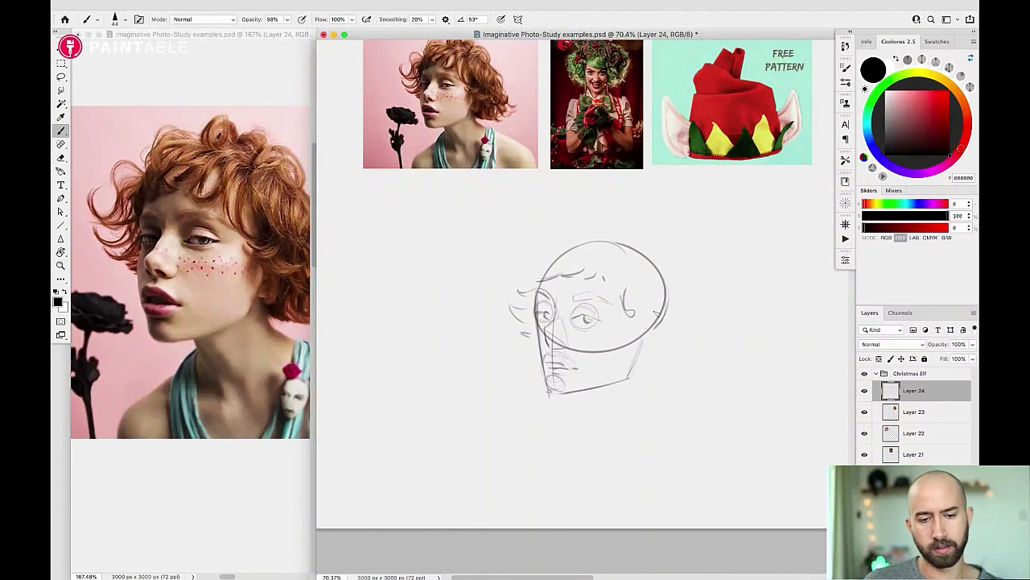
# Sketch a long pointed elf ear behind the near cheek, modelled on the ears of the hat reference.
pyautogui.moveTo(644, 326)
pyautogui.mouseDown()
pyautogui.moveTo(686, 294)
pyautogui.moveTo(655, 337)
pyautogui.mouseUp()
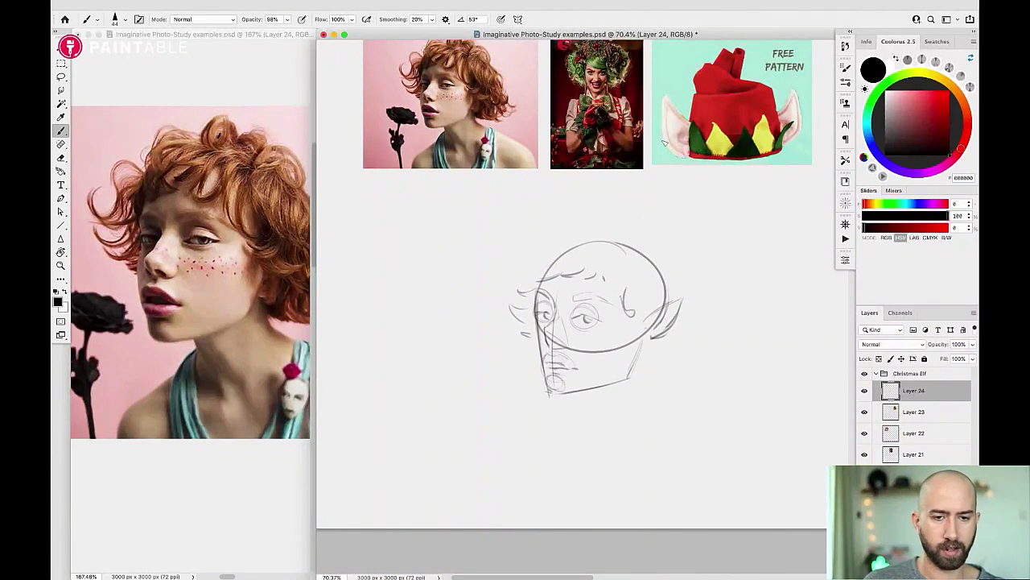
pyautogui.moveTo(725, 104); pyautogui.dragTo(693, 157)
pyautogui.moveTo(667, 195); pyautogui.dragTo(683, 188)
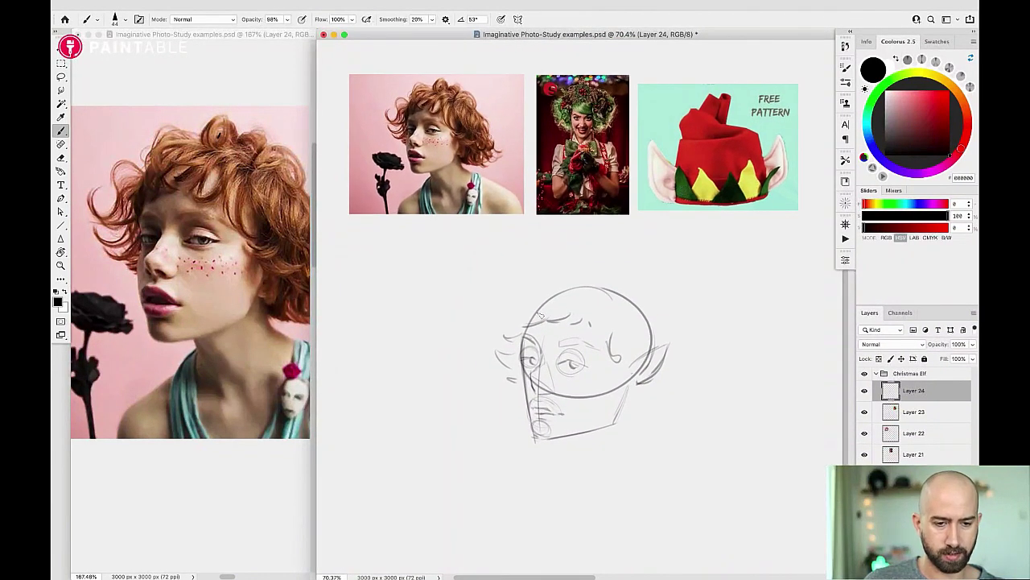
# Sketch the hat's brim as two roughly parallel curves wrapping over the forehead from the far temple to the near ear.
pyautogui.moveTo(541, 314)
pyautogui.mouseDown()
pyautogui.moveTo(517, 325)
pyautogui.moveTo(545, 312)
pyautogui.moveTo(606, 325)
pyautogui.mouseUp()
pyautogui.press('super+z')
pyautogui.moveTo(547, 311); pyautogui.dragTo(607, 326)
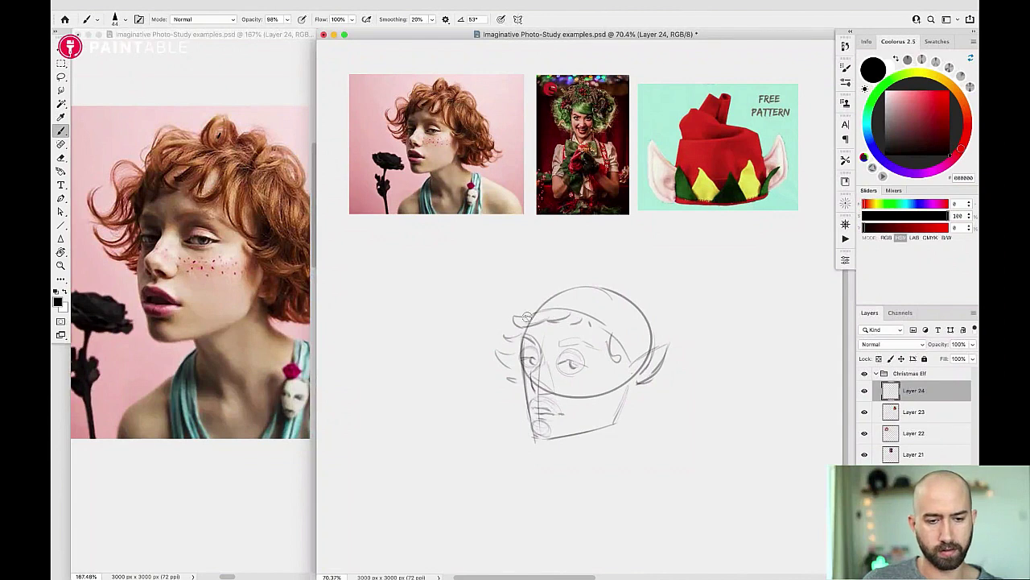
pyautogui.moveTo(529, 315); pyautogui.dragTo(566, 299)
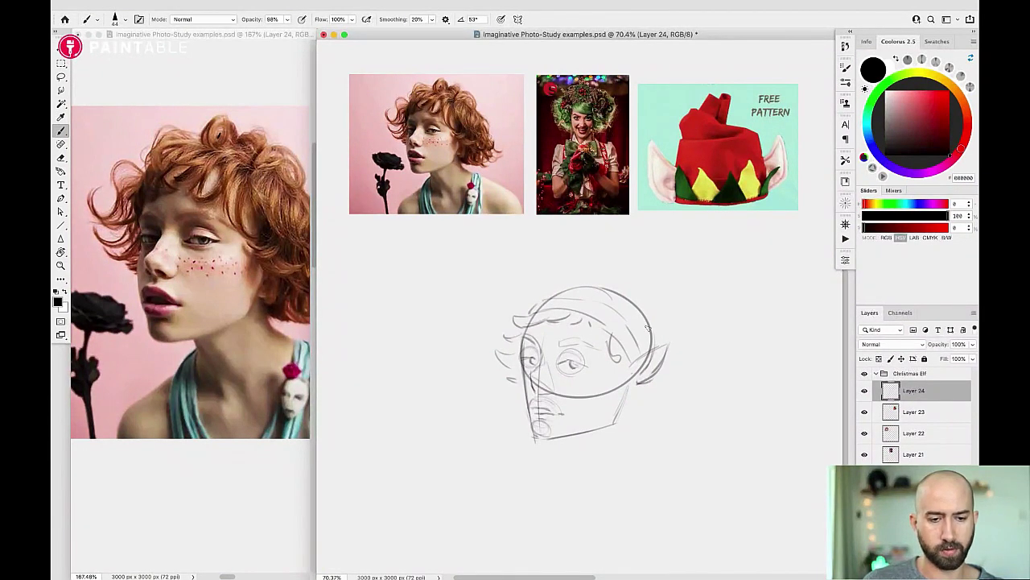
# Erase the cranium oval's construction lines above the hat brim, behind the head and across the lower face.
pyautogui.press('e')
pyautogui.moveTo(550, 288)
pyautogui.mouseDown()
pyautogui.moveTo(627, 289)
pyautogui.moveTo(605, 285)
pyautogui.moveTo(634, 298)
pyautogui.moveTo(650, 334)
pyautogui.mouseUp()
pyautogui.moveTo(583, 393)
pyautogui.keyDown('ctrl'); pyautogui.keyDown('alt'); pyautogui.mouseDown()
pyautogui.moveTo(548, 386)
pyautogui.moveTo(584, 394)
pyautogui.moveTo(625, 384)
pyautogui.mouseUp(); pyautogui.keyUp('alt'); pyautogui.keyUp('ctrl')
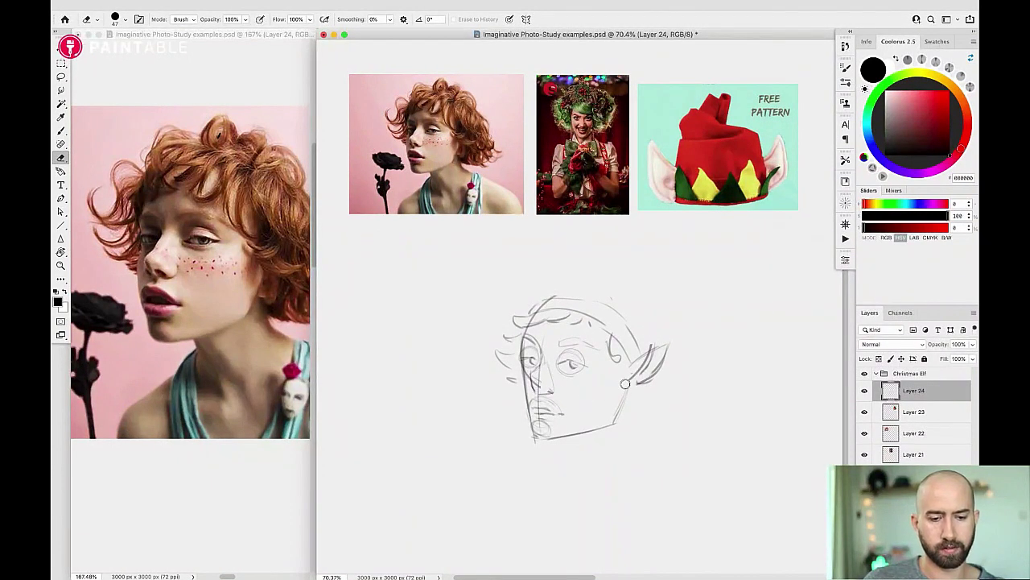
# Reinforce the rear jaw corner and sketch short neck lines behind the jaw and beneath the chin.
pyautogui.press('b')
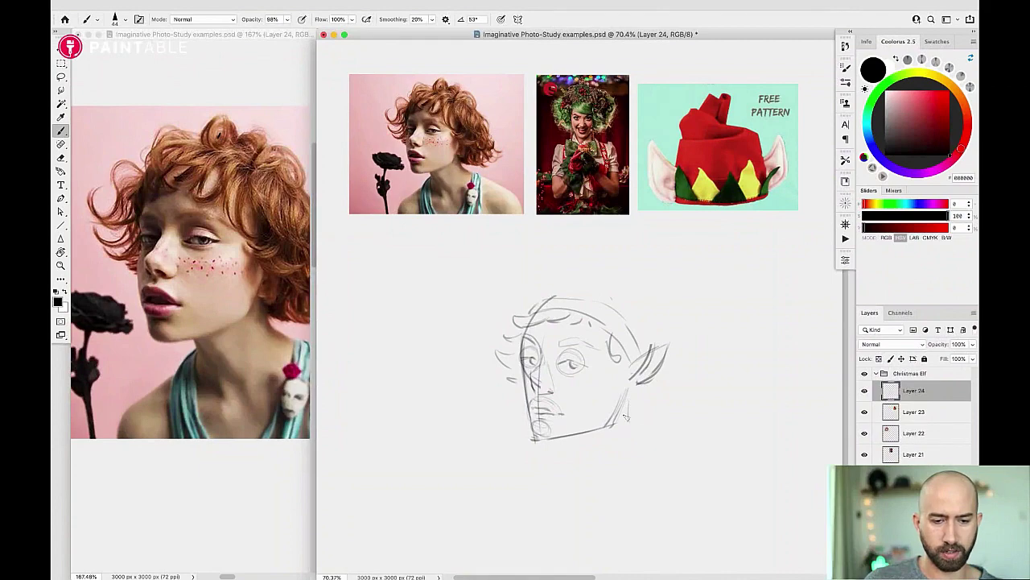
pyautogui.moveTo(629, 394); pyautogui.dragTo(625, 422)
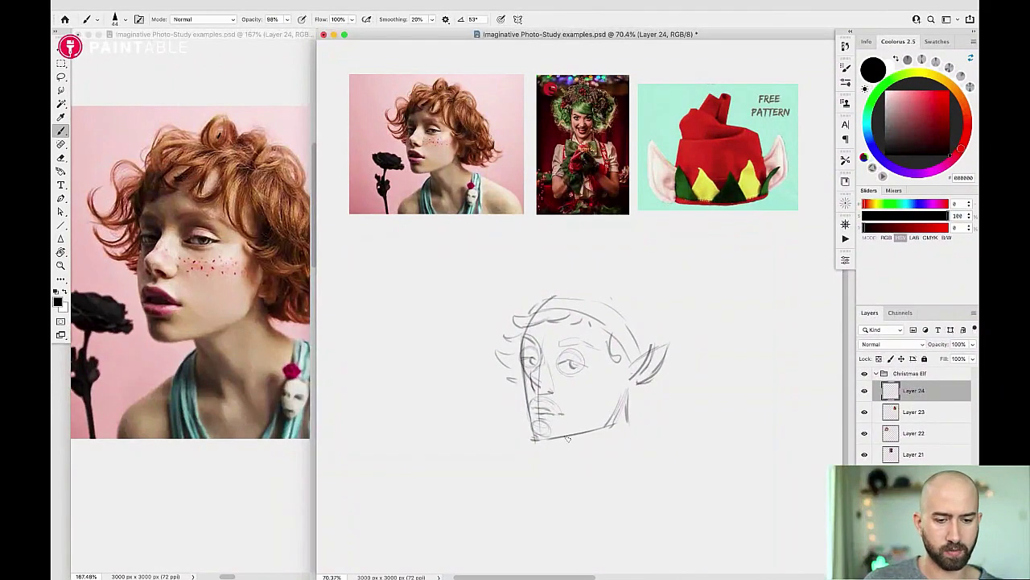
pyautogui.moveTo(571, 440); pyautogui.dragTo(582, 463)
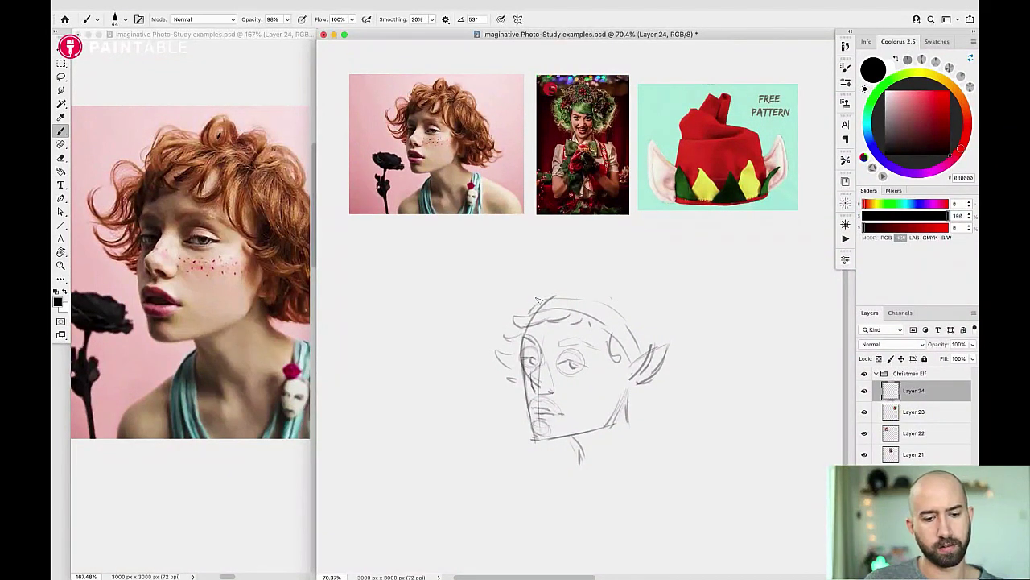
# Sketch the hat's crown above the brim, with its tail drooping behind the ear and ending in a round pompom.
pyautogui.moveTo(524, 321)
pyautogui.mouseDown()
pyautogui.moveTo(569, 296)
pyautogui.moveTo(544, 300)
pyautogui.moveTo(570, 277)
pyautogui.mouseUp()
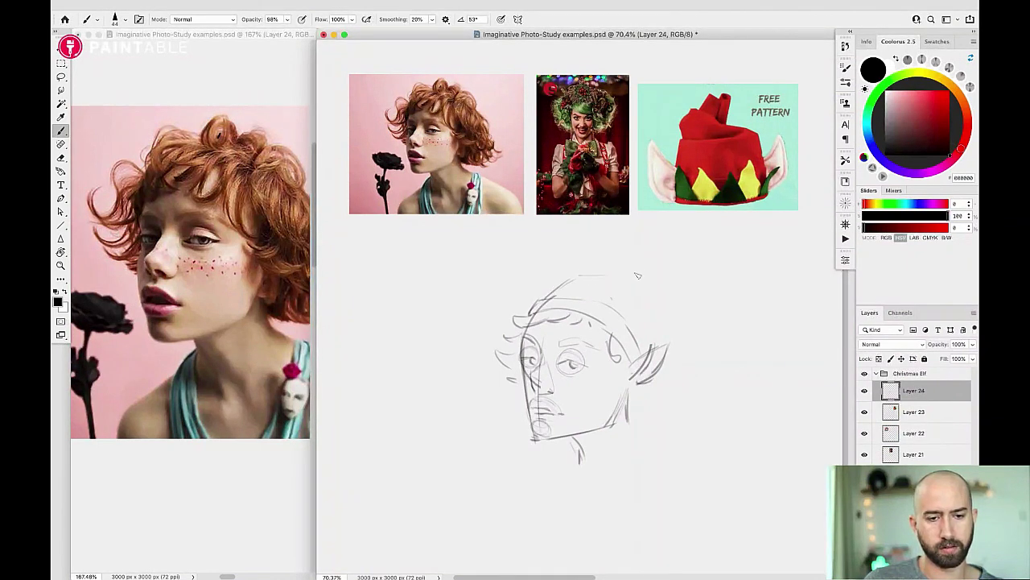
pyautogui.moveTo(578, 275)
pyautogui.mouseDown()
pyautogui.moveTo(662, 272)
pyautogui.moveTo(685, 302)
pyautogui.moveTo(685, 392)
pyautogui.mouseUp()
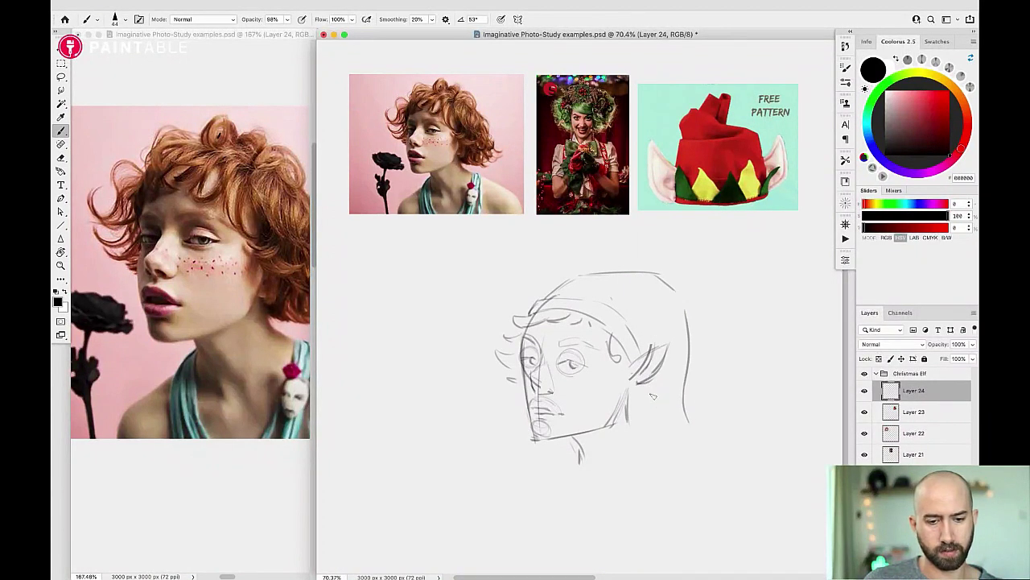
pyautogui.moveTo(643, 396)
pyautogui.mouseDown()
pyautogui.moveTo(647, 410)
pyautogui.moveTo(643, 395)
pyautogui.mouseUp()
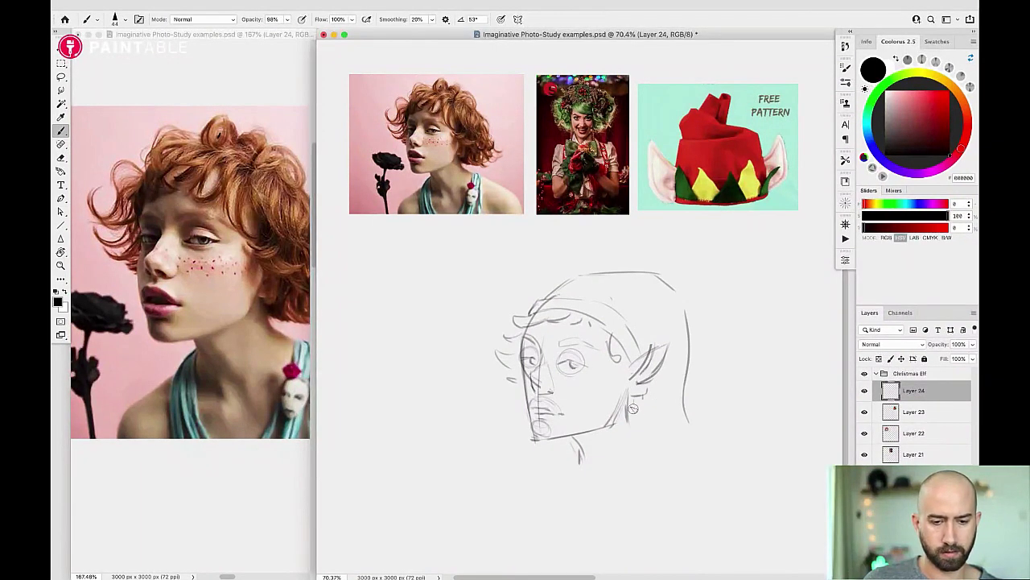
pyautogui.moveTo(634, 408)
pyautogui.mouseDown()
pyautogui.moveTo(645, 436)
pyautogui.moveTo(685, 440)
pyautogui.moveTo(679, 448)
pyautogui.moveTo(693, 437)
pyautogui.moveTo(687, 470)
pyautogui.moveTo(716, 430)
pyautogui.mouseUp()
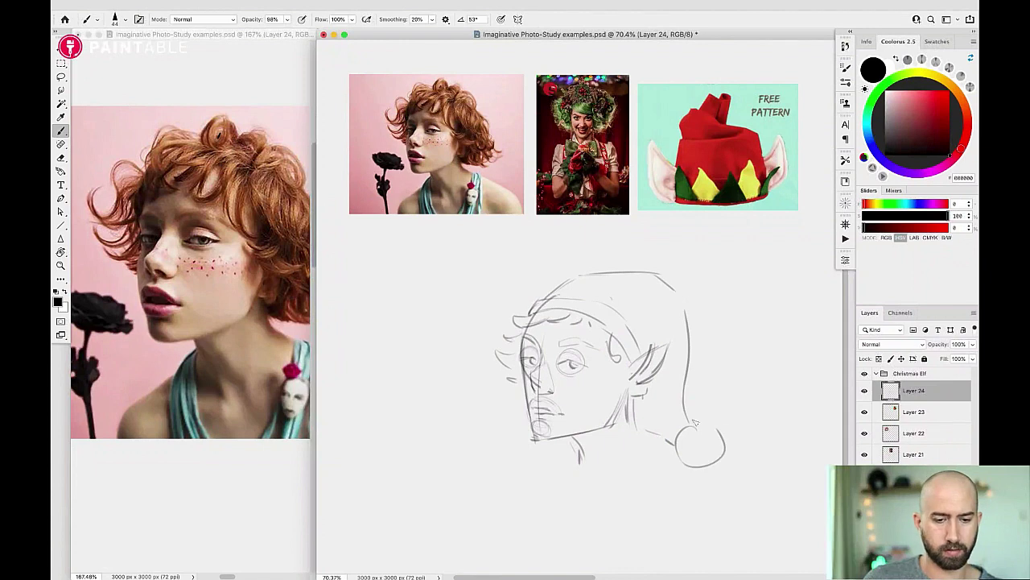
# Fit the woman's shoulders in the reference window and sketch the elf's neck, sloping shoulders, arm lines and lower chest edge.
pyautogui.click(259, 284)
pyautogui.moveTo(259, 284); pyautogui.dragTo(218, 254)
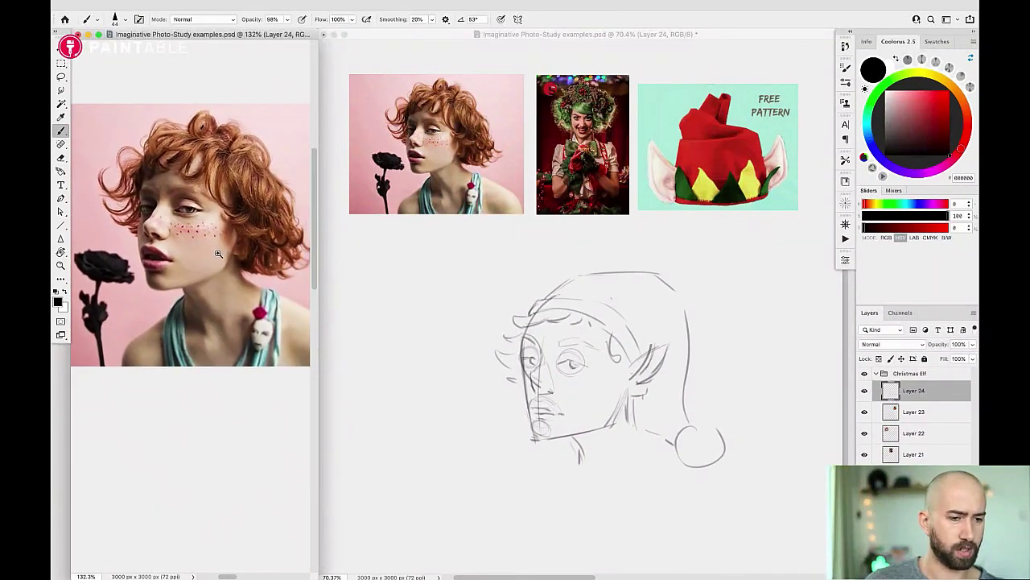
pyautogui.click(632, 427)
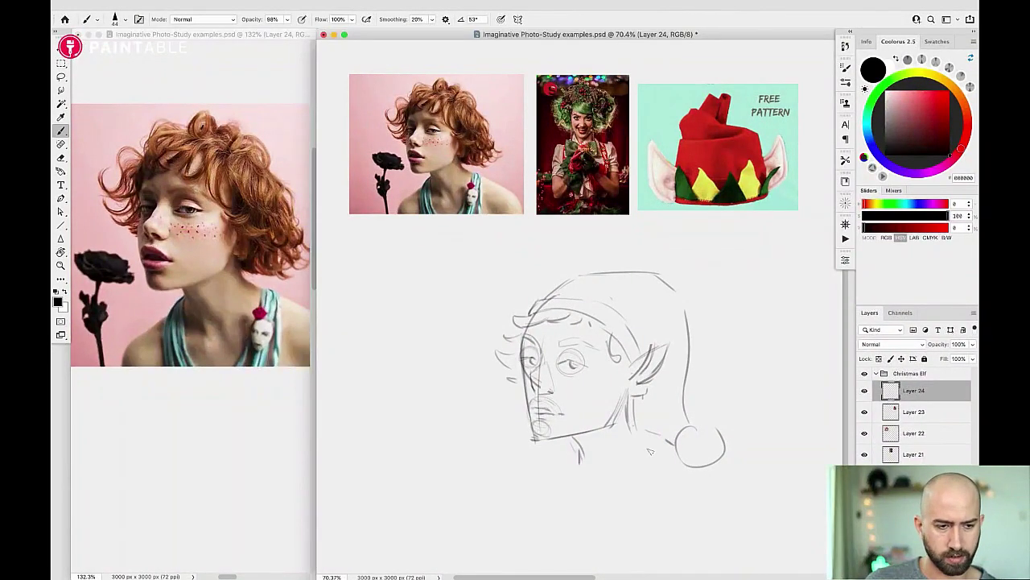
pyautogui.moveTo(580, 461)
pyautogui.mouseDown()
pyautogui.moveTo(619, 458)
pyautogui.moveTo(592, 474)
pyautogui.moveTo(610, 447)
pyautogui.moveTo(579, 450)
pyautogui.mouseUp()
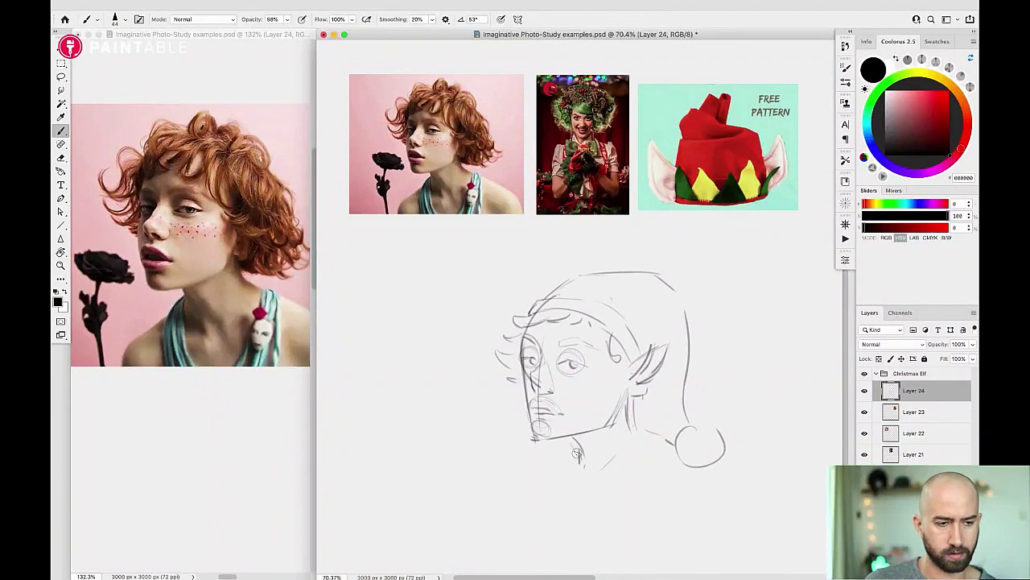
pyautogui.moveTo(528, 475); pyautogui.dragTo(562, 464)
pyautogui.moveTo(637, 435); pyautogui.dragTo(678, 455)
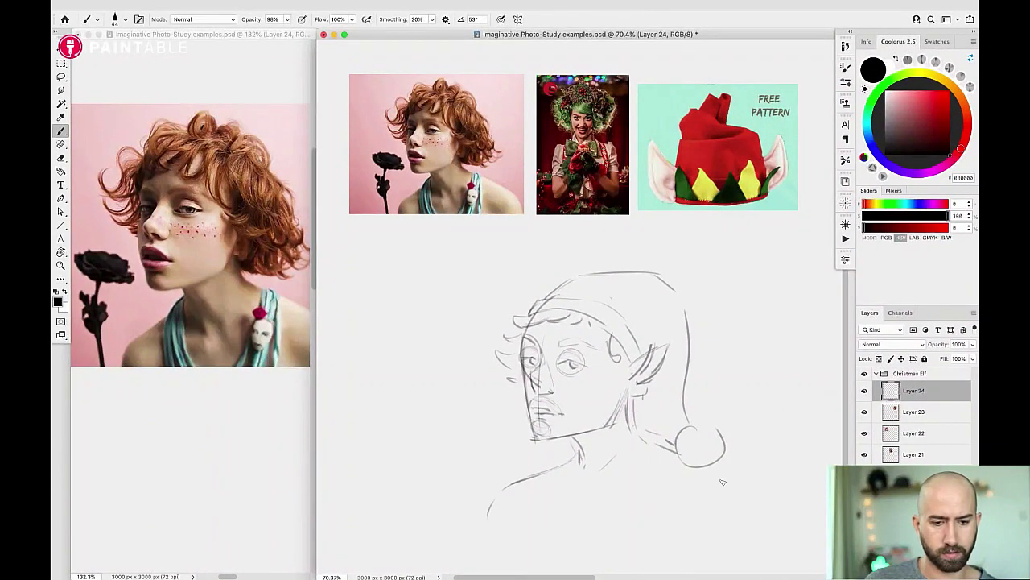
pyautogui.moveTo(740, 482); pyautogui.dragTo(743, 502)
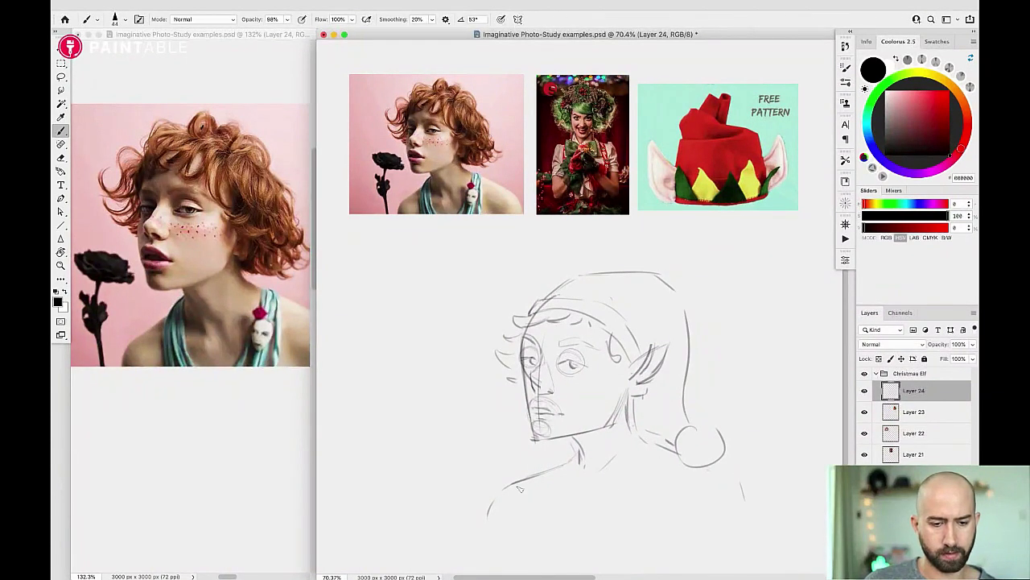
pyautogui.moveTo(519, 488)
pyautogui.mouseDown()
pyautogui.moveTo(516, 514)
pyautogui.moveTo(672, 540)
pyautogui.mouseUp()
pyautogui.moveTo(741, 503); pyautogui.dragTo(743, 513)
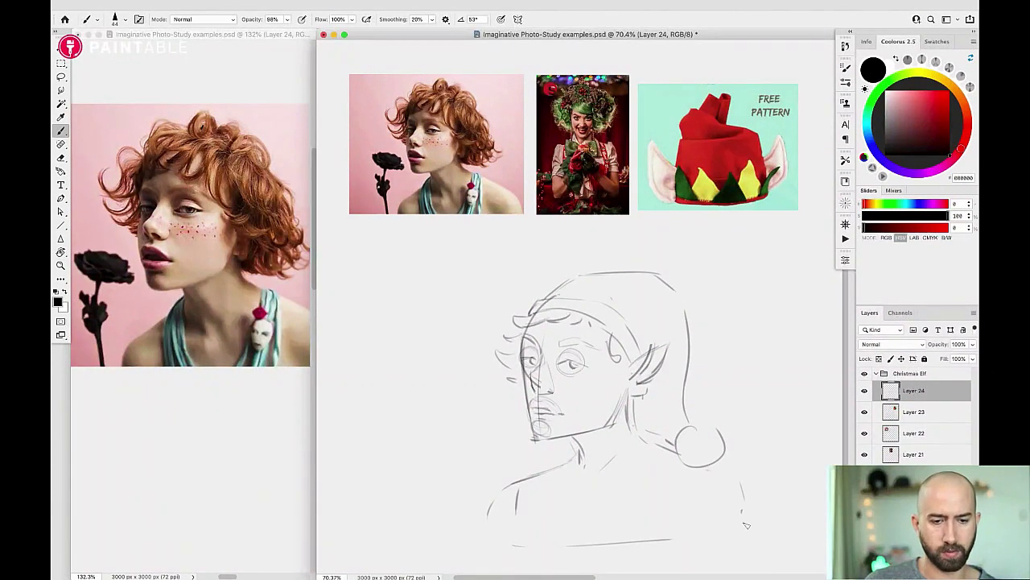
# Sketch two overlapping rows of zigzag points along the hat brim, following the pointed trim on the elf hat reference.
pyautogui.scroll(-2, 635, 392)
pyautogui.hscroll(1, 635, 393)
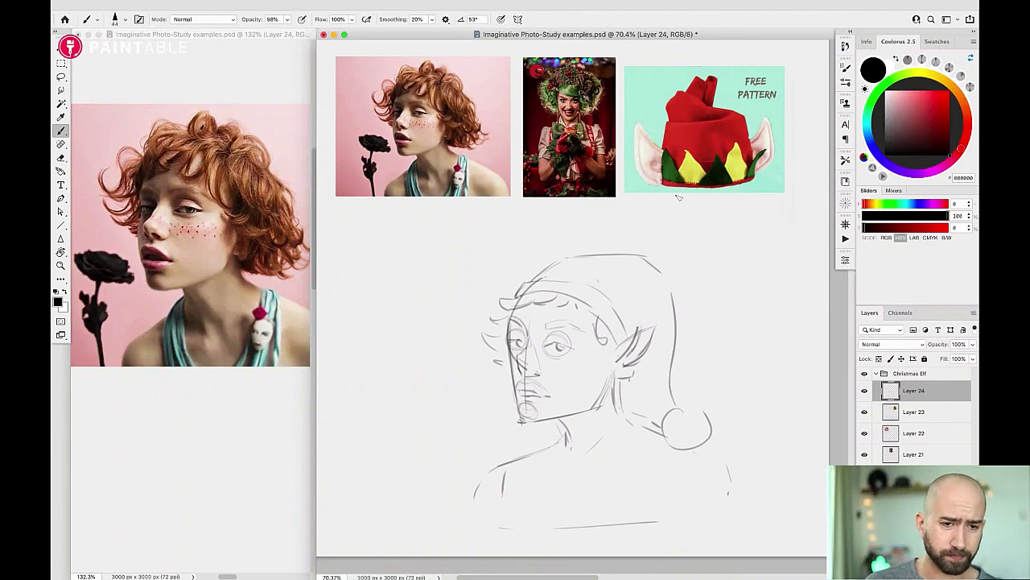
pyautogui.moveTo(544, 275); pyautogui.dragTo(553, 273)
pyautogui.moveTo(632, 225); pyautogui.dragTo(613, 253)
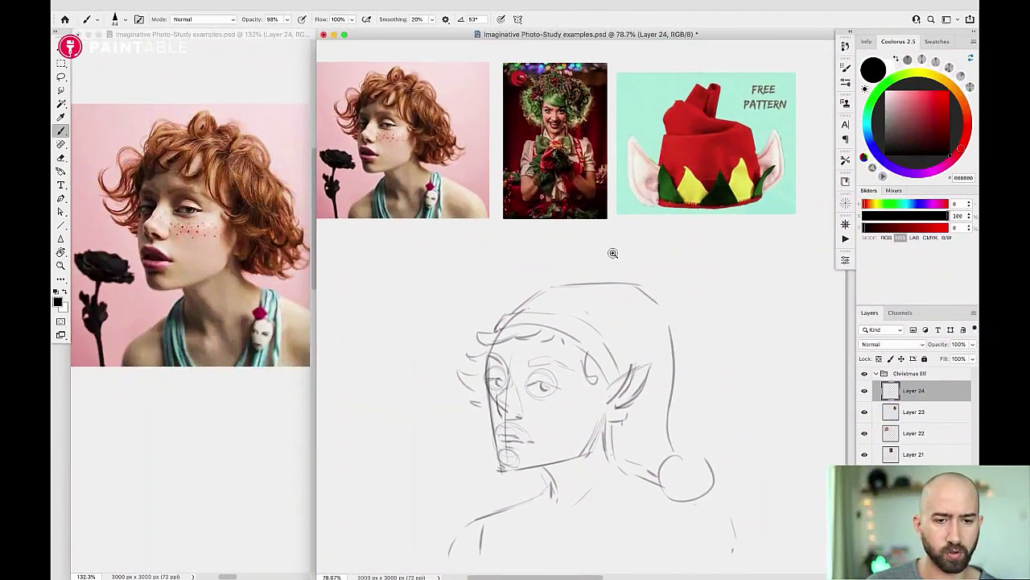
pyautogui.scroll(1, 529, 322)
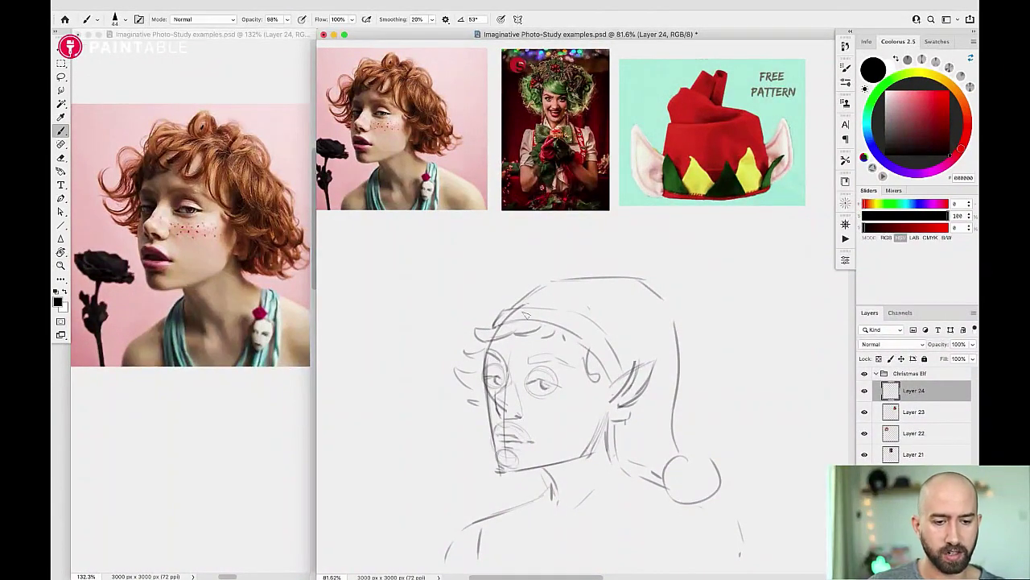
pyautogui.moveTo(527, 313)
pyautogui.mouseDown()
pyautogui.moveTo(550, 299)
pyautogui.moveTo(543, 327)
pyautogui.moveTo(585, 307)
pyautogui.moveTo(586, 335)
pyautogui.moveTo(614, 374)
pyautogui.mouseUp()
pyautogui.press('super+z')
pyautogui.press('super+z')
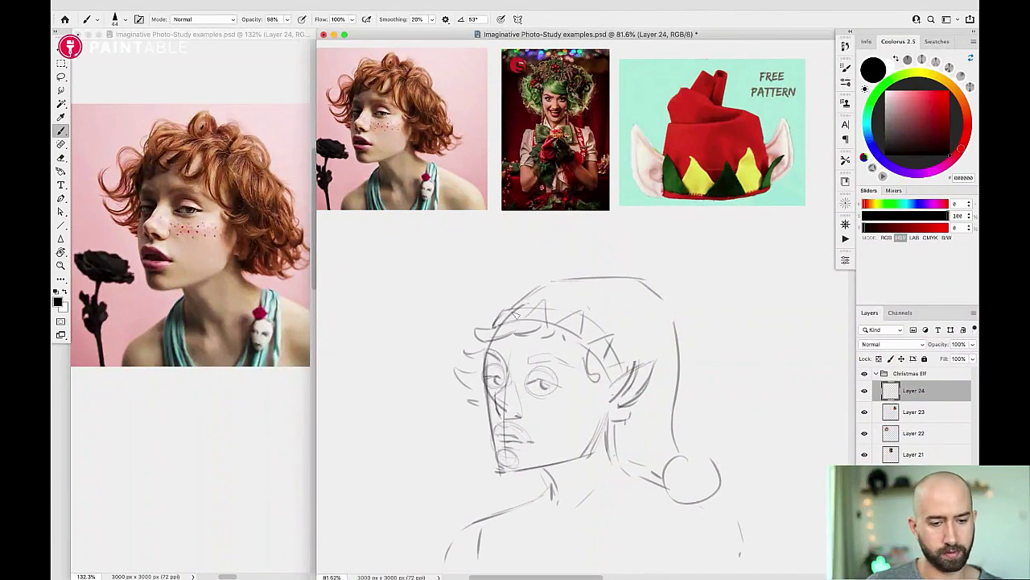
pyautogui.moveTo(518, 302)
pyautogui.mouseDown()
pyautogui.moveTo(504, 326)
pyautogui.moveTo(498, 312)
pyautogui.moveTo(494, 324)
pyautogui.moveTo(505, 296)
pyautogui.moveTo(504, 326)
pyautogui.moveTo(528, 308)
pyautogui.moveTo(541, 310)
pyautogui.moveTo(499, 317)
pyautogui.moveTo(506, 325)
pyautogui.moveTo(546, 314)
pyautogui.moveTo(514, 310)
pyautogui.moveTo(581, 314)
pyautogui.moveTo(546, 313)
pyautogui.moveTo(593, 327)
pyautogui.moveTo(606, 319)
pyautogui.moveTo(621, 361)
pyautogui.moveTo(607, 350)
pyautogui.moveTo(632, 362)
pyautogui.mouseUp()
pyautogui.press('super+z')
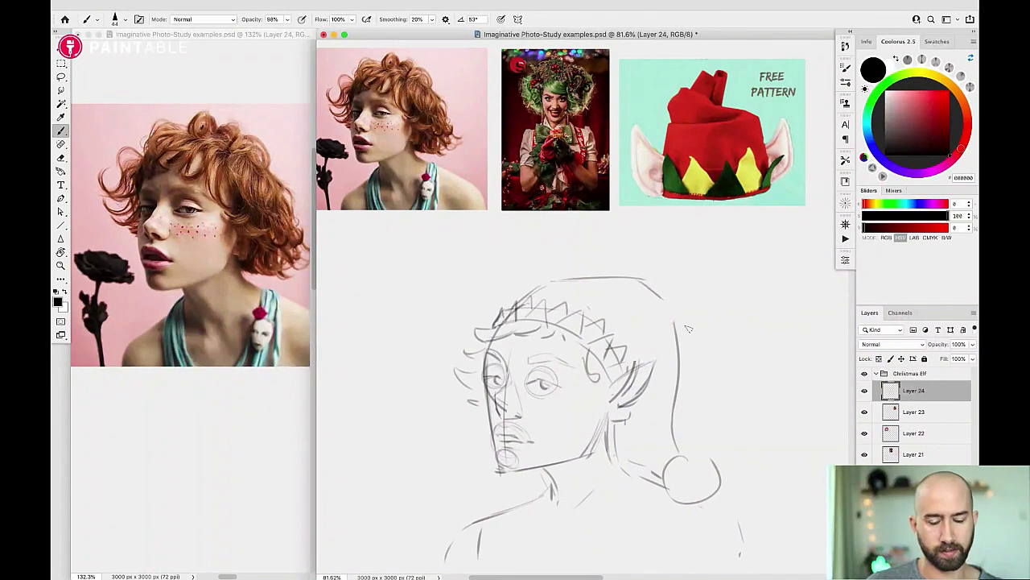
# Check the costume reference and sketch a large bow's rounded knot and near loop at the elf's neck.
pyautogui.scroll(-2, 688, 328)
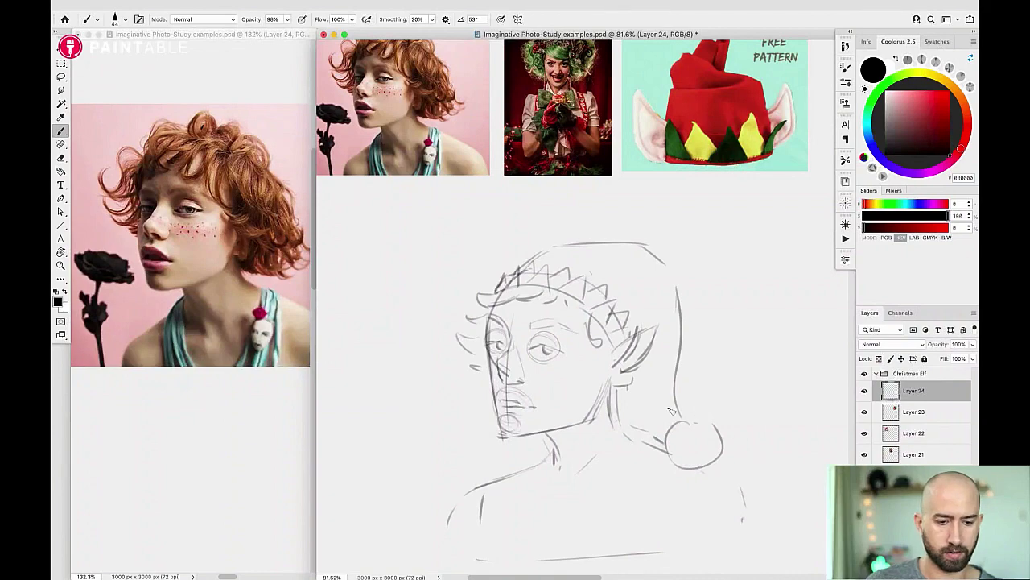
pyautogui.scroll(-3, 670, 410)
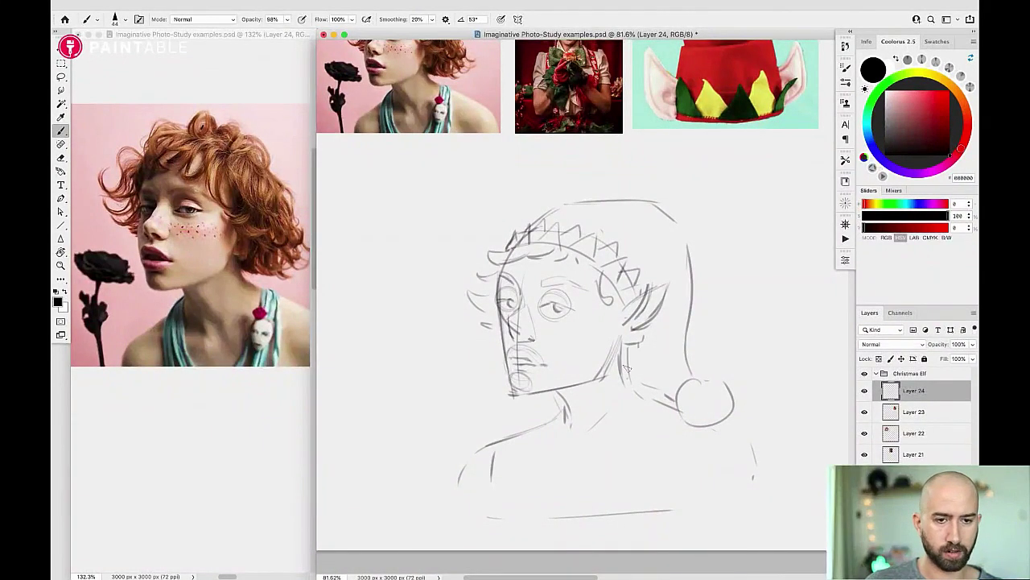
pyautogui.moveTo(627, 368); pyautogui.dragTo(616, 431)
pyautogui.moveTo(561, 153); pyautogui.dragTo(596, 153)
pyautogui.moveTo(535, 87); pyautogui.dragTo(556, 252)
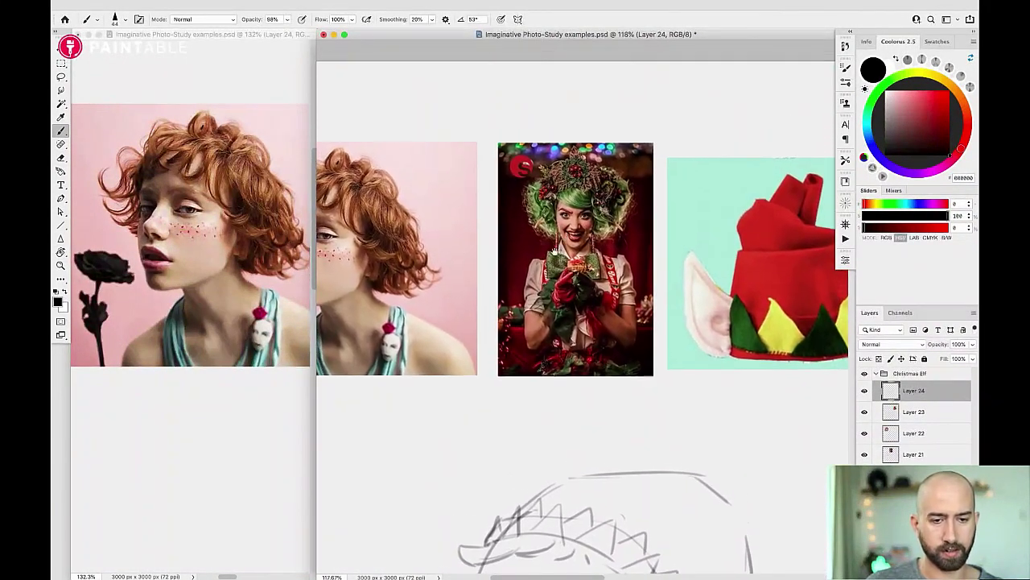
pyautogui.scroll(-5, 602, 327)
pyautogui.scroll(-3, 603, 324)
pyautogui.scroll(-1, 623, 326)
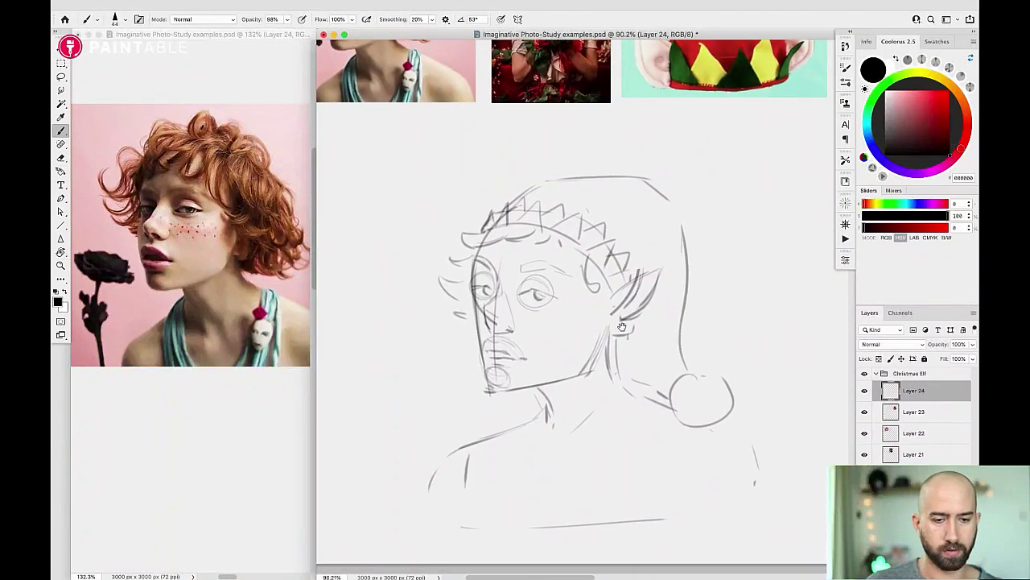
pyautogui.scroll(-3, 622, 326)
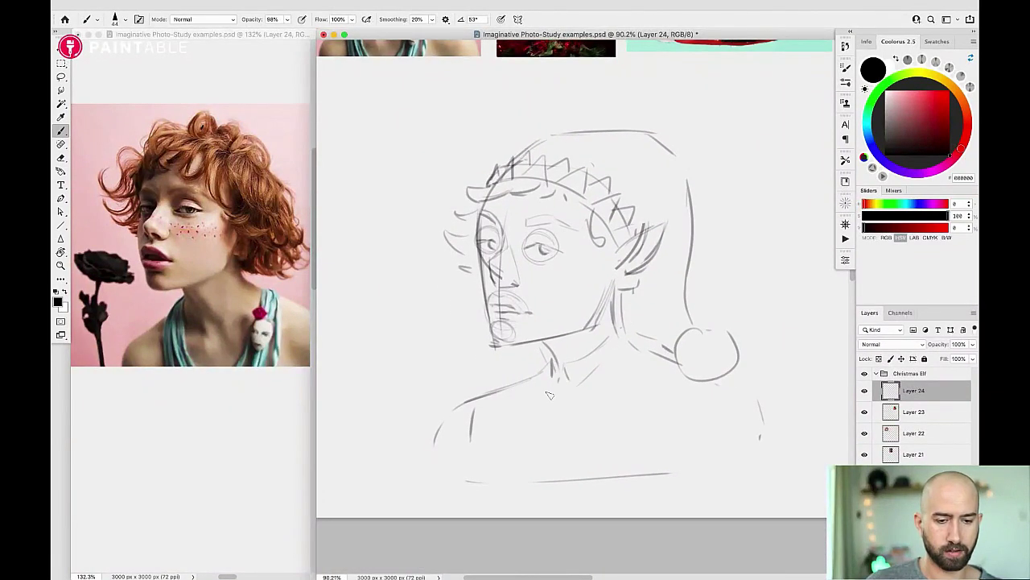
pyautogui.moveTo(566, 381)
pyautogui.mouseDown()
pyautogui.moveTo(572, 406)
pyautogui.moveTo(597, 374)
pyautogui.moveTo(633, 366)
pyautogui.moveTo(645, 384)
pyautogui.mouseUp()
pyautogui.moveTo(583, 417); pyautogui.dragTo(630, 421)
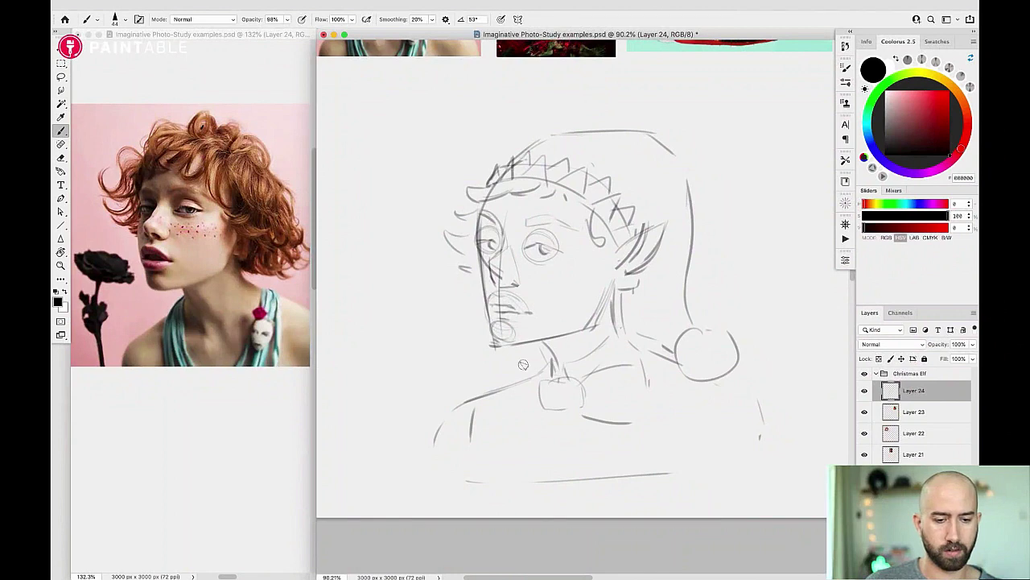
# Sketch the bow's far loop beneath the chin and extend the far arm line down to the chest's lower edge.
pyautogui.moveTo(544, 360); pyautogui.dragTo(512, 378)
pyautogui.moveTo(507, 372); pyautogui.dragTo(509, 402)
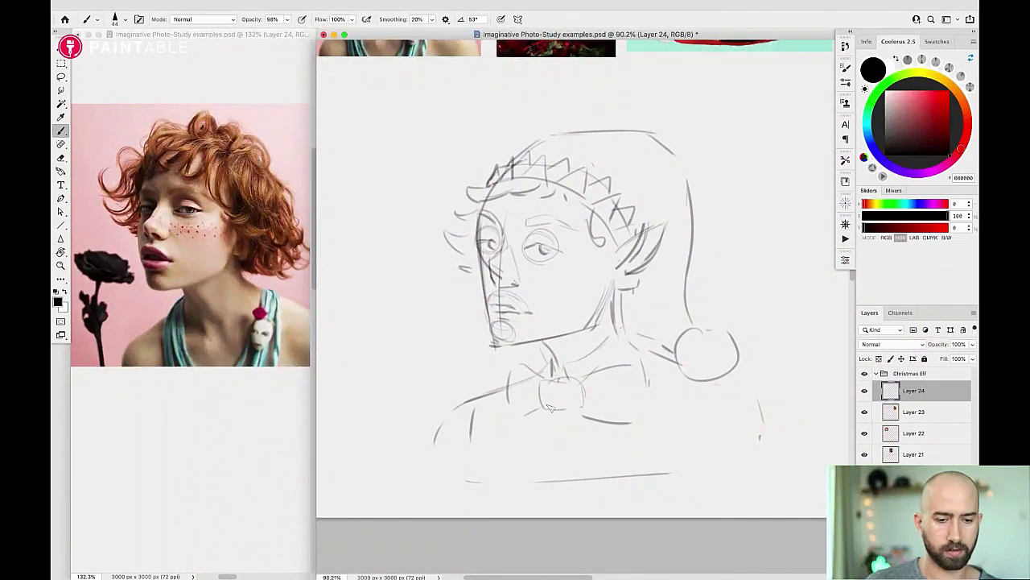
pyautogui.moveTo(472, 404); pyautogui.dragTo(470, 464)
pyautogui.click(241, 291)
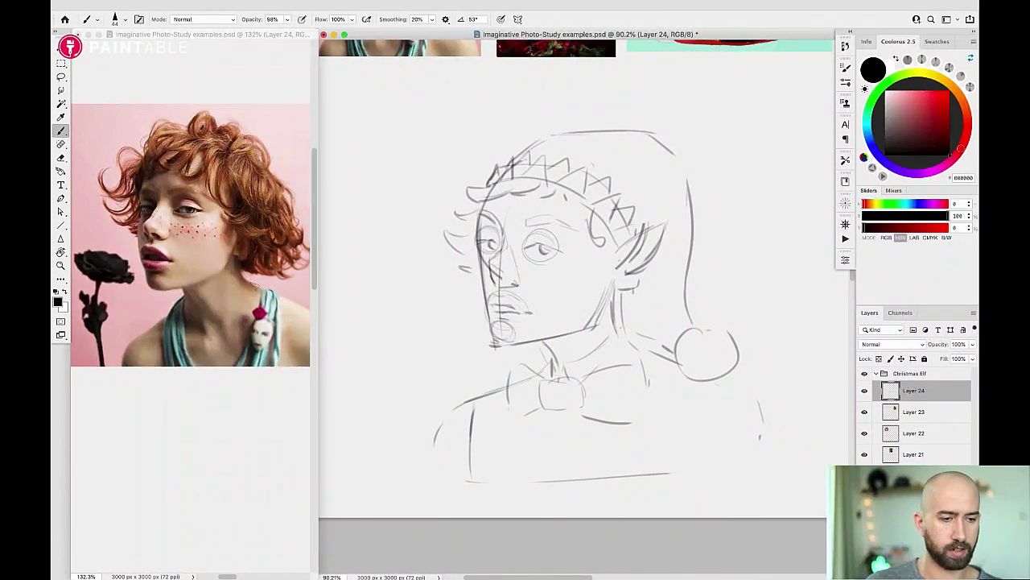
# Check the green-haired woman's costume in the reference window and sketch the suspender strap's inner edge on the elf's far shoulder.
pyautogui.moveTo(241, 290); pyautogui.dragTo(201, 290)
pyautogui.moveTo(291, 251); pyautogui.dragTo(188, 240)
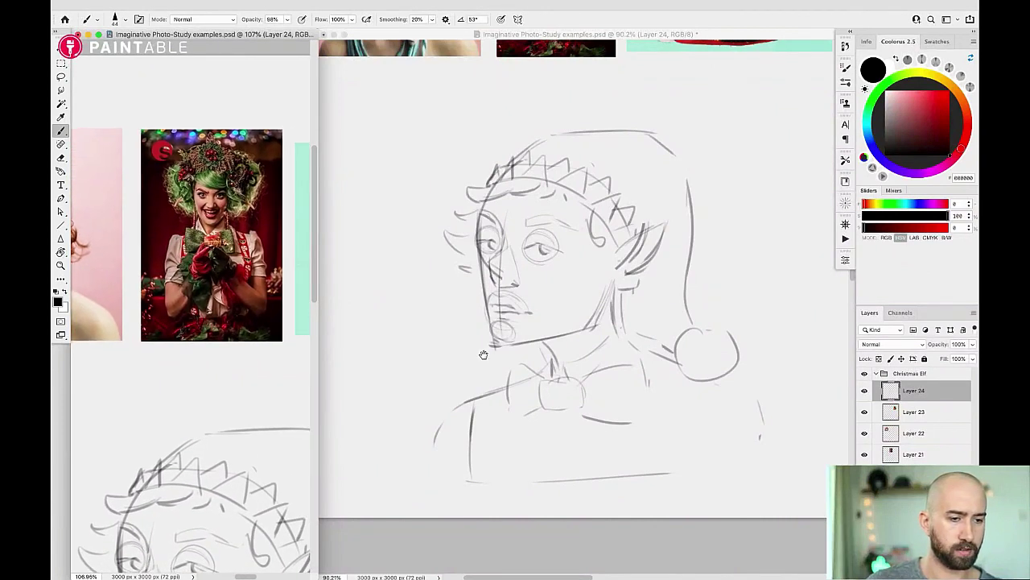
pyautogui.click(499, 392)
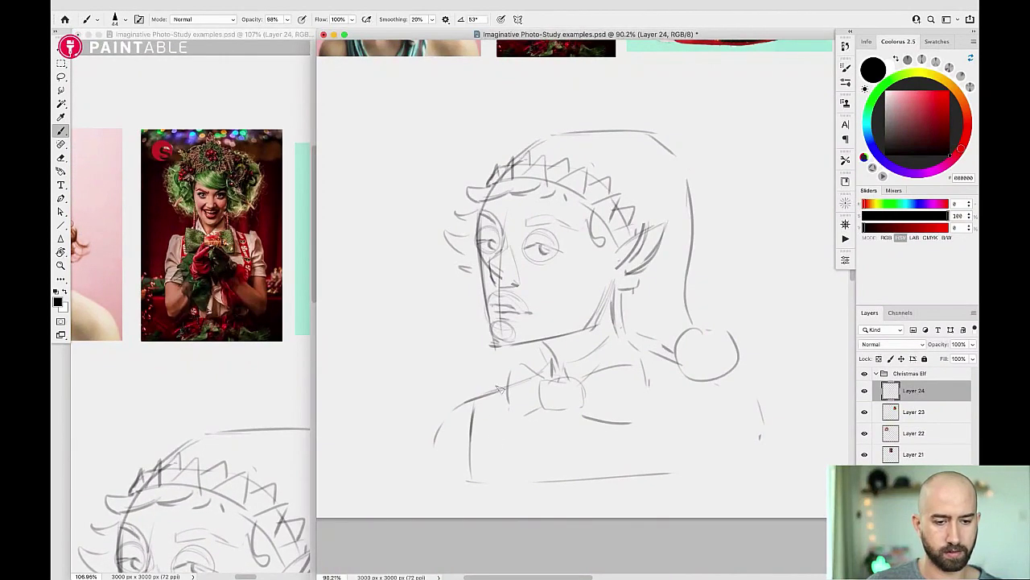
pyautogui.moveTo(499, 390)
pyautogui.mouseDown()
pyautogui.moveTo(499, 460)
pyautogui.moveTo(483, 475)
pyautogui.mouseUp()
pyautogui.press('super+z')
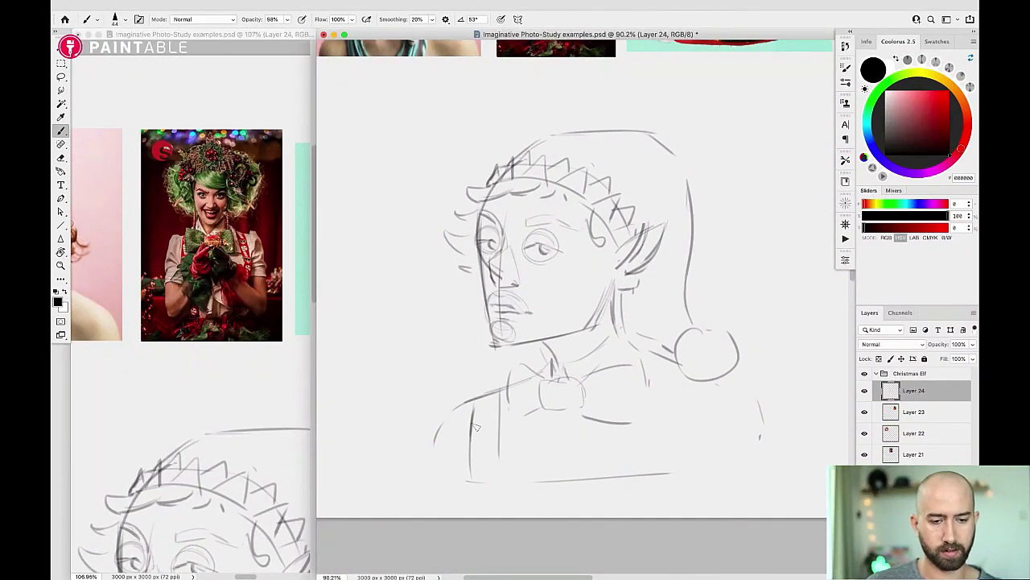
# Sketch both edges of the suspender strap running from the elf's near shoulder, beneath the pompom, down to the chest's lower edge.
pyautogui.moveTo(678, 383)
pyautogui.mouseDown()
pyautogui.moveTo(679, 471)
pyautogui.moveTo(708, 443)
pyautogui.moveTo(705, 471)
pyautogui.mouseUp()
pyautogui.press('super+z')
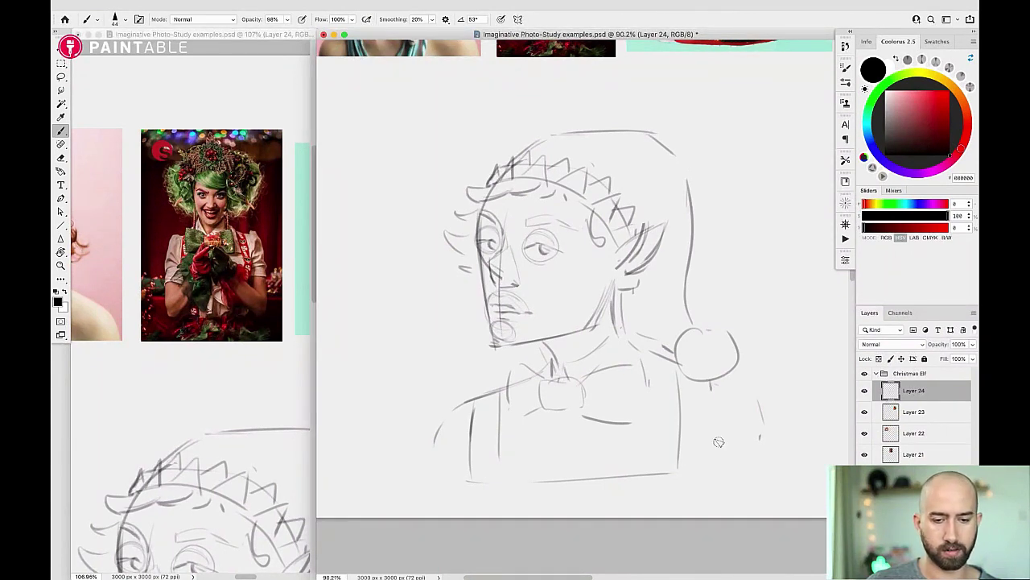
pyautogui.moveTo(711, 387); pyautogui.dragTo(714, 463)
pyautogui.moveTo(711, 410); pyautogui.dragTo(712, 433)
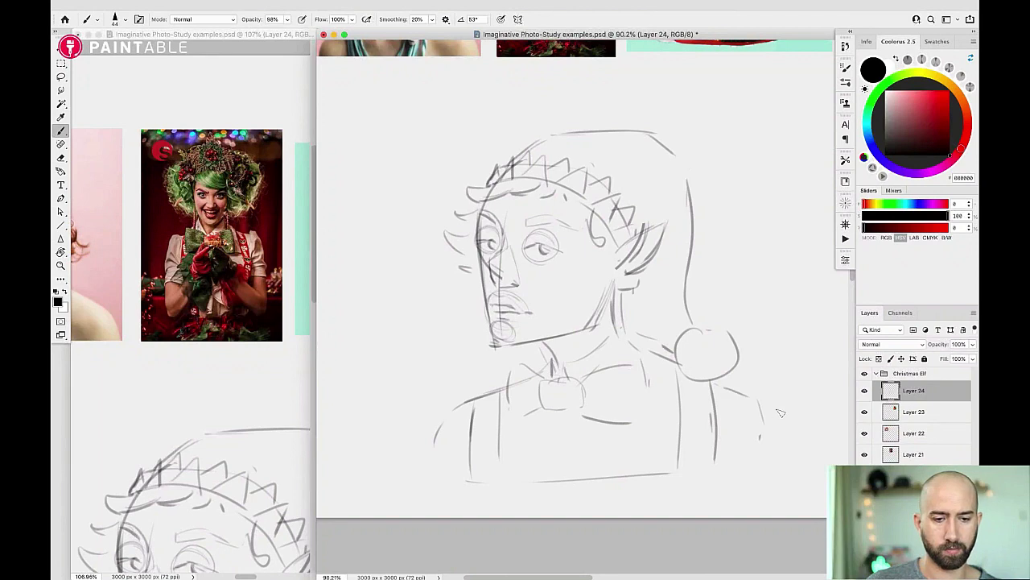
pyautogui.moveTo(656, 451); pyautogui.dragTo(615, 364)
# Activate the Move tool and turn off snapping.
pyautogui.press('v')
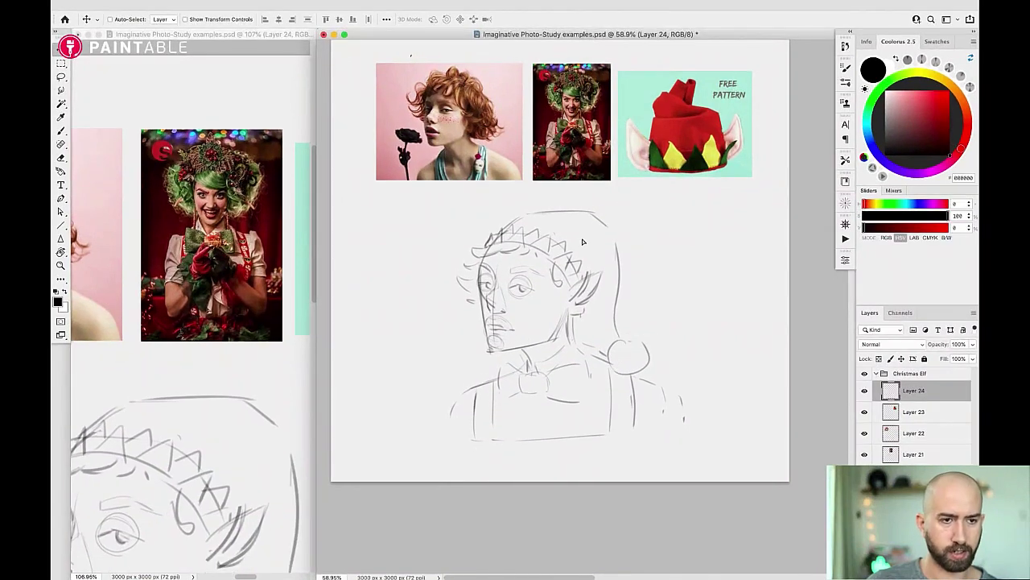
pyautogui.click(339, 6)
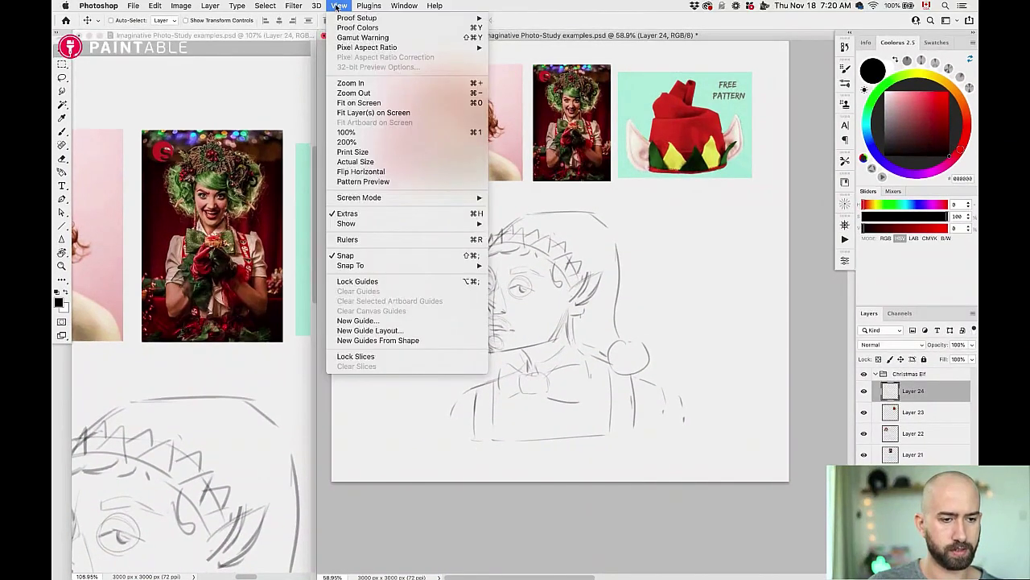
pyautogui.click(379, 255)
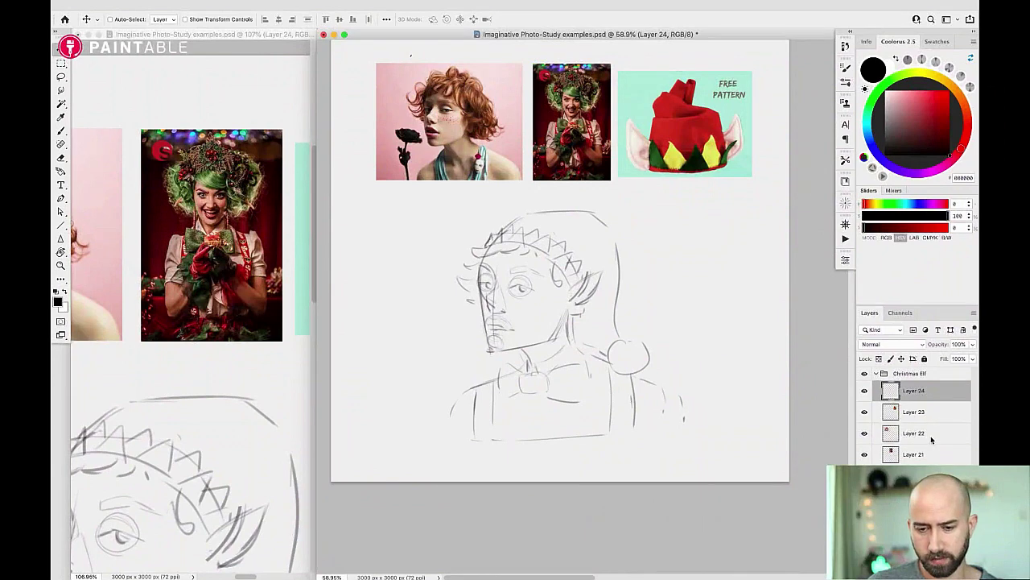
# Add a new layer above the elf sketch, lower Layer 24's opacity to 30% and make the new layer active.
pyautogui.hotkey('ctrl', 'shift', 'alt', 'n')
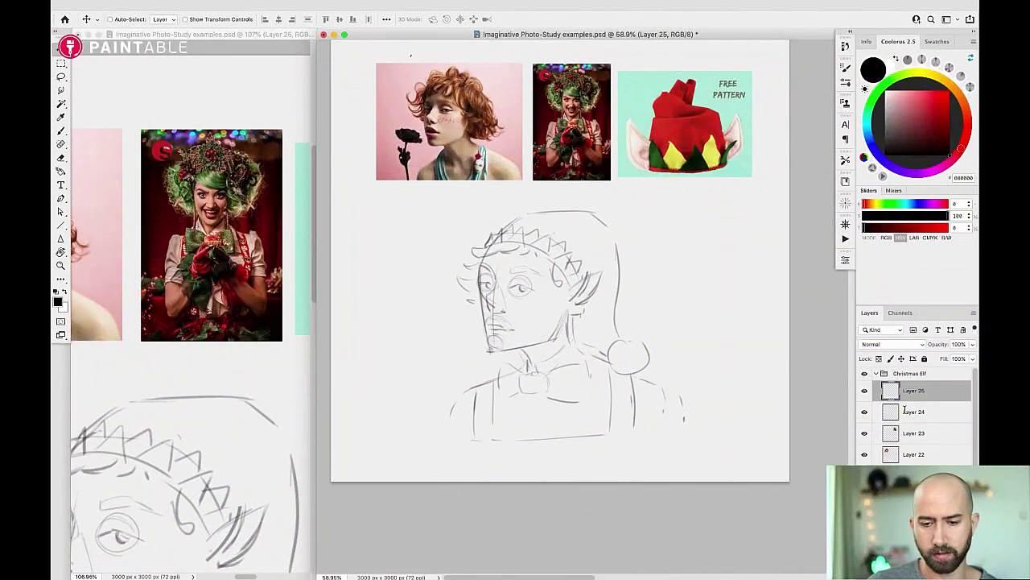
pyautogui.click(904, 411)
pyautogui.moveTo(938, 344)
pyautogui.mouseDown()
pyautogui.moveTo(926, 344)
pyautogui.moveTo(936, 354)
pyautogui.mouseUp()
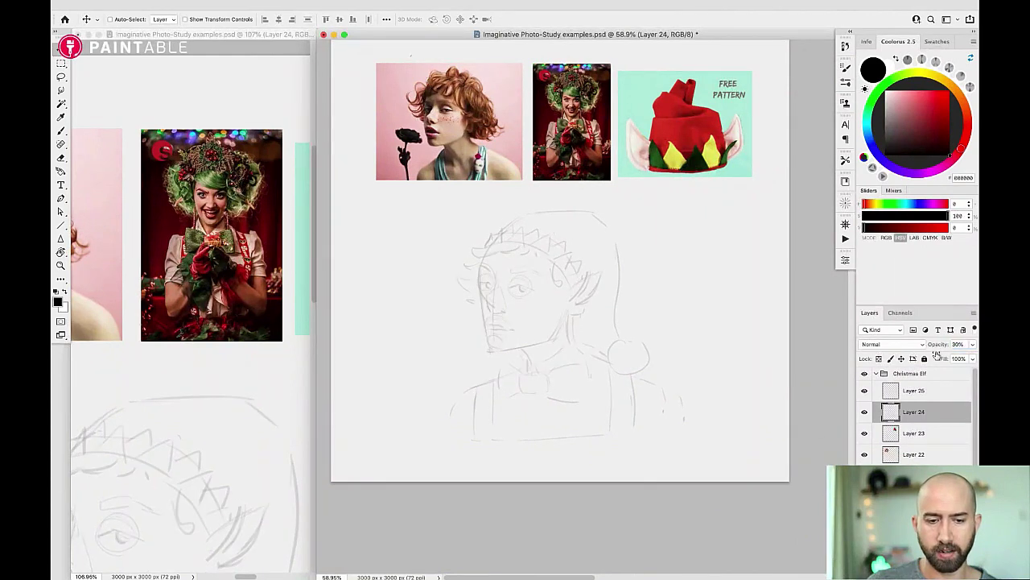
pyautogui.click(926, 392)
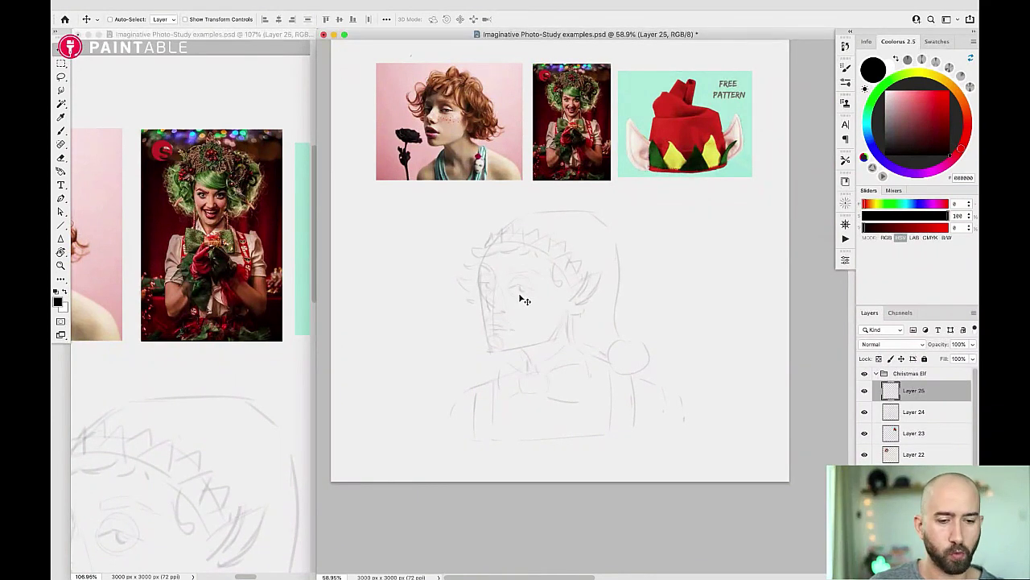
# Frame the red-haired woman's face in the reference window and reduce the brush size to about 26 px.
pyautogui.scroll(5, 515, 294)
pyautogui.press('b')
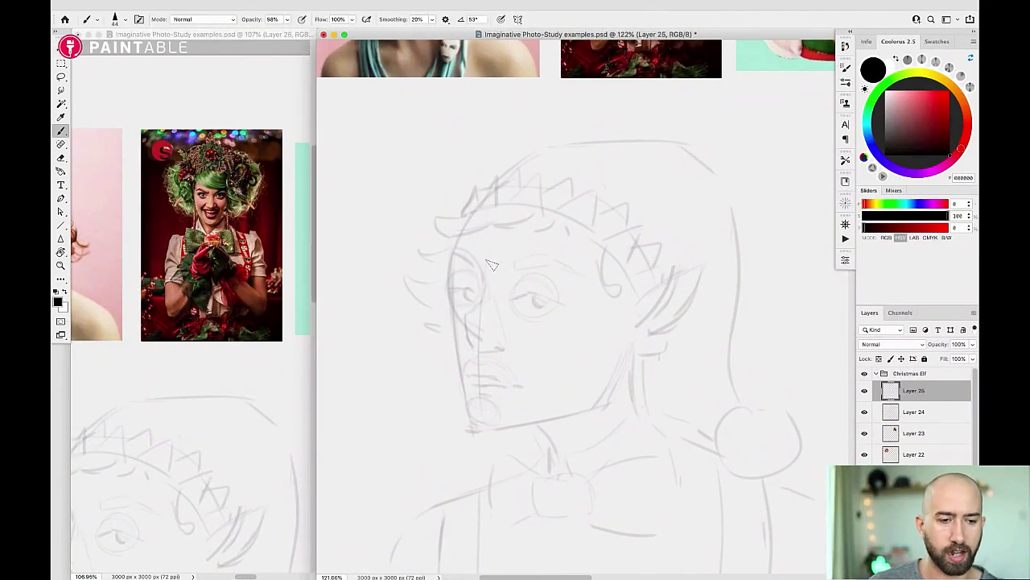
pyautogui.click(165, 220)
pyautogui.moveTo(81, 220); pyautogui.dragTo(254, 215)
pyautogui.click(523, 297)
pyautogui.scroll(2, 504, 282)
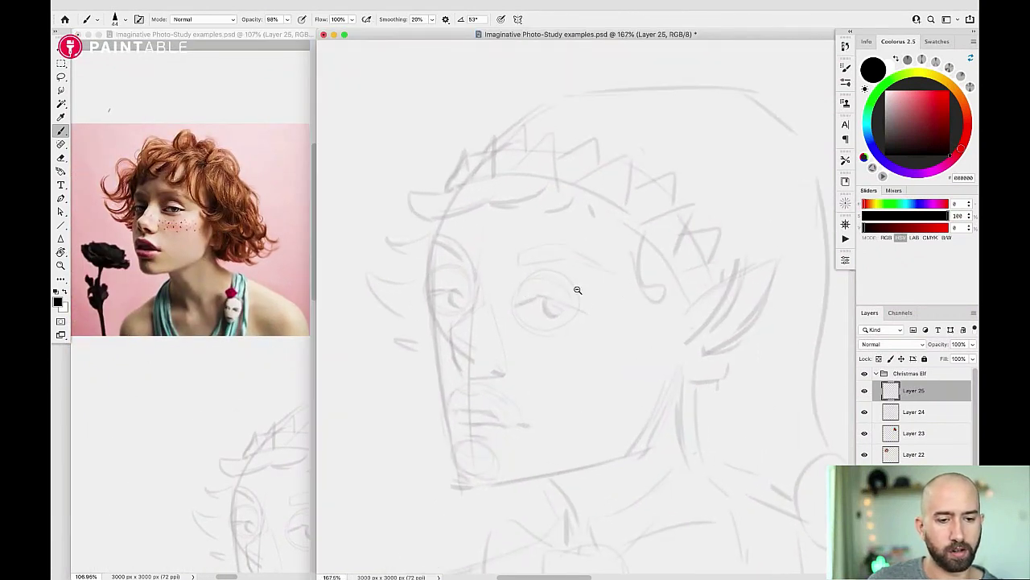
pyautogui.moveTo(525, 302); pyautogui.dragTo(527, 300)
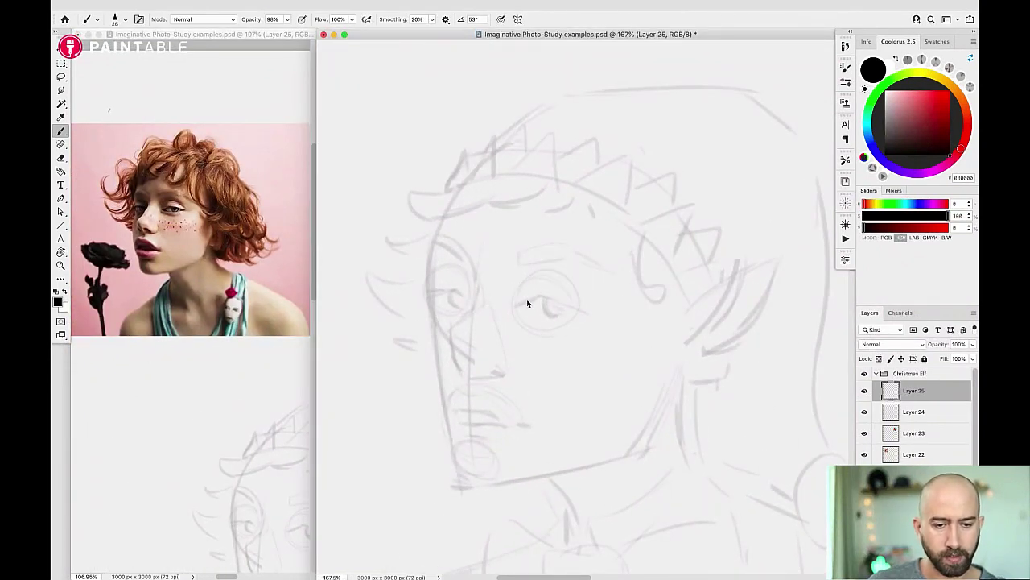
pyautogui.scroll(3, 167, 220)
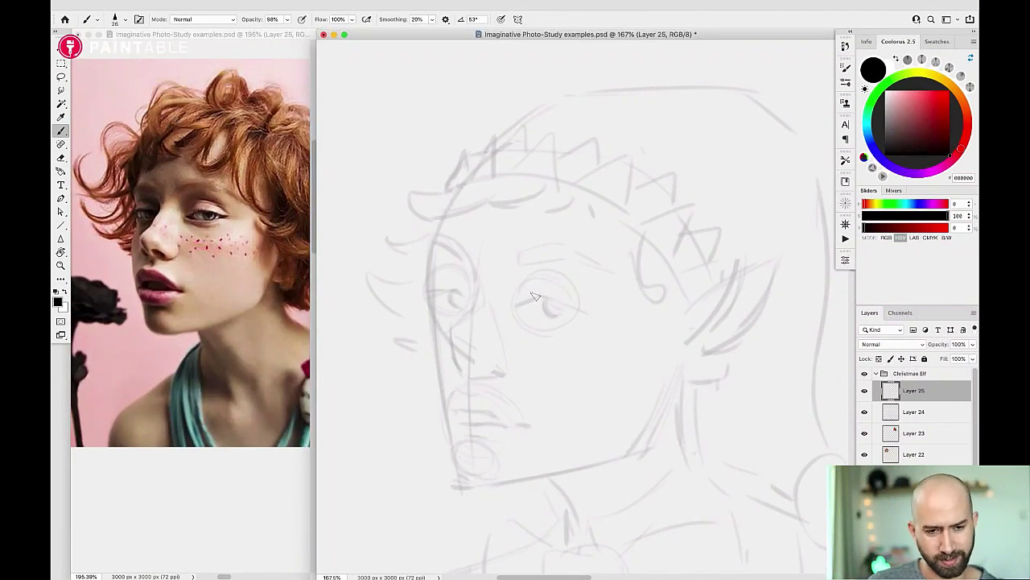
# Redraw the elf's near eye over the faded sketch with a drooping upper lid, eyelid crease and lower iris curve.
pyautogui.moveTo(519, 302)
pyautogui.mouseDown()
pyautogui.moveTo(544, 293)
pyautogui.moveTo(593, 314)
pyautogui.mouseUp()
pyautogui.press('super+z')
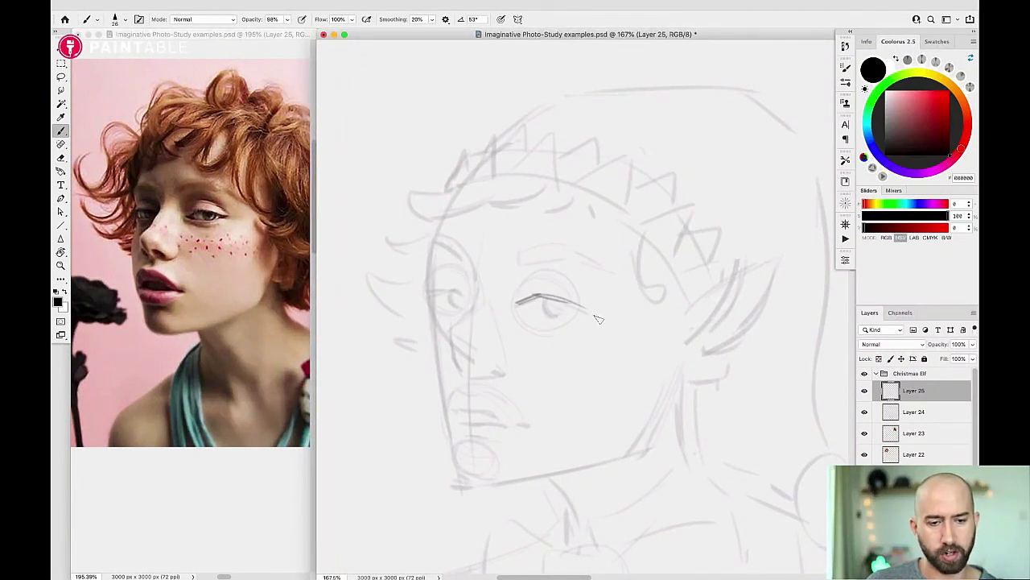
pyautogui.press('super+z')
pyautogui.moveTo(534, 298); pyautogui.dragTo(591, 309)
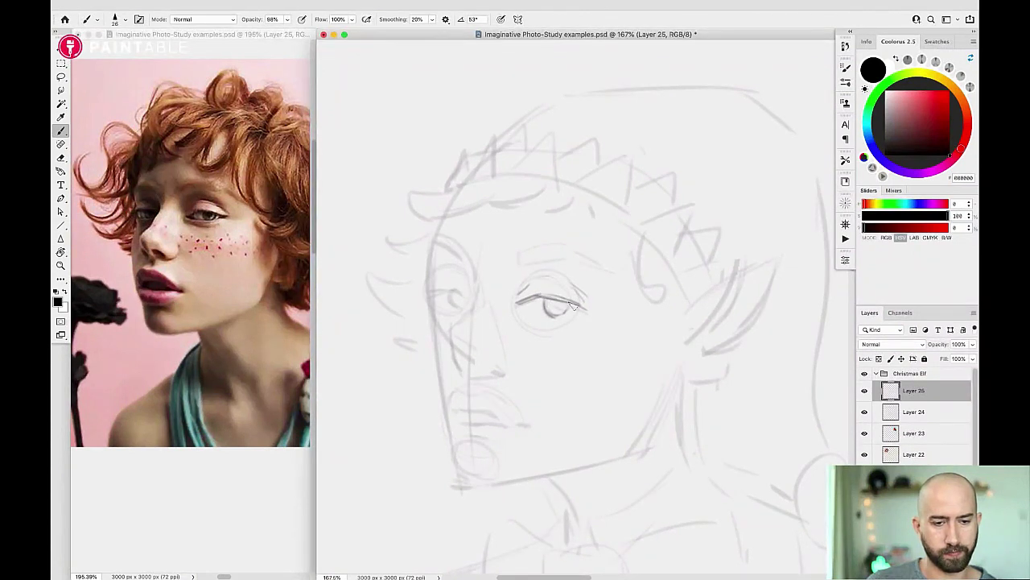
pyautogui.moveTo(518, 304); pyautogui.dragTo(529, 295)
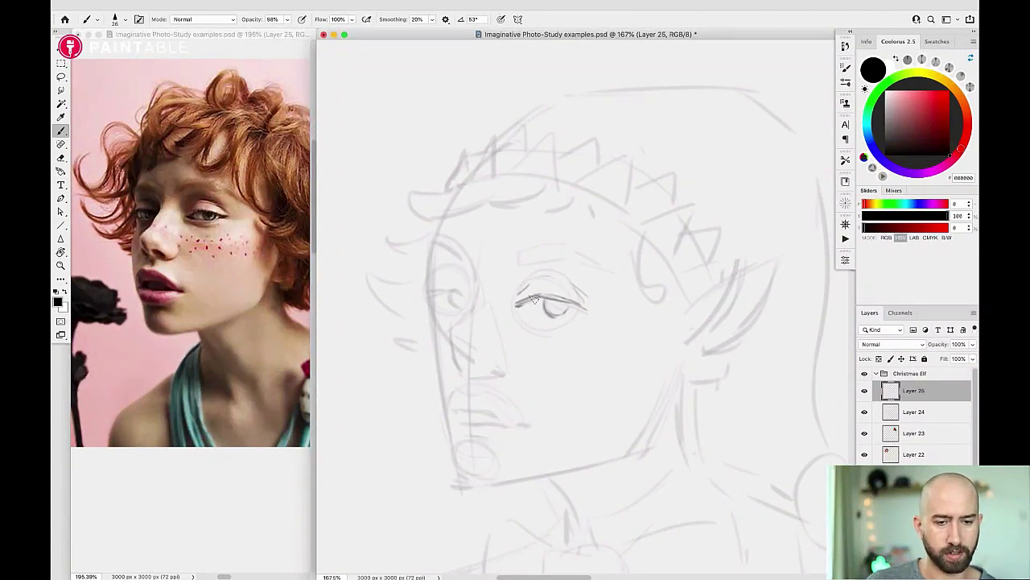
# Redraw the nose's profile, tip and near wing, and lasso the profile-and-tip contour to shift it slightly lower.
pyautogui.moveTo(462, 327); pyautogui.dragTo(452, 361)
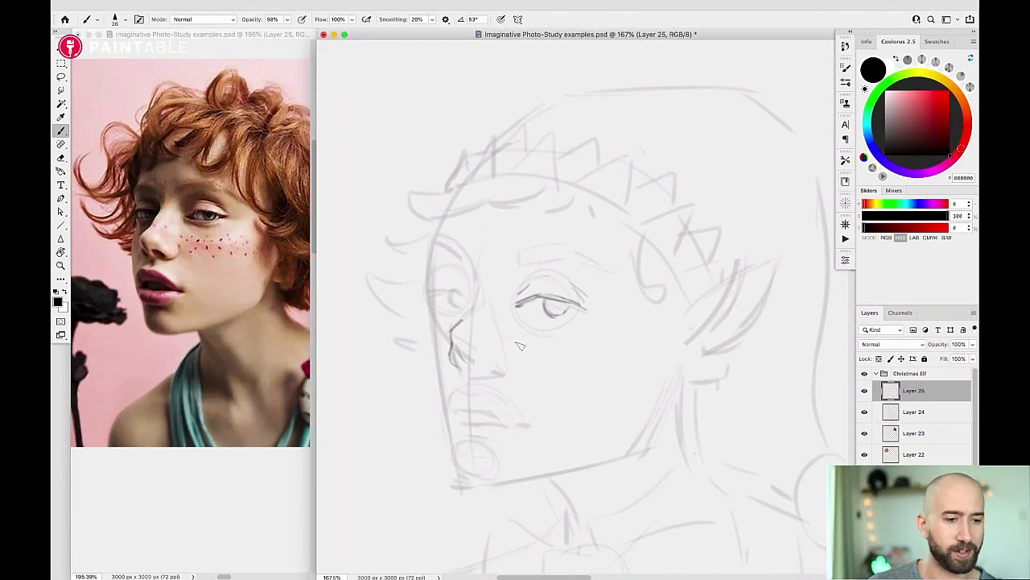
pyautogui.moveTo(502, 347); pyautogui.dragTo(498, 372)
pyautogui.press('l')
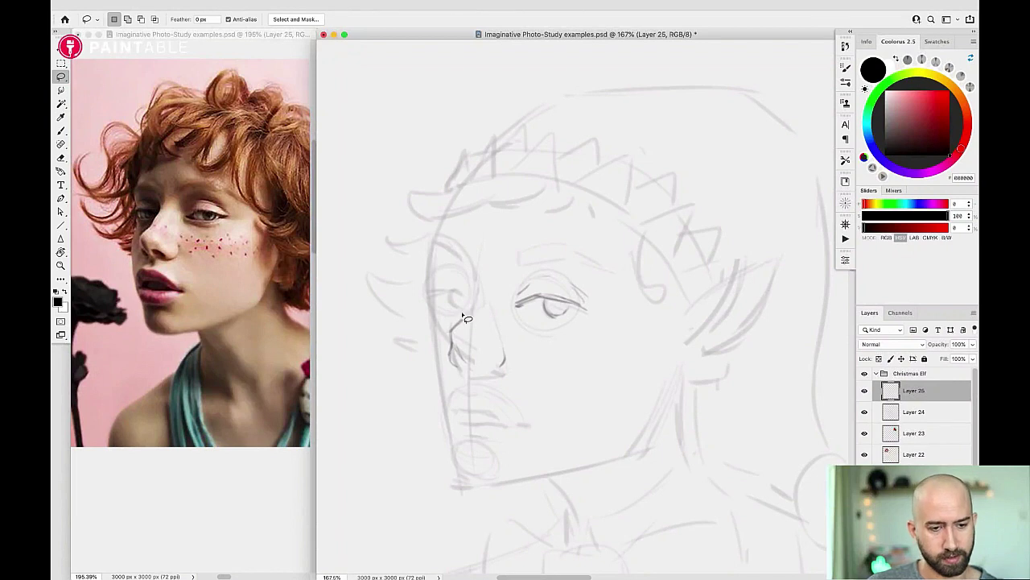
pyautogui.moveTo(471, 311)
pyautogui.mouseDown()
pyautogui.moveTo(443, 323)
pyautogui.moveTo(442, 369)
pyautogui.moveTo(528, 375)
pyautogui.moveTo(502, 315)
pyautogui.moveTo(486, 368)
pyautogui.moveTo(456, 368)
pyautogui.mouseUp()
pyautogui.press('v')
pyautogui.press('b')
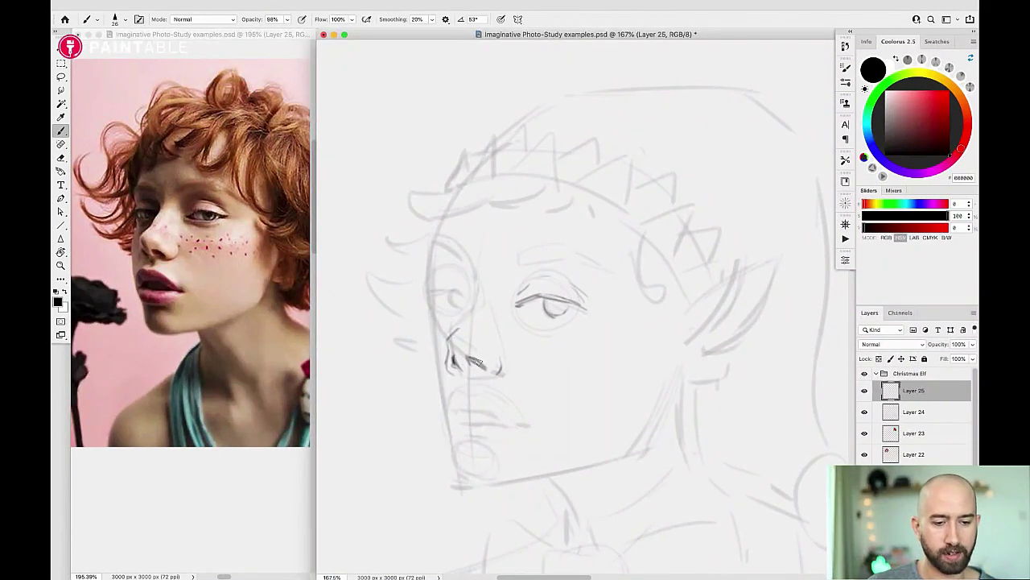
# Darken the near nostril, erase the excess line at the nose tip and connect the nose's underside to its near wing.
pyautogui.moveTo(468, 358); pyautogui.dragTo(487, 369)
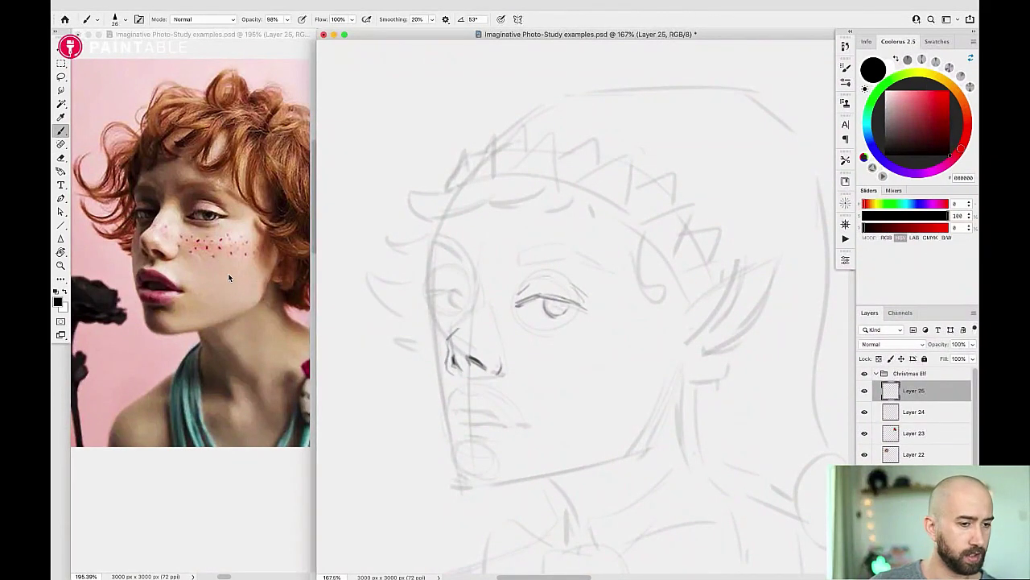
pyautogui.press('e')
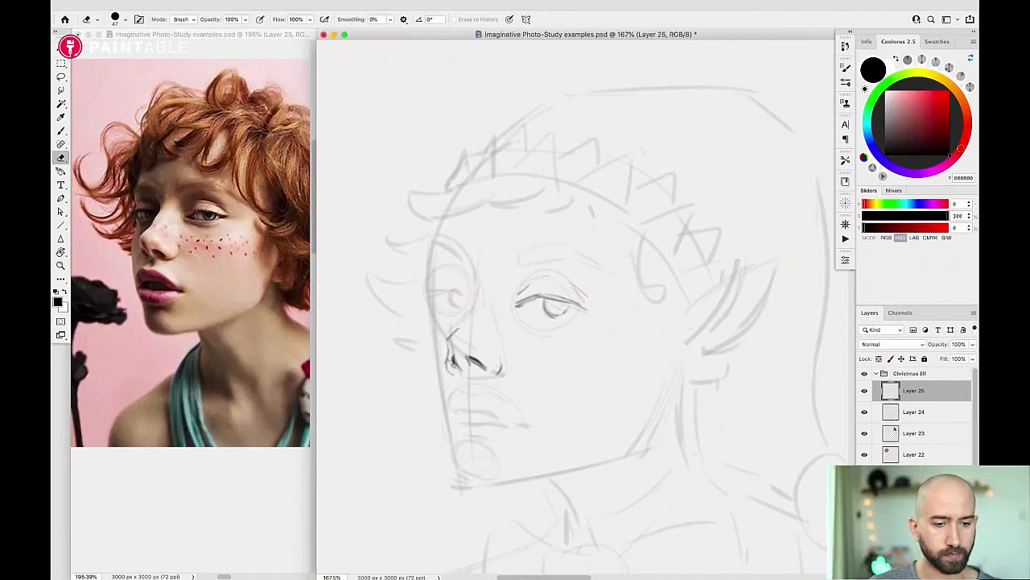
pyautogui.moveTo(448, 360); pyautogui.dragTo(444, 357)
pyautogui.press('b')
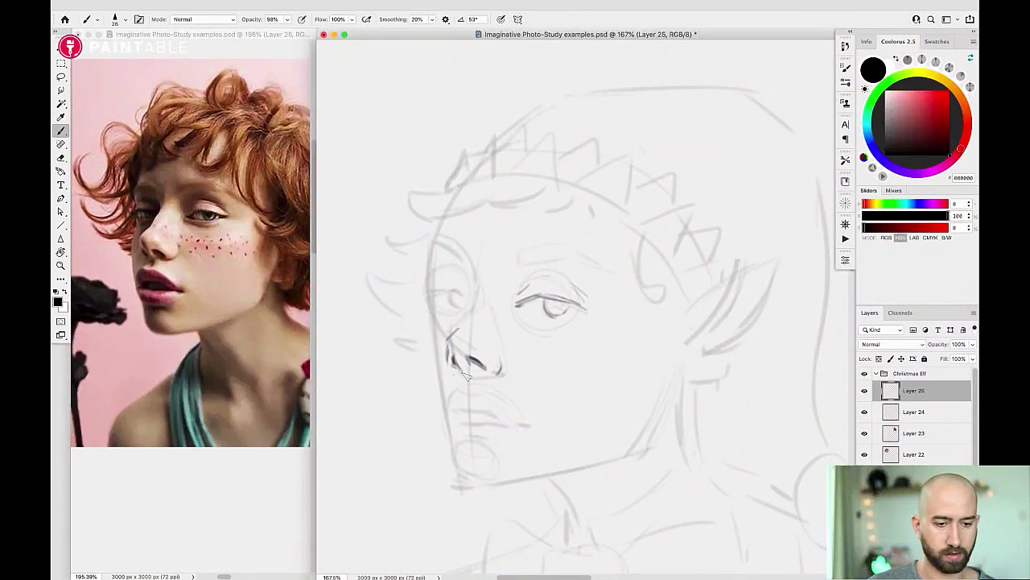
pyautogui.moveTo(488, 376); pyautogui.dragTo(501, 371)
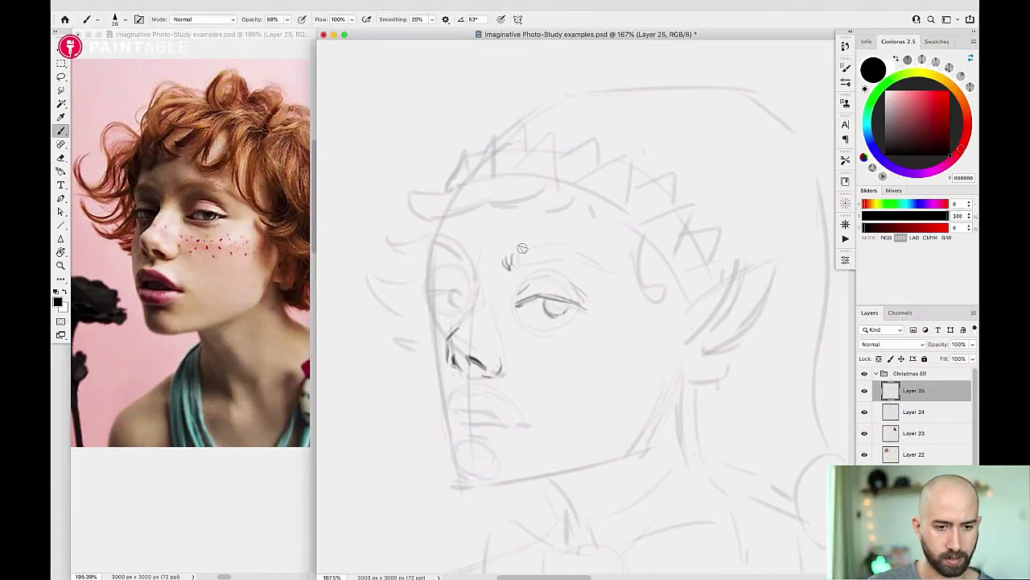
# Draw the near eyebrow with dense slanted hair strokes, tapering to a thin tail toward the temple.
pyautogui.moveTo(506, 267); pyautogui.dragTo(525, 259)
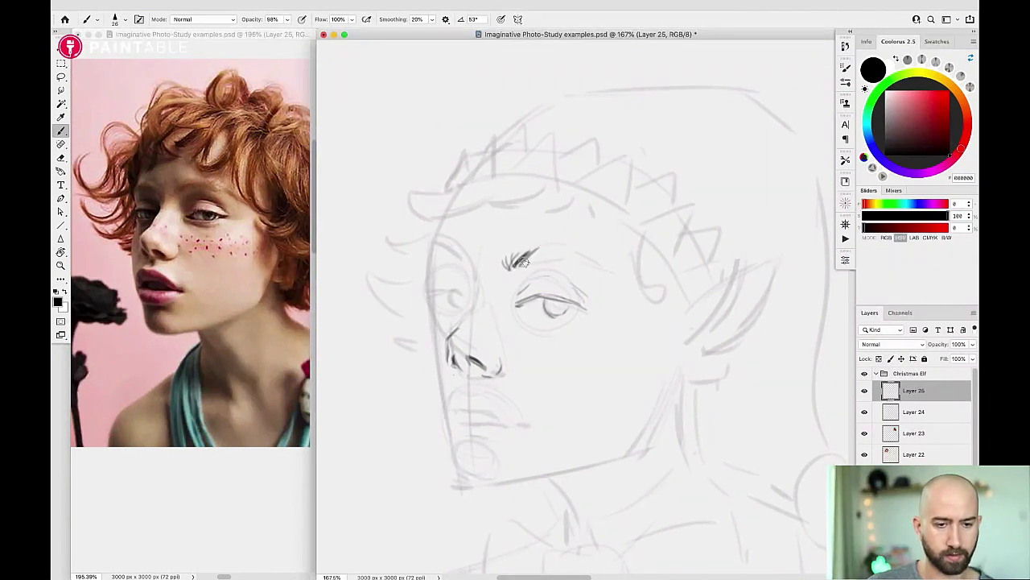
pyautogui.moveTo(516, 266); pyautogui.dragTo(581, 253)
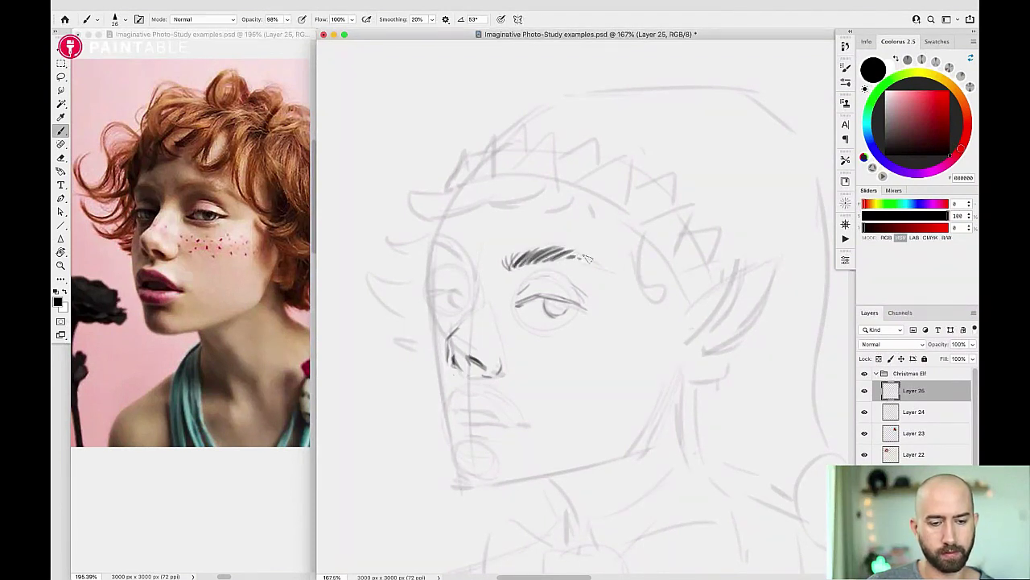
pyautogui.moveTo(594, 264); pyautogui.dragTo(620, 278)
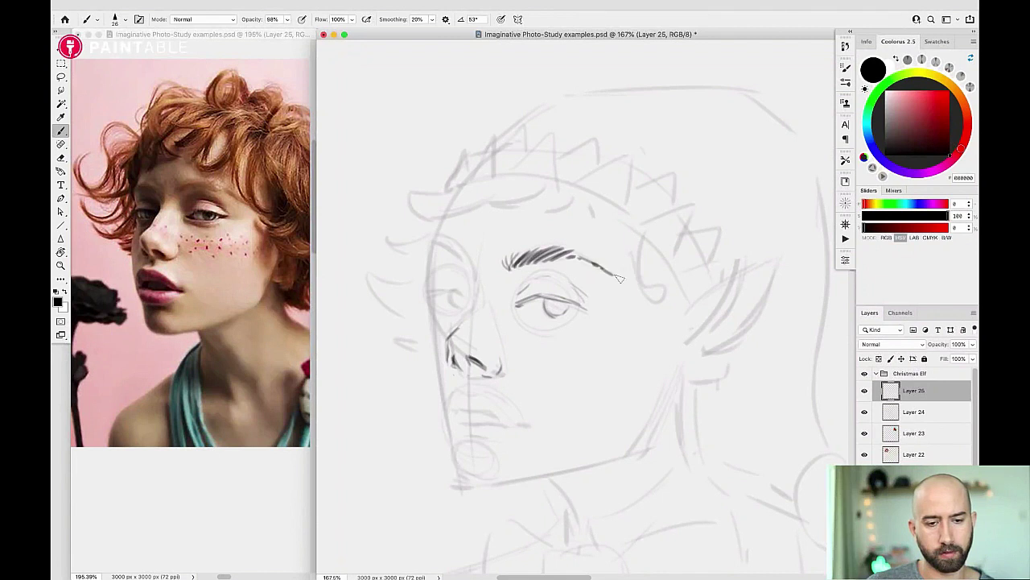
# Thicken the near eye's upper lash line and extend it into a small wing at the outer corner.
pyautogui.moveTo(537, 303); pyautogui.dragTo(547, 290)
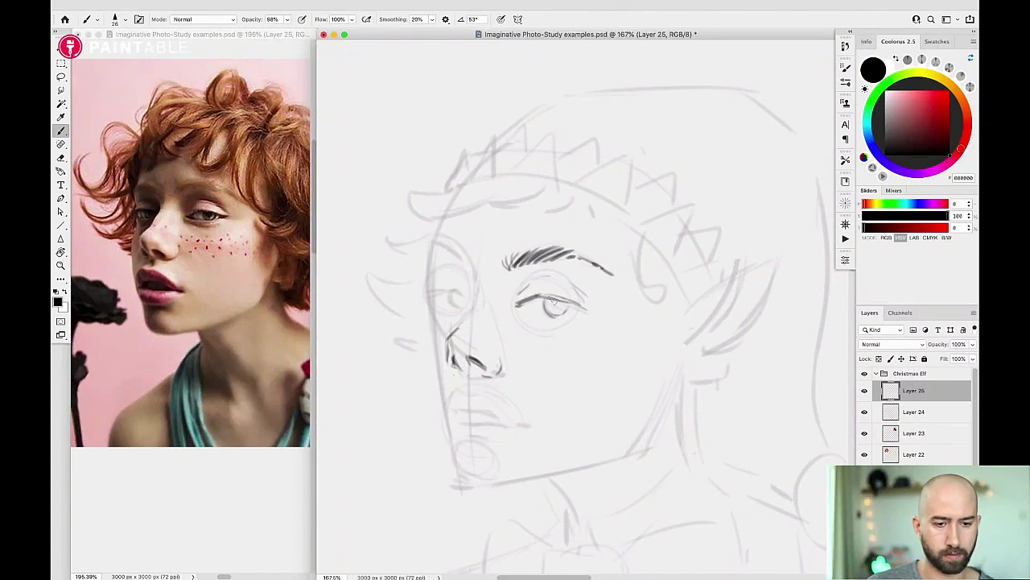
pyautogui.moveTo(537, 305); pyautogui.dragTo(558, 298)
pyautogui.moveTo(541, 306); pyautogui.dragTo(570, 305)
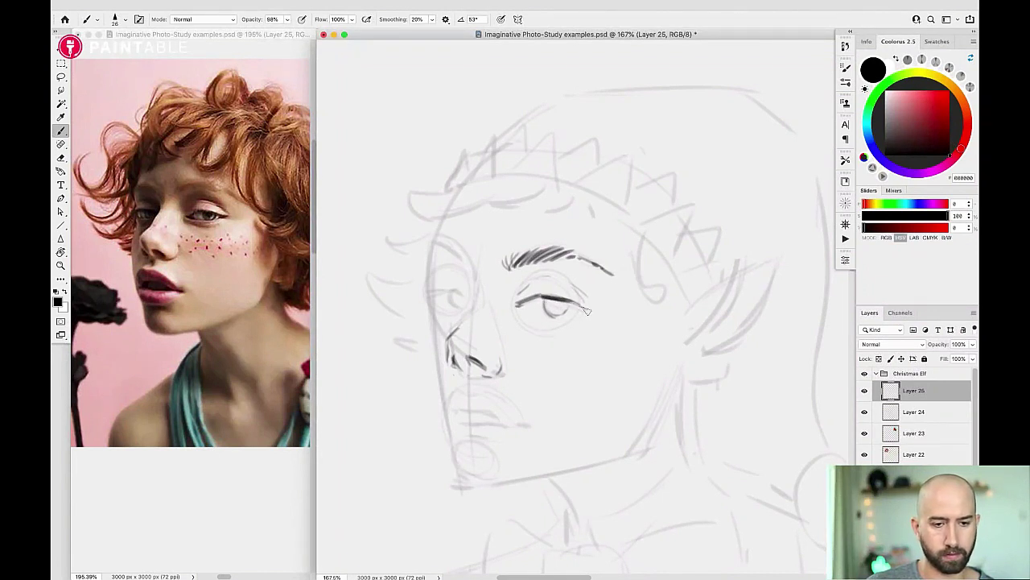
pyautogui.moveTo(578, 308); pyautogui.dragTo(601, 306)
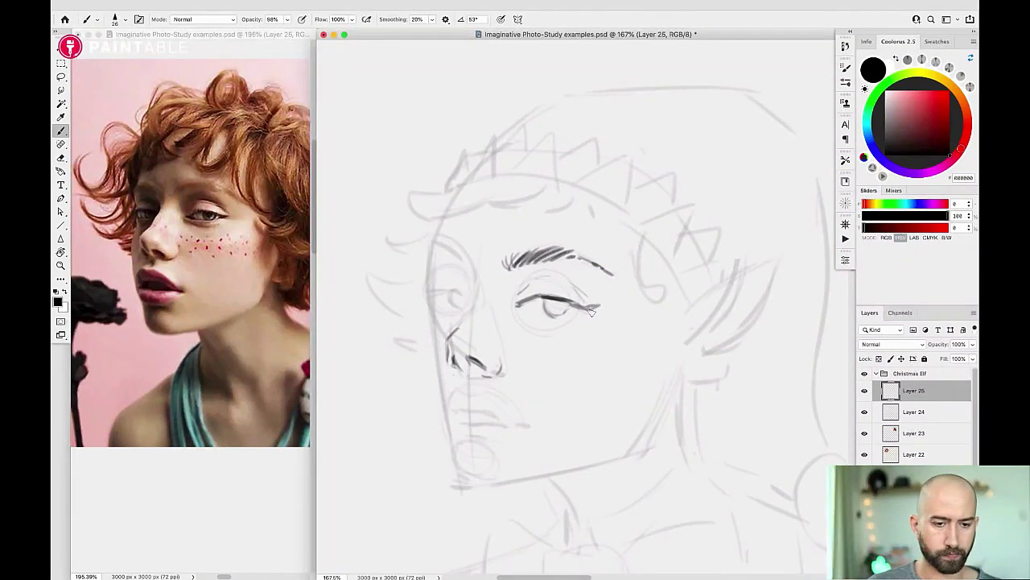
pyautogui.moveTo(586, 308); pyautogui.dragTo(596, 306)
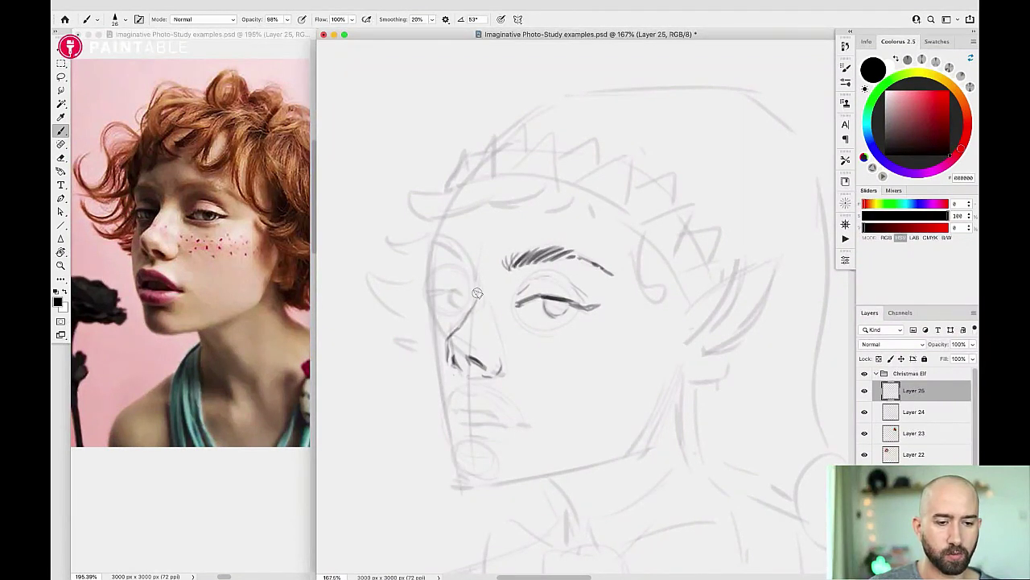
# Extend the nose bridge line up toward the inner brow and draw the far eyebrow with short hair strokes.
pyautogui.moveTo(467, 316); pyautogui.dragTo(476, 281)
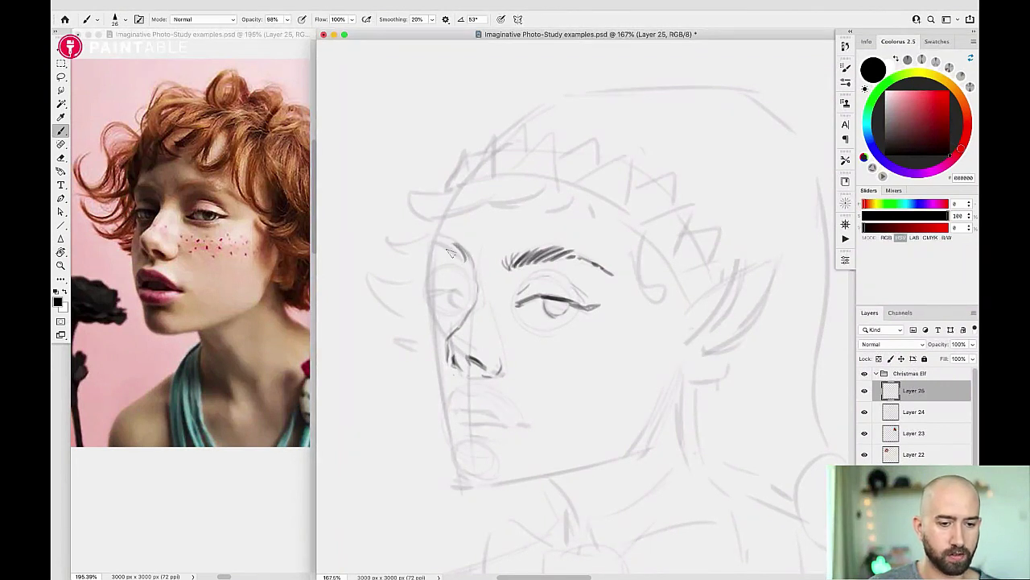
pyautogui.moveTo(467, 258); pyautogui.dragTo(439, 243)
pyautogui.moveTo(439, 243); pyautogui.dragTo(466, 254)
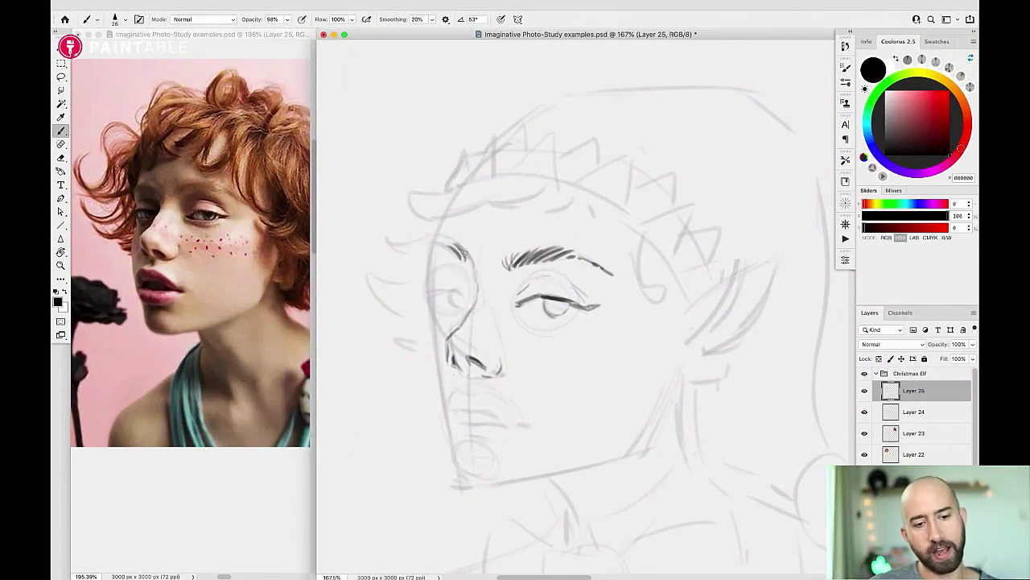
pyautogui.moveTo(447, 245); pyautogui.dragTo(456, 256)
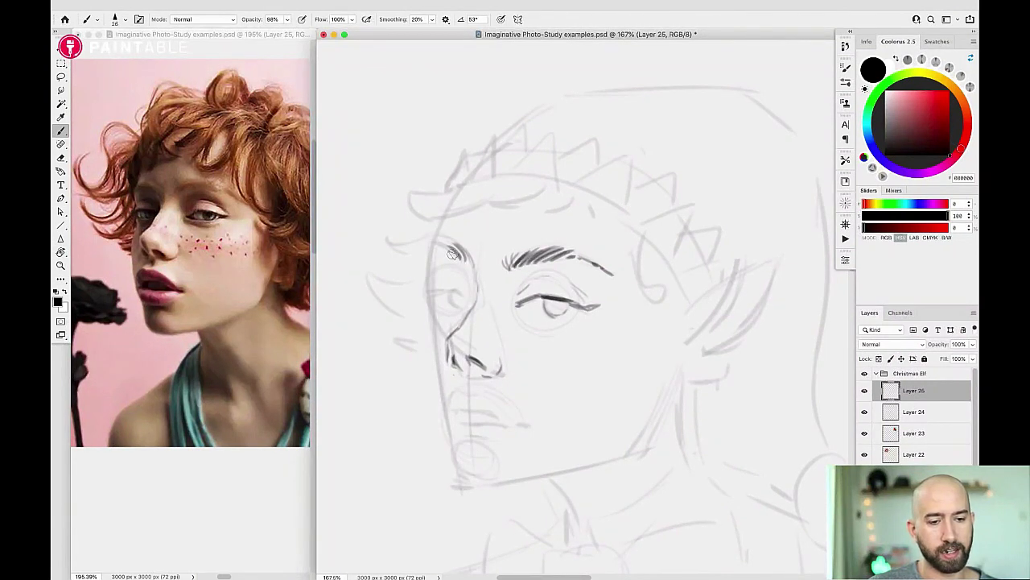
pyautogui.moveTo(449, 245); pyautogui.dragTo(439, 254)
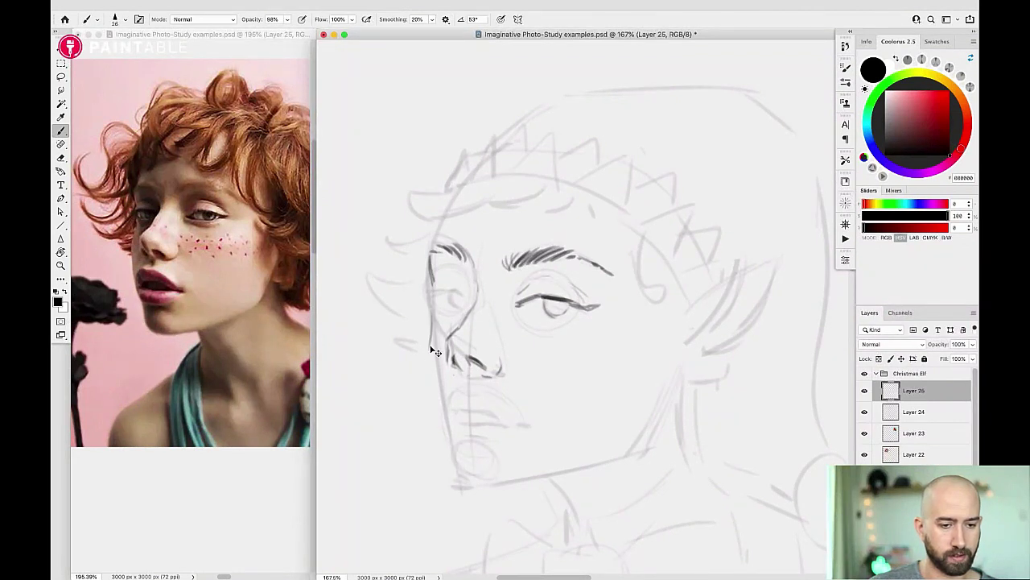
# Draw the far side of the face's contour from beside the eye down past the cheek and mouth to the chin.
pyautogui.moveTo(429, 313); pyautogui.dragTo(433, 373)
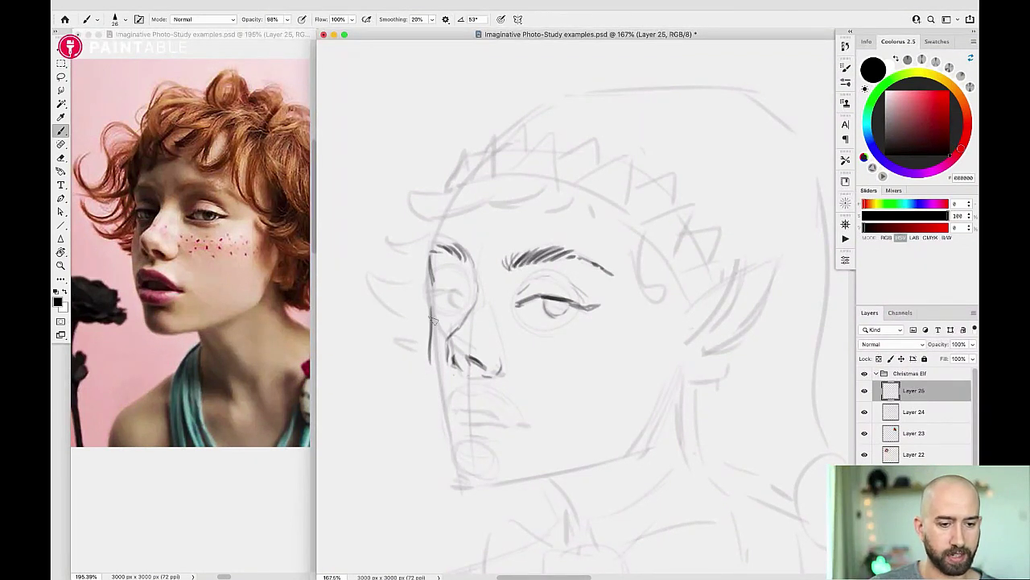
pyautogui.moveTo(432, 319); pyautogui.dragTo(432, 387)
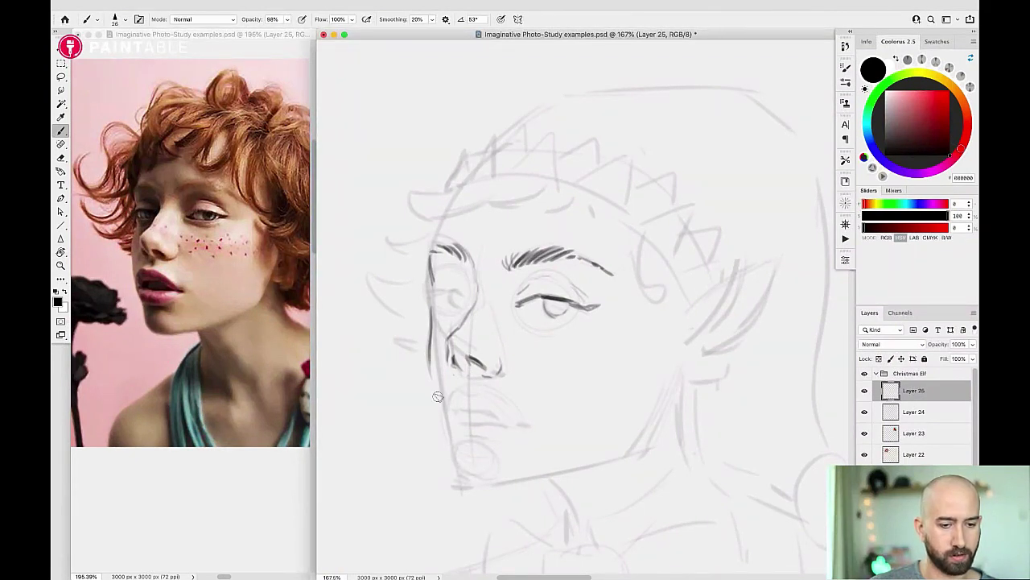
pyautogui.moveTo(437, 397); pyautogui.dragTo(444, 426)
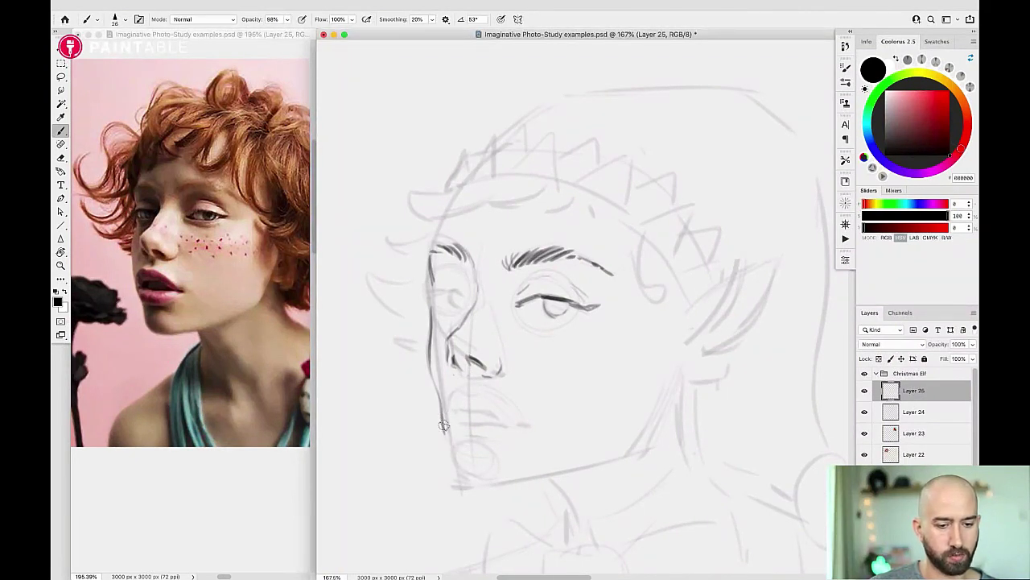
pyautogui.moveTo(443, 426); pyautogui.dragTo(455, 481)
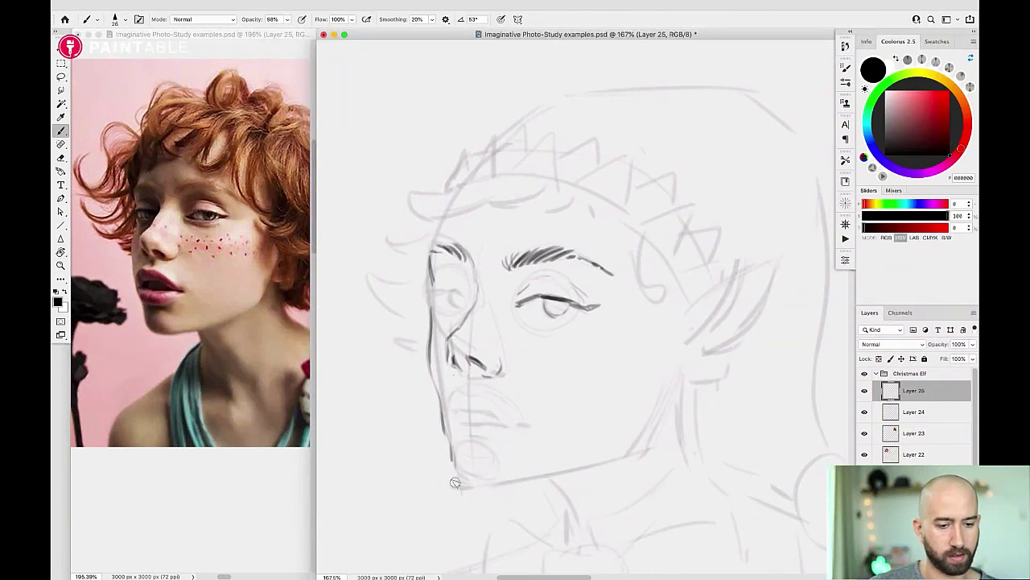
# Round off the chin and draw the jawline sweeping back toward the ear.
pyautogui.moveTo(455, 481); pyautogui.dragTo(479, 493)
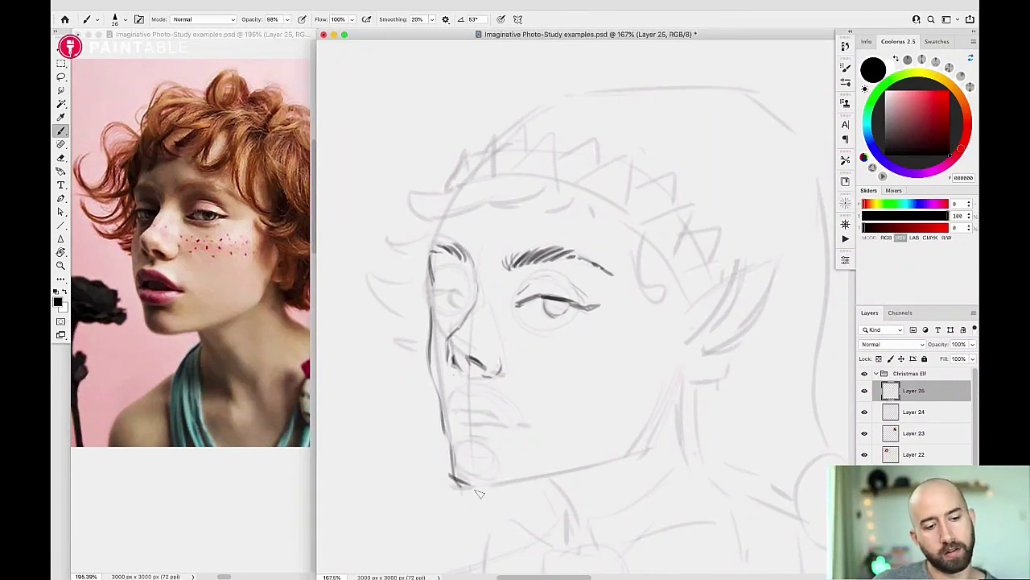
pyautogui.moveTo(478, 493); pyautogui.dragTo(460, 488)
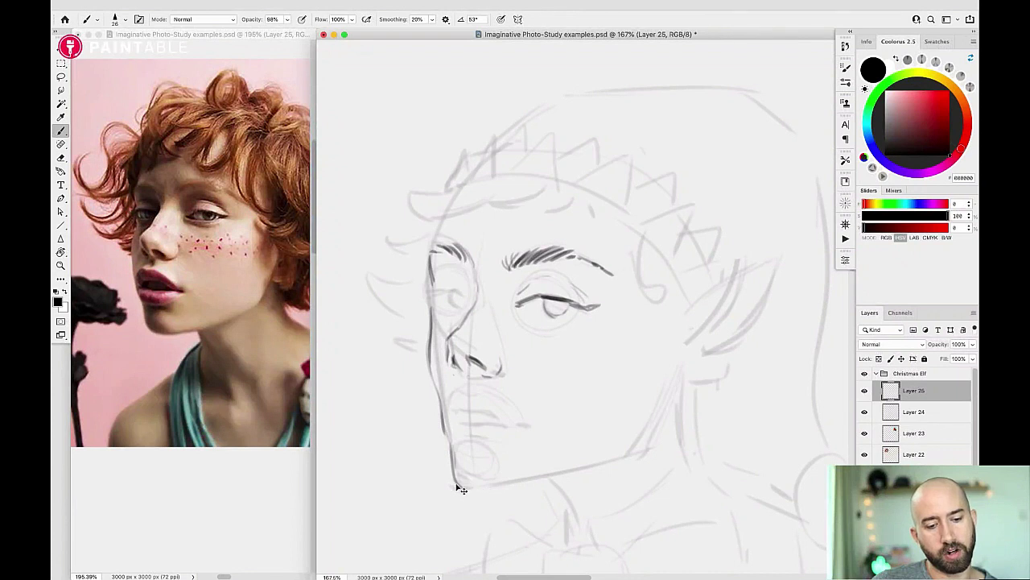
pyautogui.moveTo(460, 488); pyautogui.dragTo(624, 448)
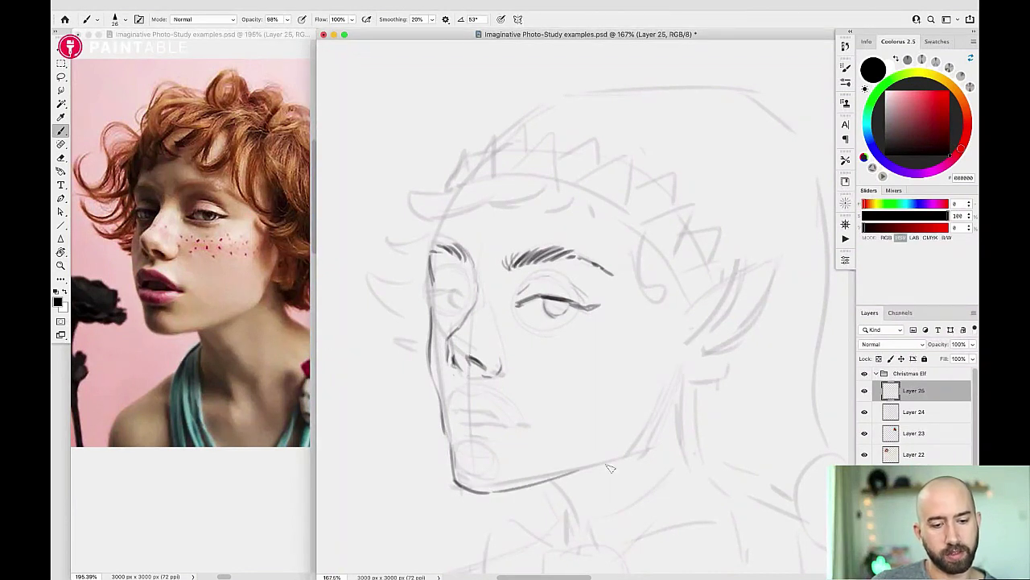
pyautogui.moveTo(609, 467); pyautogui.dragTo(636, 449)
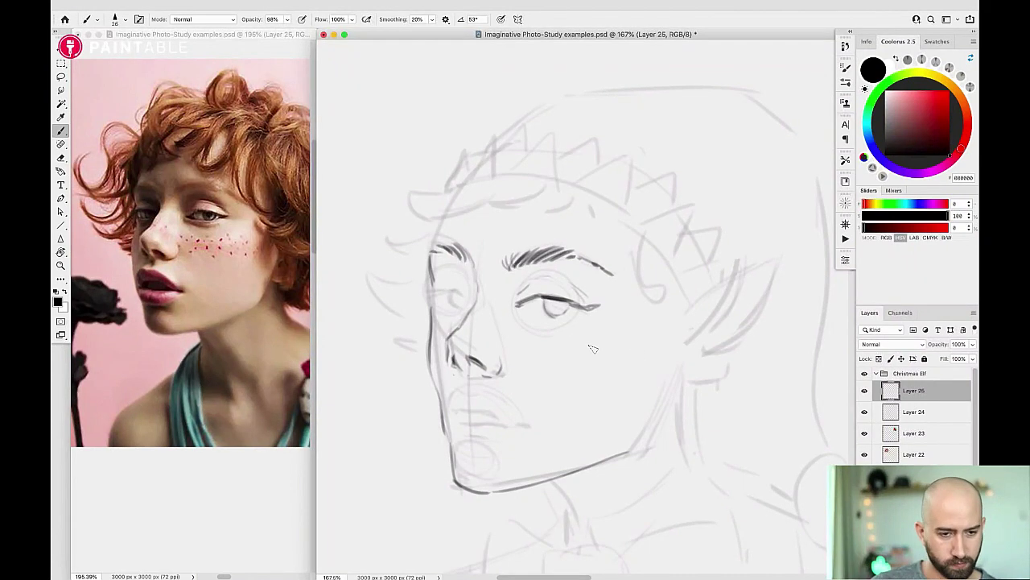
# Lasso the chin and jaw lines and shift them slightly higher to shorten the lower face.
pyautogui.press('l')
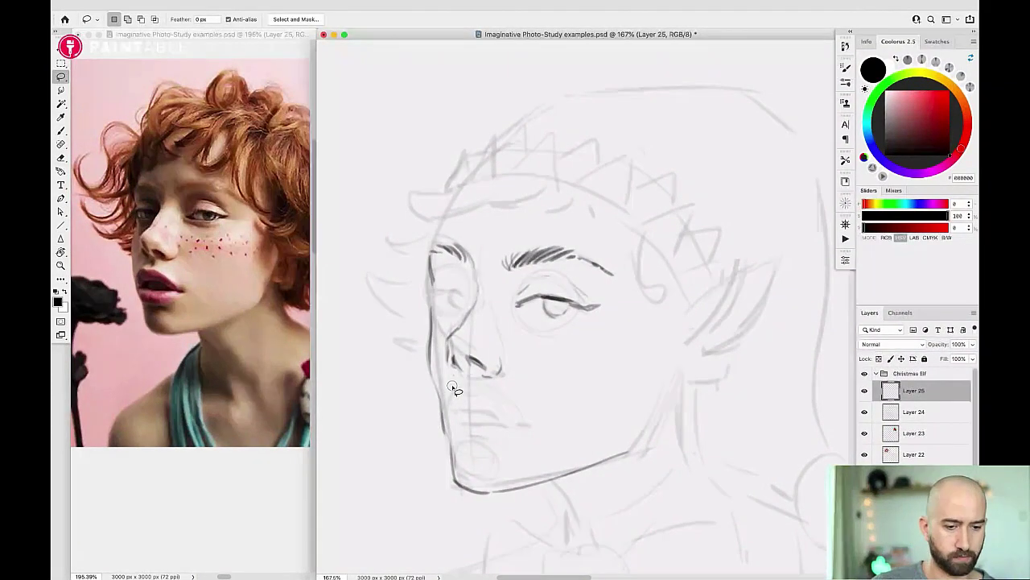
pyautogui.moveTo(449, 388)
pyautogui.mouseDown()
pyautogui.moveTo(504, 512)
pyautogui.moveTo(610, 489)
pyautogui.moveTo(644, 453)
pyautogui.mouseUp()
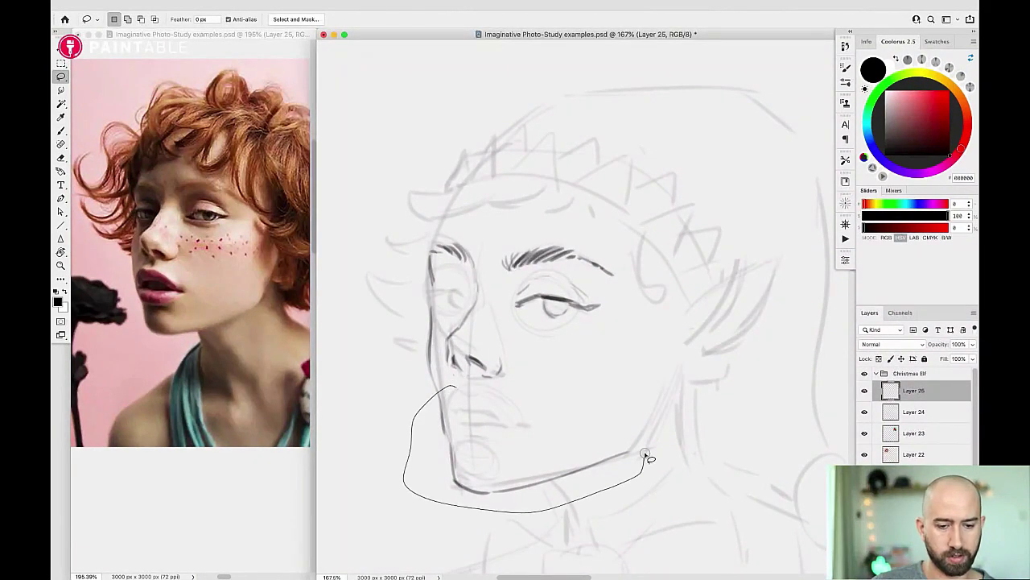
pyautogui.moveTo(644, 453); pyautogui.dragTo(590, 401)
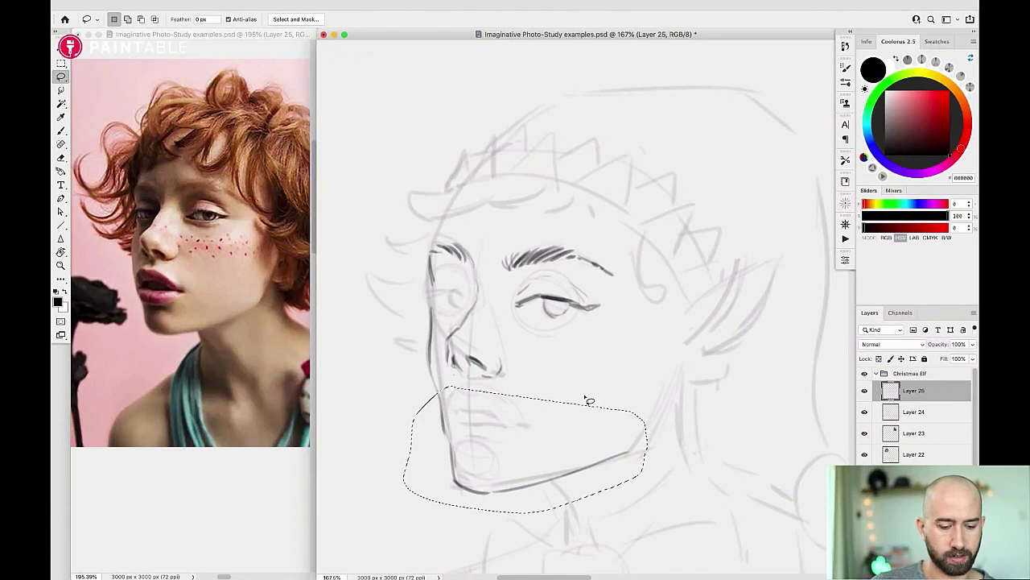
pyautogui.press('v')
pyautogui.moveTo(540, 432)
pyautogui.mouseDown()
pyautogui.moveTo(533, 407)
pyautogui.moveTo(541, 410)
pyautogui.mouseUp()
pyautogui.press('super+d')
pyautogui.press('b')
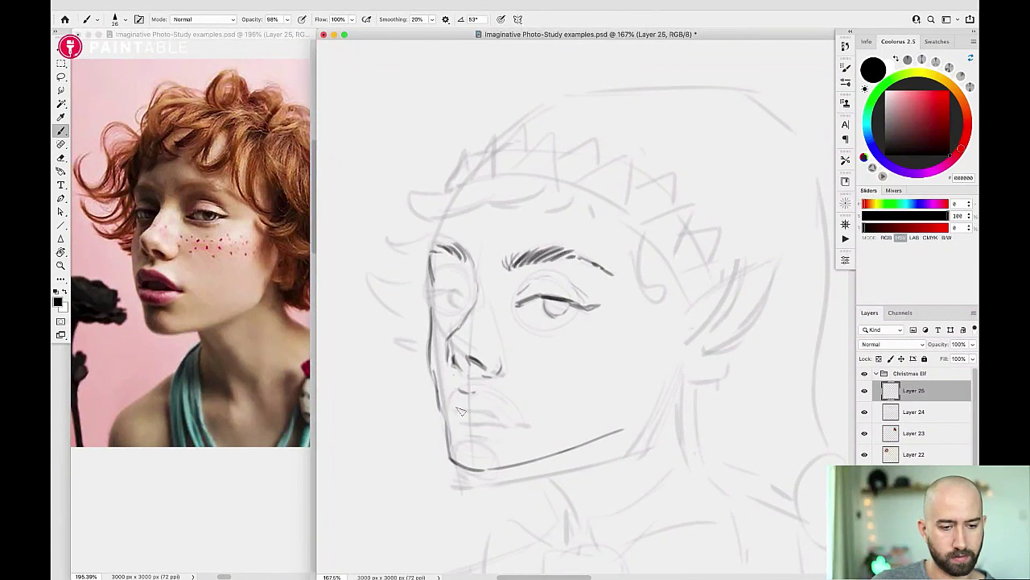
# Outline the full lips, then define the far eyebrow and the upper lids of both eyes.
pyautogui.moveTo(458, 404); pyautogui.dragTo(482, 409)
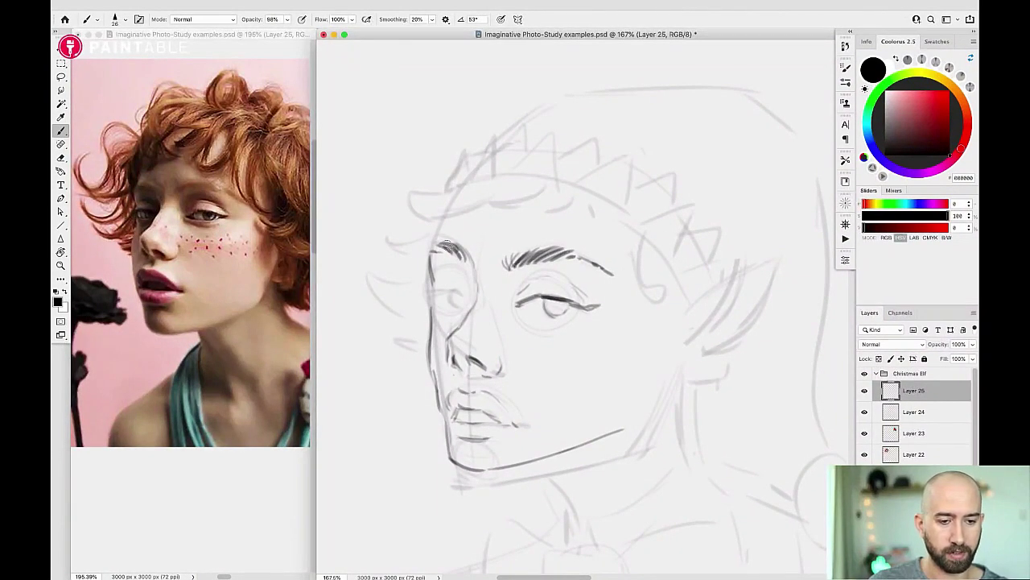
pyautogui.moveTo(447, 241); pyautogui.dragTo(433, 251)
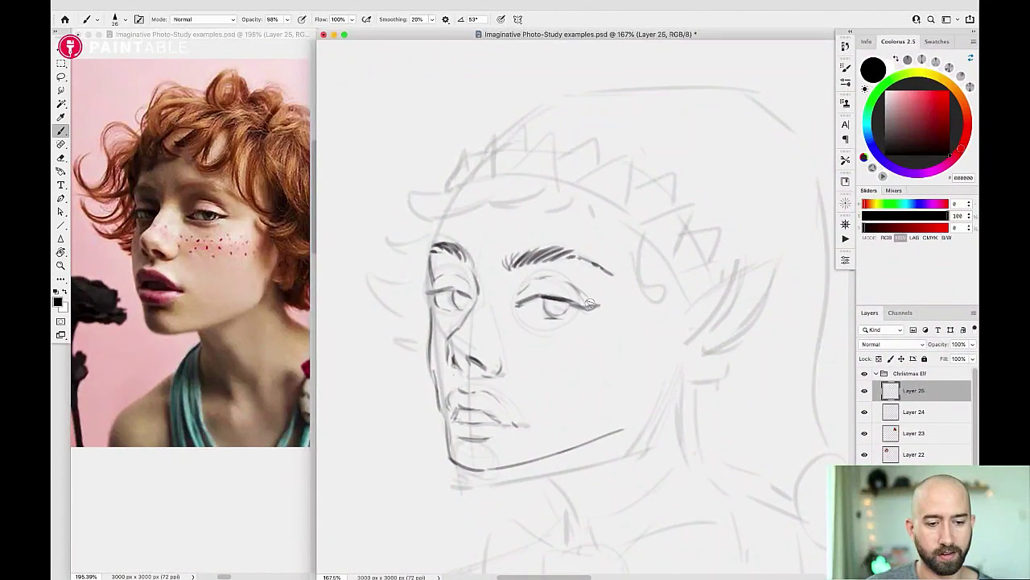
pyautogui.moveTo(585, 293); pyautogui.dragTo(566, 282)
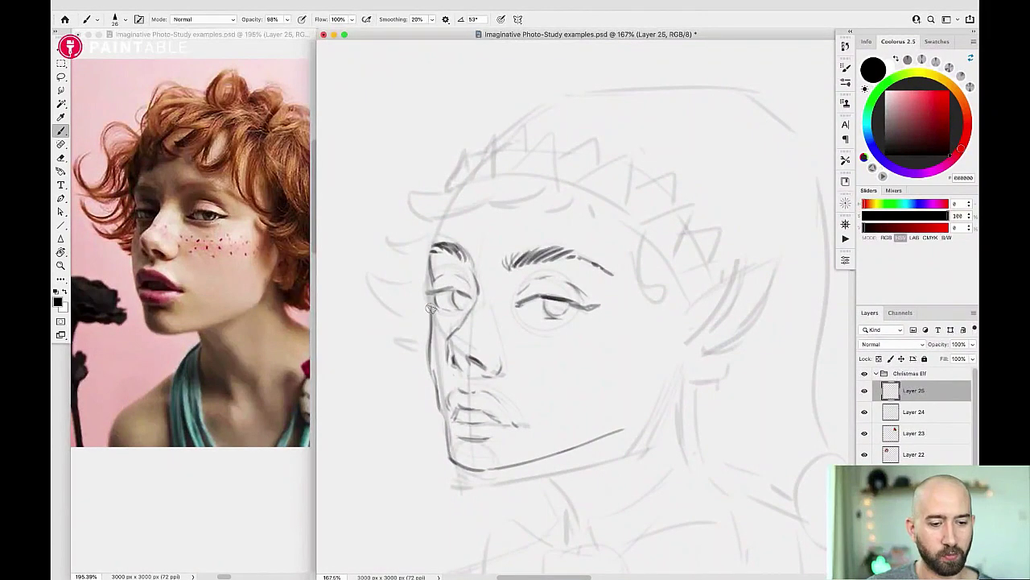
# Erase the straight far contour below the eye and redraw it curving around the eye socket and cheekbone.
pyautogui.press('e')
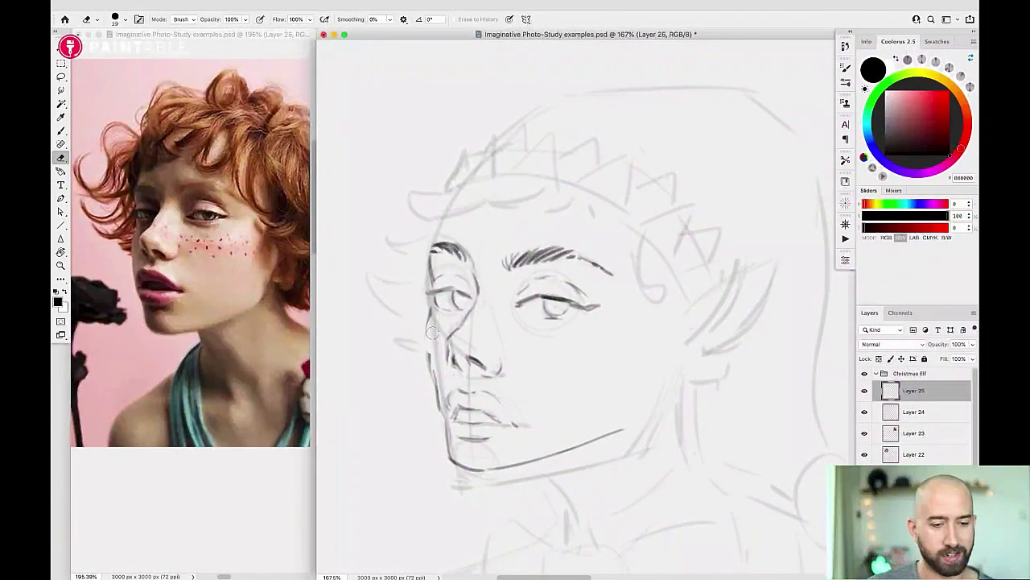
pyautogui.moveTo(437, 343)
pyautogui.mouseDown()
pyautogui.moveTo(431, 377)
pyautogui.moveTo(427, 329)
pyautogui.moveTo(451, 420)
pyautogui.mouseUp()
pyautogui.press('b')
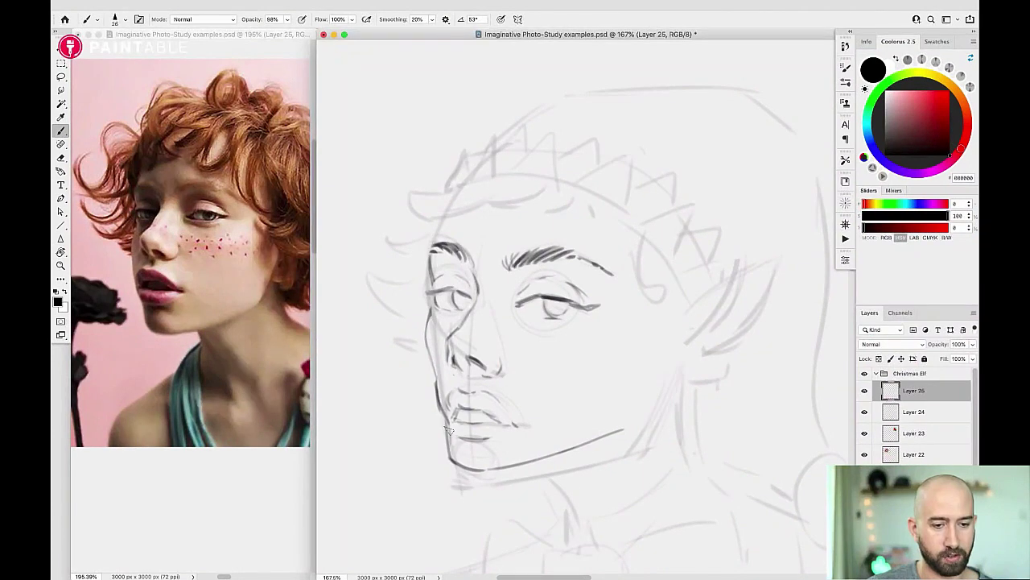
pyautogui.press('super+z')
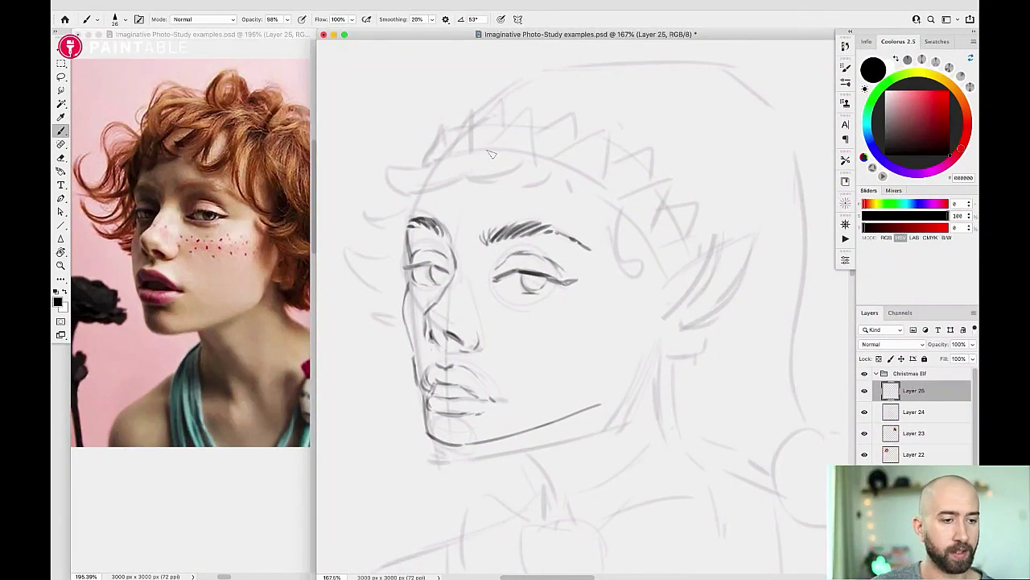
# Draw the first hair curls at the far temple, one flicking outward and one curving down beside the brow.
pyautogui.moveTo(469, 175); pyautogui.dragTo(495, 193)
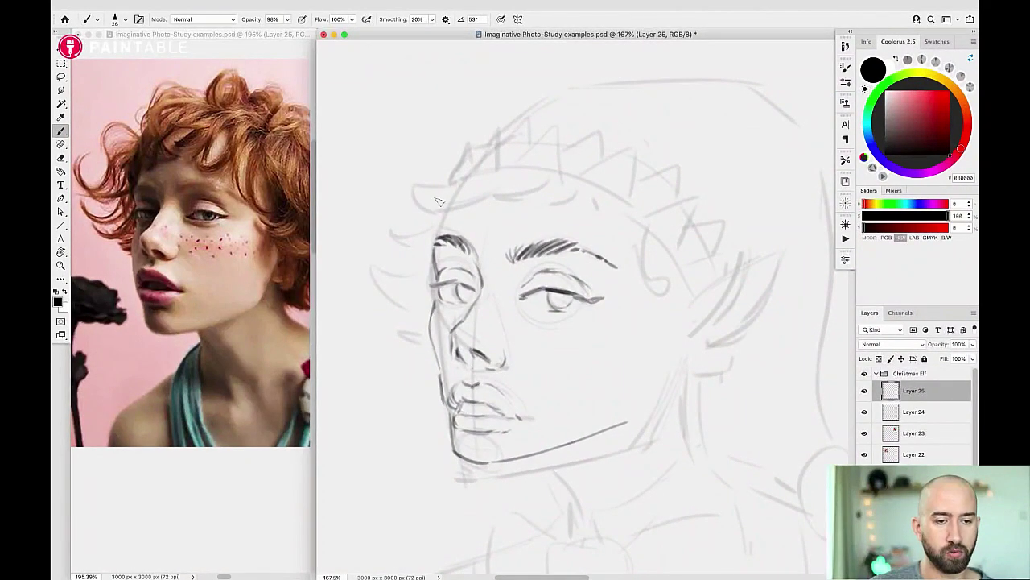
pyautogui.moveTo(424, 206)
pyautogui.mouseDown()
pyautogui.moveTo(472, 202)
pyautogui.moveTo(450, 206)
pyautogui.mouseUp()
pyautogui.press('super+z')
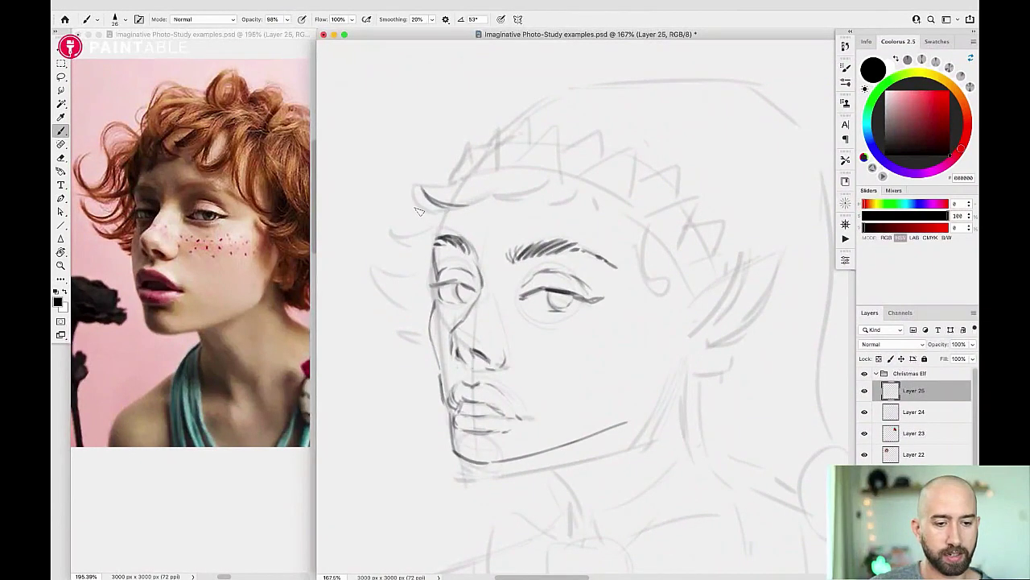
pyautogui.moveTo(420, 190); pyautogui.dragTo(405, 274)
pyautogui.press('super+z')
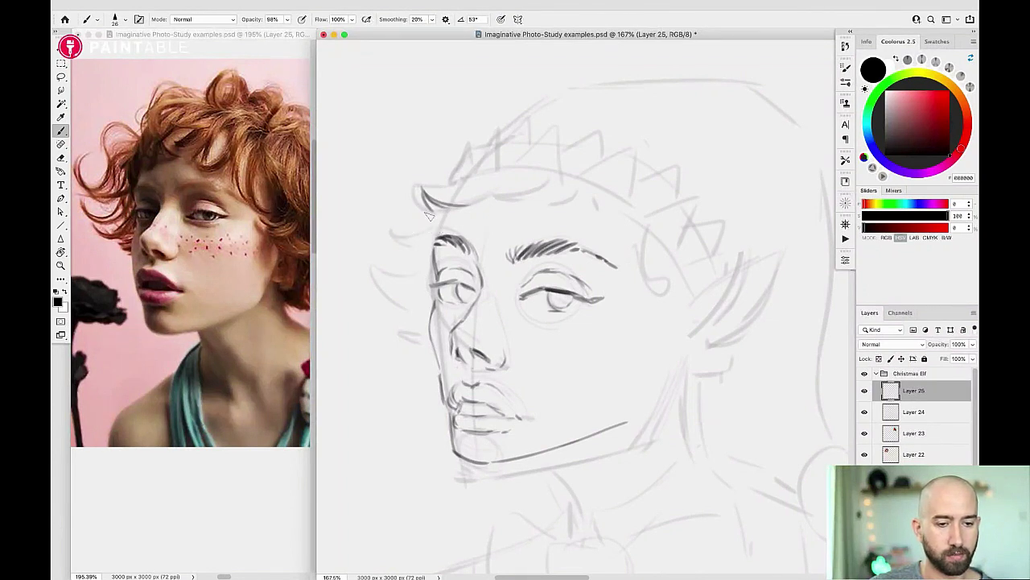
pyautogui.moveTo(430, 214); pyautogui.dragTo(407, 276)
pyautogui.moveTo(435, 211); pyautogui.dragTo(405, 264)
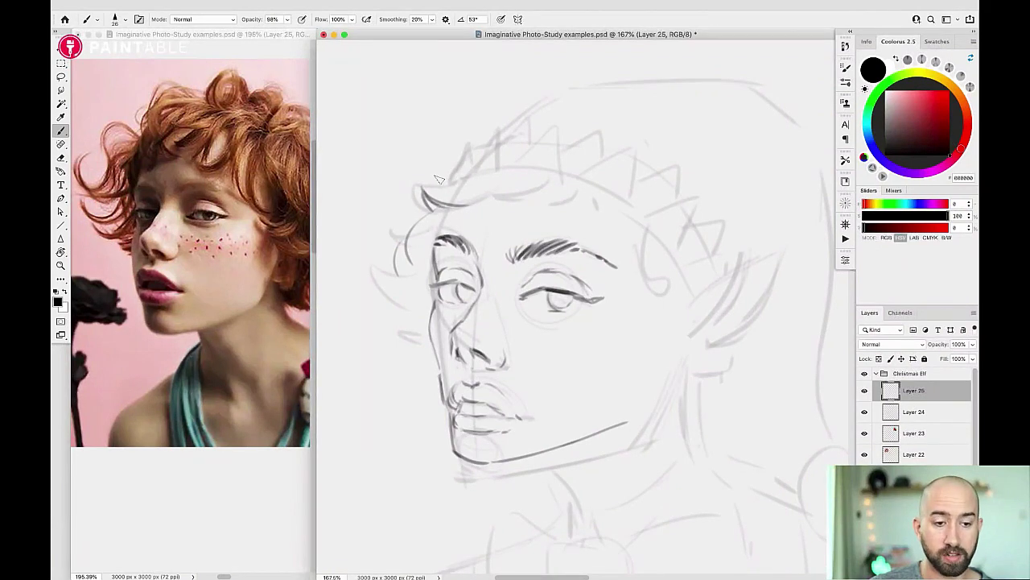
# Draw the forehead's far edge and build up the outward-flicking curls, pulling the upper one to a sharp tip.
pyautogui.moveTo(422, 193); pyautogui.dragTo(452, 187)
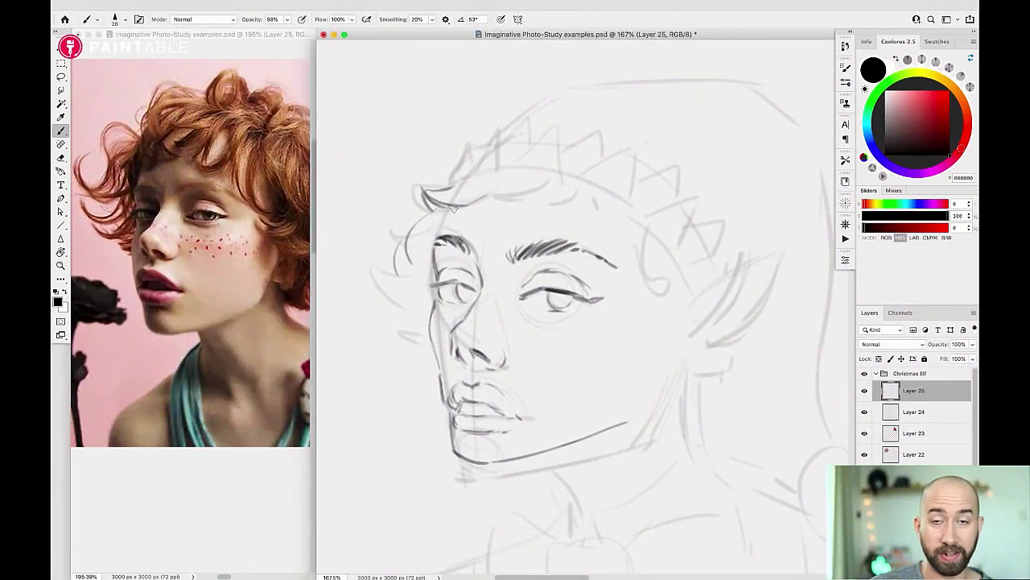
pyautogui.moveTo(449, 209); pyautogui.dragTo(441, 239)
pyautogui.moveTo(376, 269); pyautogui.dragTo(420, 281)
pyautogui.scroll(-2, 489, 231)
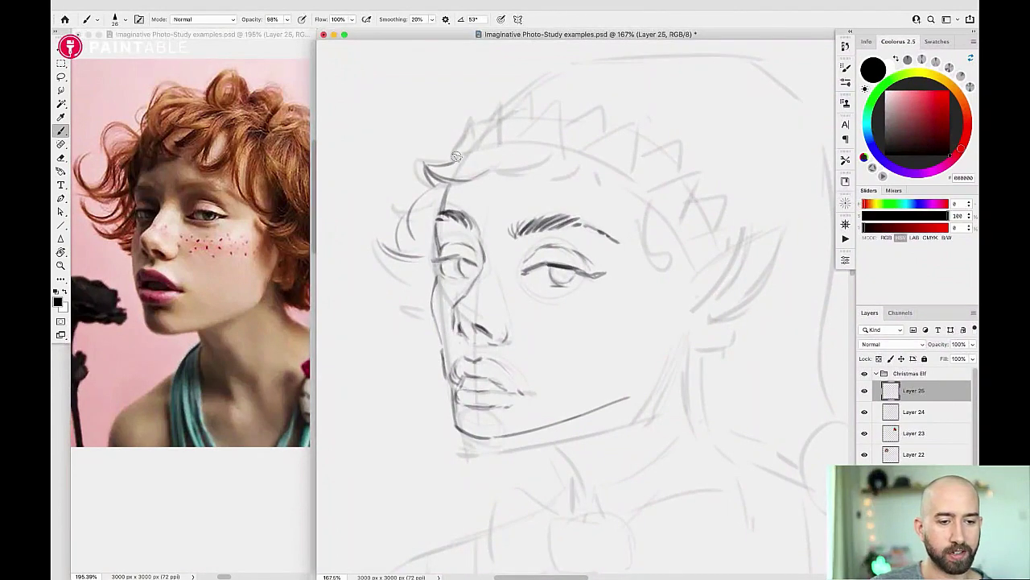
pyautogui.moveTo(457, 159); pyautogui.dragTo(408, 152)
pyautogui.moveTo(408, 153)
pyautogui.mouseDown()
pyautogui.moveTo(439, 180)
pyautogui.moveTo(406, 238)
pyautogui.mouseUp()
# Draw short, pointed fringe locks falling over the forehead beneath the hat's band.
pyautogui.moveTo(636, 232); pyautogui.dragTo(629, 223)
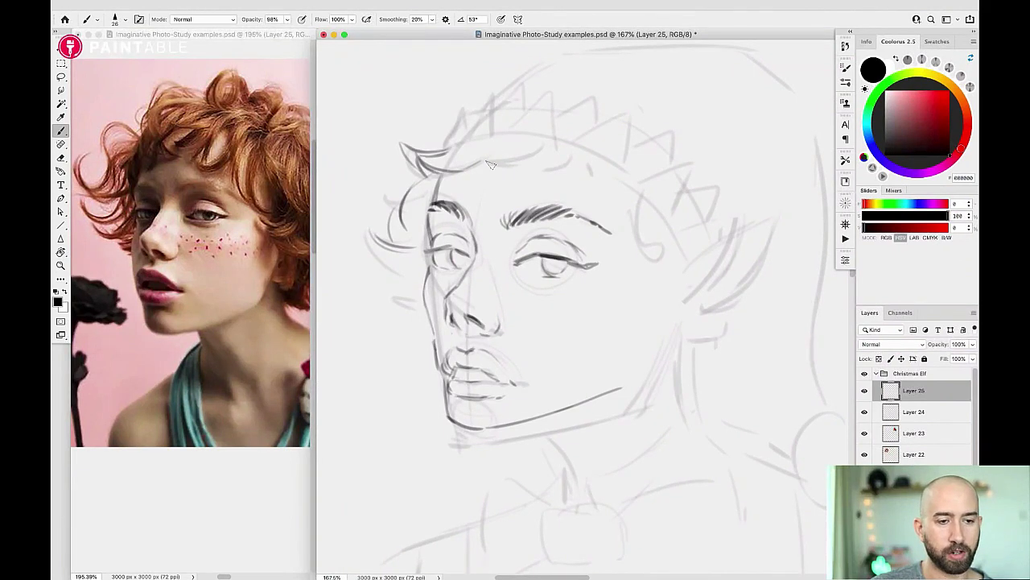
pyautogui.moveTo(471, 152); pyautogui.dragTo(483, 187)
pyautogui.press('super+z')
pyautogui.moveTo(476, 141)
pyautogui.mouseDown()
pyautogui.moveTo(496, 182)
pyautogui.moveTo(498, 151)
pyautogui.moveTo(503, 183)
pyautogui.moveTo(506, 142)
pyautogui.moveTo(518, 144)
pyautogui.mouseUp()
pyautogui.press('super+z')
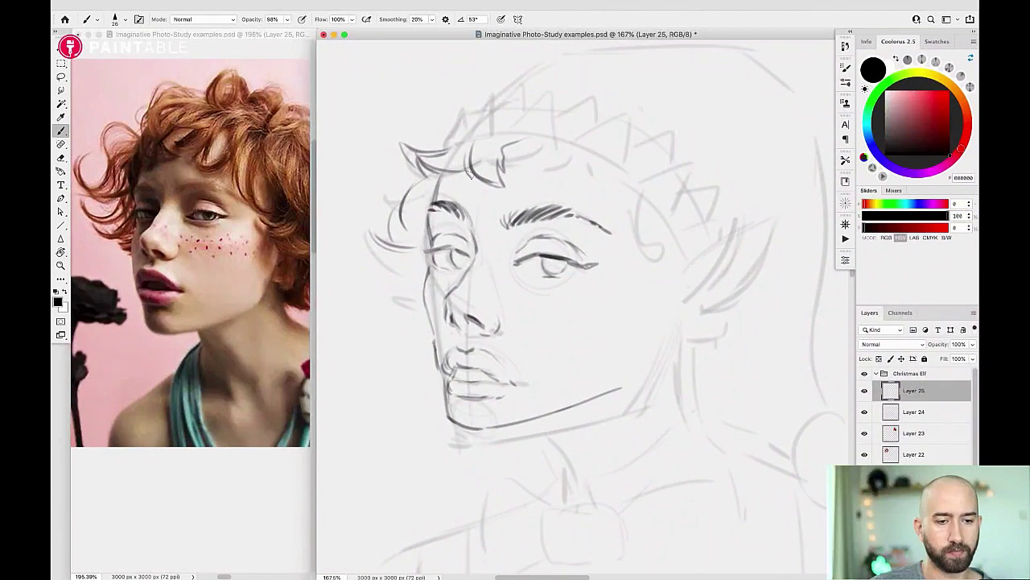
pyautogui.moveTo(471, 186); pyautogui.dragTo(474, 159)
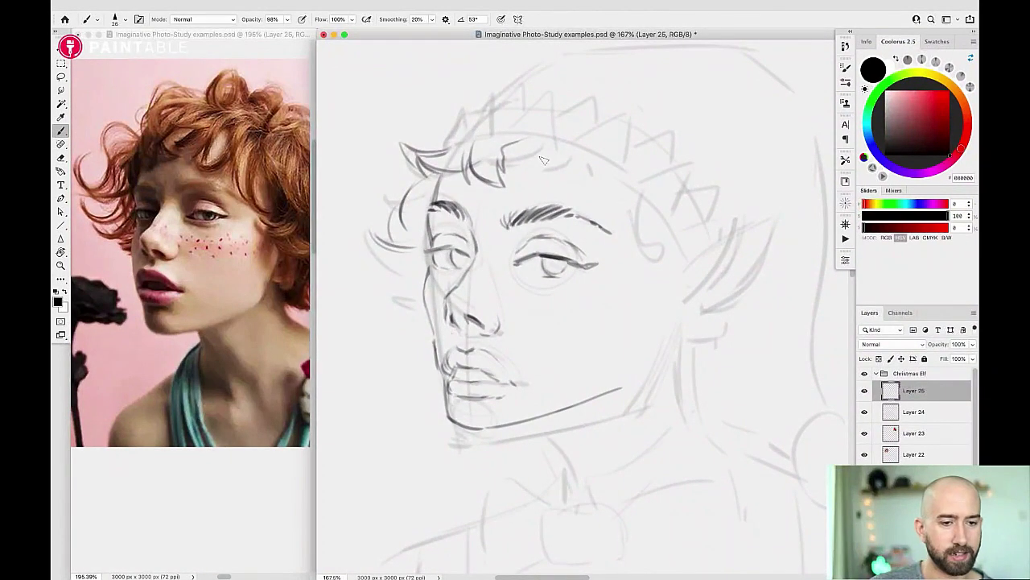
pyautogui.moveTo(522, 158); pyautogui.dragTo(541, 141)
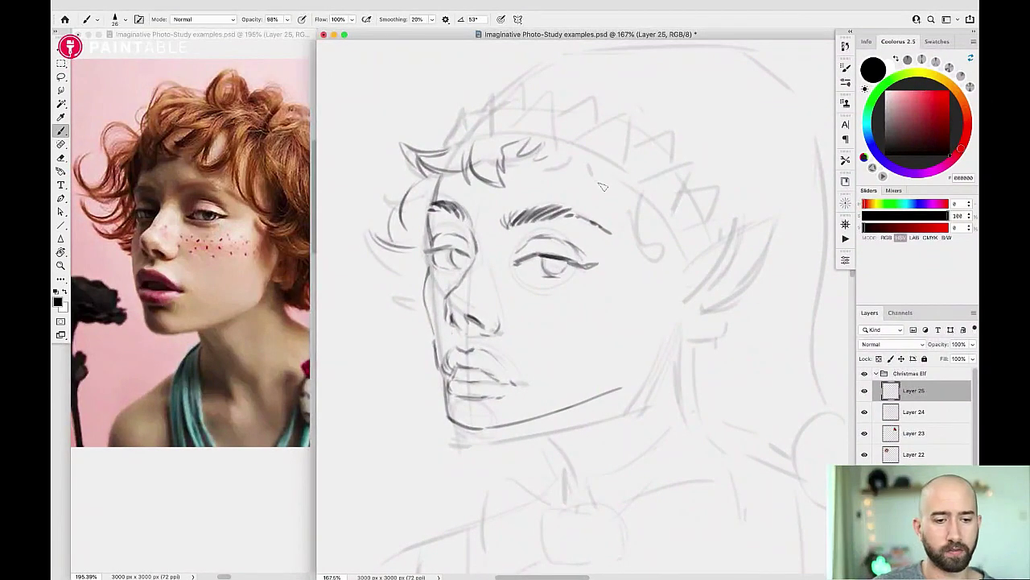
# Add more outward-flicking hair curls beside the far eye and cheek.
pyautogui.scroll(-2, 600, 186)
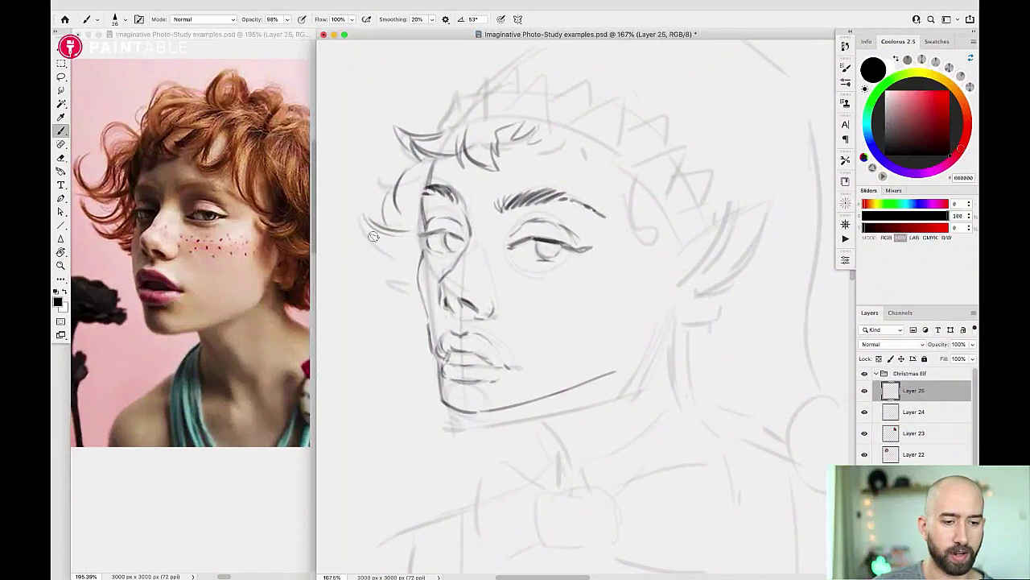
pyautogui.moveTo(375, 230); pyautogui.dragTo(420, 238)
pyautogui.moveTo(384, 270)
pyautogui.mouseDown()
pyautogui.moveTo(418, 258)
pyautogui.moveTo(401, 275)
pyautogui.moveTo(418, 266)
pyautogui.moveTo(400, 298)
pyautogui.mouseUp()
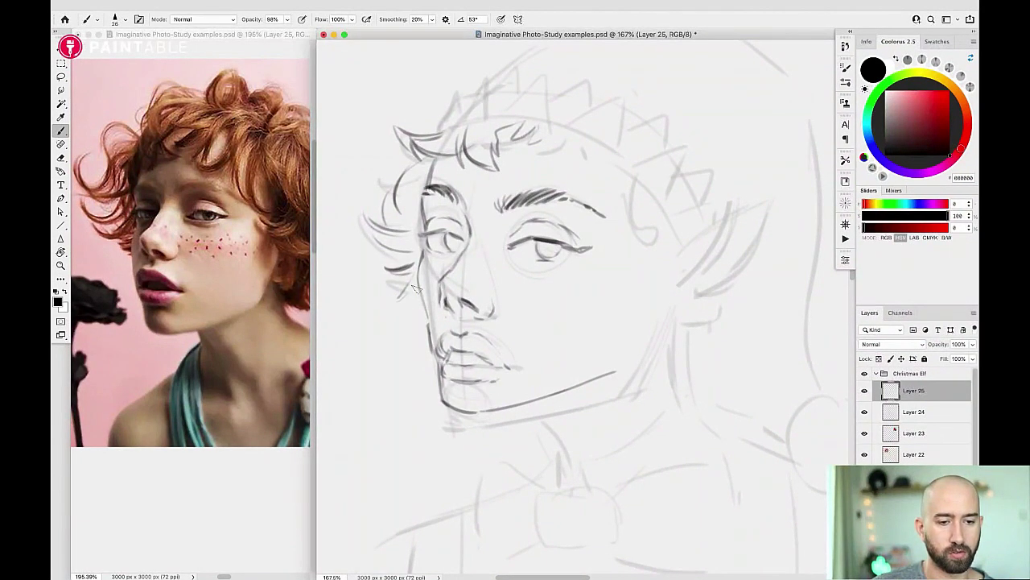
pyautogui.scroll(-3, 480, 268)
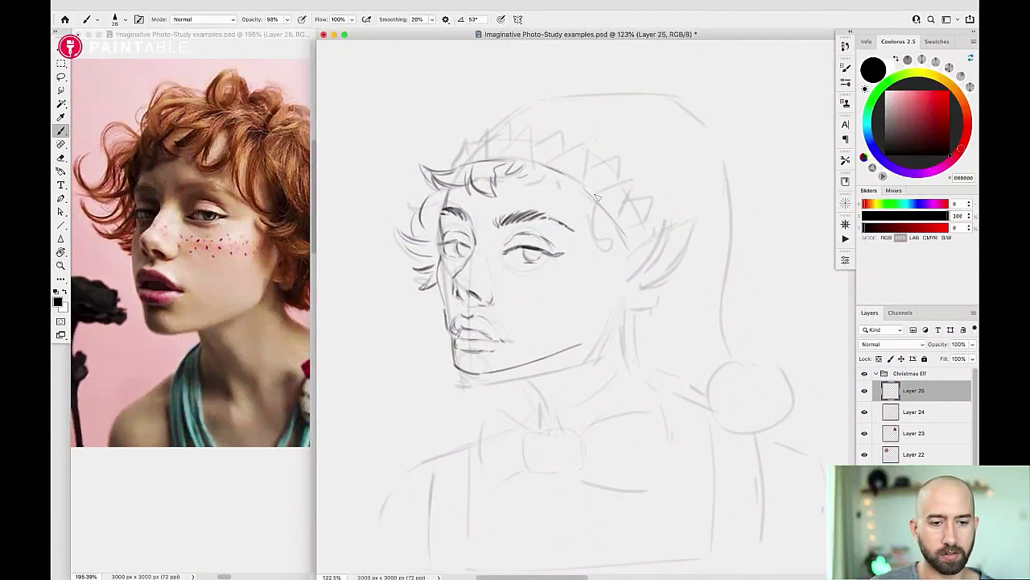
# Extend the fringe with short curved locks along the hat's band down to the near temple, erasing the misplaced stroke on the forehead.
pyautogui.moveTo(530, 184); pyautogui.dragTo(541, 172)
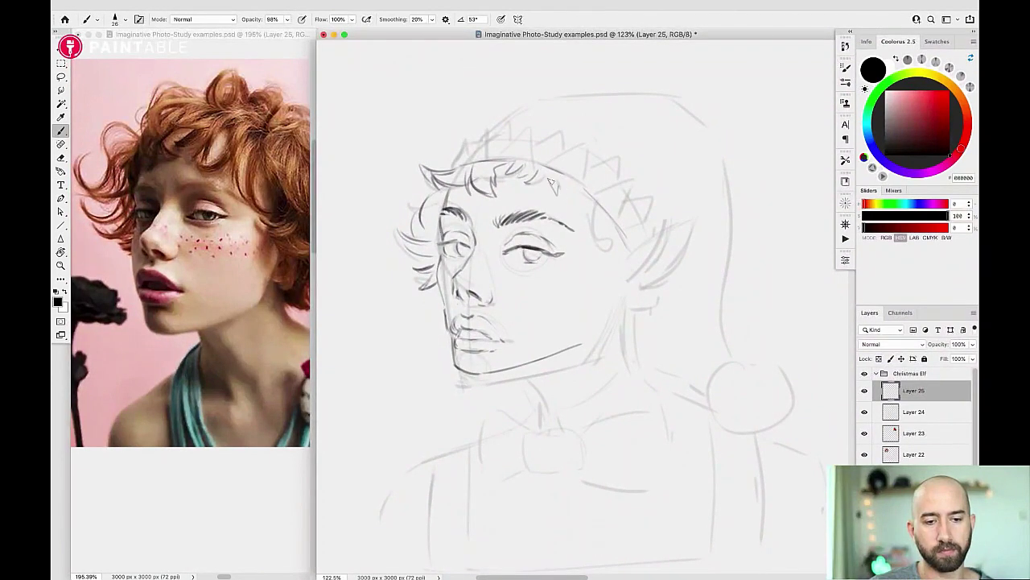
pyautogui.moveTo(552, 183); pyautogui.dragTo(560, 195)
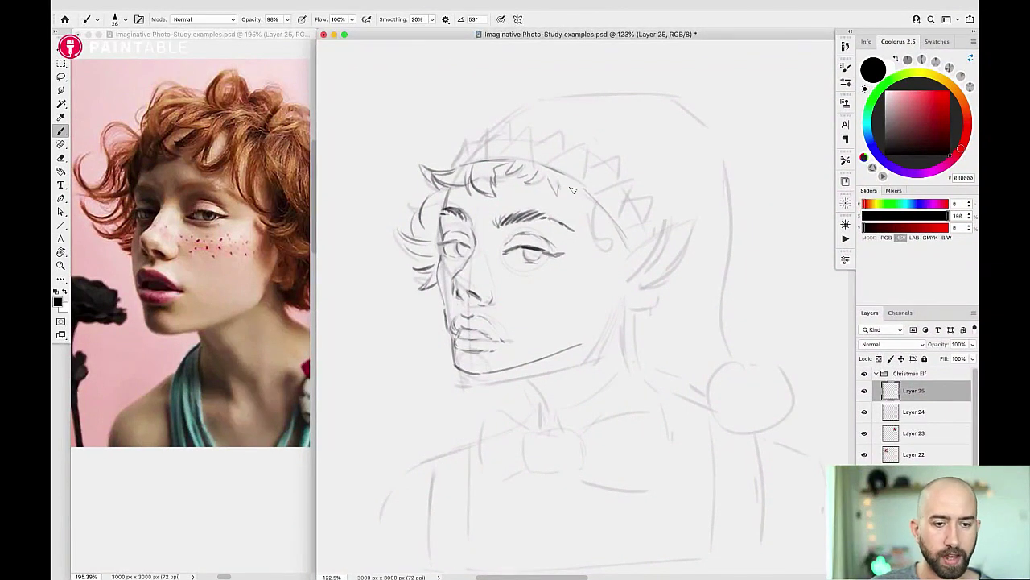
pyautogui.press('e')
pyautogui.moveTo(558, 200); pyautogui.dragTo(567, 200)
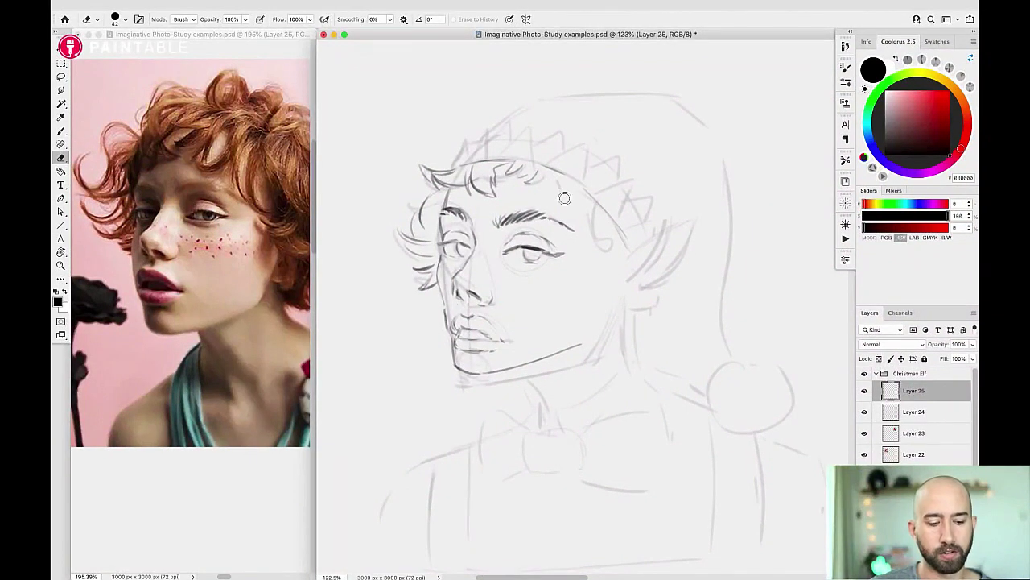
pyautogui.press('b')
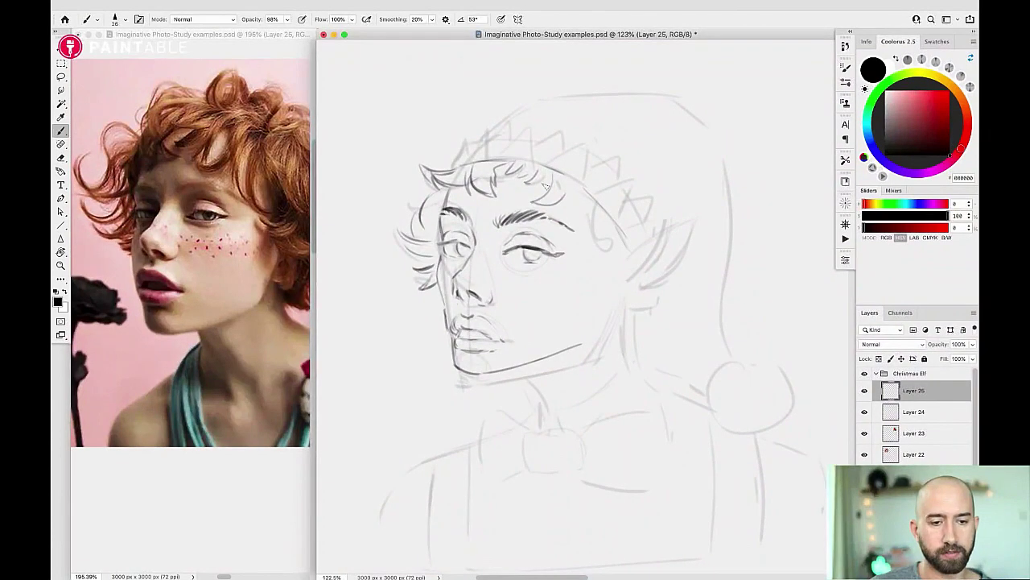
pyautogui.moveTo(547, 171)
pyautogui.mouseDown()
pyautogui.moveTo(570, 200)
pyautogui.moveTo(550, 188)
pyautogui.moveTo(536, 203)
pyautogui.moveTo(583, 192)
pyautogui.moveTo(566, 204)
pyautogui.moveTo(576, 194)
pyautogui.moveTo(604, 225)
pyautogui.mouseUp()
pyautogui.press('super+z')
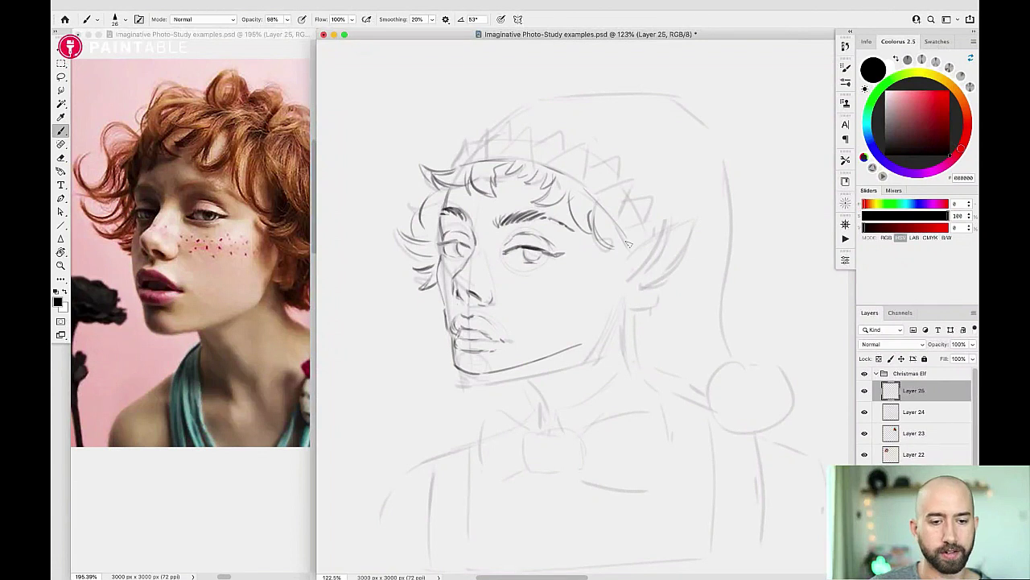
# Draw the lock in front of the near ear and outline the long pointed ear from its upper edge around to the lobe.
pyautogui.moveTo(610, 278); pyautogui.dragTo(673, 227)
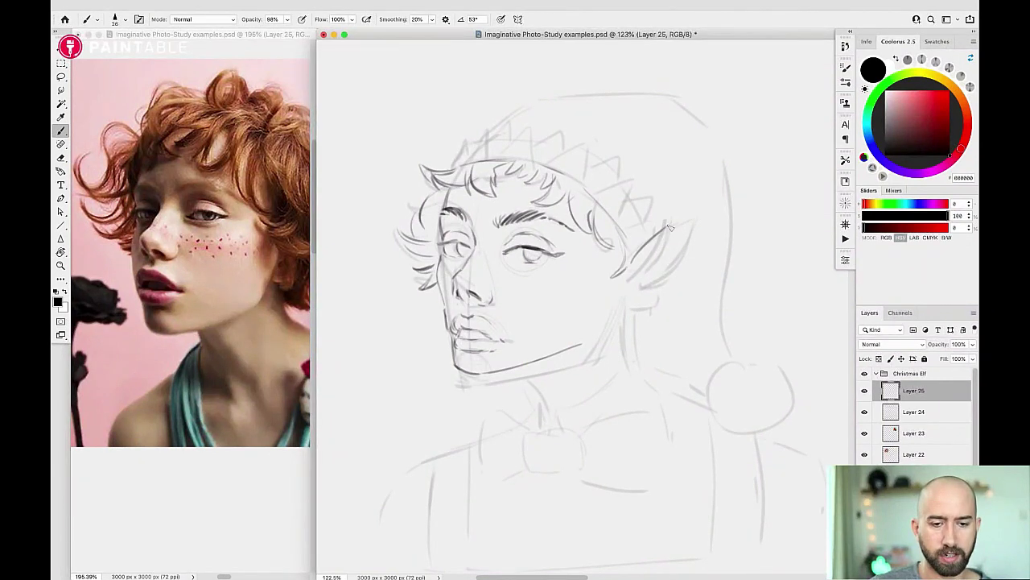
pyautogui.press('super+z')
pyautogui.moveTo(637, 259); pyautogui.dragTo(700, 214)
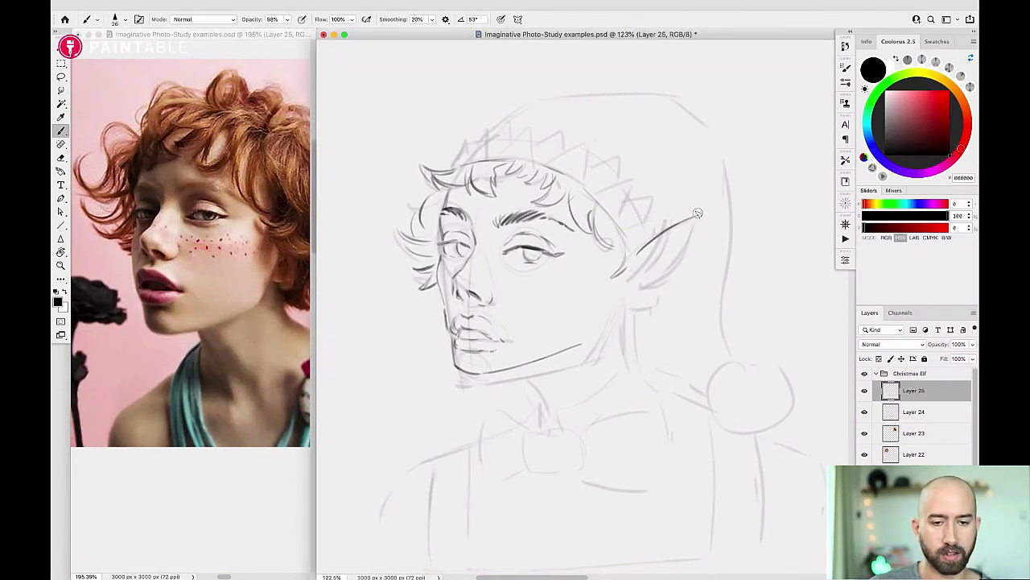
pyautogui.moveTo(700, 216)
pyautogui.mouseDown()
pyautogui.moveTo(687, 266)
pyautogui.moveTo(660, 288)
pyautogui.mouseUp()
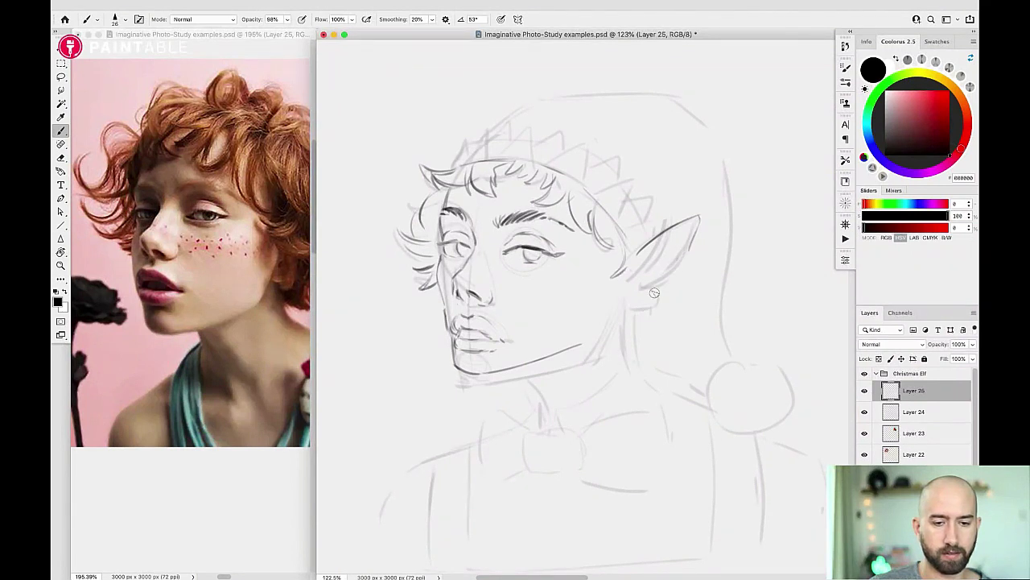
pyautogui.press('super+z')
pyautogui.moveTo(676, 262)
pyautogui.mouseDown()
pyautogui.moveTo(633, 299)
pyautogui.moveTo(641, 303)
pyautogui.moveTo(631, 298)
pyautogui.mouseUp()
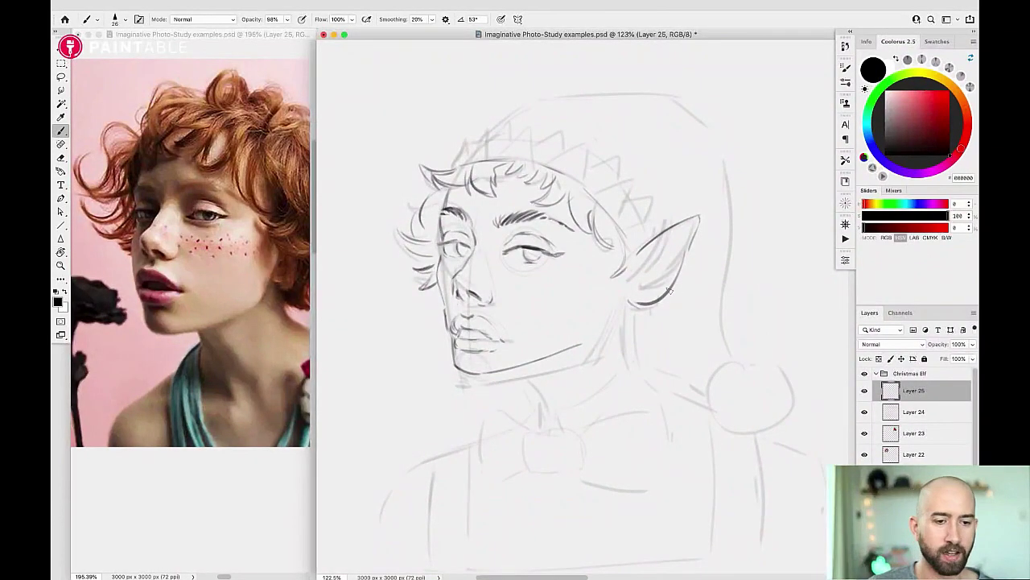
# Shift the chin and jaw line slightly lower, and redraw the far cheek contour and the jaw's rise toward the near ear.
pyautogui.press('l')
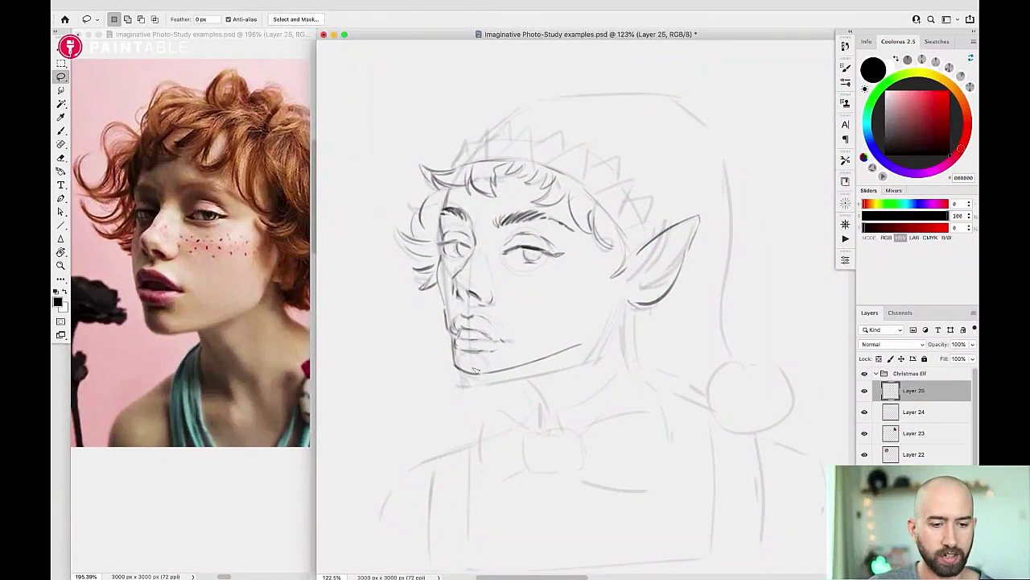
pyautogui.moveTo(469, 354)
pyautogui.mouseDown()
pyautogui.moveTo(446, 367)
pyautogui.moveTo(469, 391)
pyautogui.moveTo(584, 358)
pyautogui.moveTo(584, 323)
pyautogui.moveTo(543, 356)
pyautogui.mouseUp()
pyautogui.press('v')
pyautogui.press('super+d')
pyautogui.press('b')
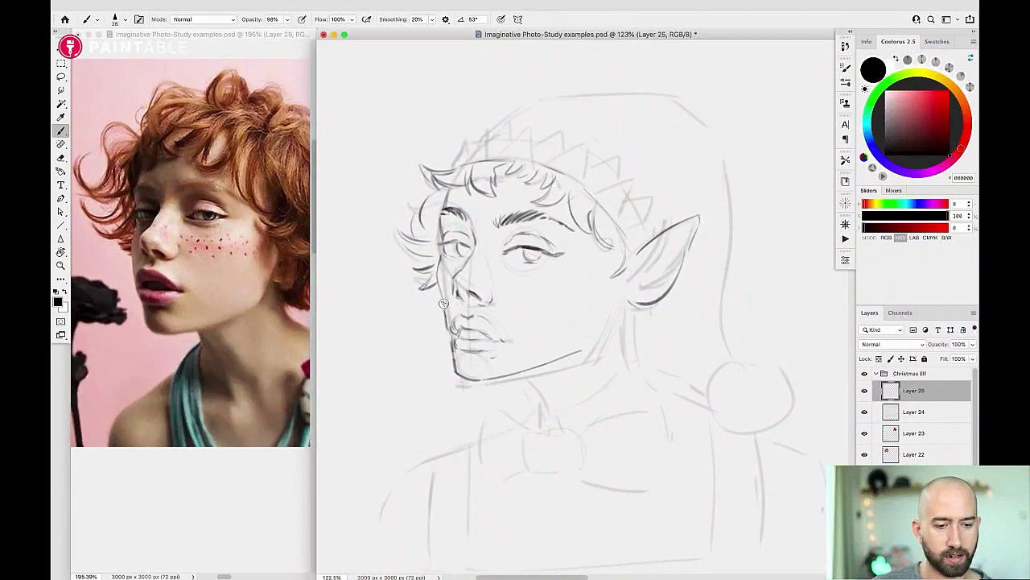
pyautogui.moveTo(443, 307); pyautogui.dragTo(459, 359)
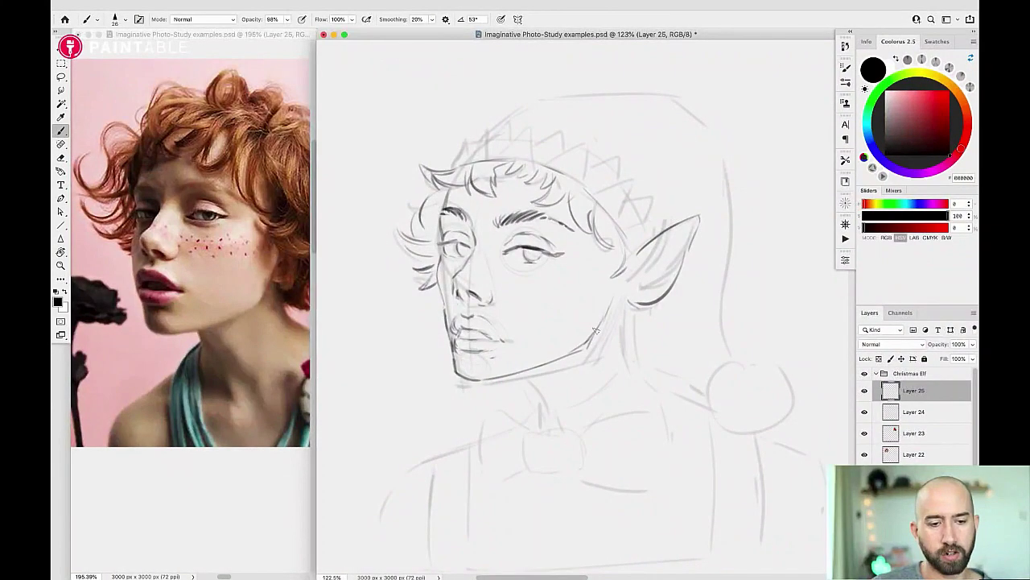
pyautogui.moveTo(608, 311)
pyautogui.mouseDown()
pyautogui.moveTo(590, 340)
pyautogui.moveTo(614, 306)
pyautogui.mouseUp()
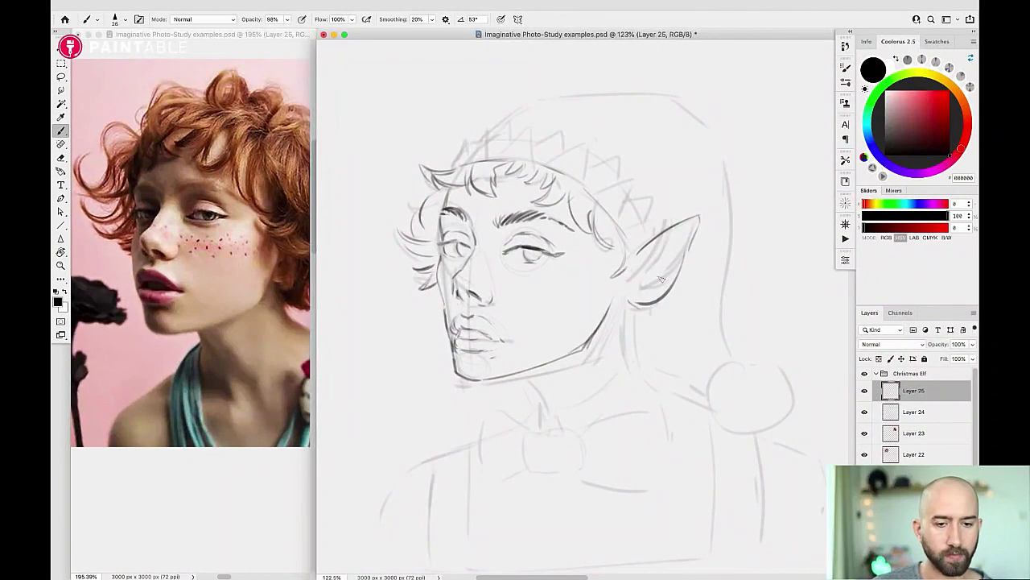
# Select the near ear with the lock beside it and move it slightly closer to the face.
pyautogui.press('l')
pyautogui.moveTo(699, 198)
pyautogui.mouseDown()
pyautogui.moveTo(626, 244)
pyautogui.moveTo(601, 302)
pyautogui.moveTo(648, 322)
pyautogui.moveTo(707, 241)
pyautogui.moveTo(692, 196)
pyautogui.moveTo(675, 249)
pyautogui.mouseUp()
pyautogui.press('v')
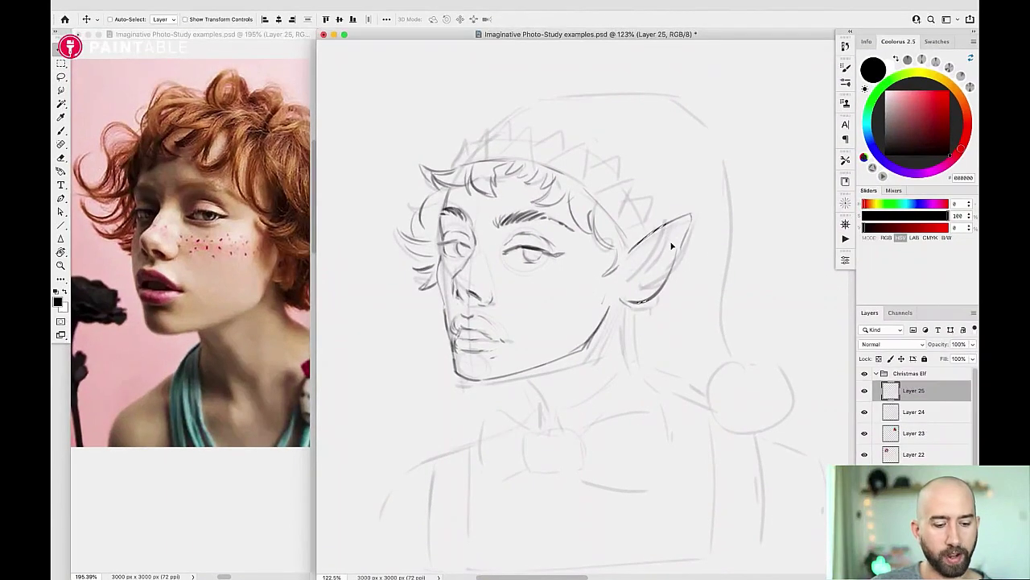
# Draw the front of the neck as slanting lines from beneath the chin down to the bow tie.
pyautogui.press('b')
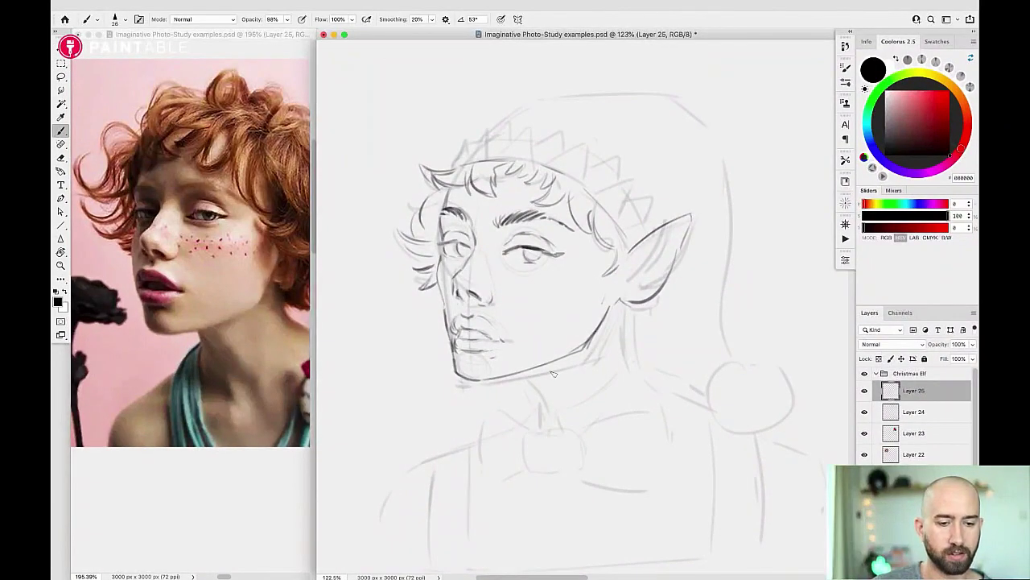
pyautogui.moveTo(533, 378); pyautogui.dragTo(555, 411)
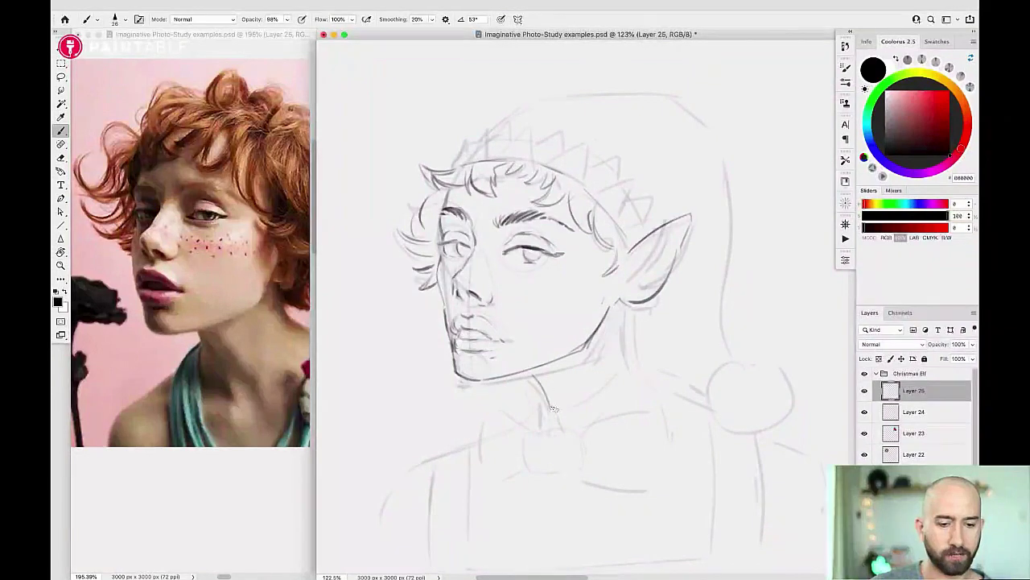
pyautogui.press('super+z')
pyautogui.moveTo(531, 375)
pyautogui.mouseDown()
pyautogui.moveTo(559, 422)
pyautogui.moveTo(528, 377)
pyautogui.moveTo(562, 404)
pyautogui.moveTo(529, 373)
pyautogui.moveTo(564, 426)
pyautogui.mouseUp()
pyautogui.press('super+z')
pyautogui.press('super+z')
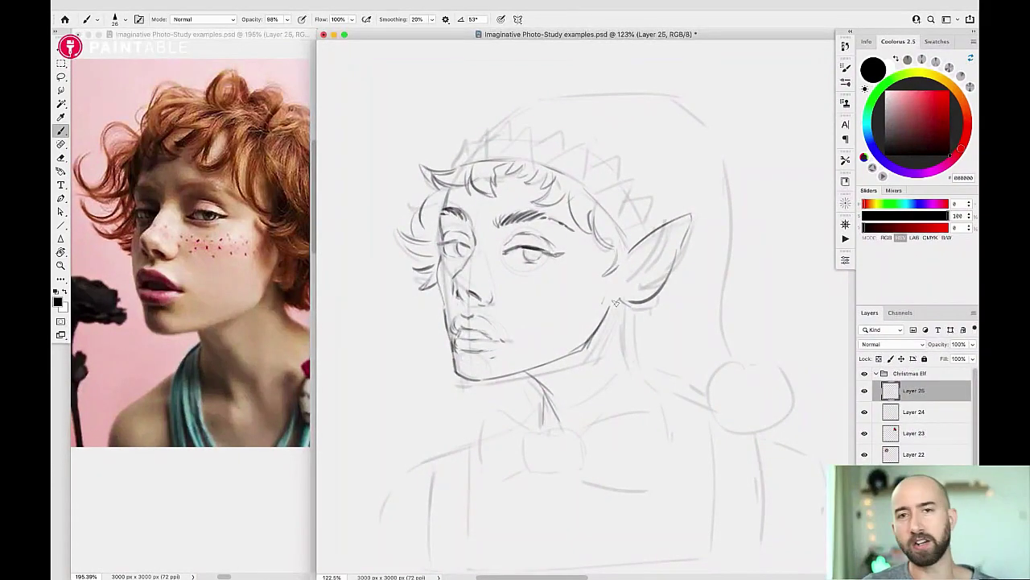
# Draw the pointed ear's inner rim and folds, with light shading strokes along its back edge.
pyautogui.click(219, 294)
pyautogui.moveTo(224, 301); pyautogui.dragTo(185, 291)
pyautogui.click(621, 258)
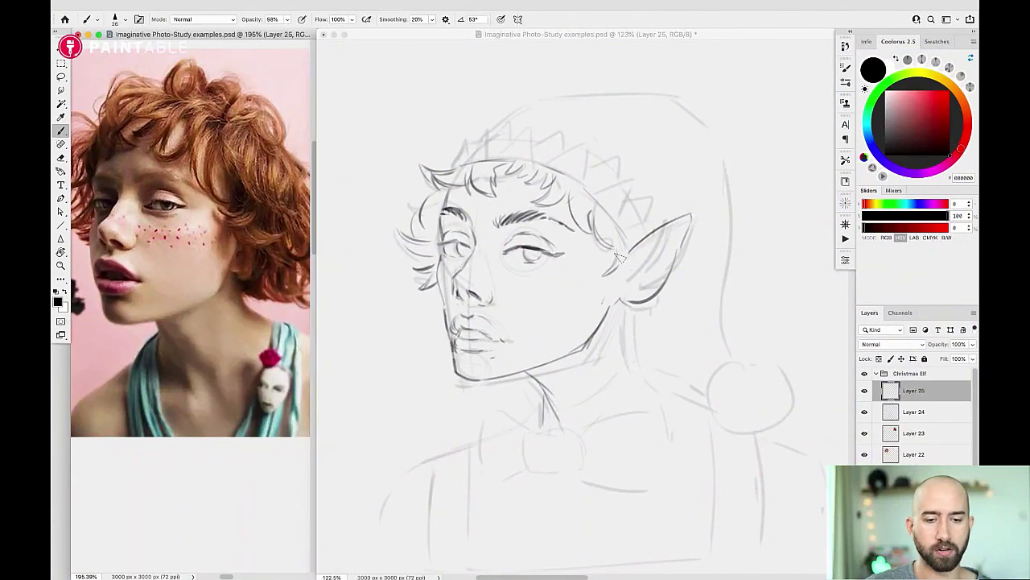
pyautogui.moveTo(618, 284)
pyautogui.mouseDown()
pyautogui.moveTo(634, 241)
pyautogui.moveTo(662, 265)
pyautogui.moveTo(663, 296)
pyautogui.moveTo(671, 250)
pyautogui.moveTo(635, 259)
pyautogui.moveTo(688, 218)
pyautogui.mouseUp()
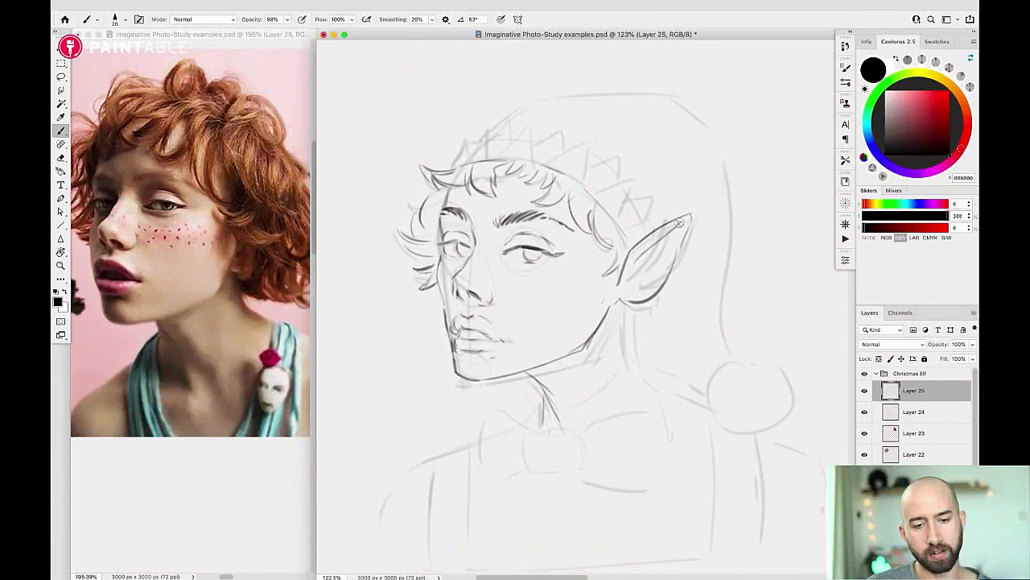
pyautogui.moveTo(651, 250); pyautogui.dragTo(632, 289)
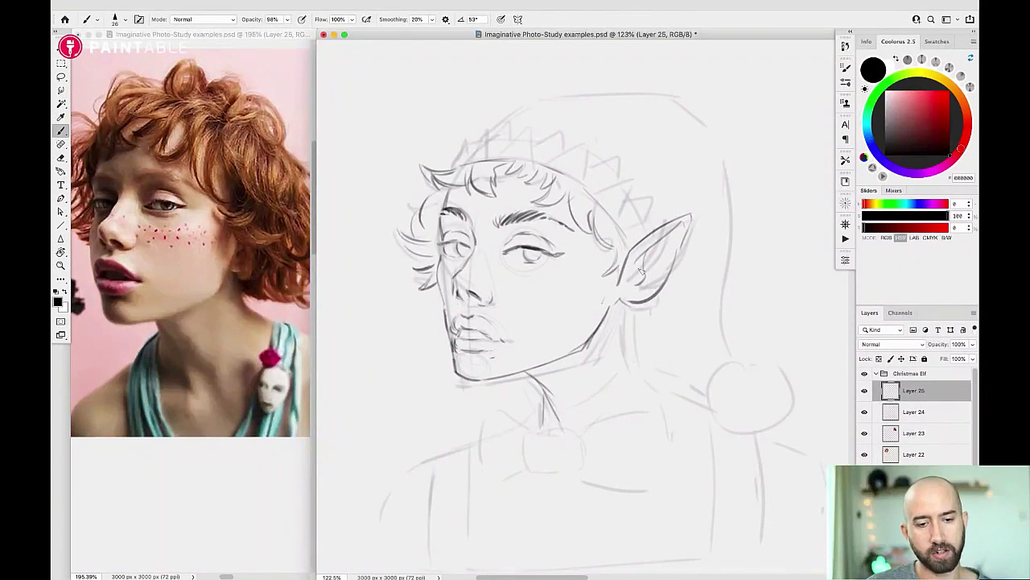
pyautogui.moveTo(644, 251); pyautogui.dragTo(636, 285)
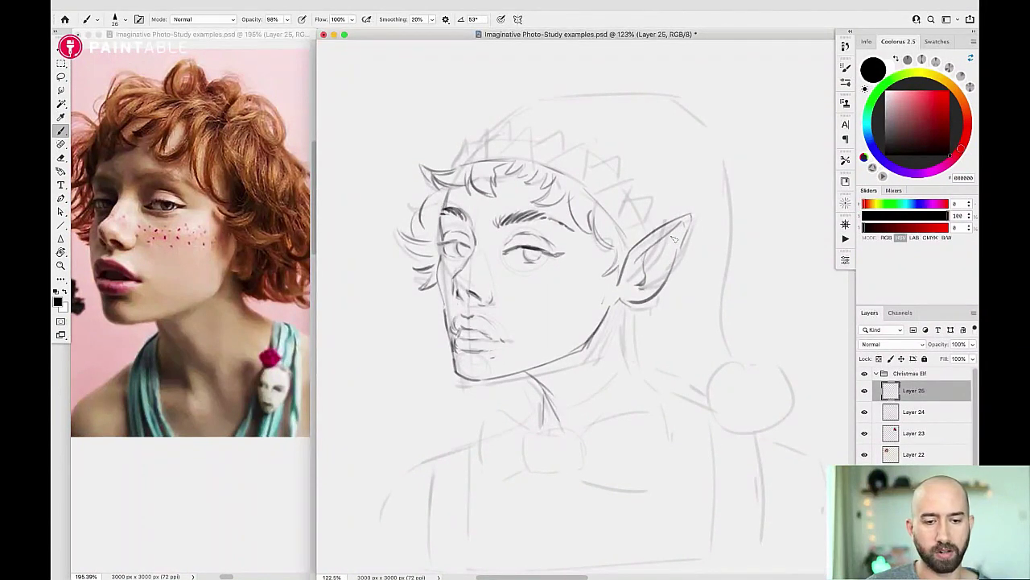
pyautogui.moveTo(676, 241)
pyautogui.mouseDown()
pyautogui.moveTo(660, 270)
pyautogui.moveTo(653, 241)
pyautogui.moveTo(663, 267)
pyautogui.moveTo(671, 234)
pyautogui.moveTo(644, 300)
pyautogui.mouseUp()
pyautogui.scroll(-2, 687, 283)
pyautogui.hscroll(2, 676, 270)
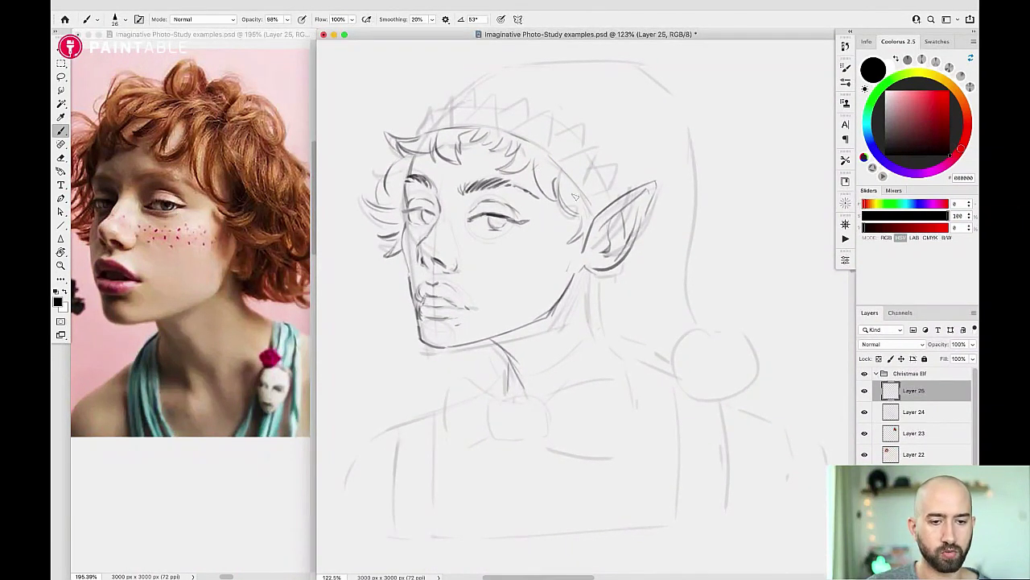
pyautogui.scroll(1, 584, 185)
pyautogui.hscroll(-2, 584, 186)
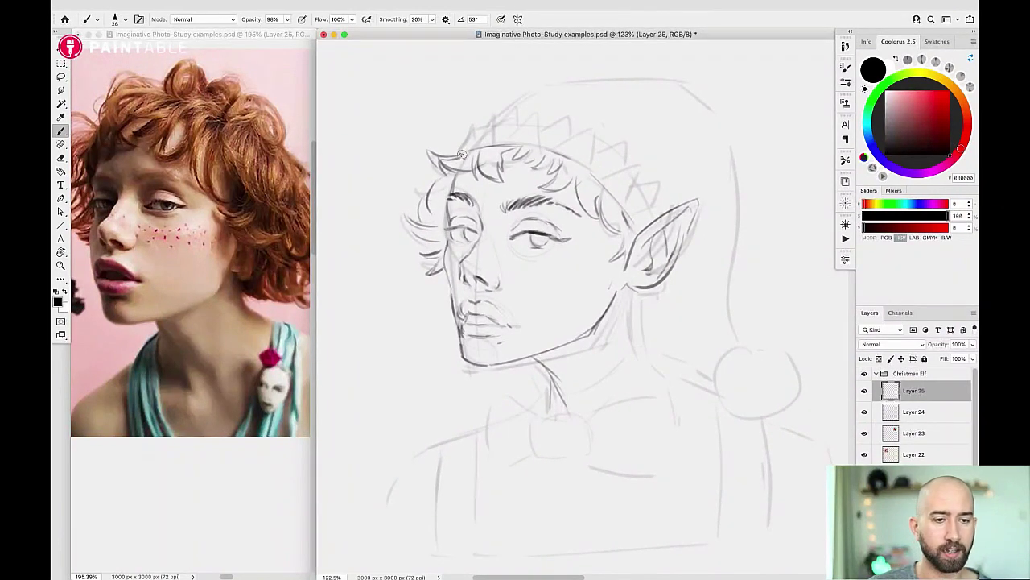
pyautogui.moveTo(464, 154)
pyautogui.mouseDown()
pyautogui.moveTo(470, 119)
pyautogui.moveTo(477, 147)
pyautogui.mouseUp()
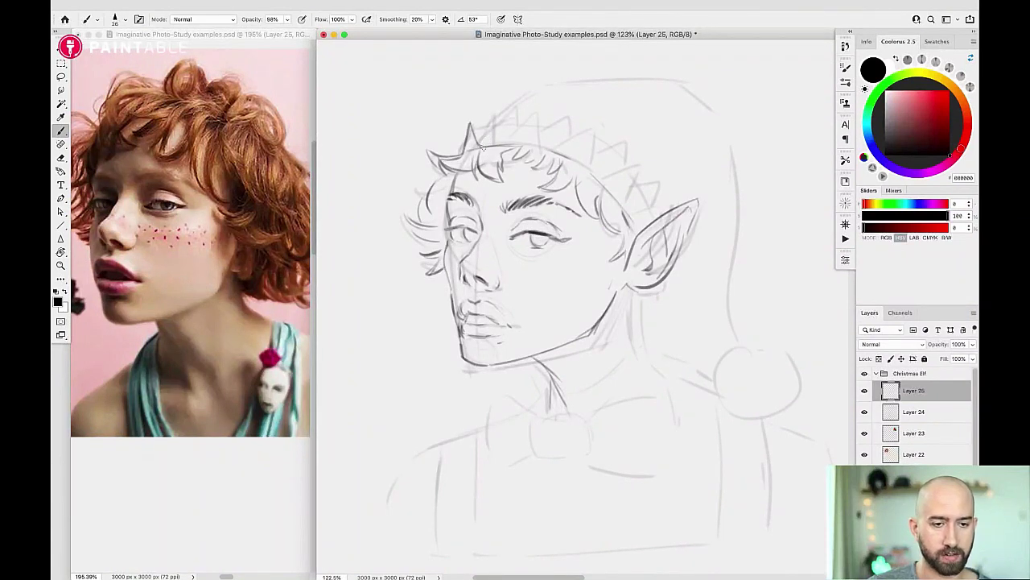
pyautogui.moveTo(483, 147); pyautogui.dragTo(516, 106)
pyautogui.press('super+z')
pyautogui.moveTo(489, 143); pyautogui.dragTo(518, 107)
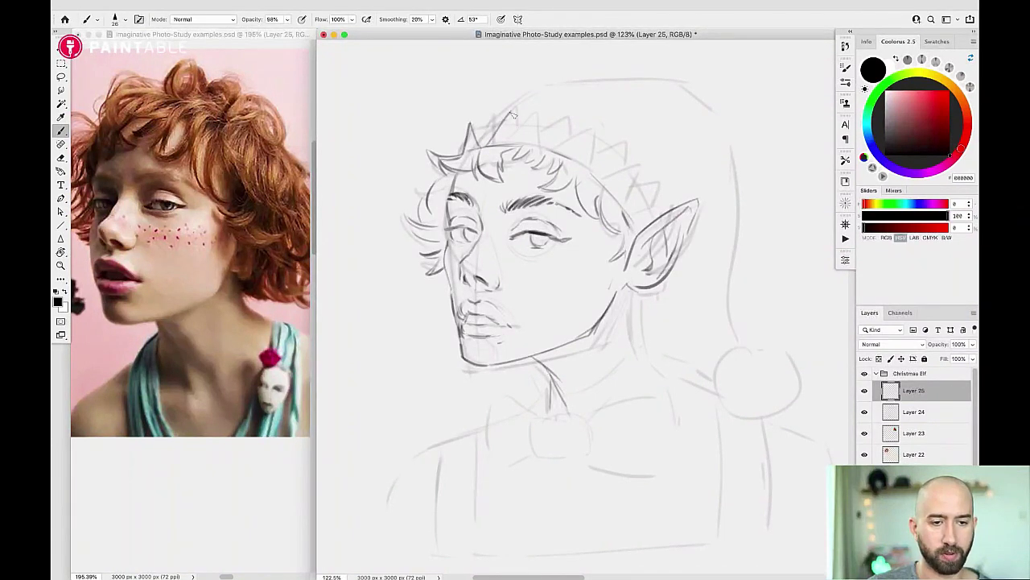
pyautogui.press('super+z')
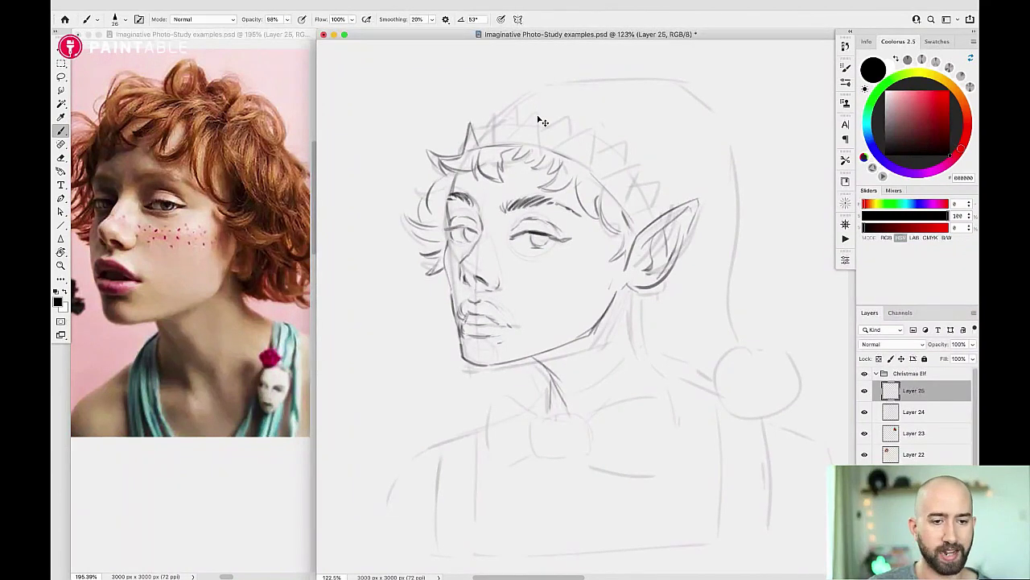
pyautogui.press('super+z')
pyautogui.press('super+z')
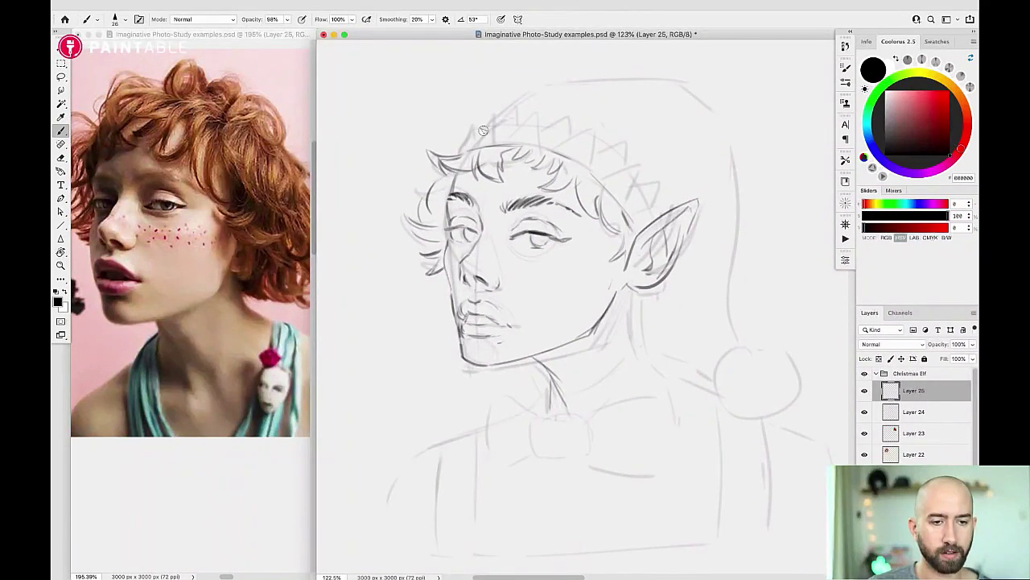
# Draw the zigzag of pointed triangles along the hat's band, from the far temple around to the near ear.
pyautogui.moveTo(478, 145)
pyautogui.mouseDown()
pyautogui.moveTo(489, 117)
pyautogui.moveTo(498, 150)
pyautogui.moveTo(537, 110)
pyautogui.moveTo(546, 150)
pyautogui.moveTo(594, 130)
pyautogui.moveTo(593, 163)
pyautogui.moveTo(641, 162)
pyautogui.moveTo(627, 208)
pyautogui.moveTo(662, 206)
pyautogui.mouseUp()
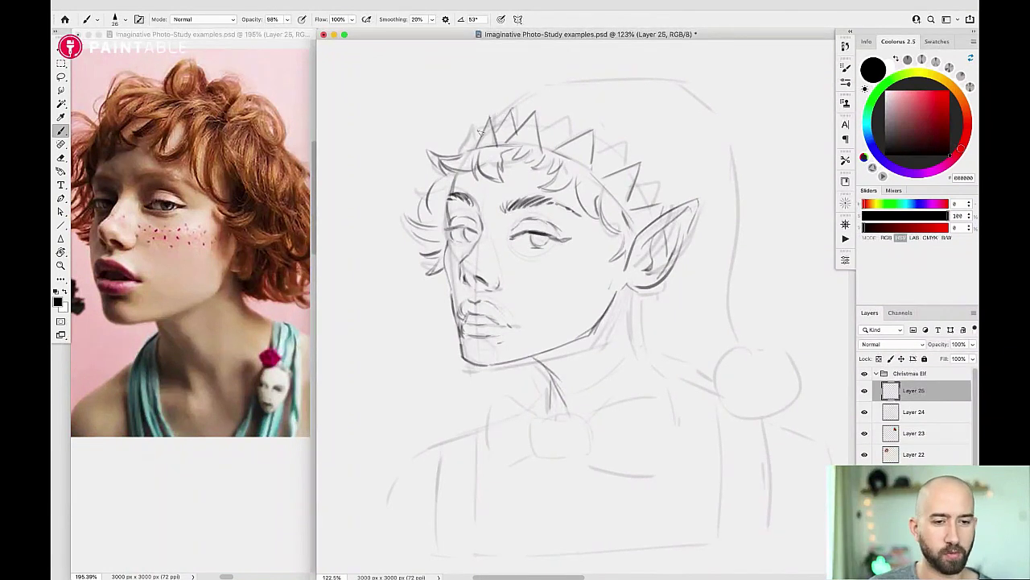
pyautogui.moveTo(480, 143); pyautogui.dragTo(471, 126)
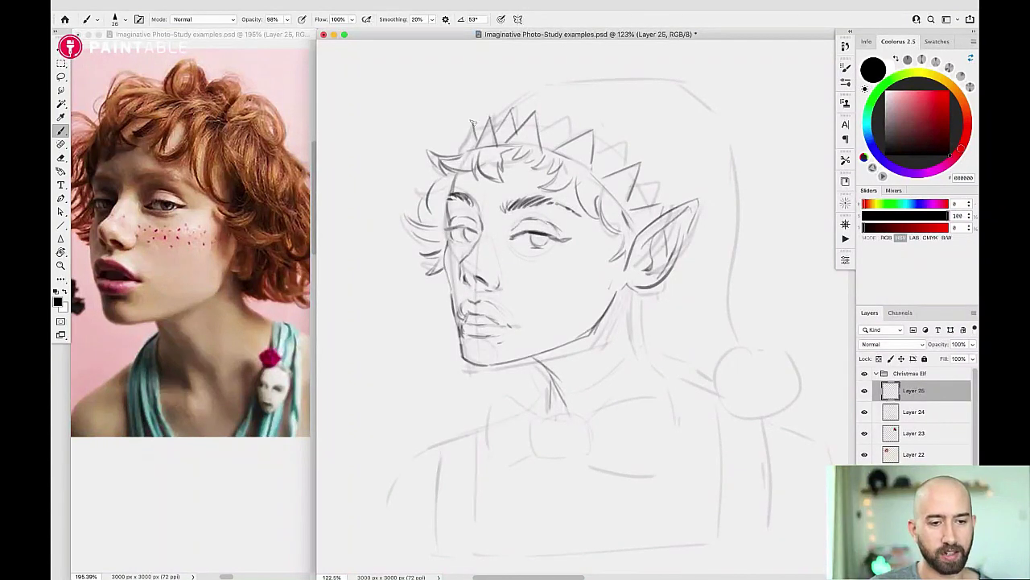
pyautogui.moveTo(472, 120); pyautogui.dragTo(465, 162)
pyautogui.press('super+z')
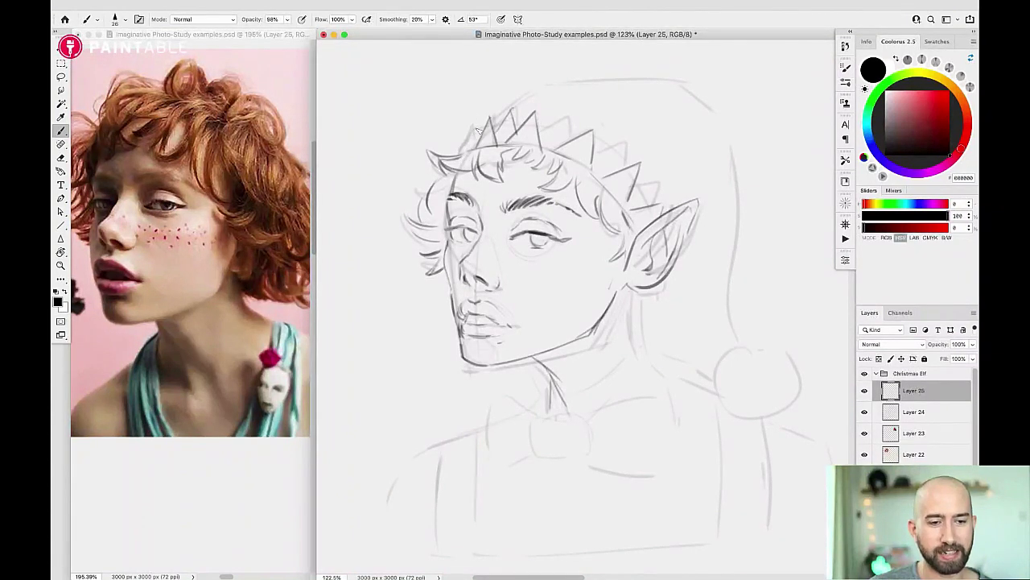
pyautogui.moveTo(477, 122); pyautogui.dragTo(463, 158)
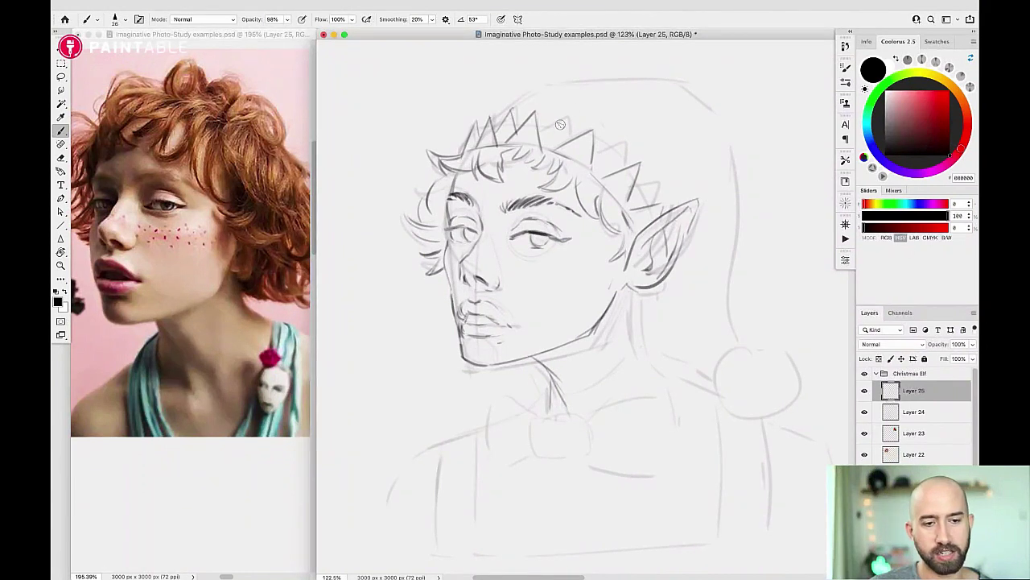
pyautogui.moveTo(565, 112)
pyautogui.mouseDown()
pyautogui.moveTo(573, 139)
pyautogui.moveTo(628, 145)
pyautogui.moveTo(625, 164)
pyautogui.moveTo(613, 152)
pyautogui.mouseUp()
pyautogui.moveTo(644, 187)
pyautogui.mouseDown()
pyautogui.moveTo(663, 184)
pyautogui.moveTo(656, 206)
pyautogui.mouseUp()
# Draw the hat's crown rising in a curve from the far end of the band over the top of the head.
pyautogui.scroll(3, 641, 187)
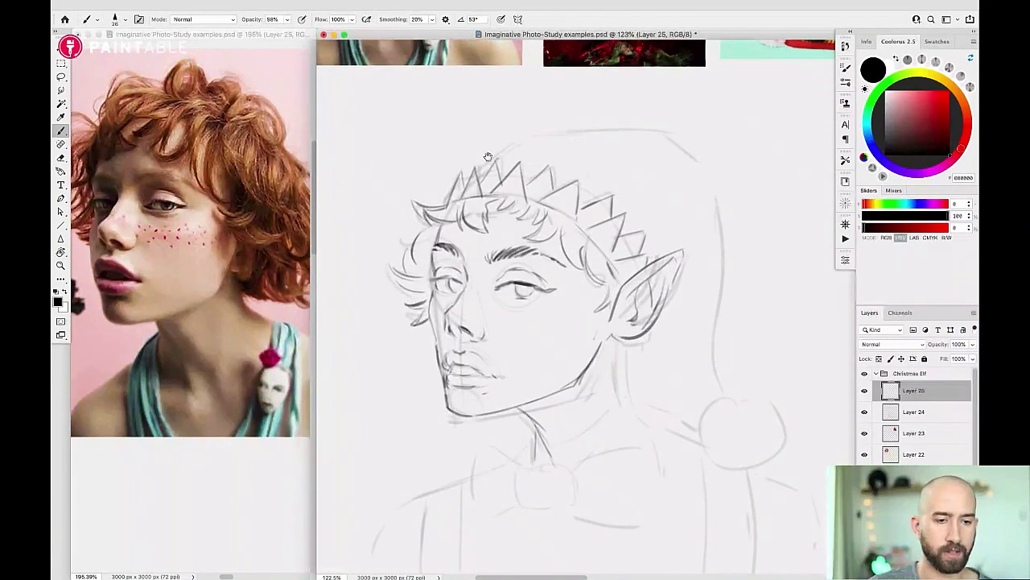
pyautogui.press('super+z')
pyautogui.moveTo(475, 173); pyautogui.dragTo(514, 142)
pyautogui.press('super+z')
pyautogui.moveTo(464, 184)
pyautogui.mouseDown()
pyautogui.moveTo(516, 131)
pyautogui.moveTo(565, 128)
pyautogui.moveTo(464, 174)
pyautogui.moveTo(513, 123)
pyautogui.mouseUp()
pyautogui.press('super+z')
pyautogui.press('super+z')
pyautogui.moveTo(471, 171)
pyautogui.mouseDown()
pyautogui.moveTo(496, 143)
pyautogui.moveTo(581, 122)
pyautogui.moveTo(686, 145)
pyautogui.mouseUp()
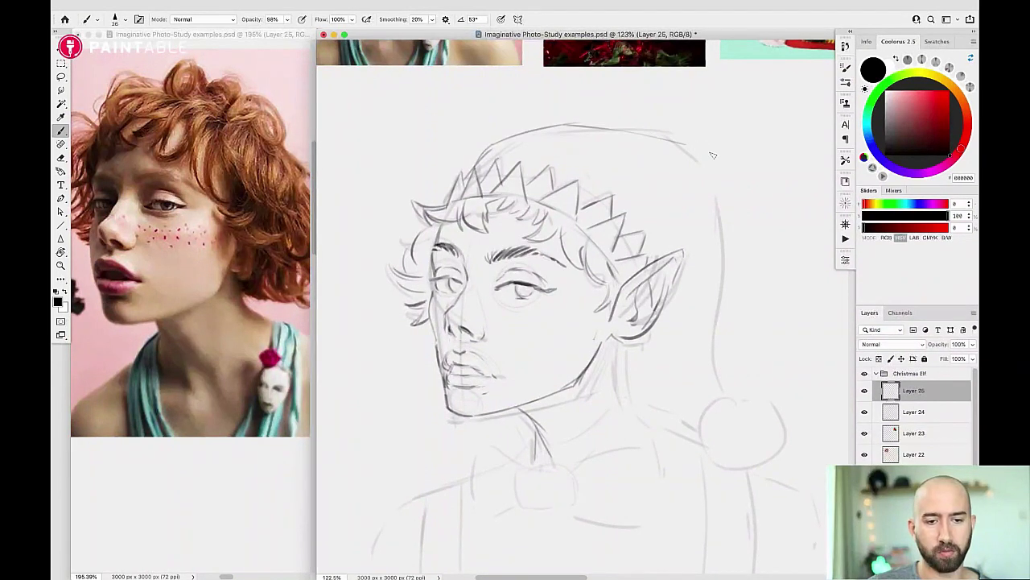
# Redraw the crown's slope behind the head and continue the hat's outer edge down to the pompom.
pyautogui.press('super+z')
pyautogui.moveTo(583, 127); pyautogui.dragTo(708, 163)
pyautogui.press('super+z')
pyautogui.moveTo(585, 128); pyautogui.dragTo(709, 167)
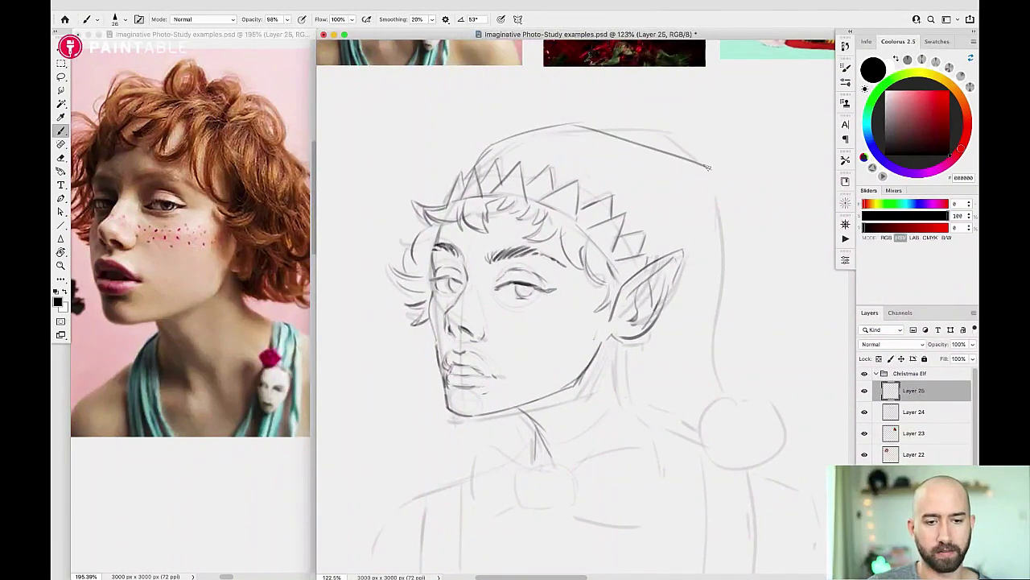
pyautogui.press('super+z')
pyautogui.moveTo(578, 126)
pyautogui.mouseDown()
pyautogui.moveTo(693, 162)
pyautogui.moveTo(716, 233)
pyautogui.mouseUp()
pyautogui.moveTo(708, 182)
pyautogui.mouseDown()
pyautogui.moveTo(733, 287)
pyautogui.moveTo(718, 225)
pyautogui.moveTo(713, 332)
pyautogui.moveTo(707, 300)
pyautogui.moveTo(718, 267)
pyautogui.moveTo(715, 374)
pyautogui.moveTo(713, 327)
pyautogui.moveTo(722, 387)
pyautogui.mouseUp()
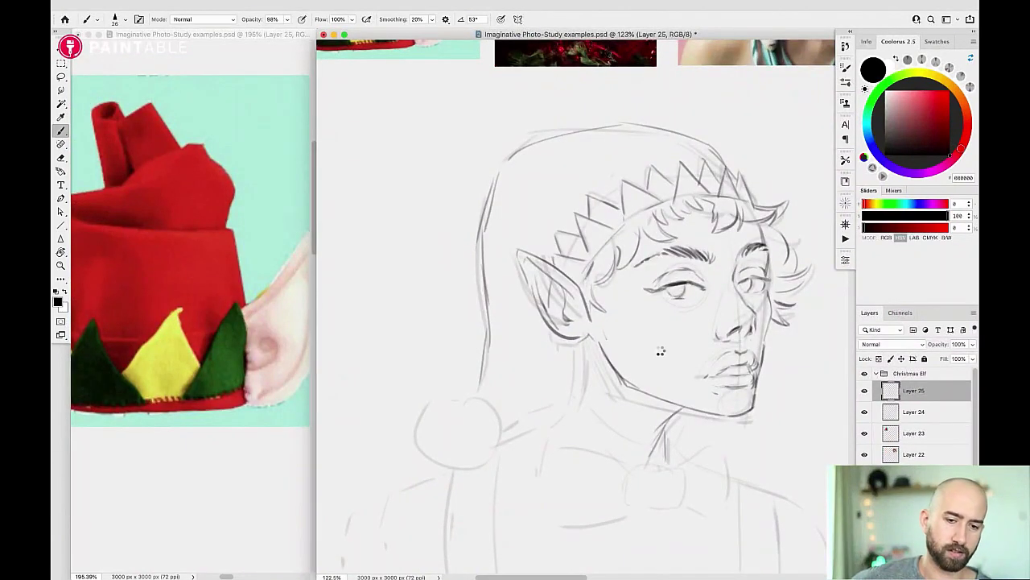
# Flip the canvas view horizontally and draw the back of the neck from below the ear down to the shoulder.
pyautogui.press('super+shift+h')
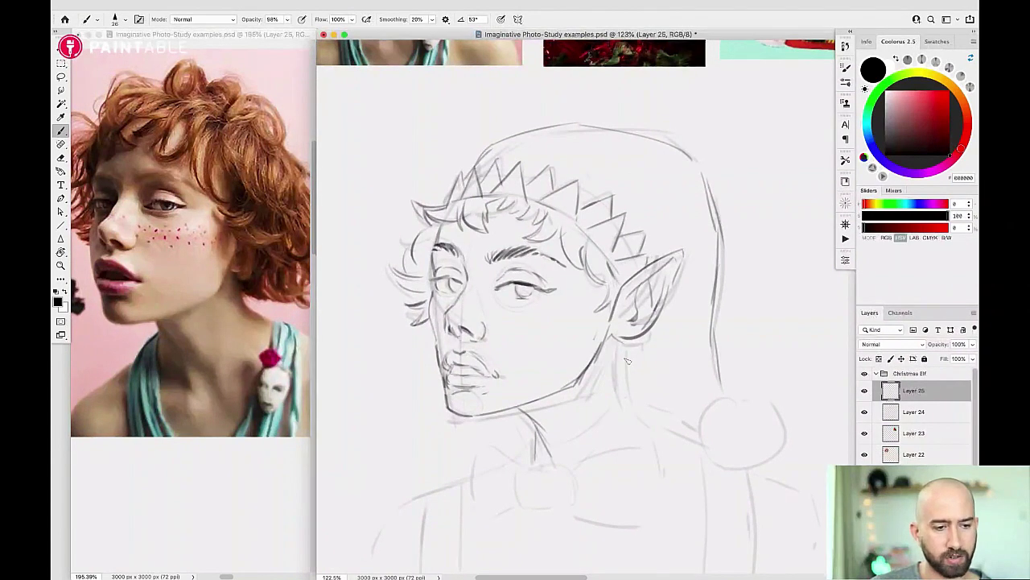
pyautogui.moveTo(614, 338)
pyautogui.mouseDown()
pyautogui.moveTo(618, 389)
pyautogui.moveTo(616, 375)
pyautogui.moveTo(631, 403)
pyautogui.mouseUp()
pyautogui.press('super+z')
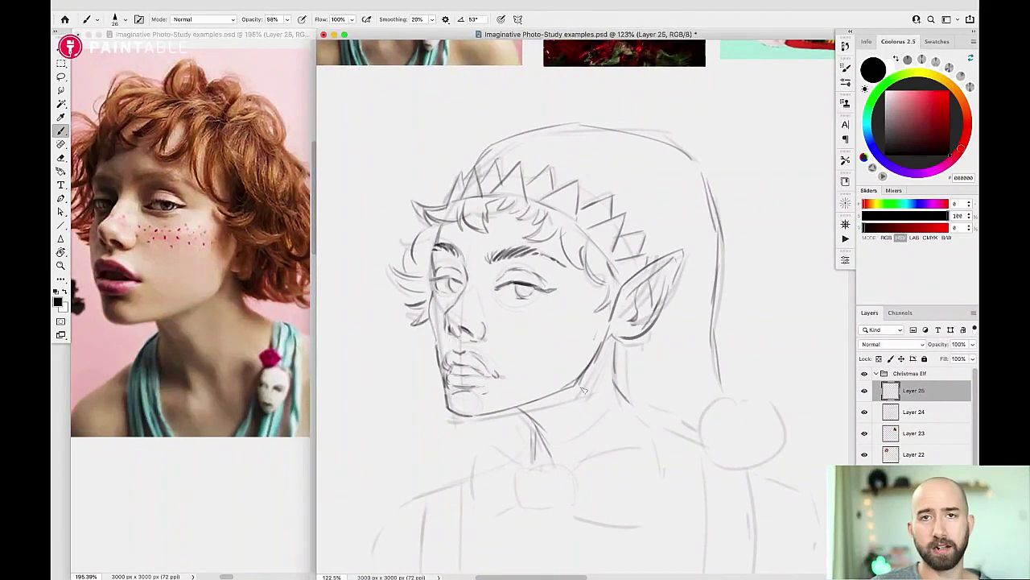
pyautogui.moveTo(625, 379); pyautogui.dragTo(611, 343)
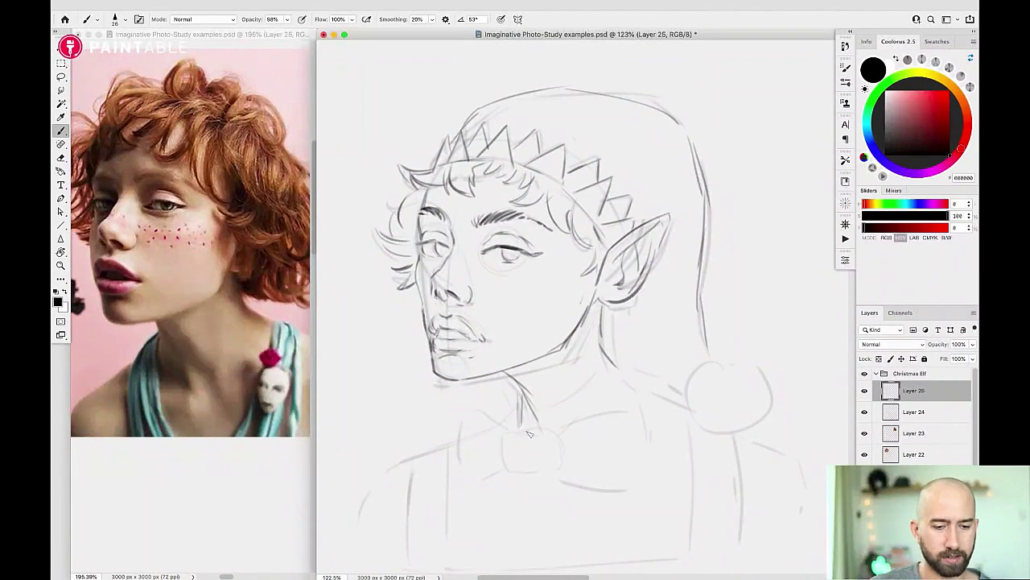
# Draw the bow tie's centre knot below the throat and start the outline of its far wing.
pyautogui.moveTo(506, 436)
pyautogui.mouseDown()
pyautogui.moveTo(561, 429)
pyautogui.moveTo(508, 431)
pyautogui.moveTo(558, 434)
pyautogui.moveTo(506, 437)
pyautogui.moveTo(522, 470)
pyautogui.moveTo(503, 431)
pyautogui.moveTo(522, 475)
pyautogui.moveTo(555, 471)
pyautogui.mouseUp()
pyautogui.press('super+z')
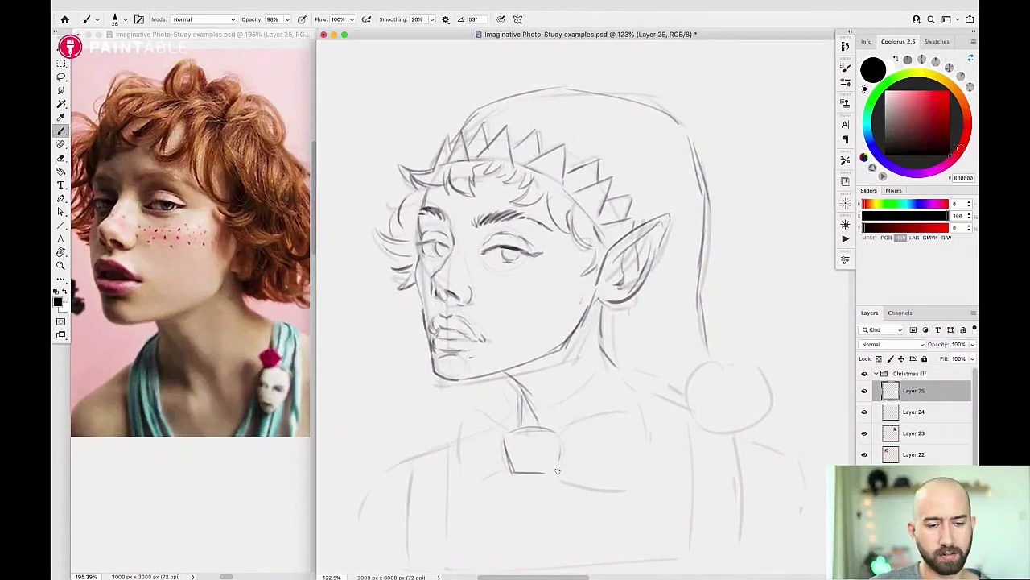
pyautogui.moveTo(503, 436)
pyautogui.mouseDown()
pyautogui.moveTo(463, 416)
pyautogui.moveTo(468, 440)
pyautogui.moveTo(464, 415)
pyautogui.moveTo(466, 466)
pyautogui.mouseUp()
# Using the green-haired elf photo's bow tie as reference, undo the last wing stroke and redraw the far wing with its fold.
pyautogui.click(291, 338)
pyautogui.moveTo(299, 299); pyautogui.dragTo(223, 317)
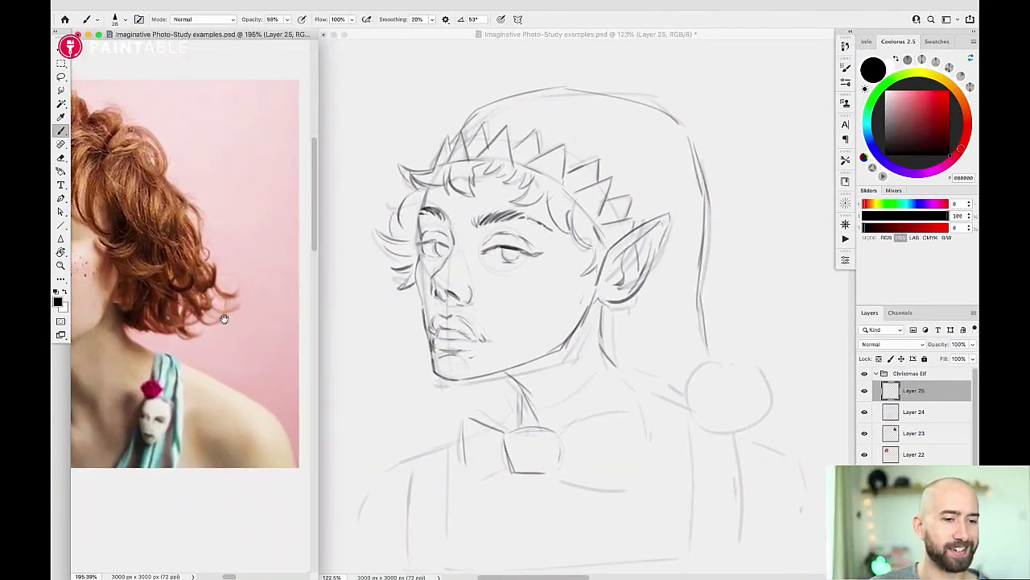
pyautogui.moveTo(302, 319); pyautogui.dragTo(194, 333)
pyautogui.moveTo(306, 338); pyautogui.dragTo(233, 324)
pyautogui.scroll(-2, 232, 324)
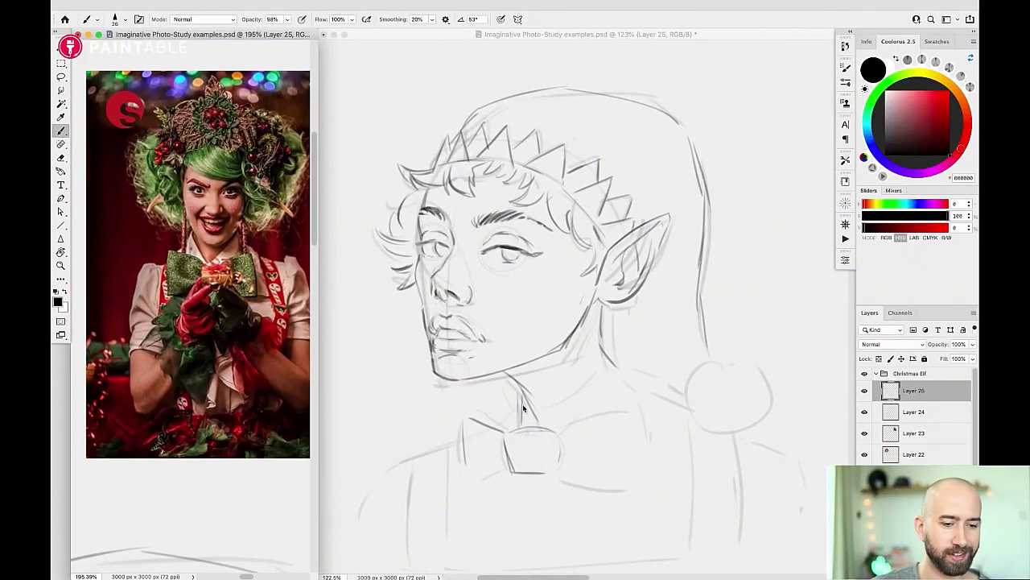
pyautogui.click(491, 432)
pyautogui.press('super+z')
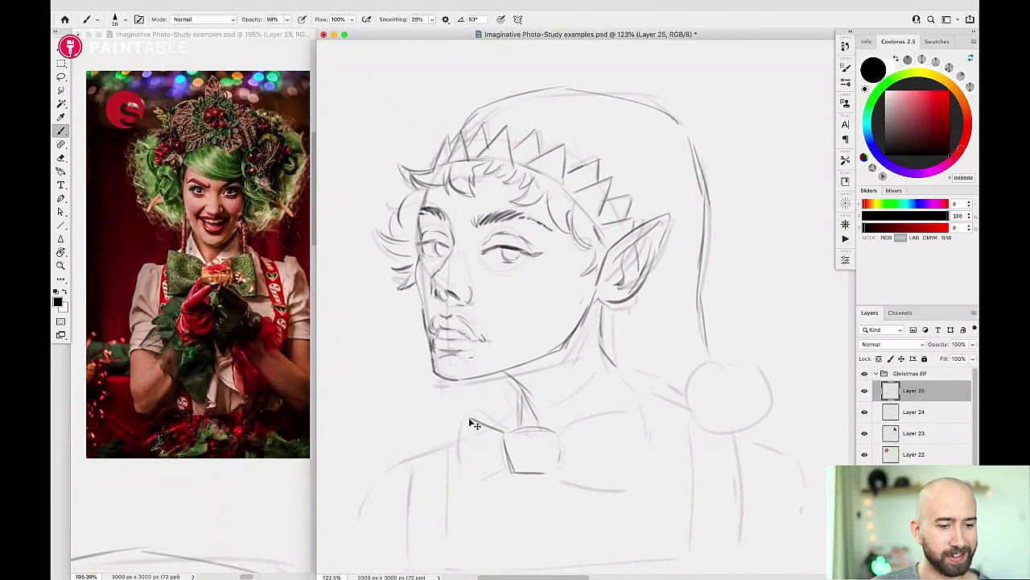
pyautogui.moveTo(466, 413)
pyautogui.mouseDown()
pyautogui.moveTo(459, 464)
pyautogui.moveTo(485, 453)
pyautogui.mouseUp()
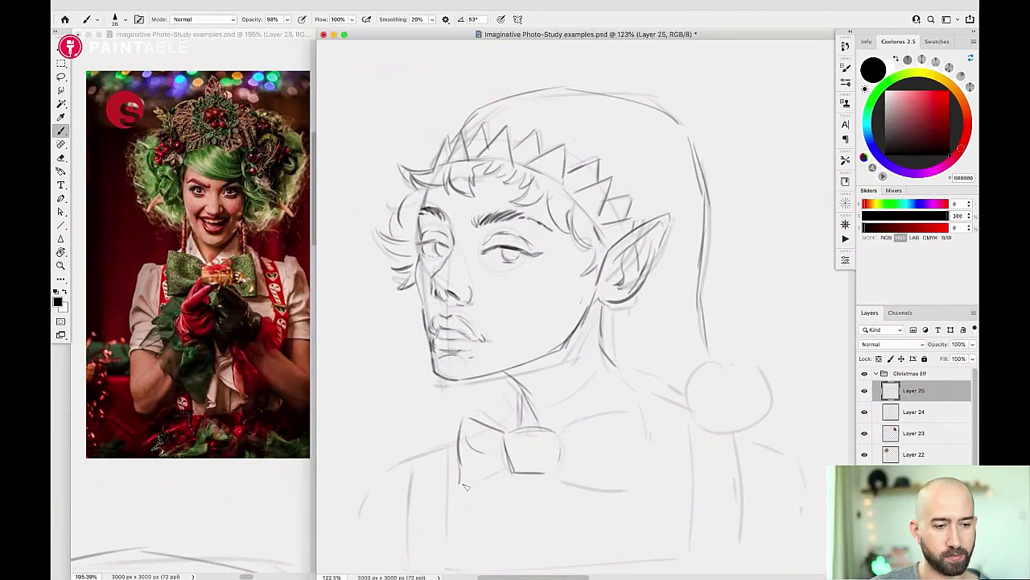
pyautogui.moveTo(459, 484); pyautogui.dragTo(522, 458)
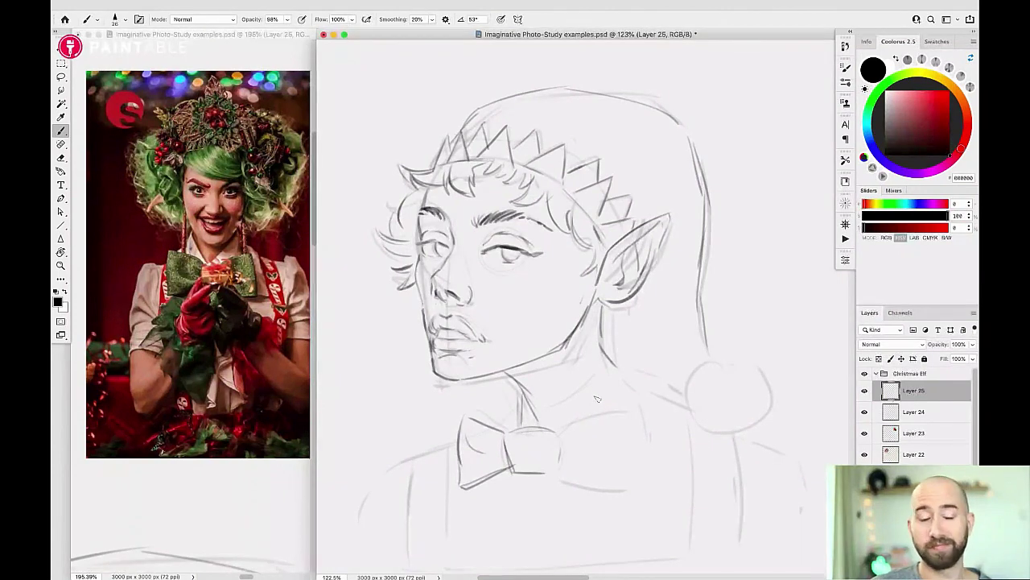
# Draw the bow tie's near wing with its upper edge, curved lower edge and part of its outer side.
pyautogui.moveTo(558, 434); pyautogui.dragTo(635, 407)
pyautogui.press('super+z')
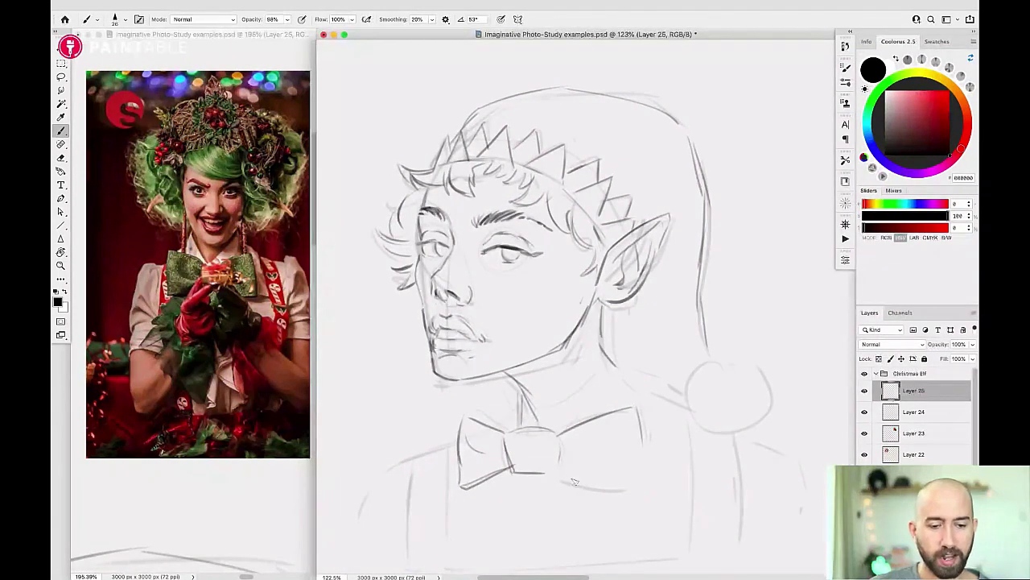
pyautogui.moveTo(561, 476); pyautogui.dragTo(614, 489)
pyautogui.moveTo(636, 428); pyautogui.dragTo(641, 456)
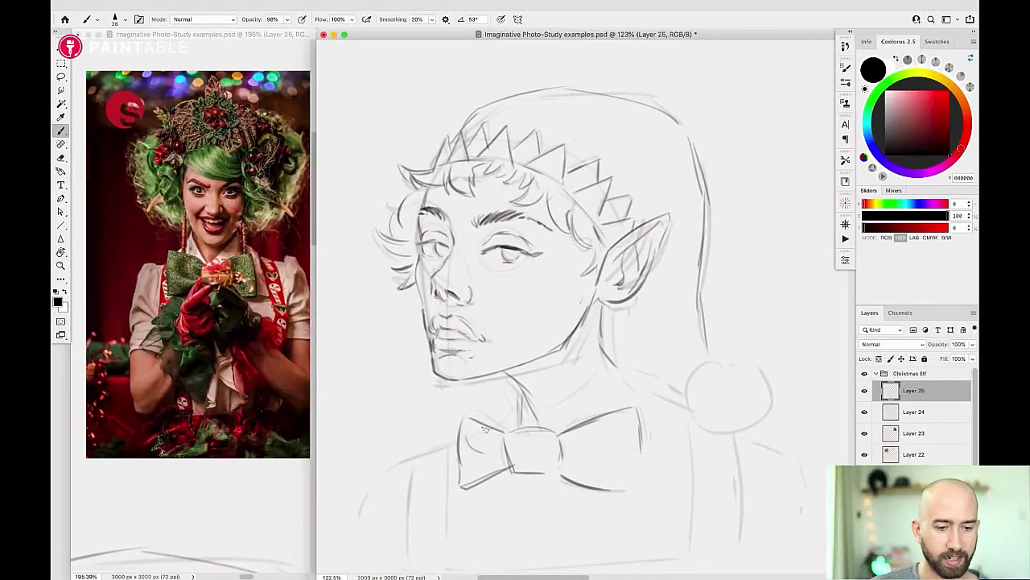
# Draw the collar curve around the neck's base, the far shoulder slope and both edges of the far suspender.
pyautogui.moveTo(505, 426); pyautogui.dragTo(554, 368)
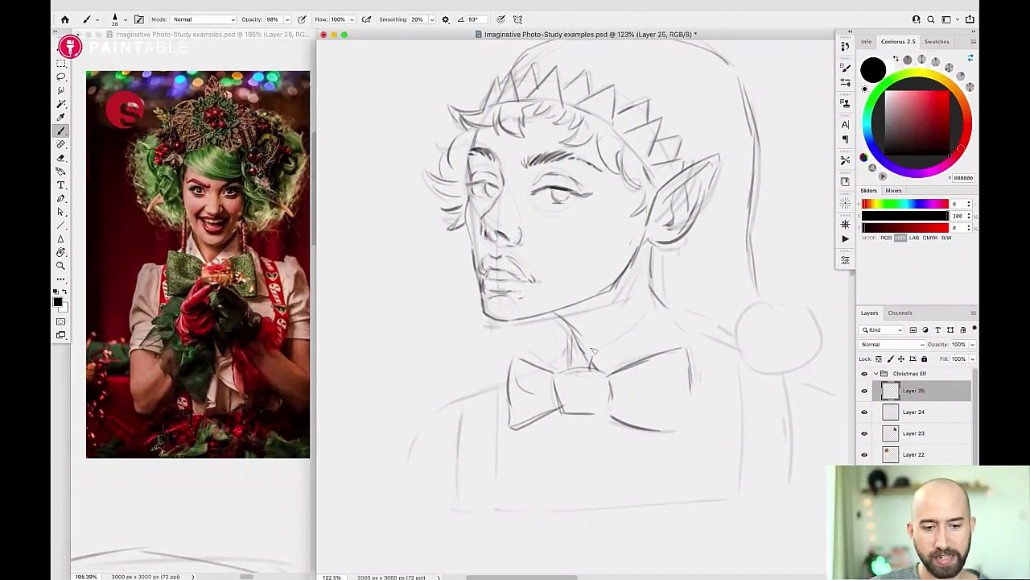
pyautogui.moveTo(594, 350)
pyautogui.mouseDown()
pyautogui.moveTo(656, 302)
pyautogui.moveTo(731, 344)
pyautogui.mouseUp()
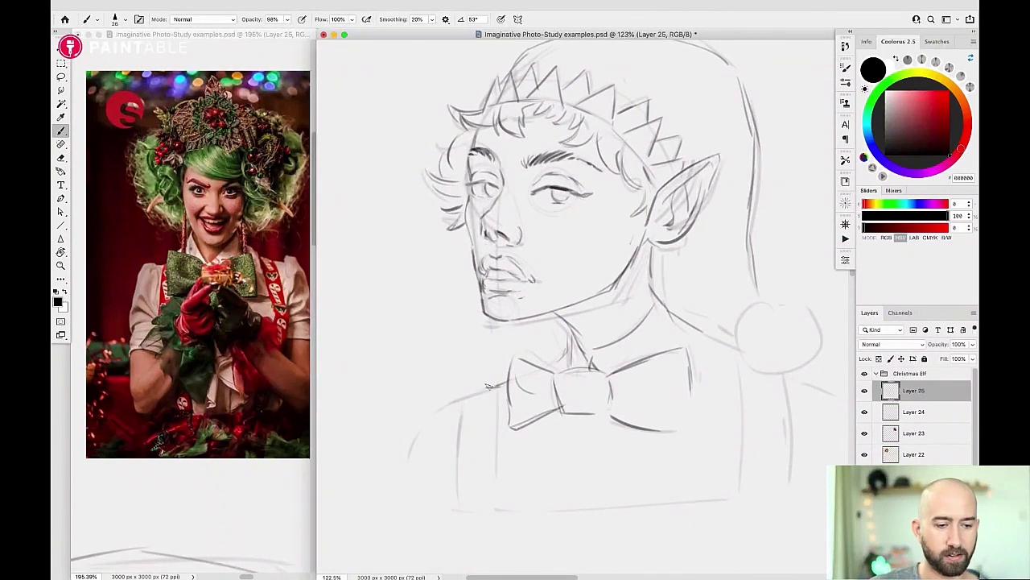
pyautogui.moveTo(487, 386)
pyautogui.mouseDown()
pyautogui.moveTo(463, 396)
pyautogui.moveTo(458, 480)
pyautogui.mouseUp()
pyautogui.moveTo(494, 397); pyautogui.dragTo(499, 503)
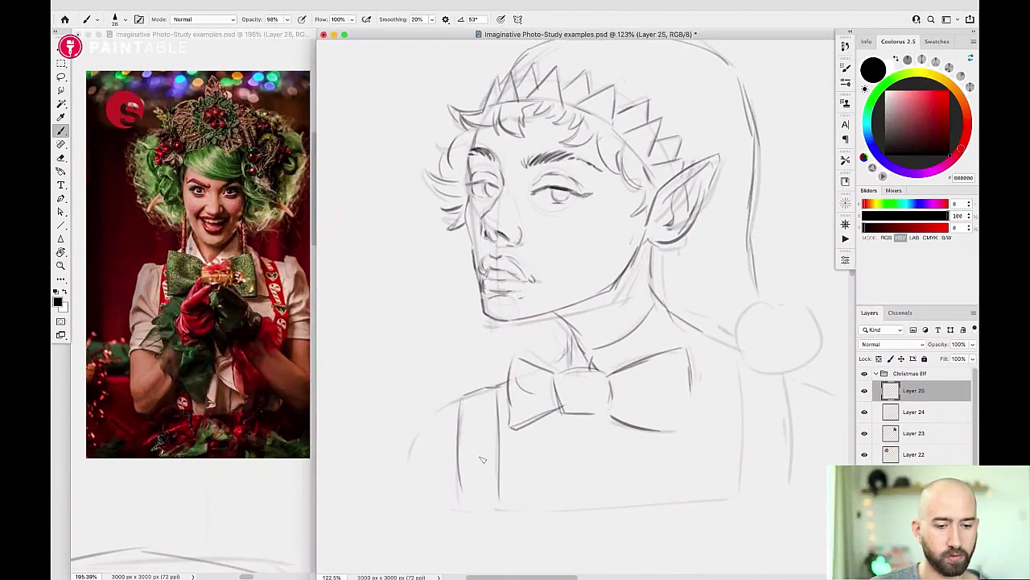
pyautogui.moveTo(459, 412); pyautogui.dragTo(460, 503)
# Outline the far shoulder's puffed sleeve with an inner fold line and a gathered cuff.
pyautogui.moveTo(461, 399)
pyautogui.mouseDown()
pyautogui.moveTo(420, 406)
pyautogui.moveTo(431, 393)
pyautogui.moveTo(417, 405)
pyautogui.moveTo(425, 400)
pyautogui.moveTo(411, 499)
pyautogui.mouseUp()
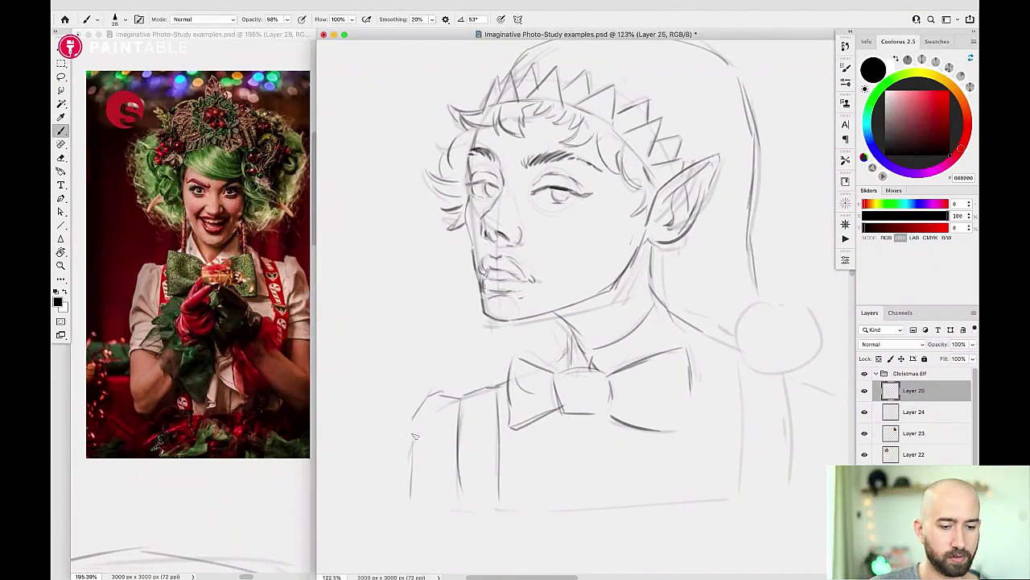
pyautogui.moveTo(415, 436)
pyautogui.mouseDown()
pyautogui.moveTo(422, 485)
pyautogui.moveTo(407, 493)
pyautogui.moveTo(408, 535)
pyautogui.mouseUp()
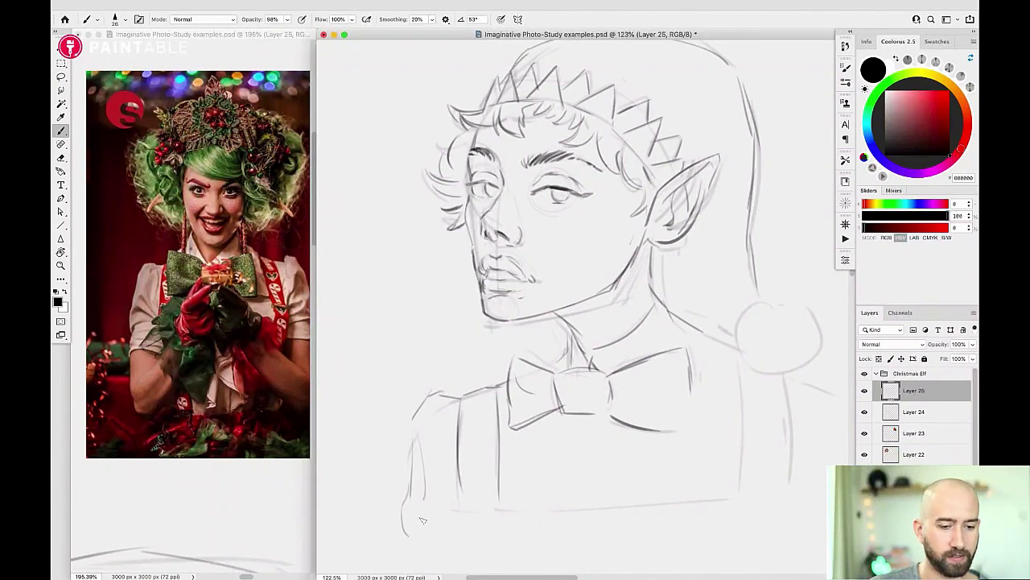
pyautogui.scroll(-5, 422, 520)
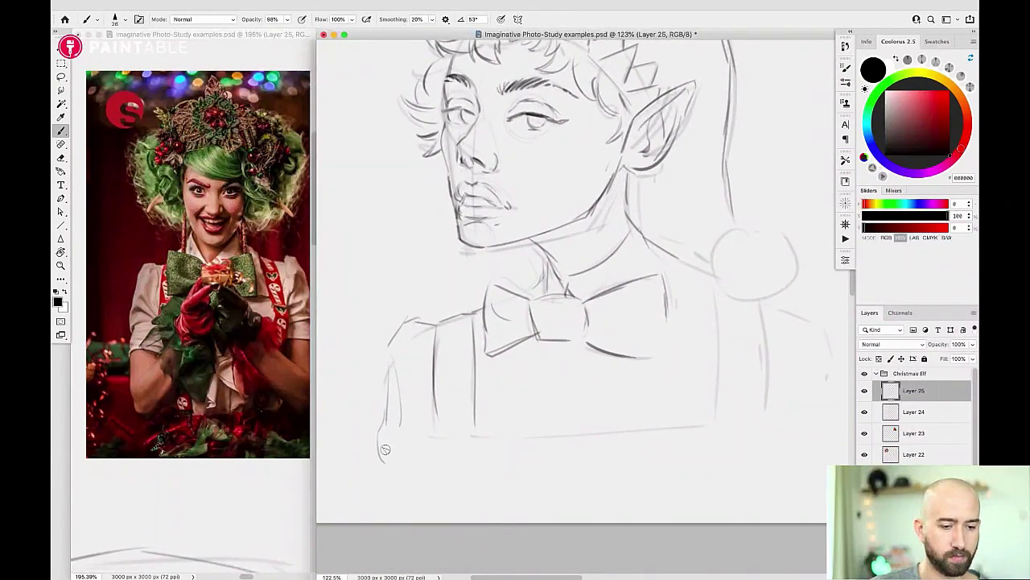
pyautogui.moveTo(385, 450); pyautogui.dragTo(418, 438)
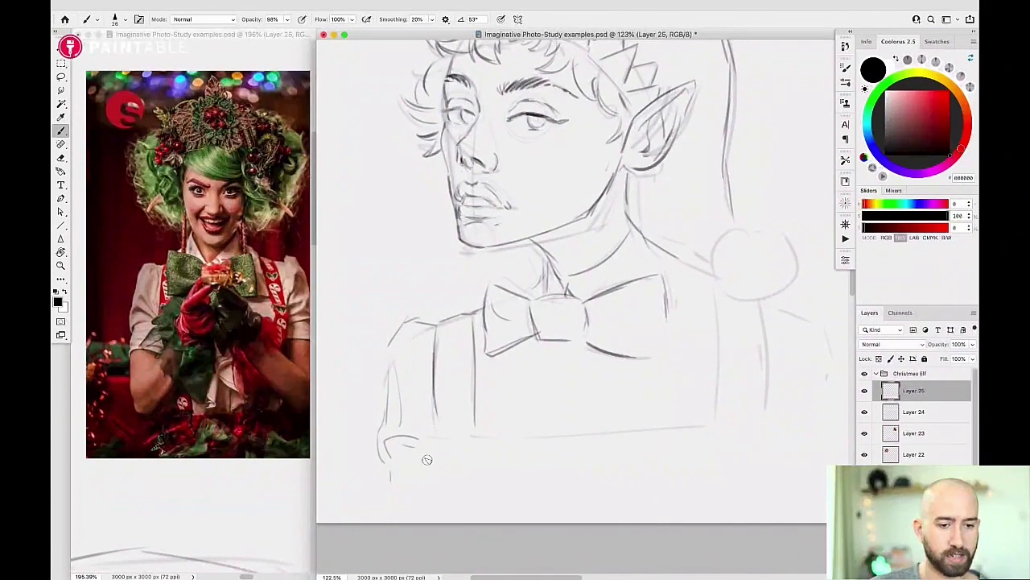
# Draw the near suspender's two edges down the chest and close the outer side of the bow tie's near wing.
pyautogui.scroll(5, 426, 460)
pyautogui.moveTo(668, 341); pyautogui.dragTo(674, 471)
pyautogui.press('super+z')
pyautogui.moveTo(712, 344); pyautogui.dragTo(721, 435)
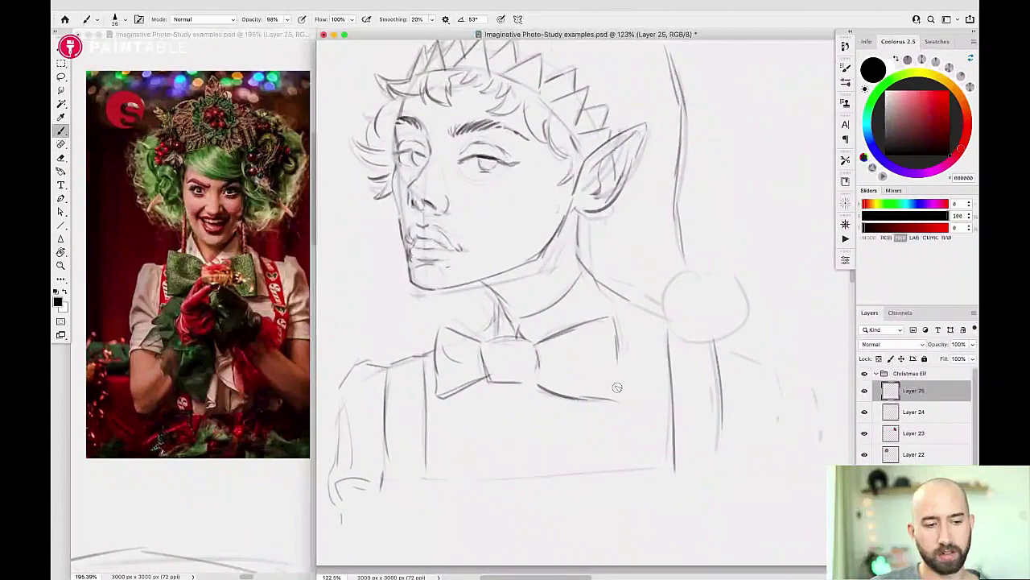
pyautogui.moveTo(614, 357); pyautogui.dragTo(620, 400)
# Add the collar's near edge beside the neck and strengthen the shoulder line toward the pompom.
pyautogui.moveTo(591, 280)
pyautogui.mouseDown()
pyautogui.moveTo(543, 310)
pyautogui.moveTo(606, 316)
pyautogui.mouseUp()
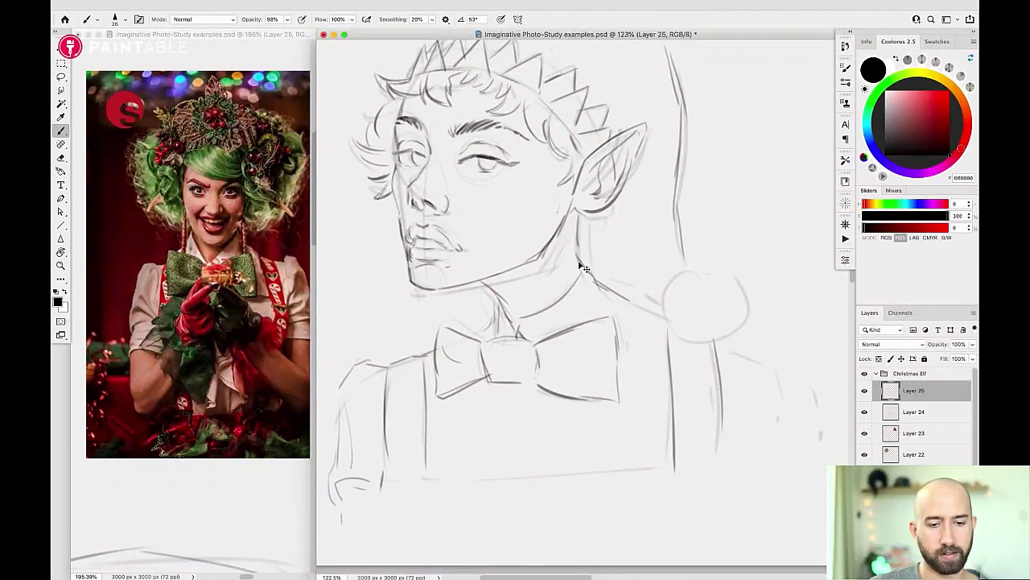
pyautogui.moveTo(584, 266)
pyautogui.mouseDown()
pyautogui.moveTo(607, 299)
pyautogui.moveTo(645, 310)
pyautogui.mouseUp()
pyautogui.hscroll(5, 687, 346)
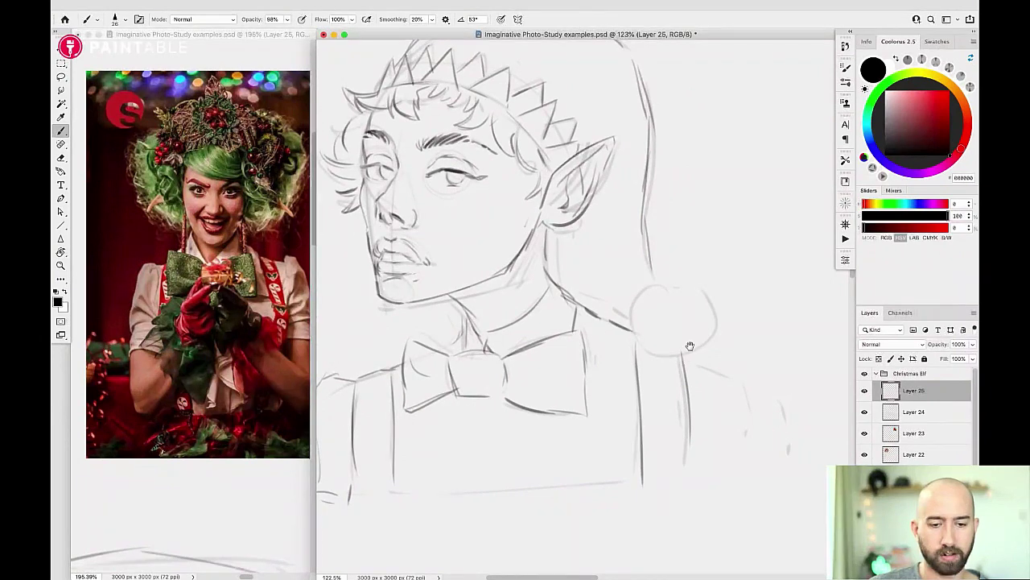
# Outline the near shoulder's puffed sleeve with its peaked top, inner folds and short cuff strokes.
pyautogui.moveTo(665, 358)
pyautogui.mouseDown()
pyautogui.moveTo(714, 361)
pyautogui.moveTo(666, 358)
pyautogui.moveTo(689, 362)
pyautogui.moveTo(717, 339)
pyautogui.moveTo(704, 374)
pyautogui.moveTo(690, 373)
pyautogui.moveTo(699, 421)
pyautogui.mouseUp()
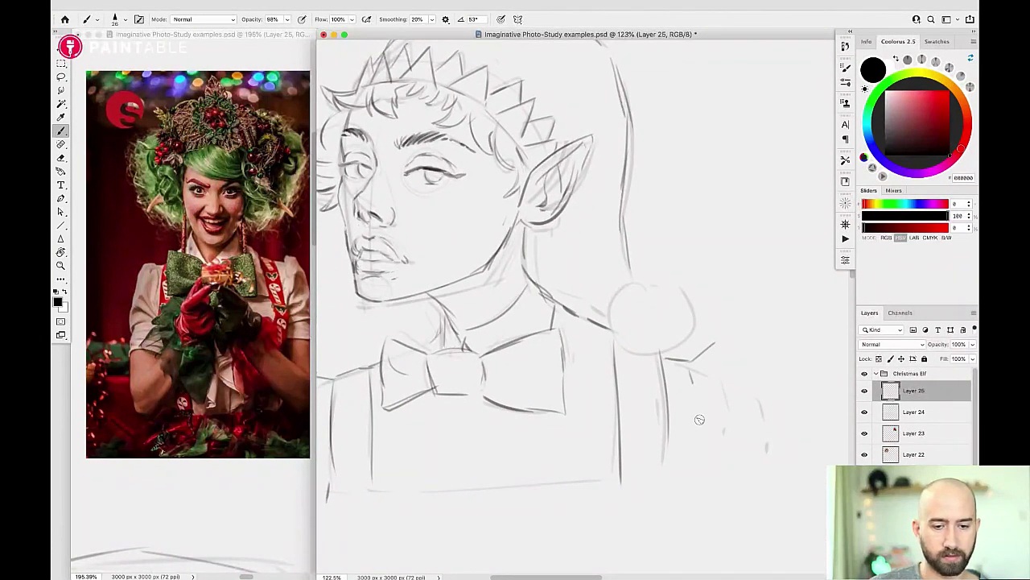
pyautogui.moveTo(713, 343)
pyautogui.mouseDown()
pyautogui.moveTo(742, 366)
pyautogui.moveTo(765, 417)
pyautogui.moveTo(746, 439)
pyautogui.mouseUp()
pyautogui.moveTo(739, 385)
pyautogui.mouseDown()
pyautogui.moveTo(781, 434)
pyautogui.moveTo(764, 407)
pyautogui.moveTo(776, 463)
pyautogui.moveTo(750, 467)
pyautogui.moveTo(745, 407)
pyautogui.moveTo(732, 483)
pyautogui.moveTo(733, 417)
pyautogui.moveTo(727, 489)
pyautogui.mouseUp()
pyautogui.moveTo(698, 432); pyautogui.dragTo(702, 493)
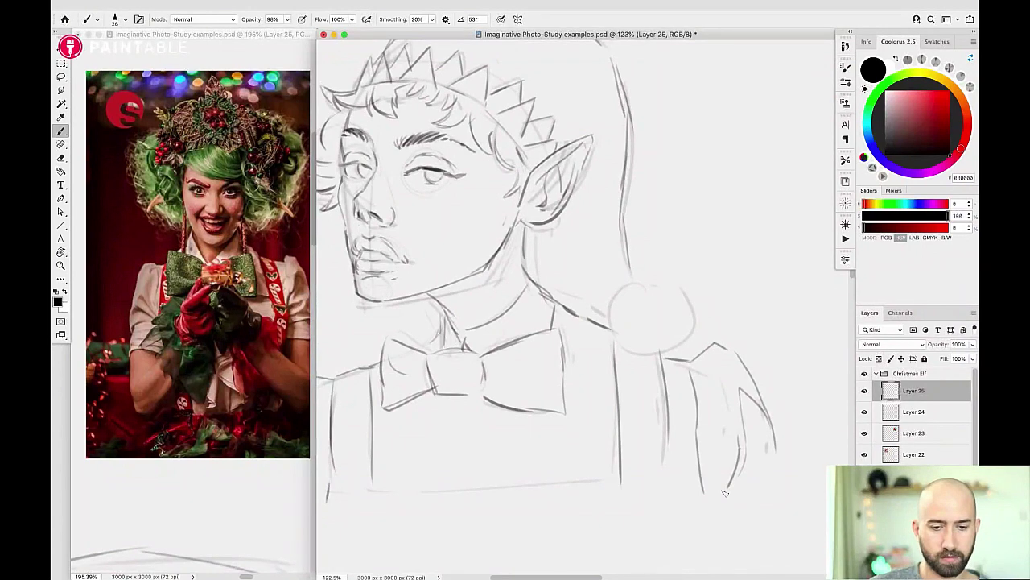
pyautogui.moveTo(771, 456); pyautogui.dragTo(776, 520)
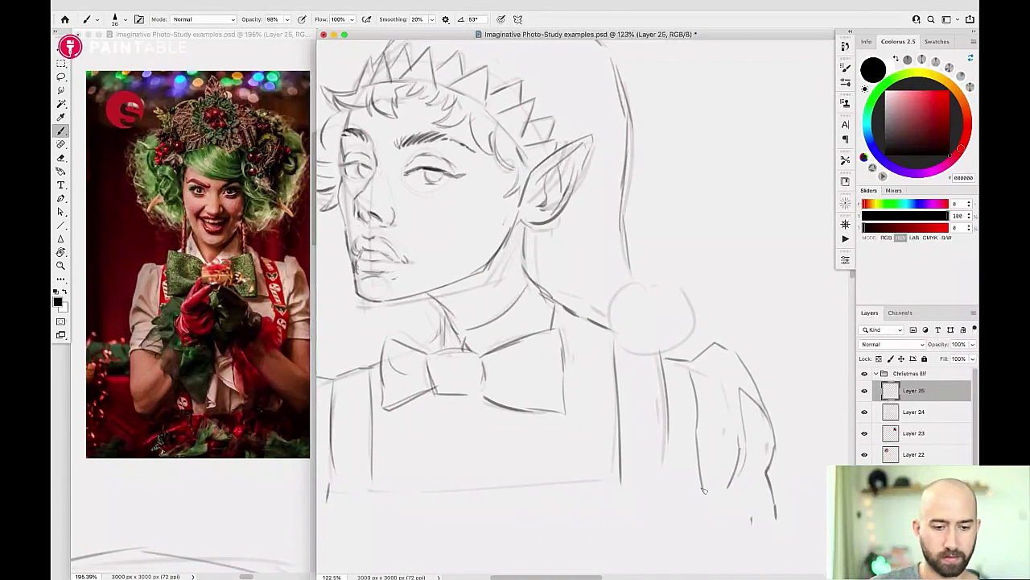
pyautogui.moveTo(704, 528); pyautogui.dragTo(706, 508)
# Erase the rough horizontal line across the chest on Layer 24, and make Layer 25 active again.
pyautogui.scroll(-5, 700, 487)
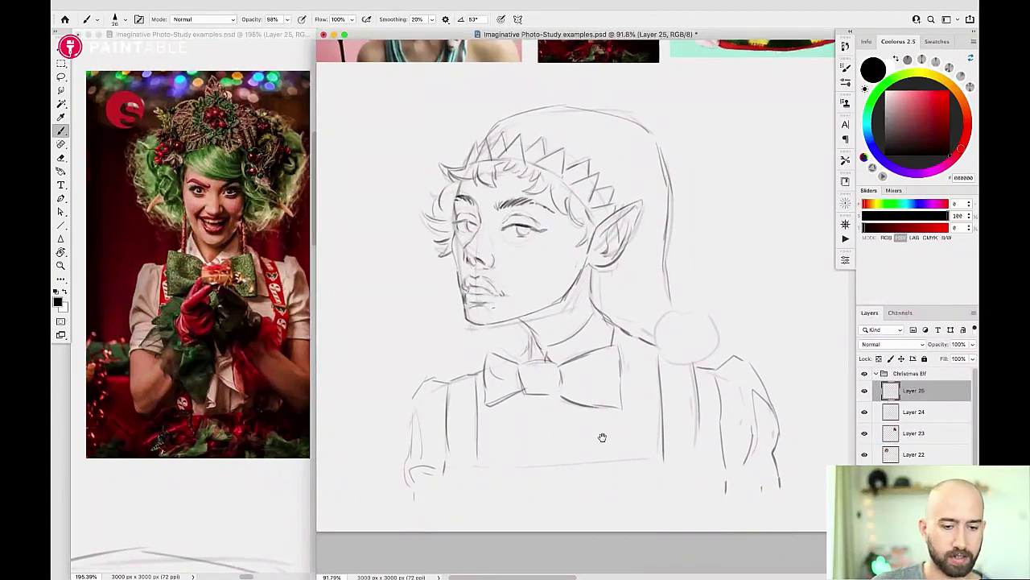
pyautogui.press('e')
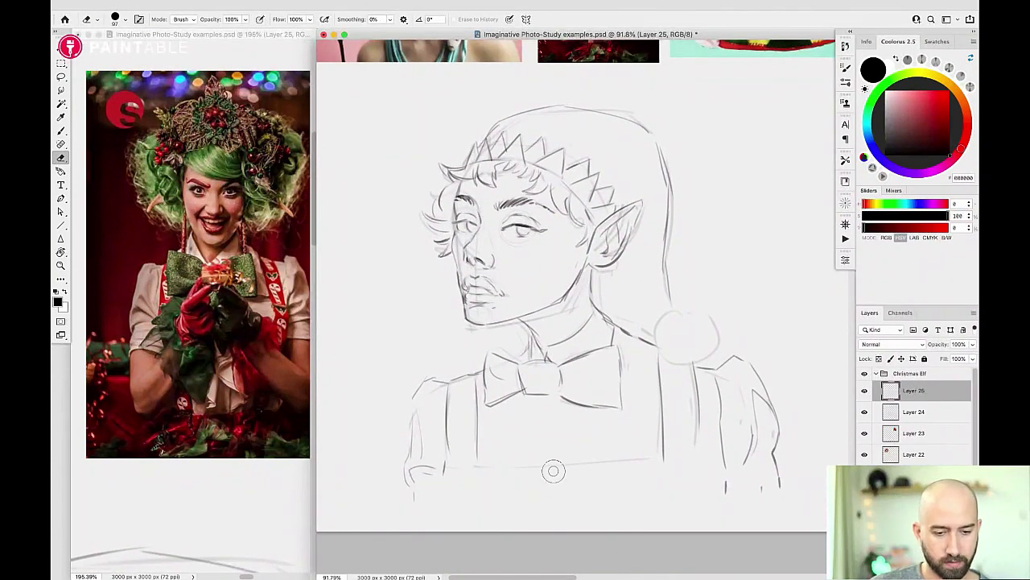
pyautogui.click(902, 412)
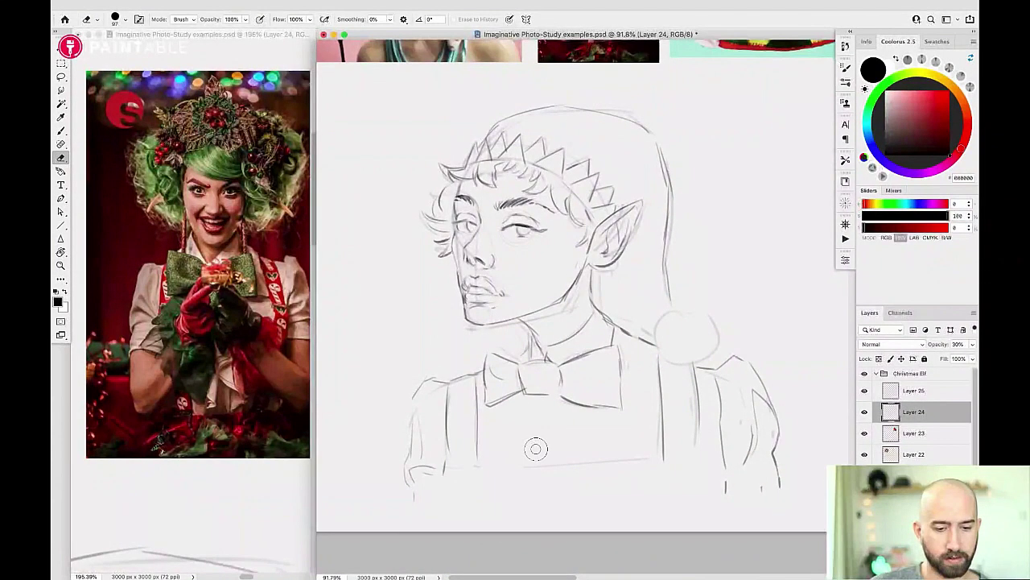
pyautogui.click(910, 392)
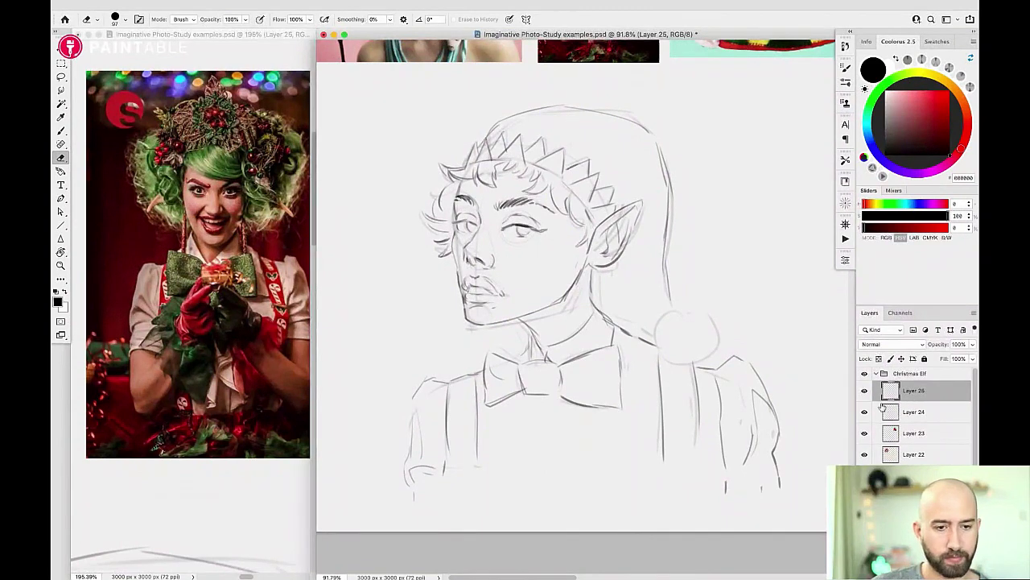
# Return to the Brush tool and hide the rough sketch on Layer 24, toggling it to compare with the clean lines.
pyautogui.press('b')
pyautogui.moveTo(617, 287); pyautogui.dragTo(610, 322)
pyautogui.click(865, 413)
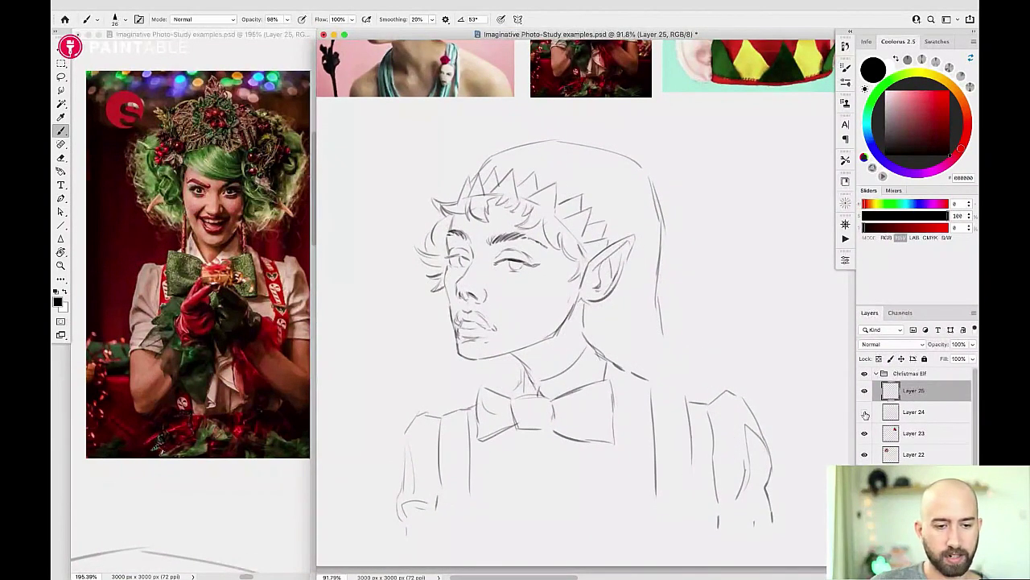
pyautogui.click(866, 413)
pyautogui.click(866, 413)
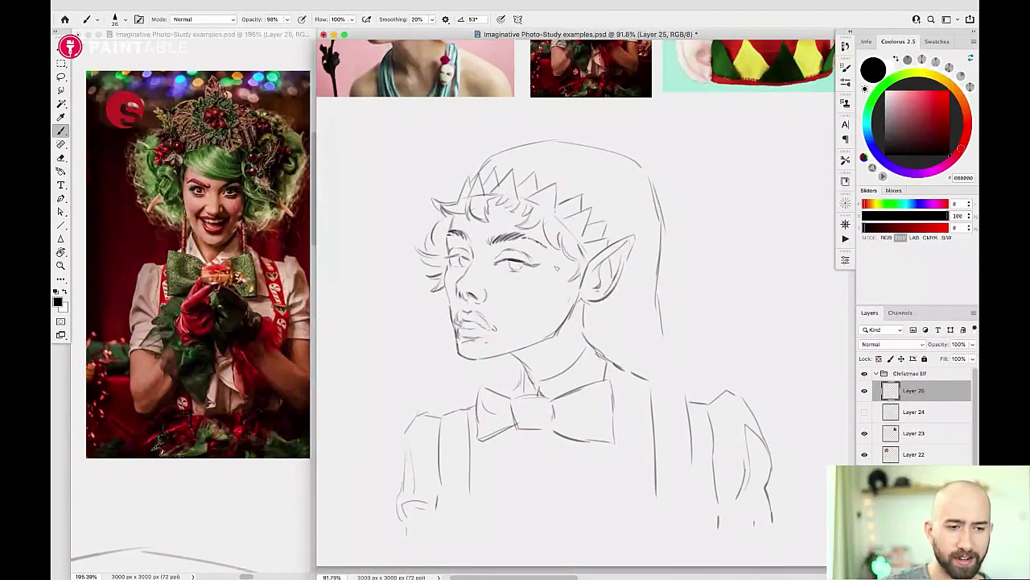
# Examine the elf line sketch and its references in full-screen view, checking the drawing both mirrored and unmirrored.
pyautogui.click(240, 41)
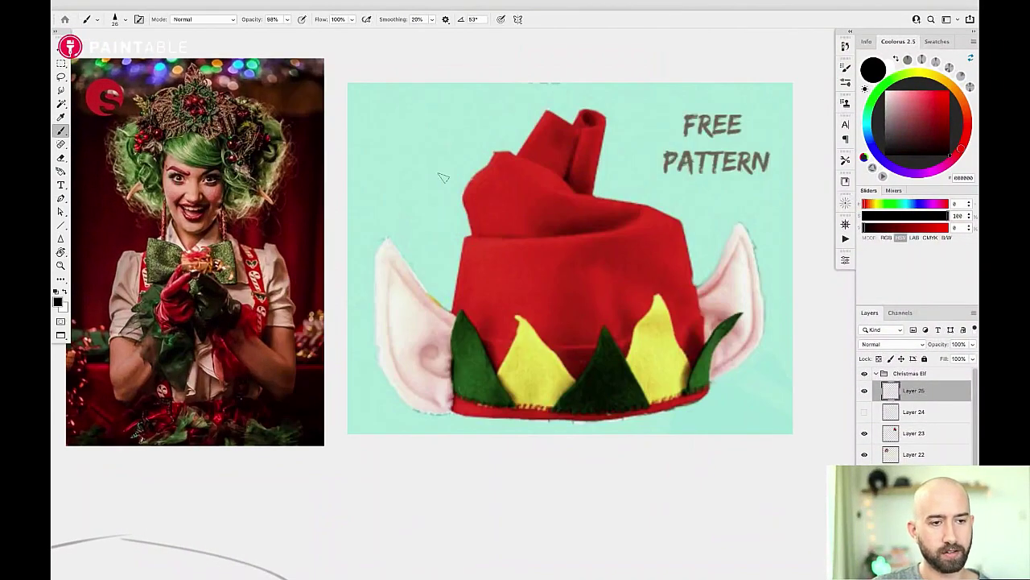
pyautogui.moveTo(367, 285); pyautogui.dragTo(595, 62)
pyautogui.moveTo(387, 326); pyautogui.dragTo(552, 141)
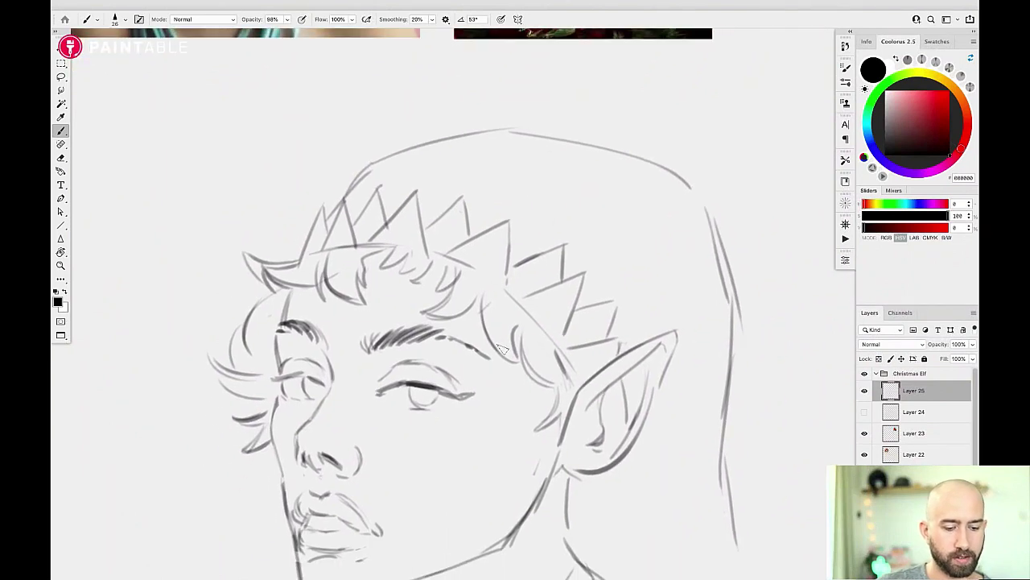
pyautogui.scroll(-5, 499, 322)
pyautogui.moveTo(465, 271); pyautogui.dragTo(461, 219)
pyautogui.press('h')
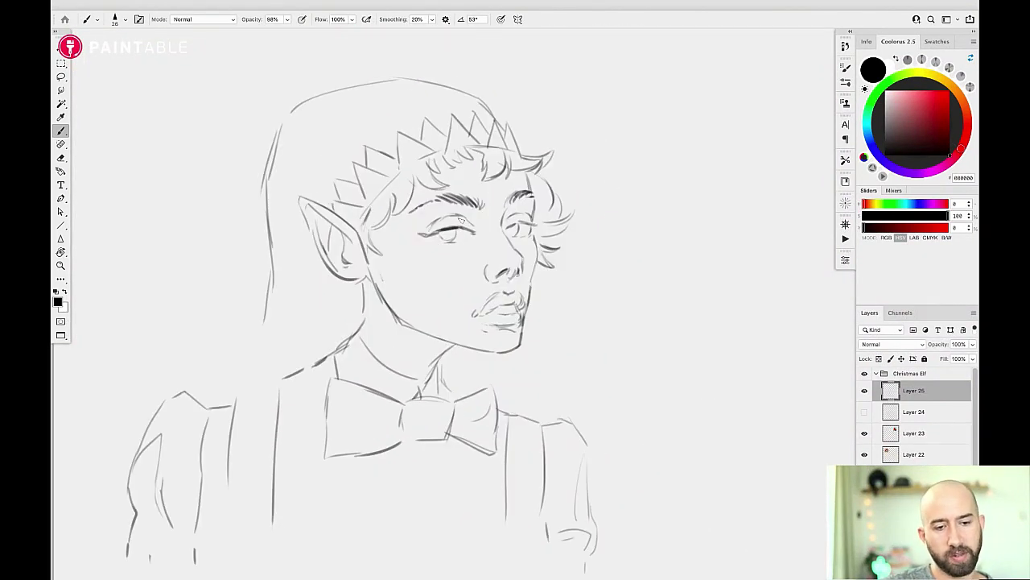
pyautogui.hotkey('ctrl', 'shift', 'h')
pyautogui.moveTo(579, 343); pyautogui.dragTo(558, 341)
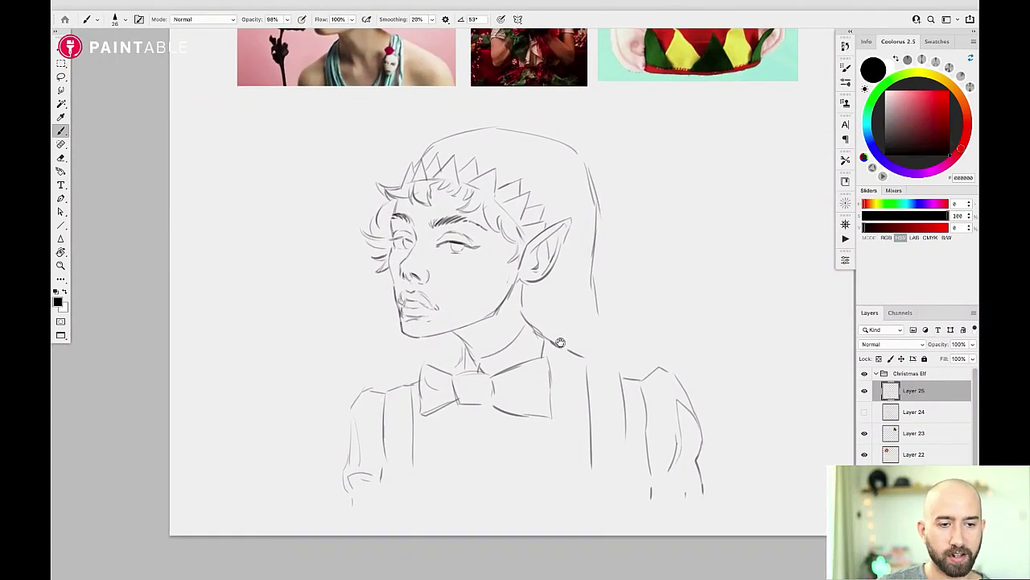
pyautogui.moveTo(591, 291); pyautogui.dragTo(563, 303)
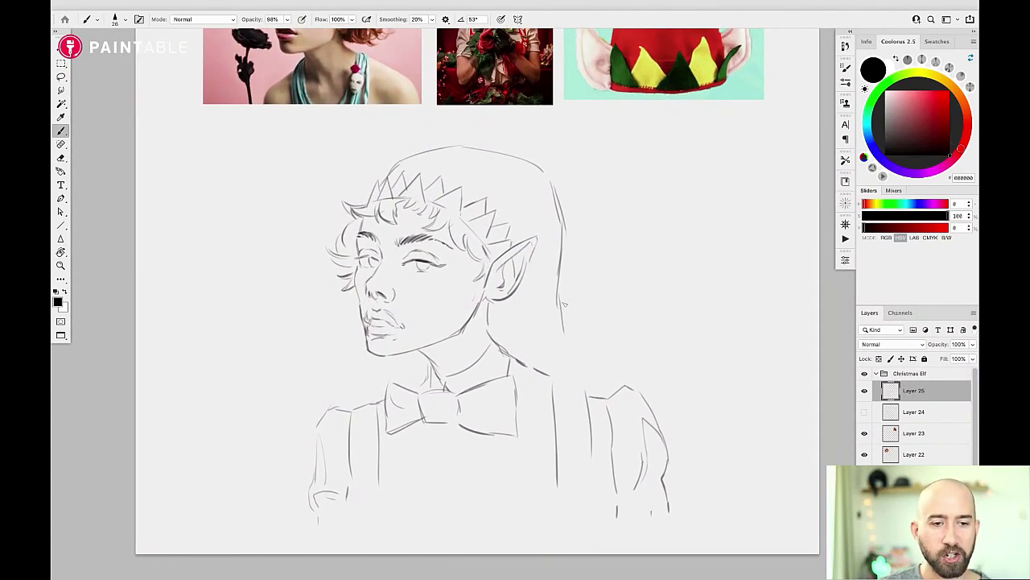
# Show the rough sketch on Layer 24 and reposition the Layer 25 line drawing against it.
pyautogui.press('v')
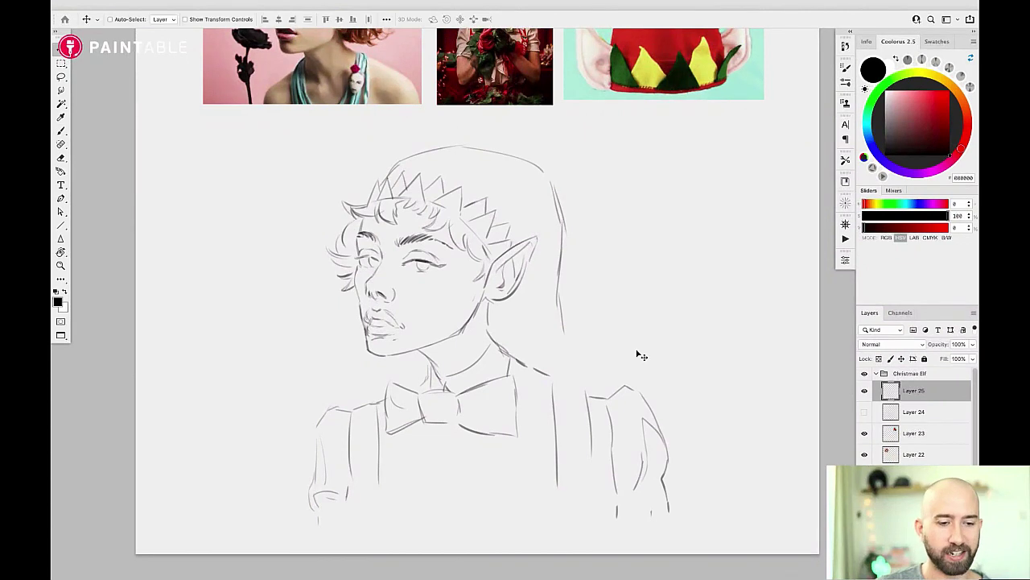
pyautogui.moveTo(577, 350)
pyautogui.mouseDown()
pyautogui.moveTo(591, 341)
pyautogui.moveTo(574, 336)
pyautogui.mouseUp()
pyautogui.press('b')
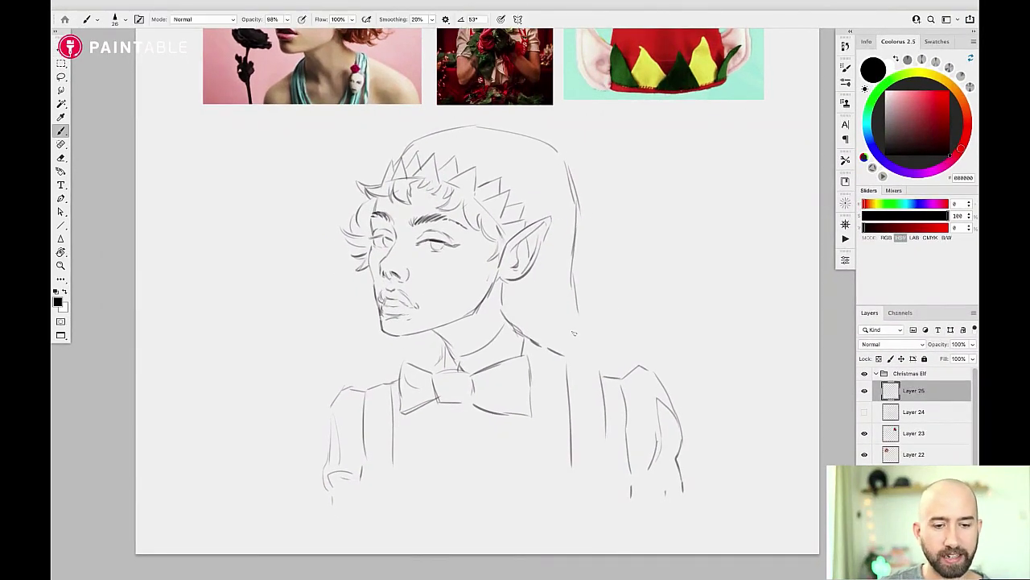
pyautogui.click(865, 412)
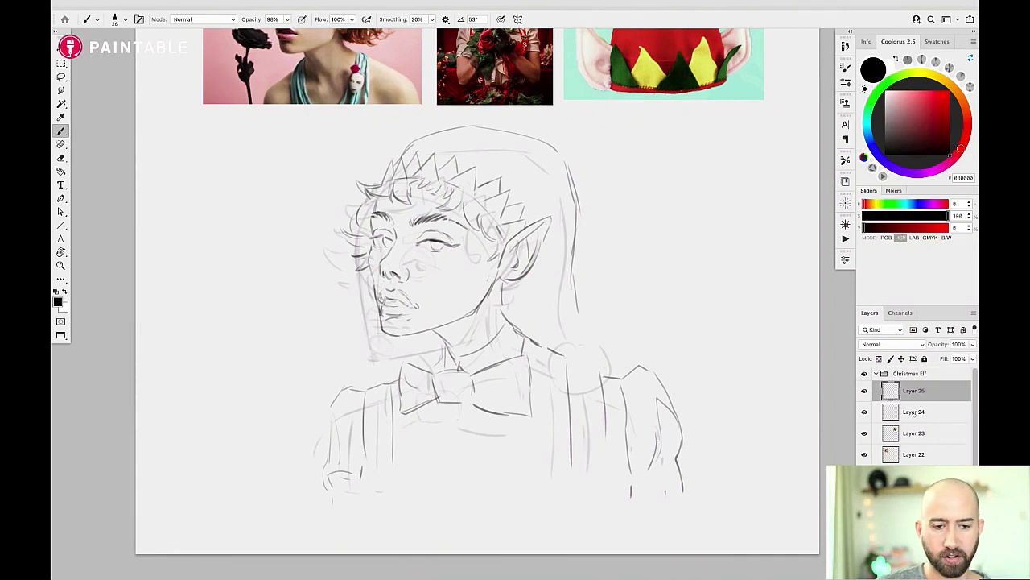
pyautogui.press('v')
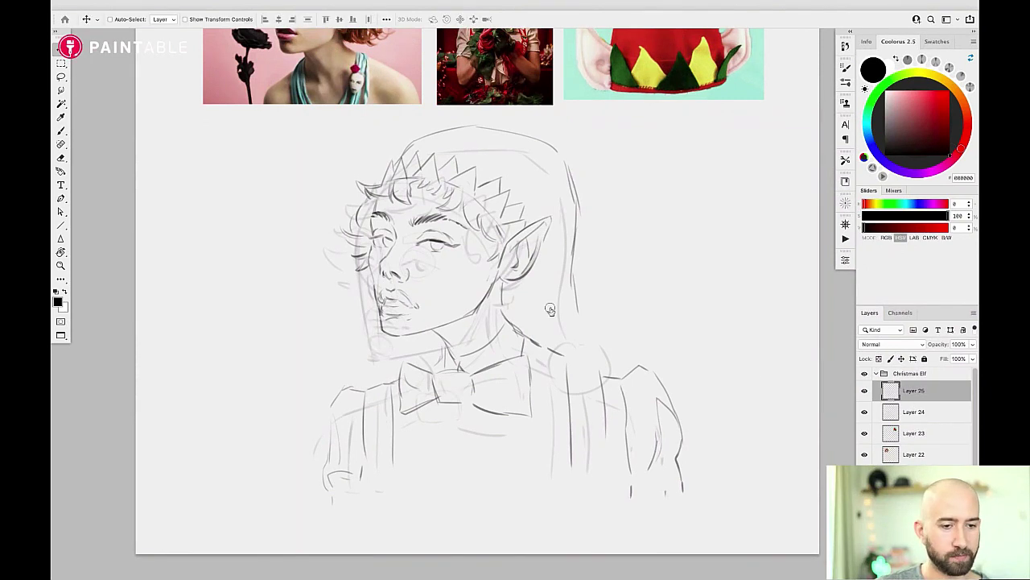
pyautogui.moveTo(551, 310)
pyautogui.mouseDown()
pyautogui.moveTo(539, 333)
pyautogui.moveTo(533, 324)
pyautogui.moveTo(543, 324)
pyautogui.mouseUp()
# Nudge the line drawing into alignment with the rough sketch, trace the first arc of the hat's pom-pom and hide Layer 24.
pyautogui.click(404, 6)
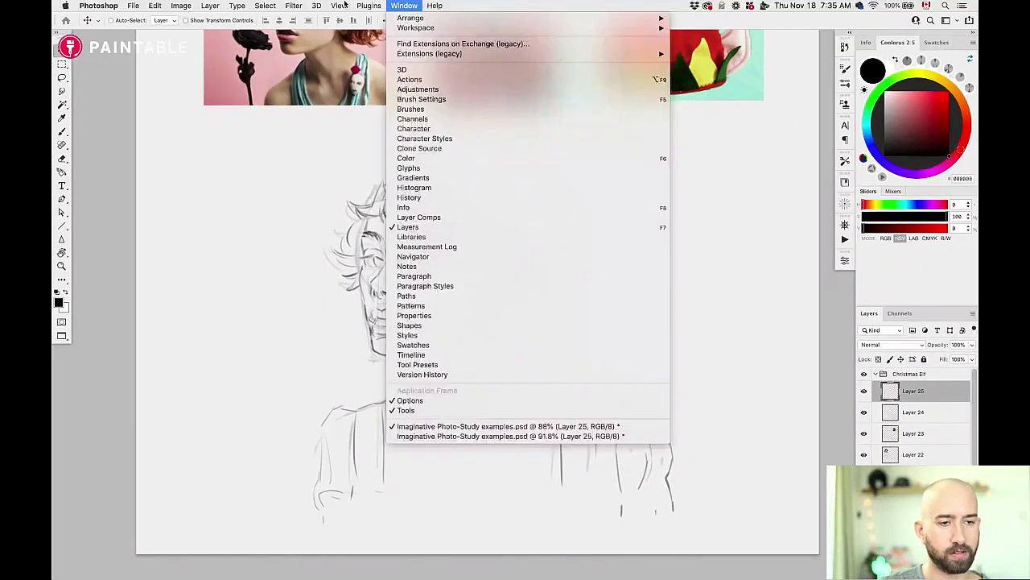
pyautogui.moveTo(339, 5)
pyautogui.click(386, 255)
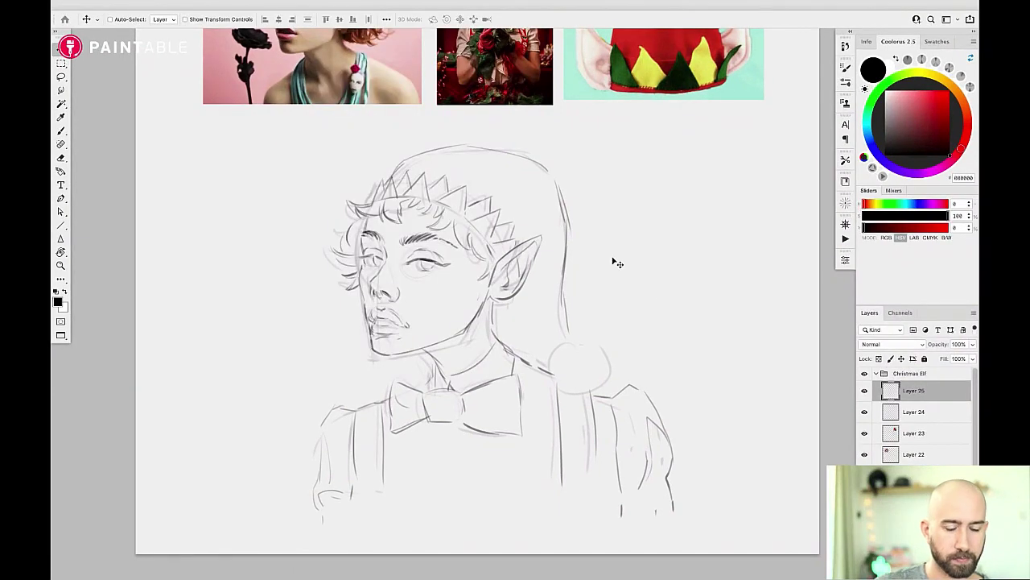
pyautogui.moveTo(588, 369)
pyautogui.mouseDown()
pyautogui.moveTo(577, 375)
pyautogui.moveTo(596, 374)
pyautogui.mouseUp()
pyautogui.press('b')
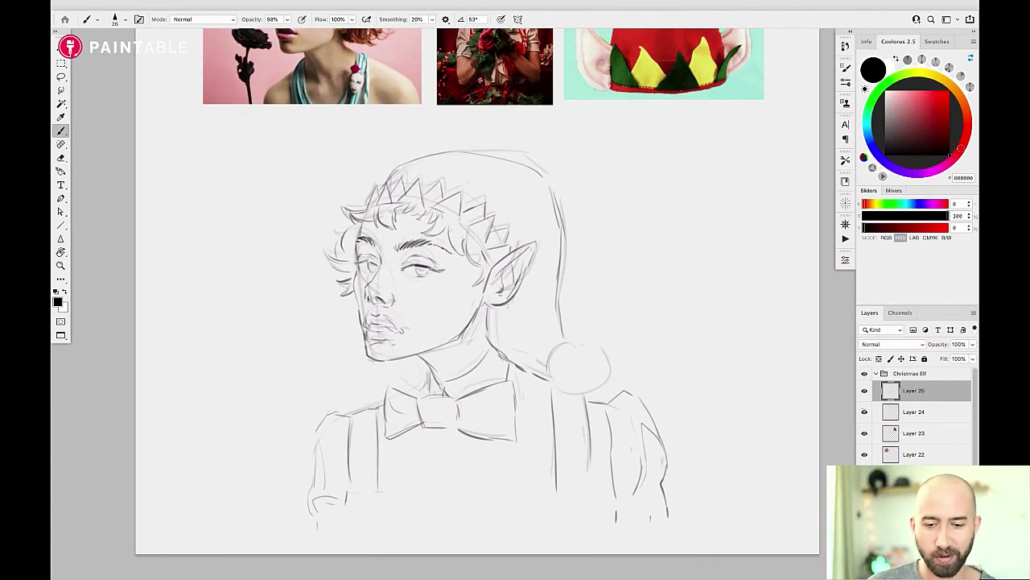
pyautogui.click(867, 415)
# Darken the upper lash lines of both eyes with winged outer corners, and reinforce the near eye's lid crease.
pyautogui.scroll(5, 461, 264)
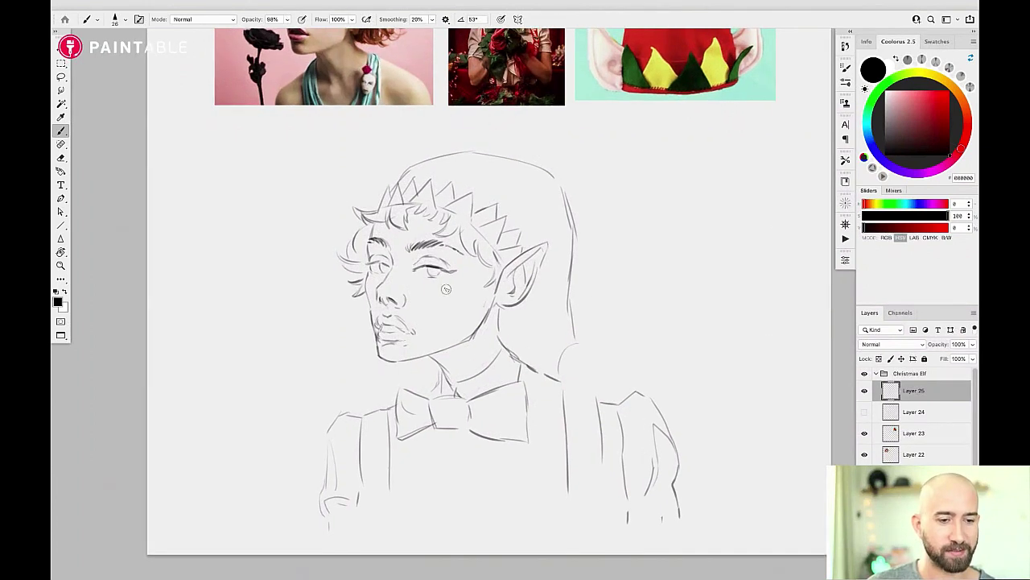
pyautogui.moveTo(479, 274); pyautogui.dragTo(495, 306)
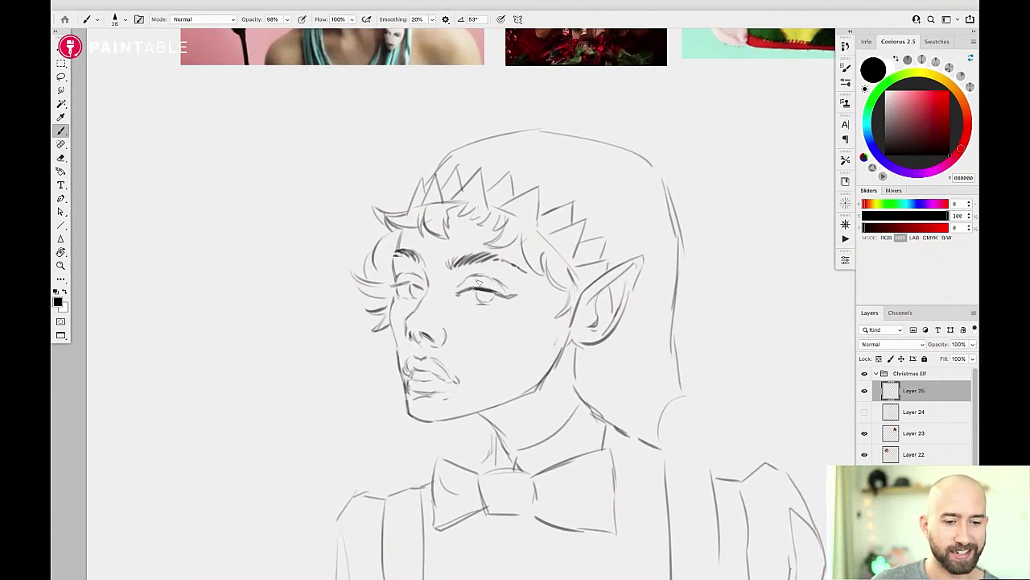
pyautogui.moveTo(531, 348); pyautogui.dragTo(550, 295)
pyautogui.moveTo(466, 284); pyautogui.dragTo(551, 252)
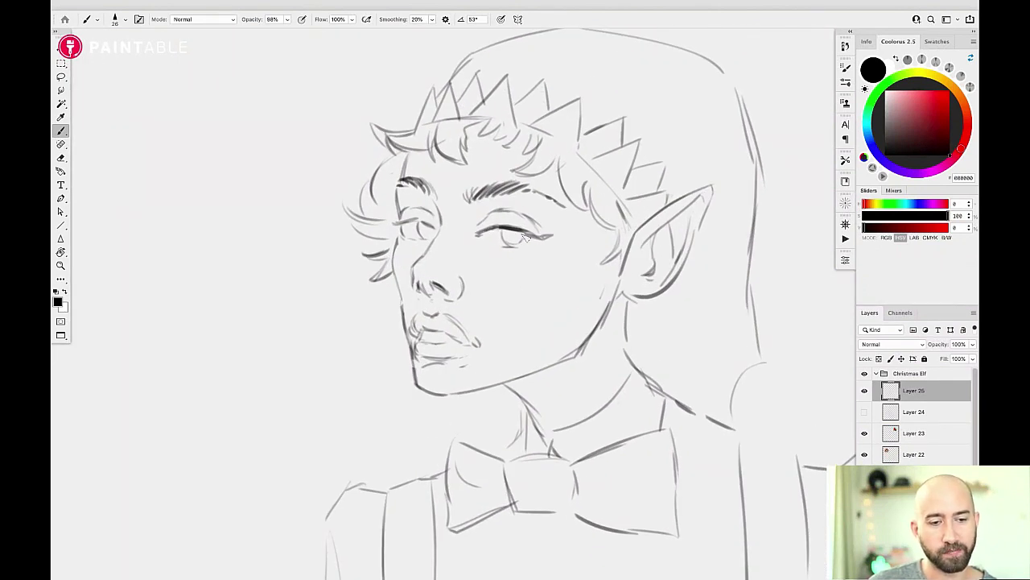
pyautogui.moveTo(507, 243); pyautogui.dragTo(515, 243)
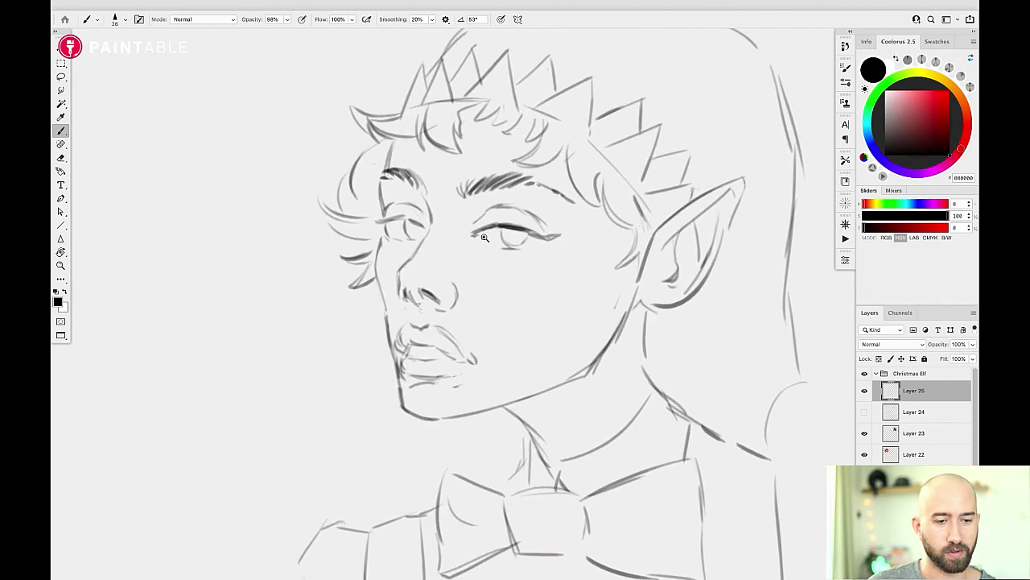
pyautogui.moveTo(421, 231)
pyautogui.mouseDown()
pyautogui.moveTo(404, 218)
pyautogui.moveTo(371, 221)
pyautogui.moveTo(382, 227)
pyautogui.mouseUp()
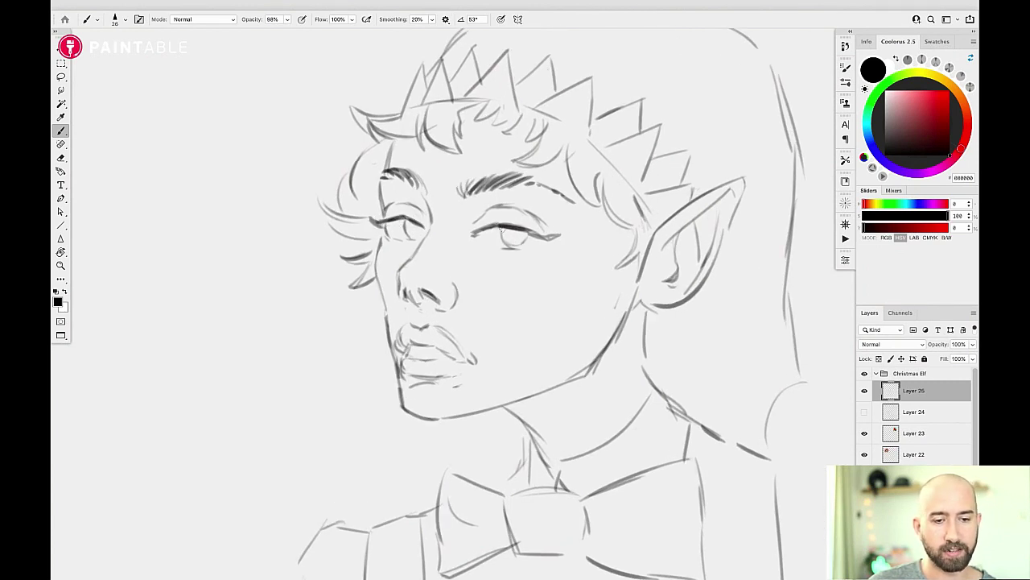
pyautogui.moveTo(501, 228); pyautogui.dragTo(564, 233)
pyautogui.moveTo(488, 212); pyautogui.dragTo(473, 220)
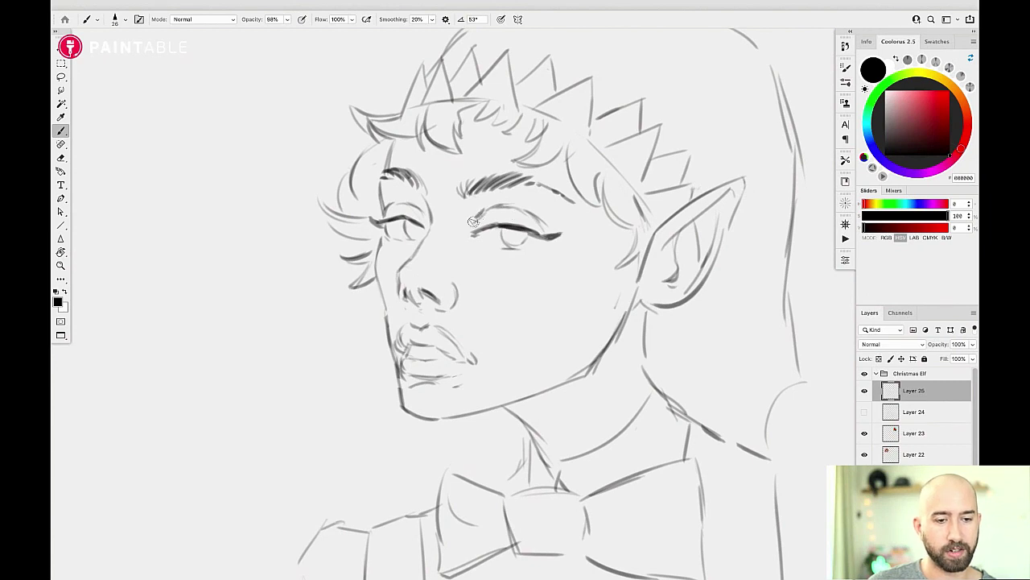
# Sketch a candy cane sticking out of the elf's lips, with a hooked end and curved stripe lines, undoing unsatisfactory strokes.
pyautogui.moveTo(660, 221); pyautogui.dragTo(607, 169)
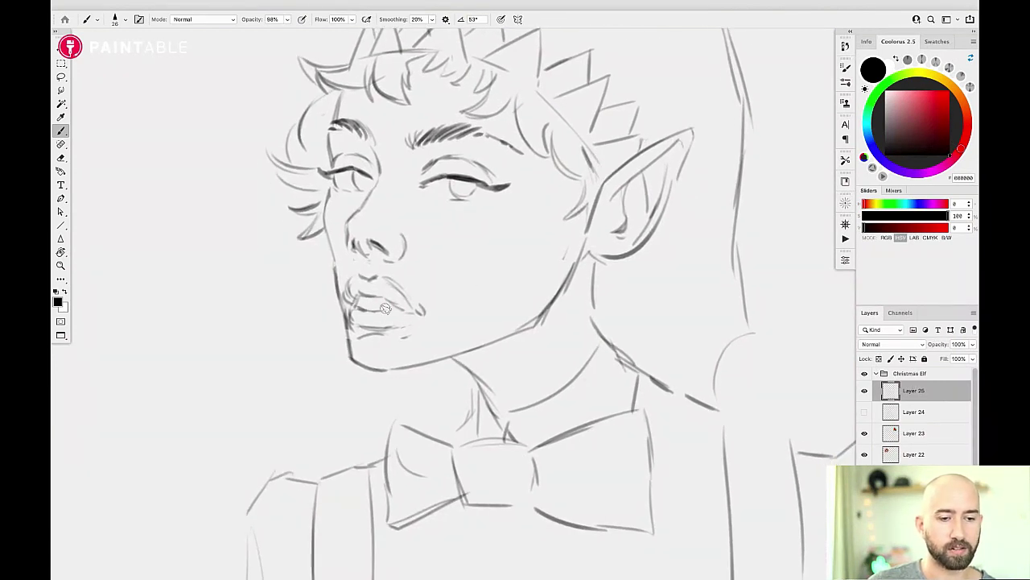
pyautogui.moveTo(370, 302)
pyautogui.mouseDown()
pyautogui.moveTo(482, 283)
pyautogui.moveTo(300, 306)
pyautogui.mouseUp()
pyautogui.hotkey('ctrl', 'z')
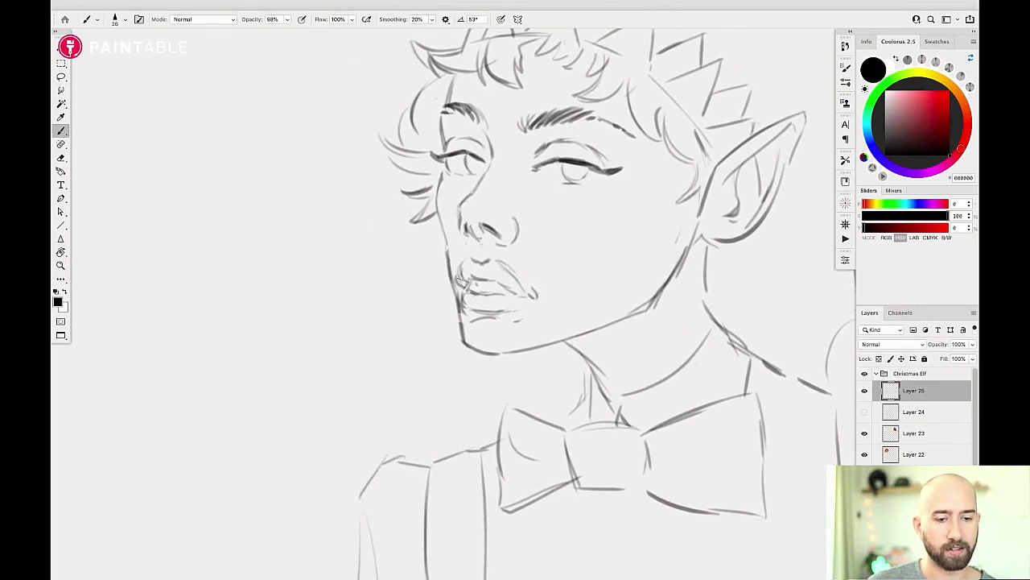
pyautogui.moveTo(470, 280); pyautogui.dragTo(338, 294)
pyautogui.moveTo(339, 296); pyautogui.dragTo(316, 344)
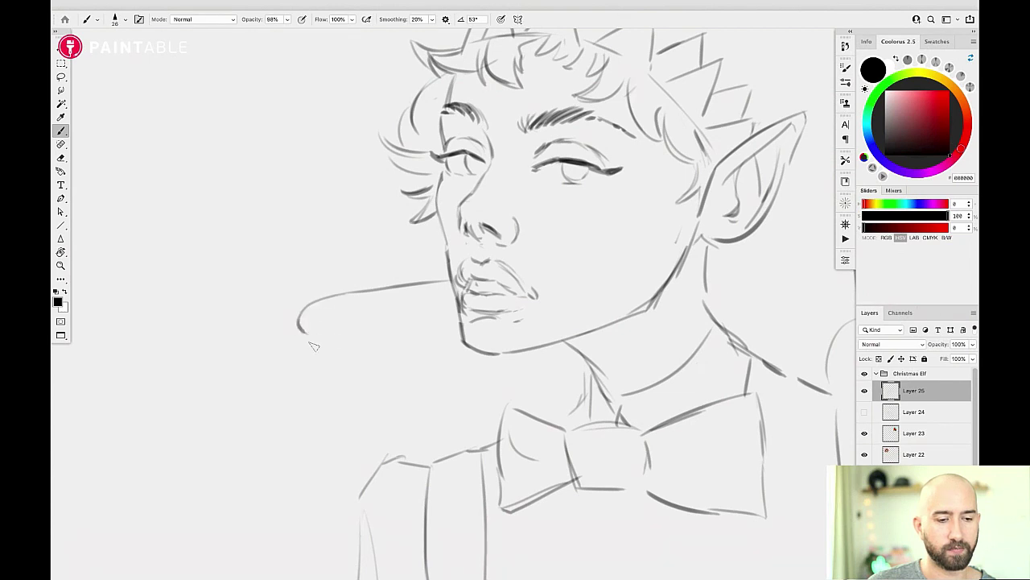
pyautogui.hotkey('ctrl', 'z')
pyautogui.moveTo(351, 293)
pyautogui.mouseDown()
pyautogui.moveTo(342, 358)
pyautogui.moveTo(285, 358)
pyautogui.moveTo(371, 348)
pyautogui.moveTo(354, 359)
pyautogui.moveTo(357, 350)
pyautogui.moveTo(324, 354)
pyautogui.moveTo(308, 339)
pyautogui.moveTo(319, 313)
pyautogui.moveTo(313, 322)
pyautogui.moveTo(447, 281)
pyautogui.moveTo(324, 323)
pyautogui.moveTo(493, 283)
pyautogui.mouseUp()
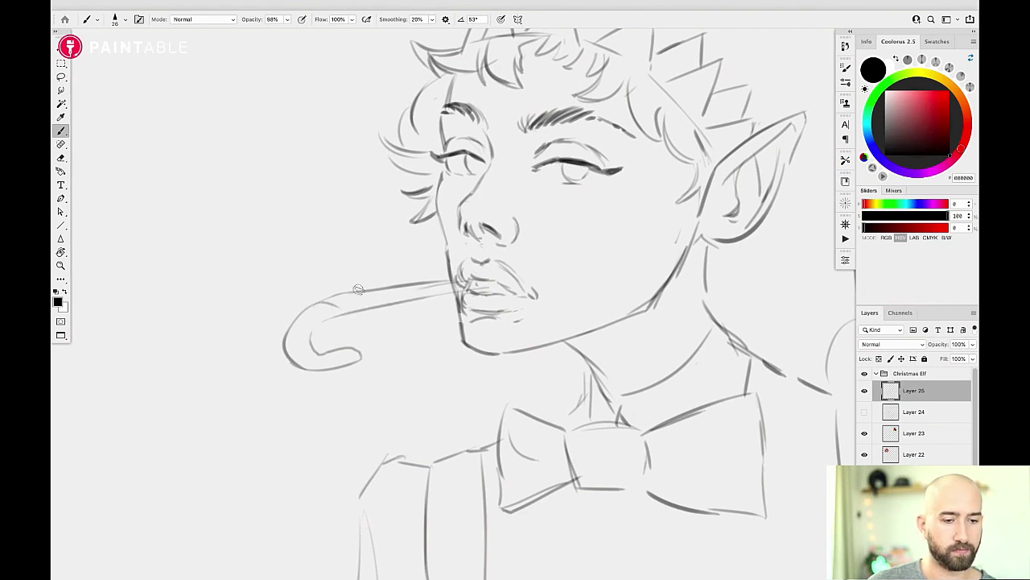
pyautogui.moveTo(359, 289); pyautogui.dragTo(438, 285)
pyautogui.moveTo(306, 332); pyautogui.dragTo(290, 342)
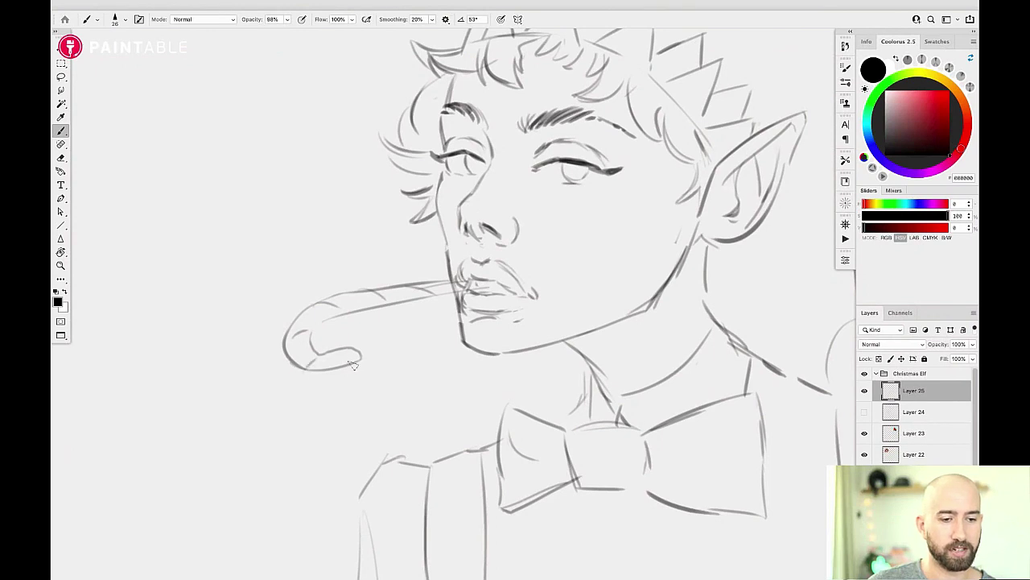
pyautogui.moveTo(284, 342); pyautogui.dragTo(286, 358)
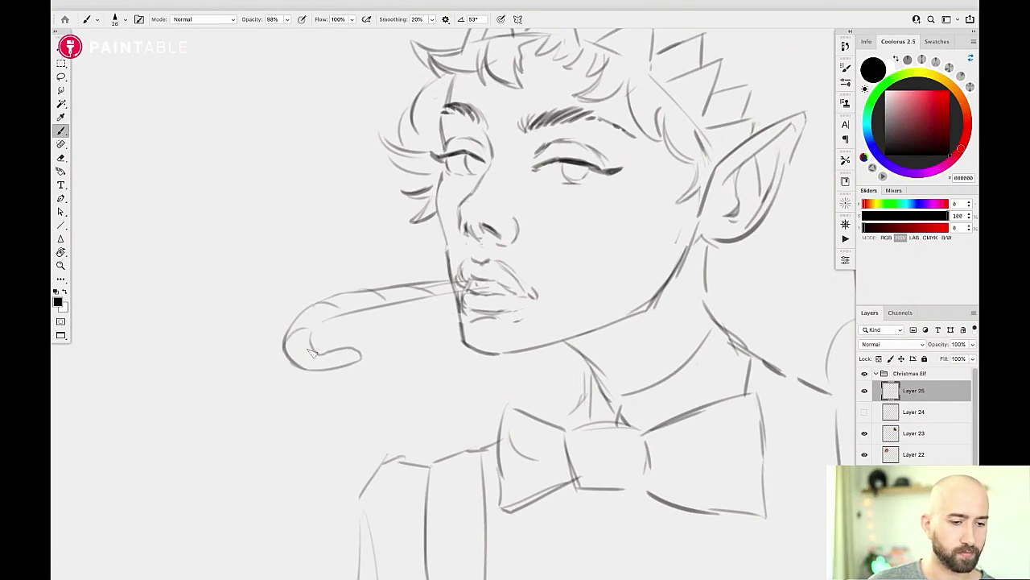
# Complete the fluffy outline of the hat's pom-pom and draw the hat tail's inner edge from below the ear towards it.
pyautogui.scroll(-3, 441, 338)
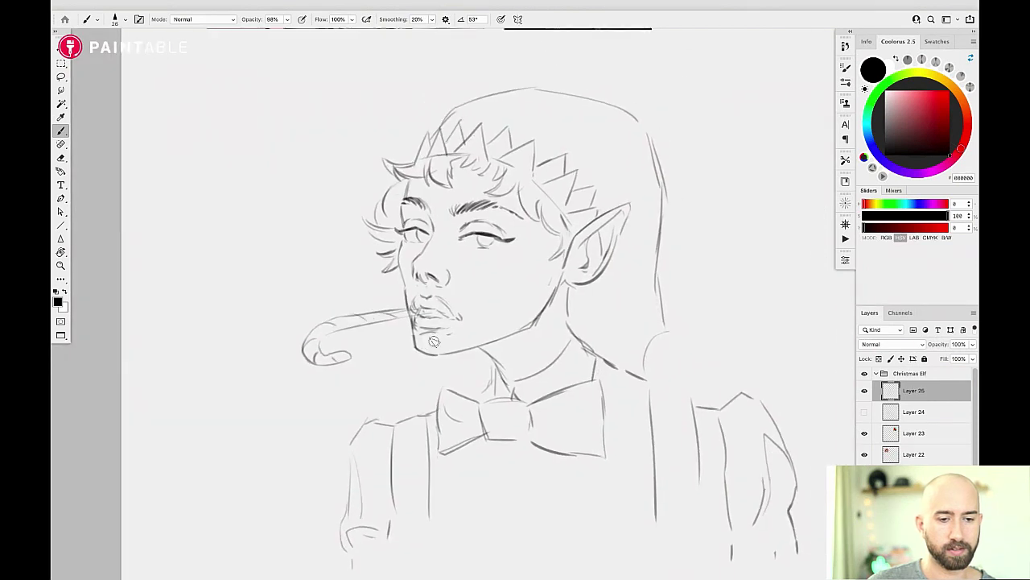
pyautogui.moveTo(597, 289); pyautogui.dragTo(575, 300)
pyautogui.moveTo(640, 320)
pyautogui.mouseDown()
pyautogui.moveTo(697, 322)
pyautogui.moveTo(704, 373)
pyautogui.moveTo(624, 359)
pyautogui.moveTo(650, 316)
pyautogui.mouseUp()
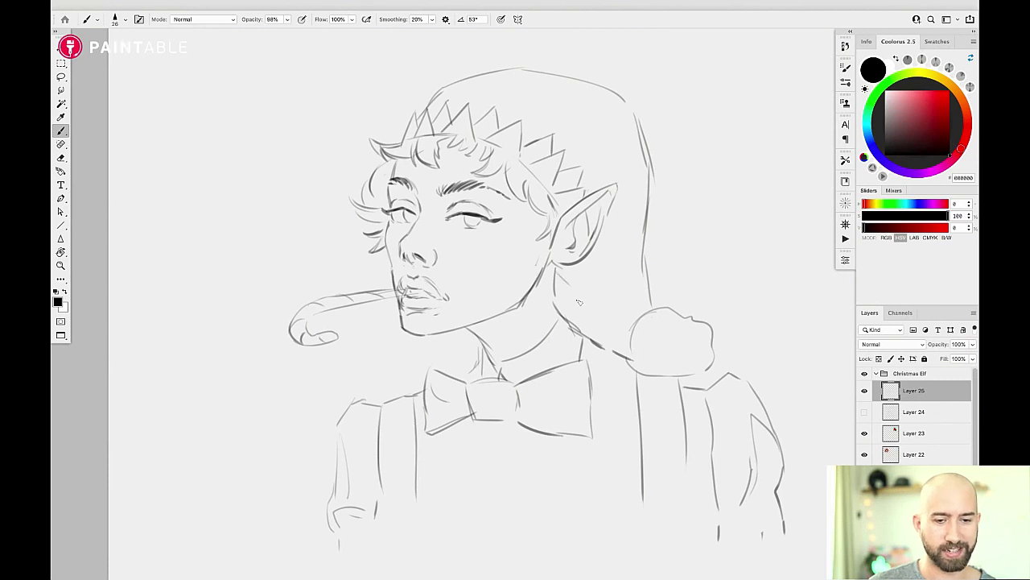
pyautogui.moveTo(568, 287); pyautogui.dragTo(607, 335)
pyautogui.moveTo(646, 259)
pyautogui.mouseDown()
pyautogui.moveTo(652, 308)
pyautogui.moveTo(598, 325)
pyautogui.moveTo(558, 317)
pyautogui.mouseUp()
pyautogui.moveTo(604, 281)
pyautogui.mouseDown()
pyautogui.moveTo(579, 309)
pyautogui.moveTo(595, 293)
pyautogui.mouseUp()
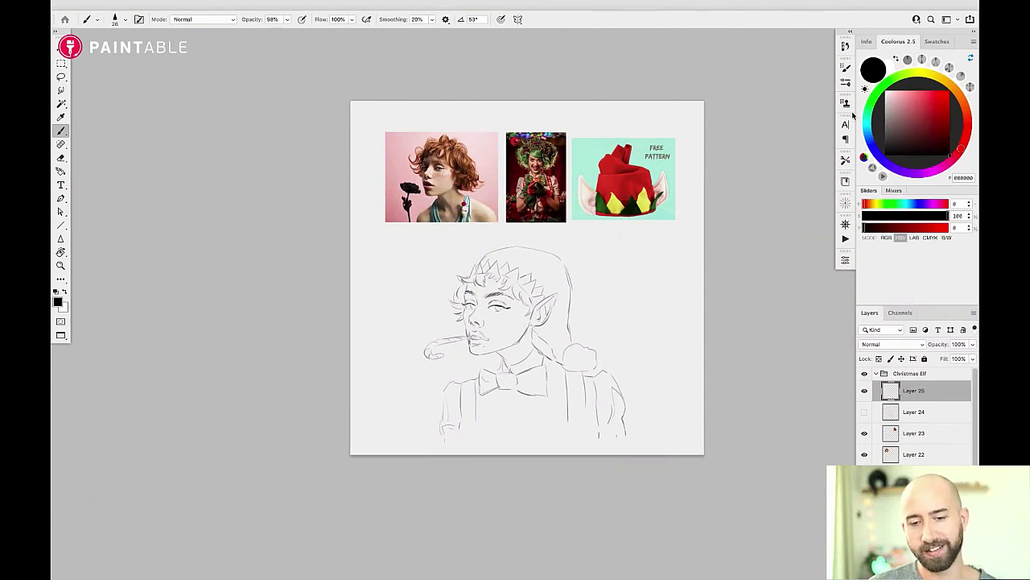
# Select the candy cane with the Lasso tool and scale it down close against the lips.
pyautogui.scroll(1, 447, 316)
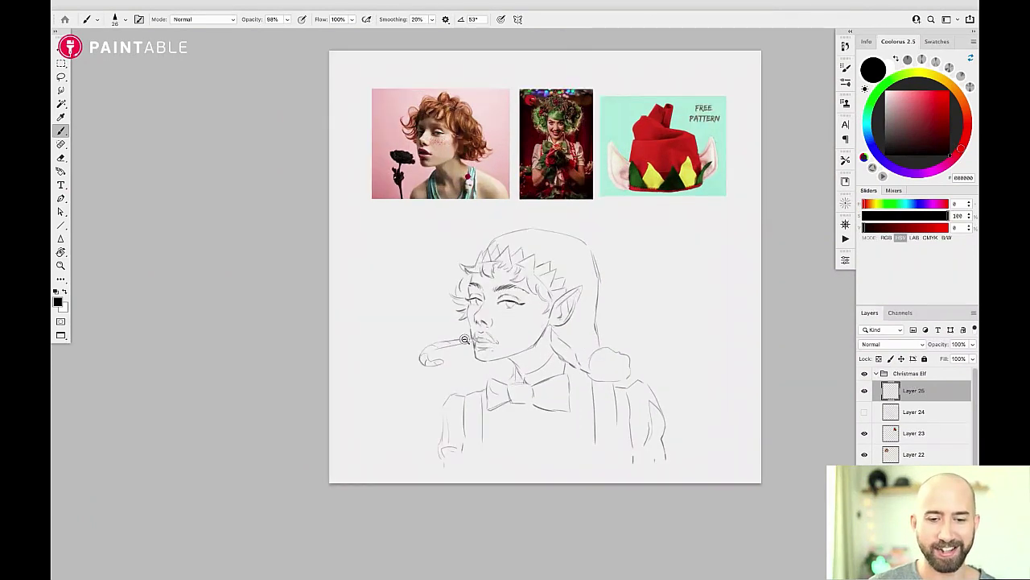
pyautogui.press('l')
pyautogui.moveTo(485, 351)
pyautogui.mouseDown()
pyautogui.moveTo(464, 331)
pyautogui.moveTo(416, 342)
pyautogui.moveTo(435, 382)
pyautogui.moveTo(483, 348)
pyautogui.mouseUp()
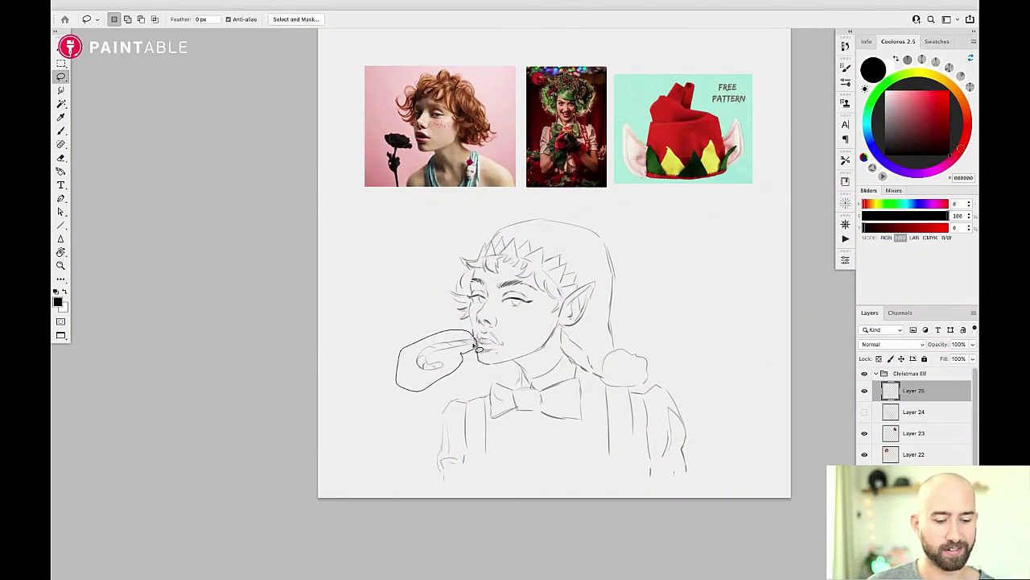
pyautogui.press('v')
pyautogui.hotkey('ctrl', 't')
pyautogui.moveTo(397, 362); pyautogui.dragTo(468, 345)
pyautogui.press('Return')
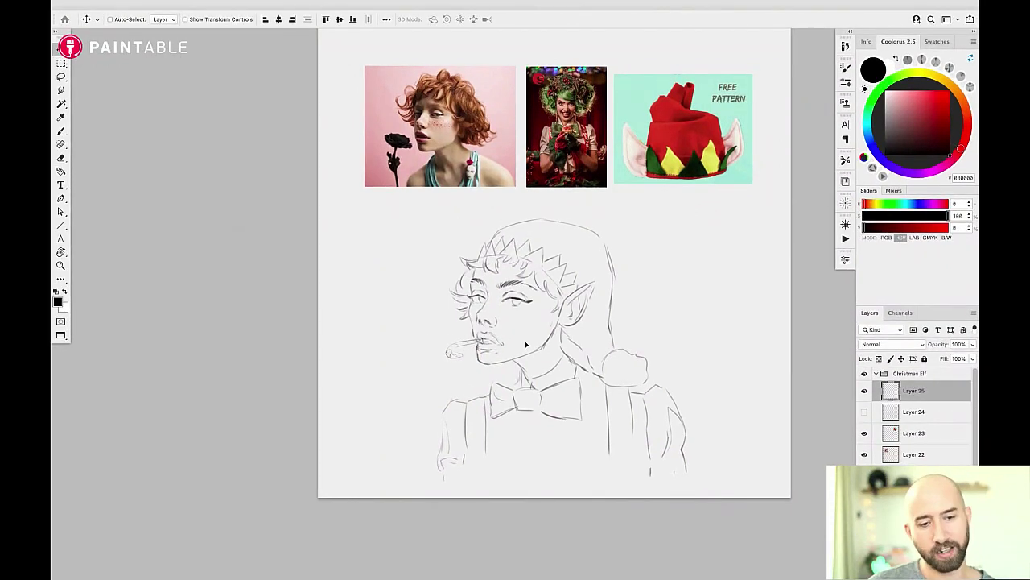
# Collapse and hide the Christmas Elf group, and view the Heads in clouds and Mushroom portrait examples one at a time.
pyautogui.hscroll(3, 532, 345)
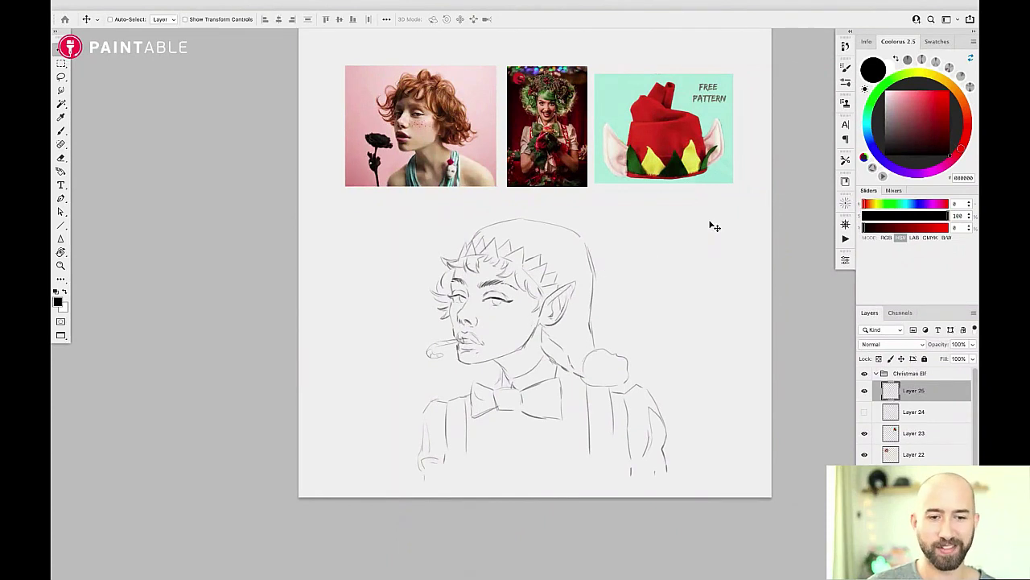
pyautogui.scroll(2, 644, 260)
pyautogui.hscroll(2, 644, 260)
pyautogui.click(877, 373)
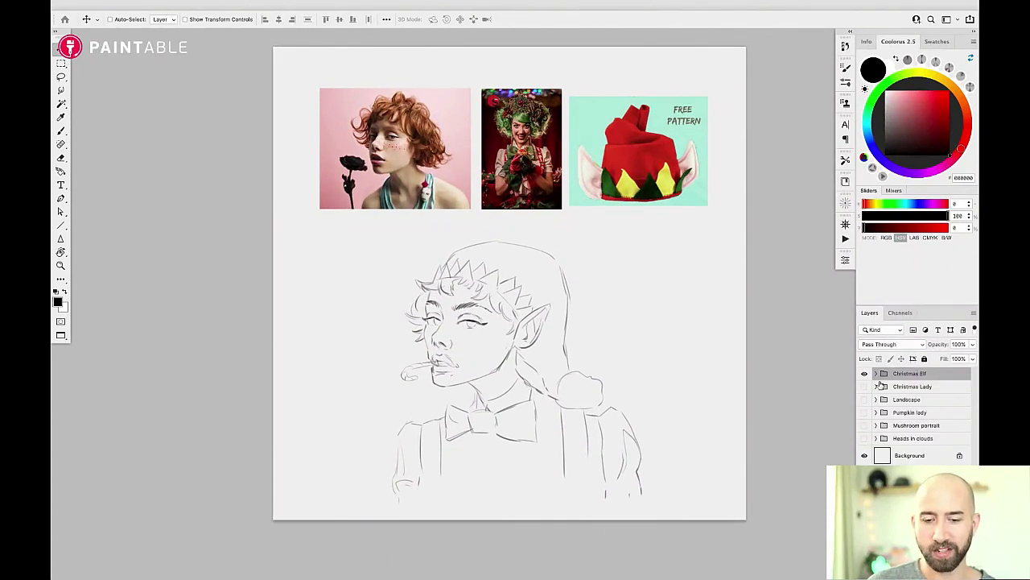
pyautogui.click(865, 374)
pyautogui.click(864, 438)
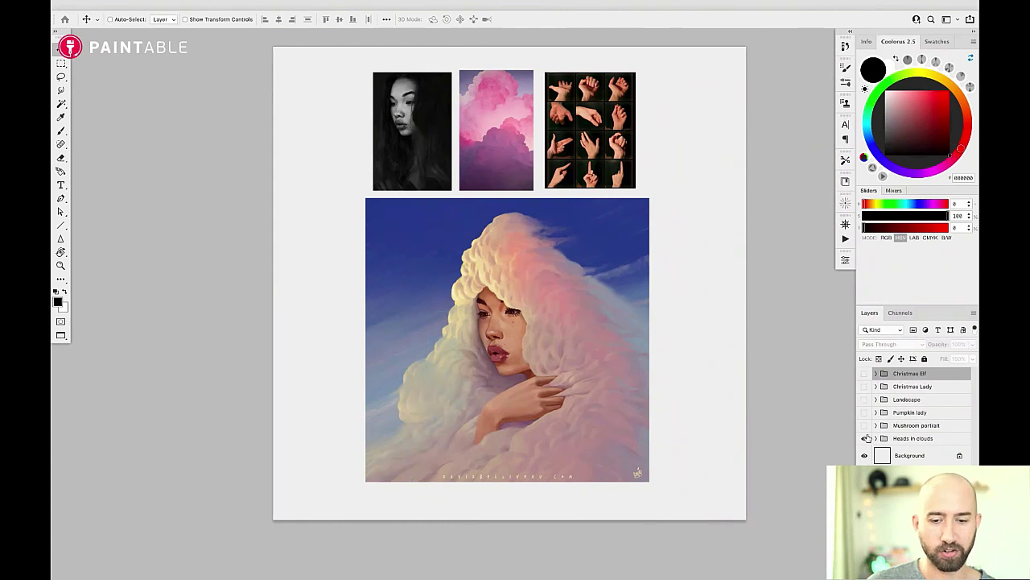
pyautogui.click(865, 437)
pyautogui.click(865, 425)
pyautogui.click(865, 425)
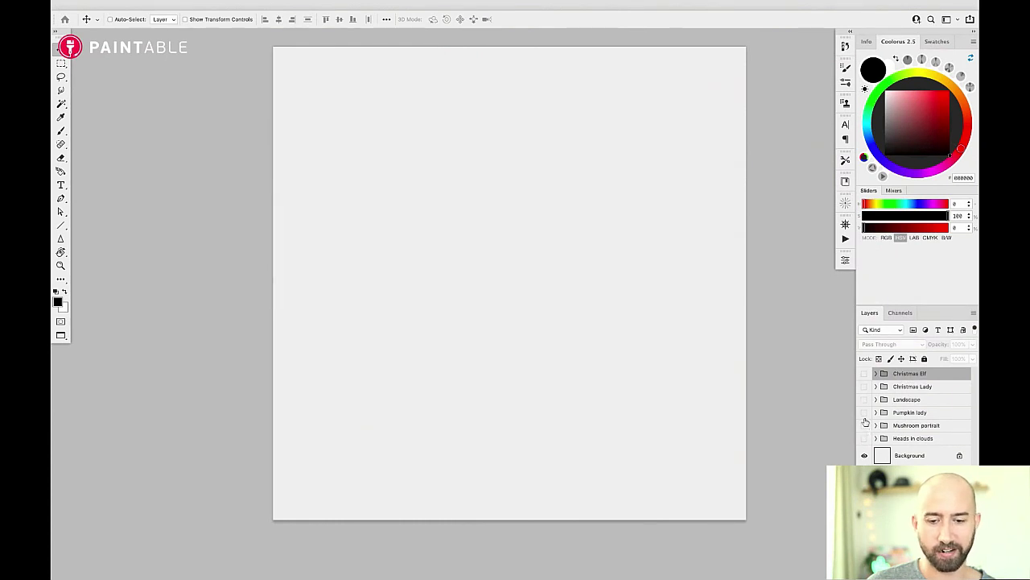
# Review the Pumpkin lady, Landscape and Christmas Lady examples one at a time, and show the Christmas Elf group again.
pyautogui.click(864, 413)
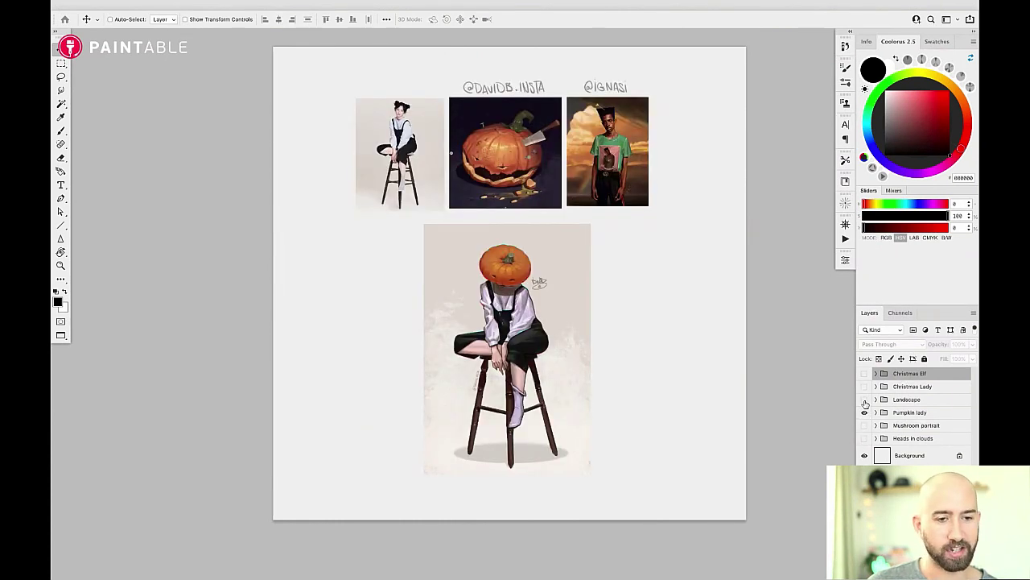
pyautogui.click(865, 400)
pyautogui.click(865, 413)
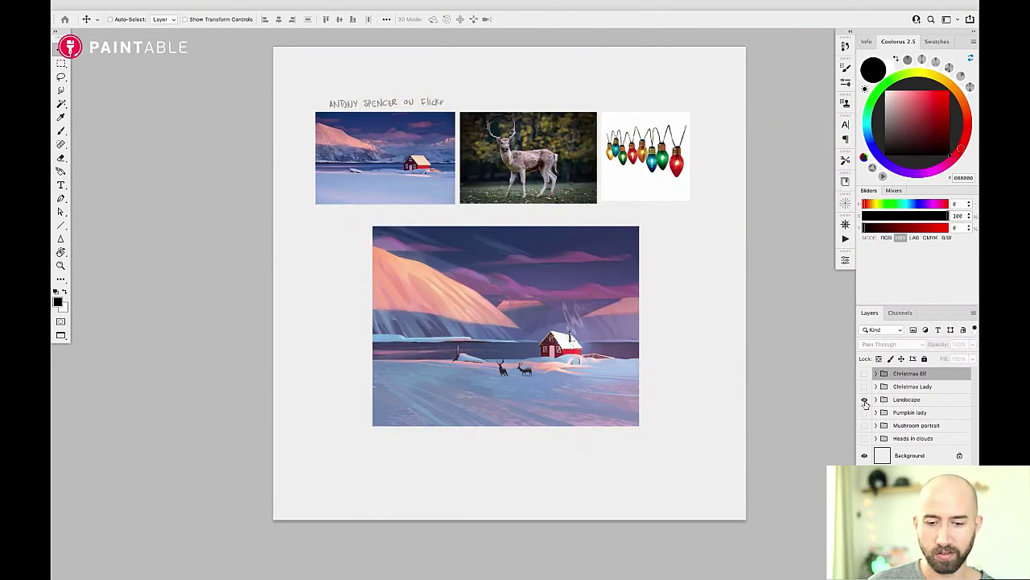
pyautogui.click(865, 399)
pyautogui.click(865, 386)
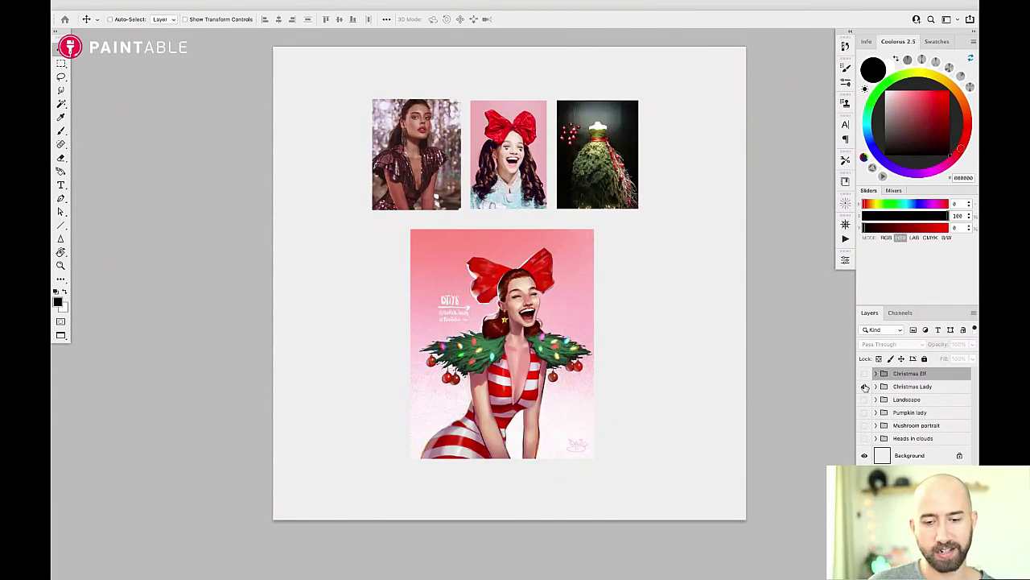
pyautogui.click(864, 386)
pyautogui.click(865, 373)
pyautogui.moveTo(676, 359); pyautogui.dragTo(637, 329)
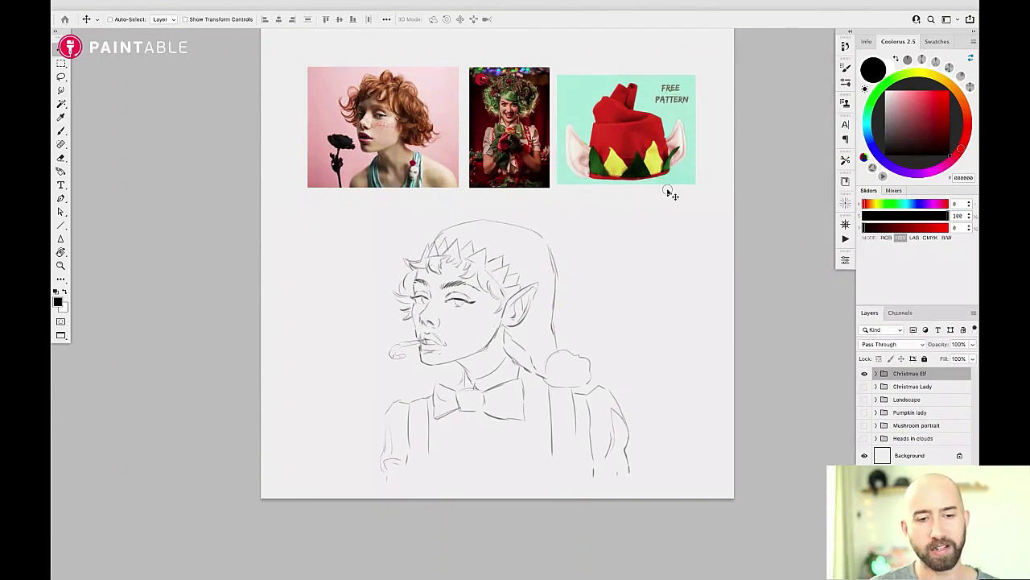
pyautogui.moveTo(672, 172); pyautogui.dragTo(659, 206)
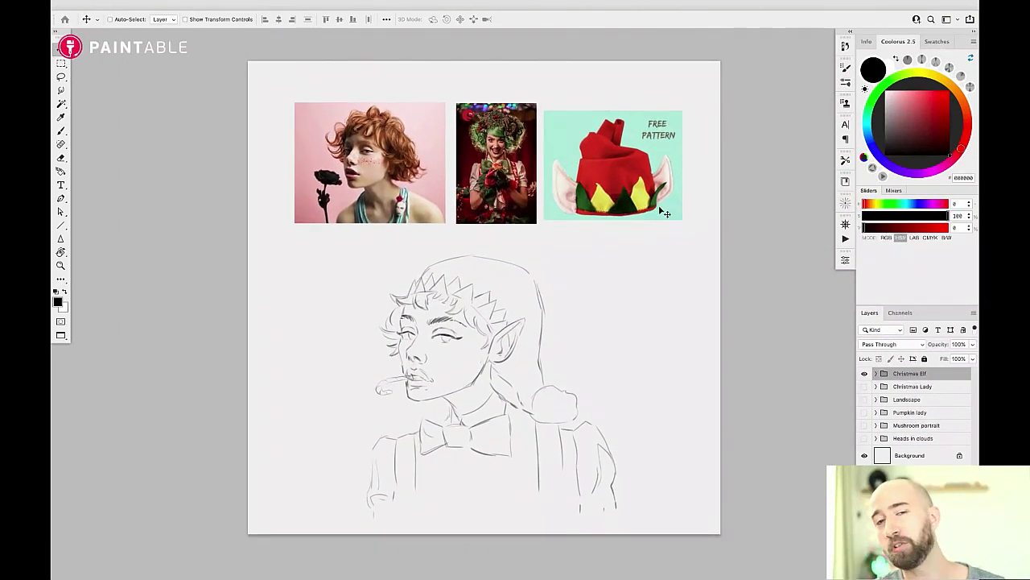
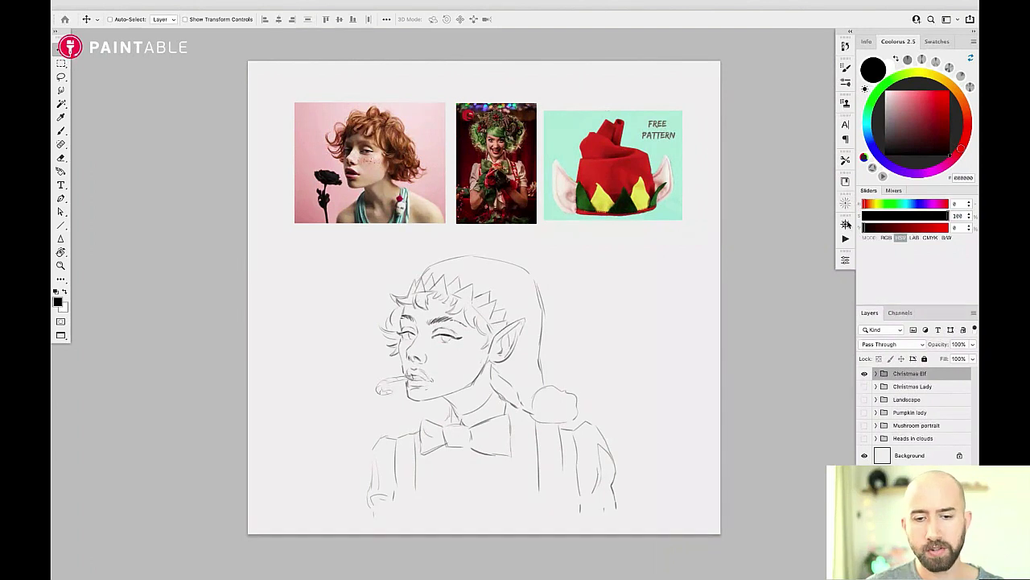
# Expand the Christmas Elf group to show its layers.
pyautogui.moveTo(574, 360); pyautogui.dragTo(559, 317)
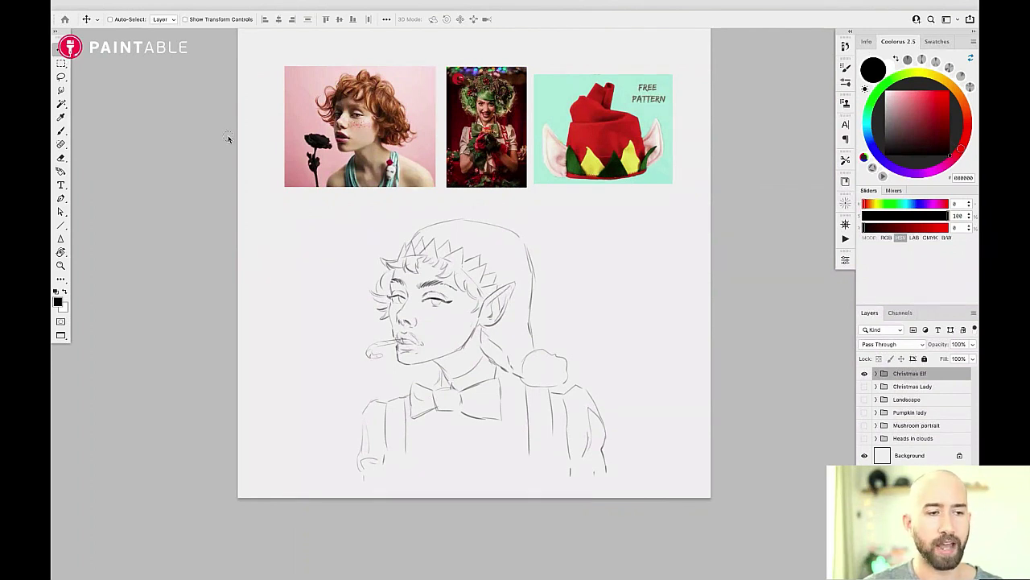
pyautogui.moveTo(570, 125); pyautogui.dragTo(633, 143)
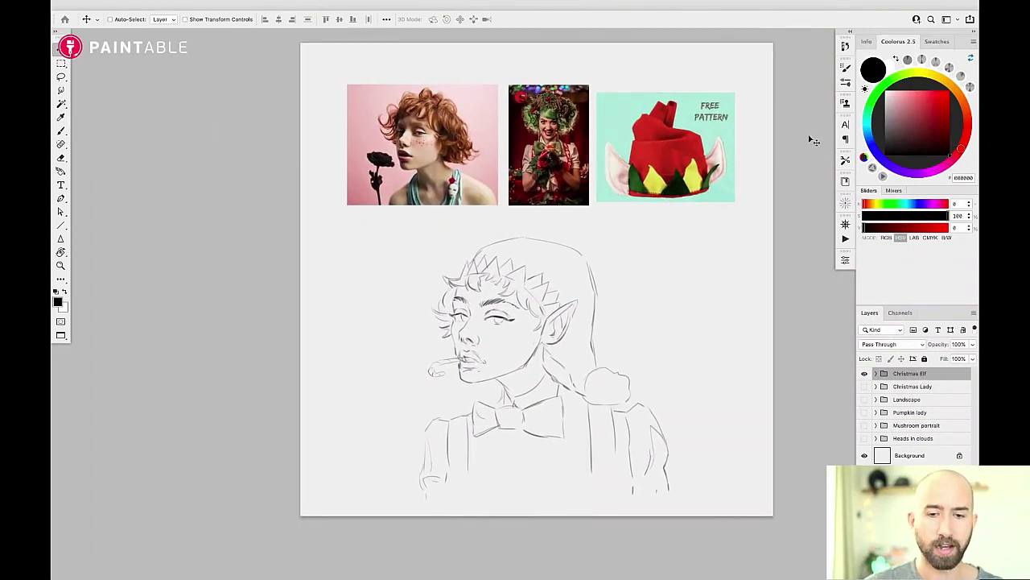
pyautogui.click(877, 373)
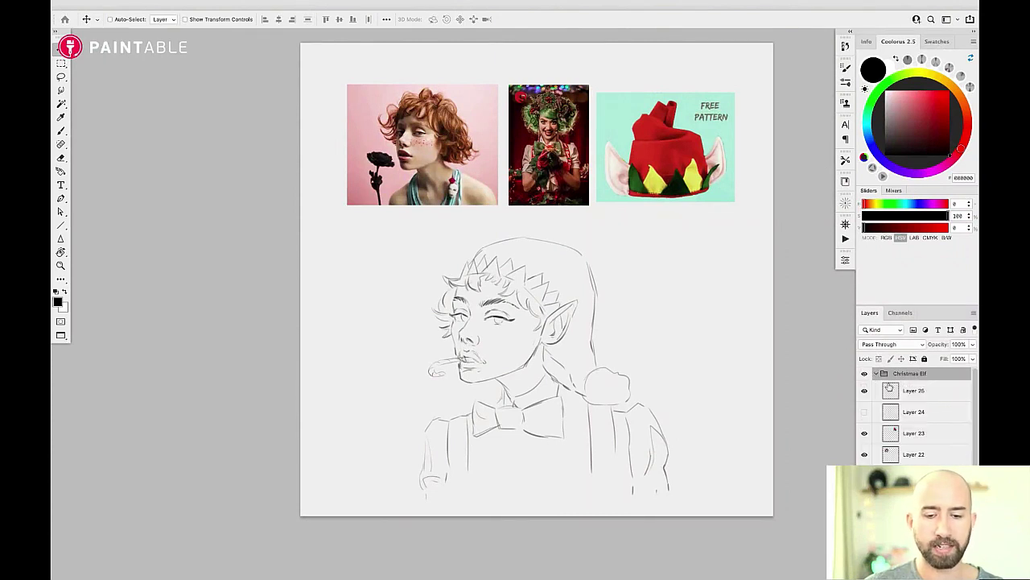
pyautogui.click(914, 419)
pyautogui.press('alt+shift+super+n')
pyautogui.press('b')
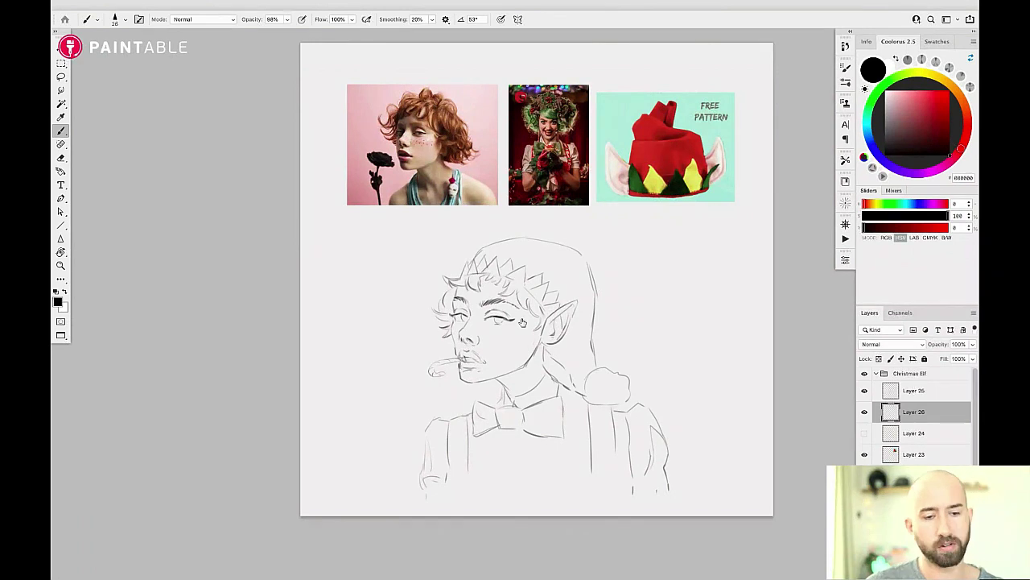
pyautogui.press('super+z')
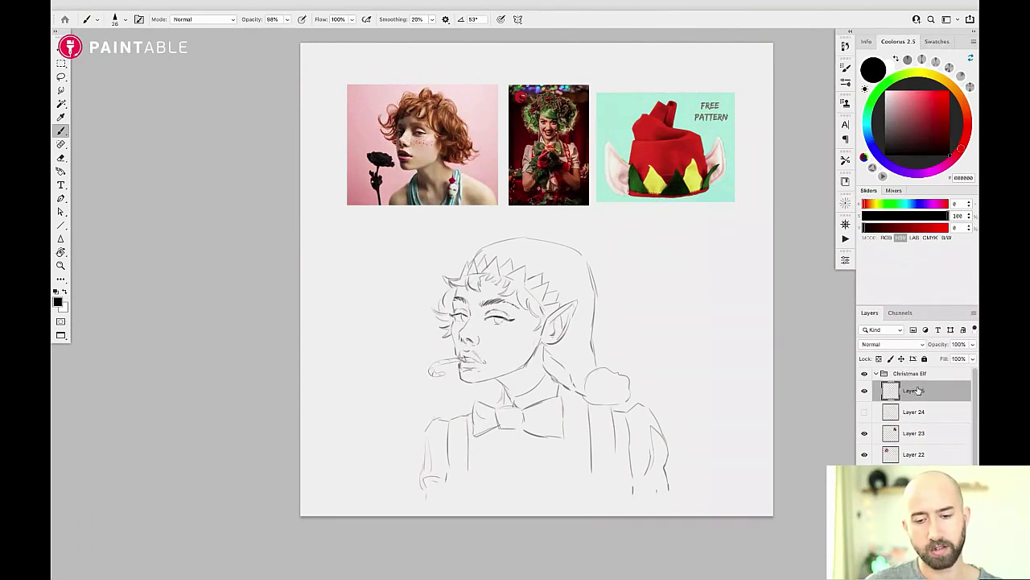
# Open the elf line sketch on Layer 25 in Liquify and reshape the chin, jaw and mouth lines.
pyautogui.click(294, 6)
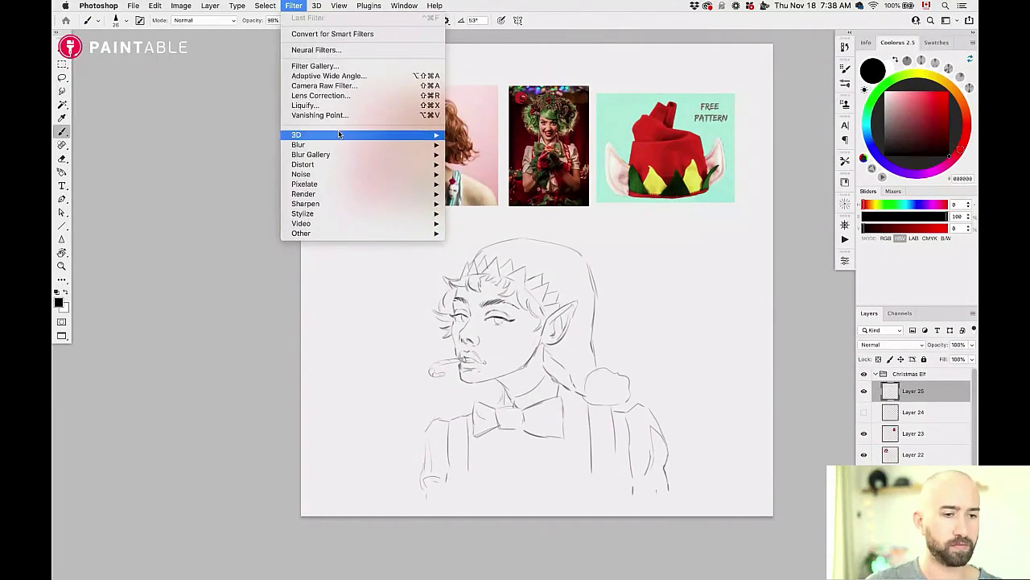
pyautogui.click(331, 107)
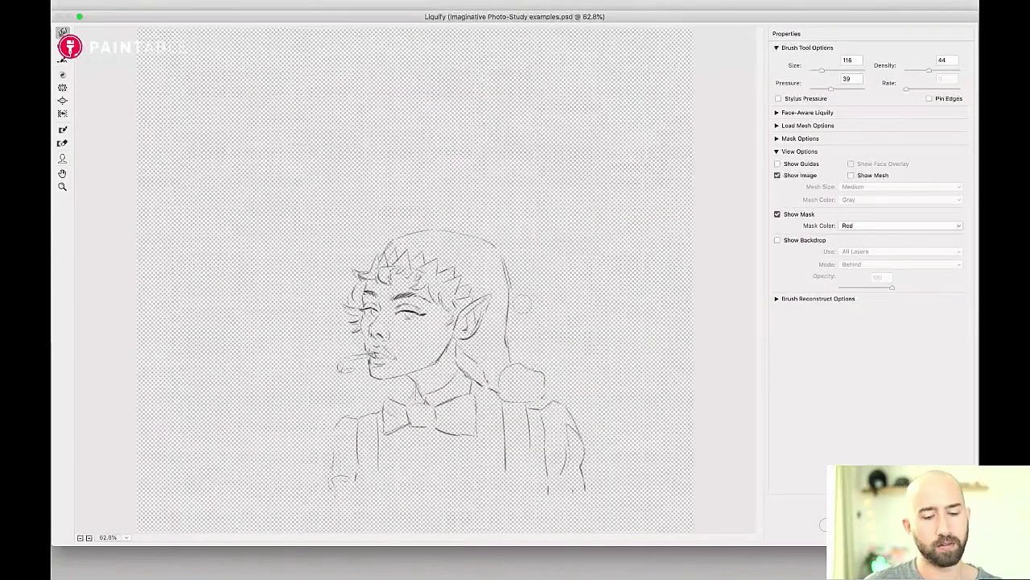
pyautogui.press('super+plus')
pyautogui.press('super+plus')
pyautogui.press('super+plus')
pyautogui.moveTo(511, 297); pyautogui.dragTo(559, 151)
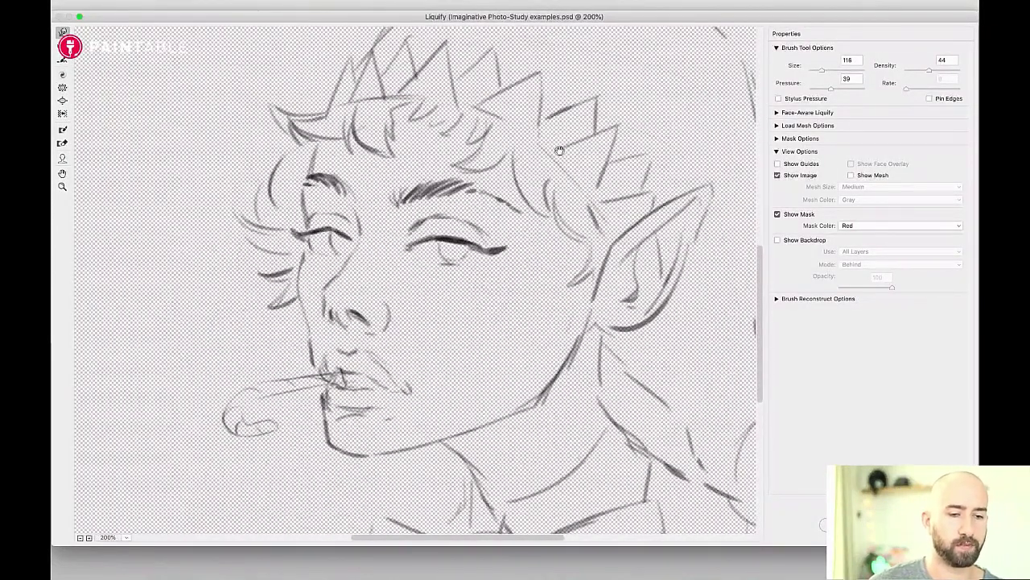
pyautogui.press('super+minus')
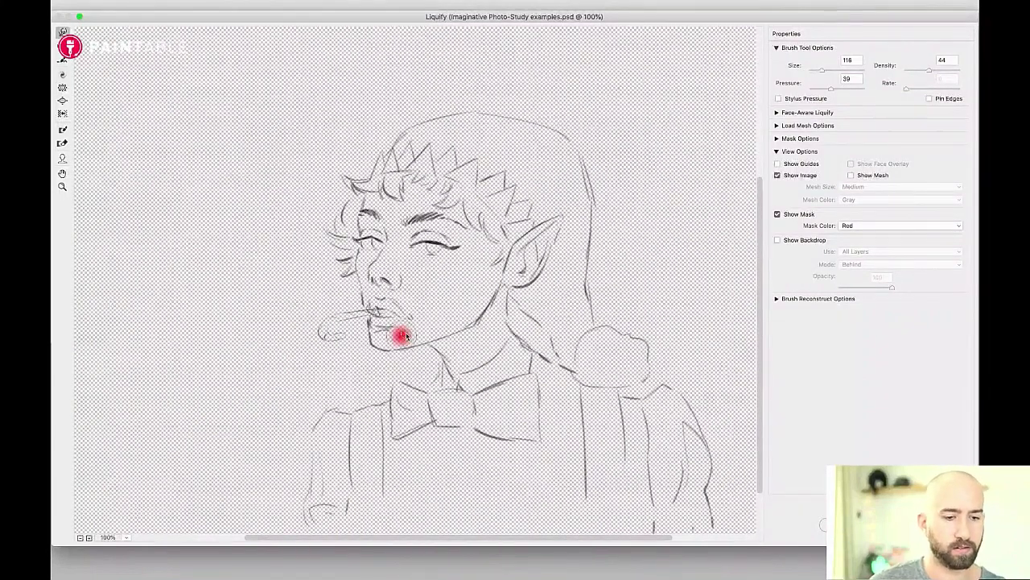
pyautogui.moveTo(406, 337)
pyautogui.mouseDown()
pyautogui.moveTo(490, 343)
pyautogui.moveTo(459, 340)
pyautogui.mouseUp()
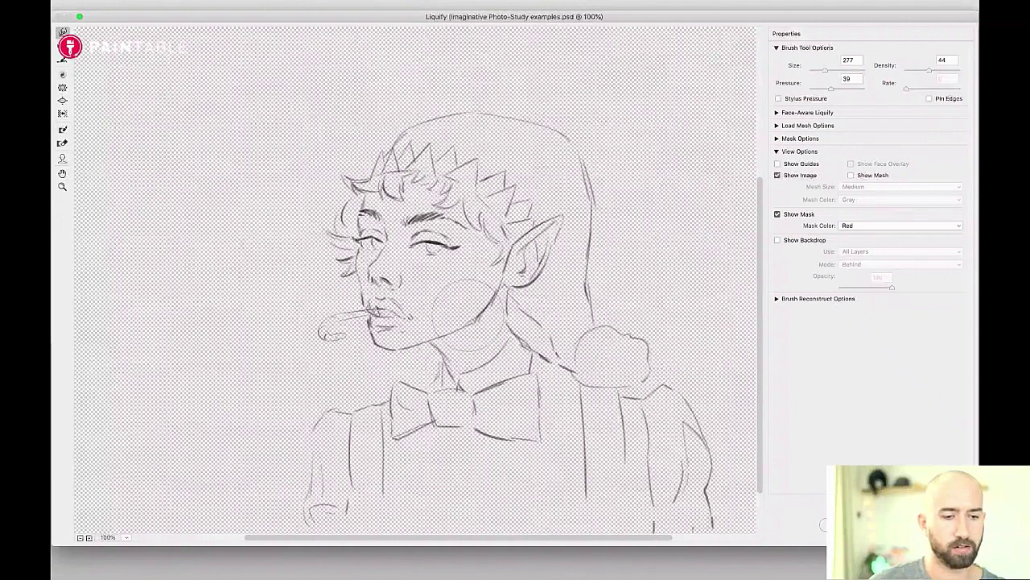
pyautogui.moveTo(426, 311); pyautogui.dragTo(398, 311)
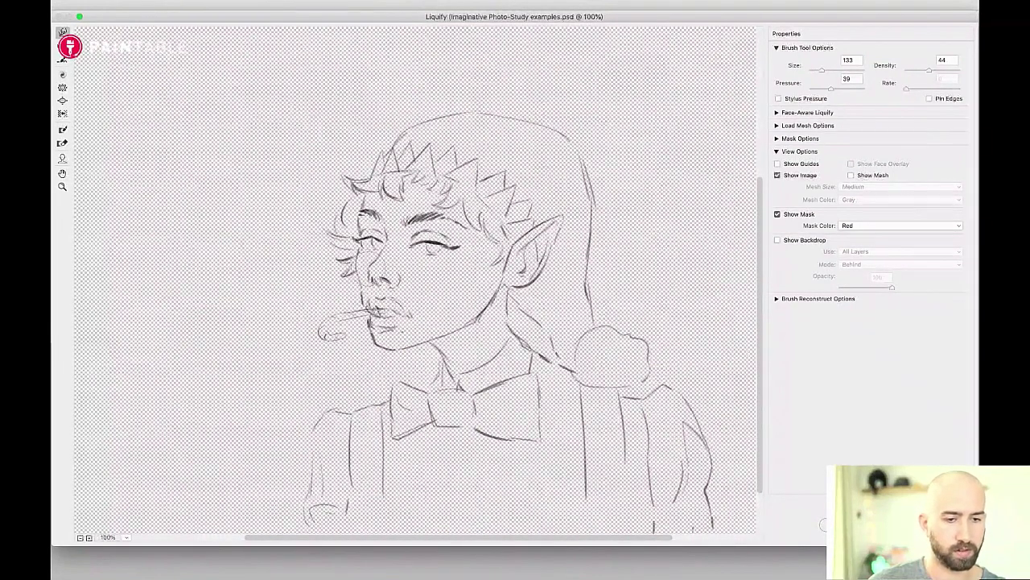
pyautogui.moveTo(376, 339); pyautogui.dragTo(413, 340)
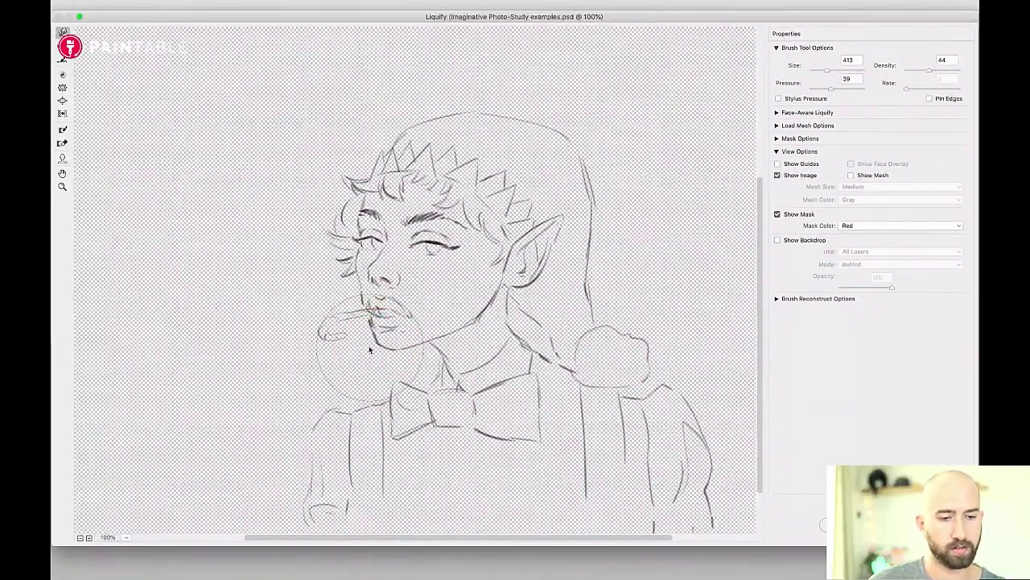
# Push the front hair tuft outward, pull in the back of the hat and reshape its crown with the Forward Warp tool.
pyautogui.moveTo(463, 240); pyautogui.dragTo(428, 248)
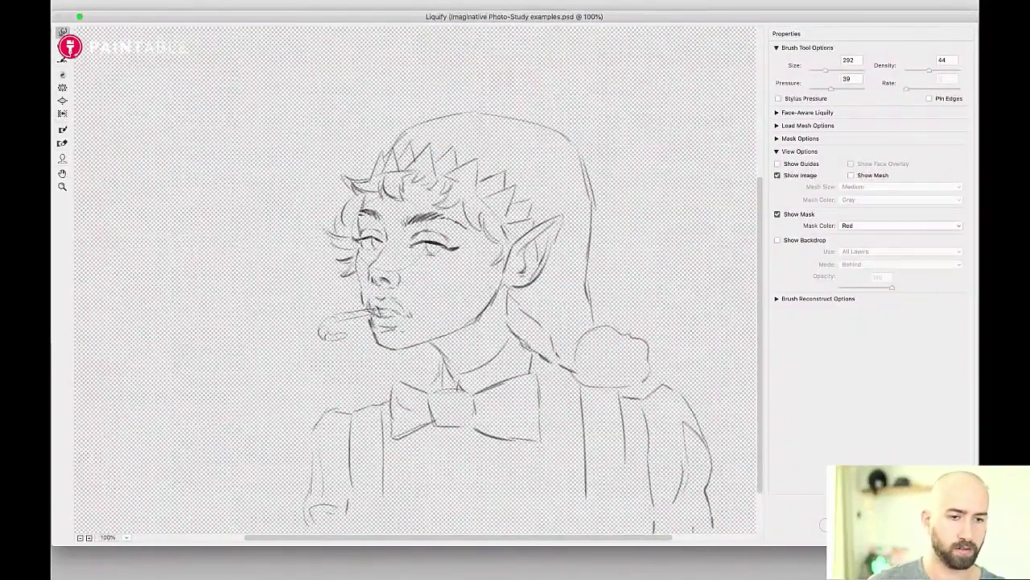
pyautogui.moveTo(367, 180); pyautogui.dragTo(346, 175)
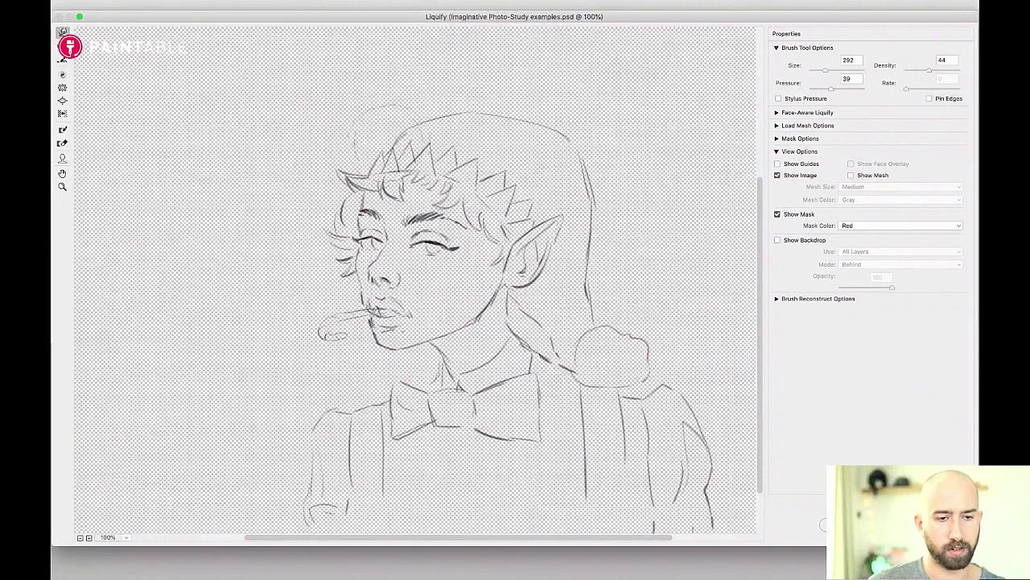
pyautogui.moveTo(579, 165)
pyautogui.mouseDown()
pyautogui.moveTo(625, 169)
pyautogui.moveTo(697, 185)
pyautogui.mouseUp()
pyautogui.moveTo(639, 219)
pyautogui.mouseDown()
pyautogui.moveTo(611, 210)
pyautogui.moveTo(573, 173)
pyautogui.mouseUp()
pyautogui.moveTo(607, 240); pyautogui.dragTo(581, 225)
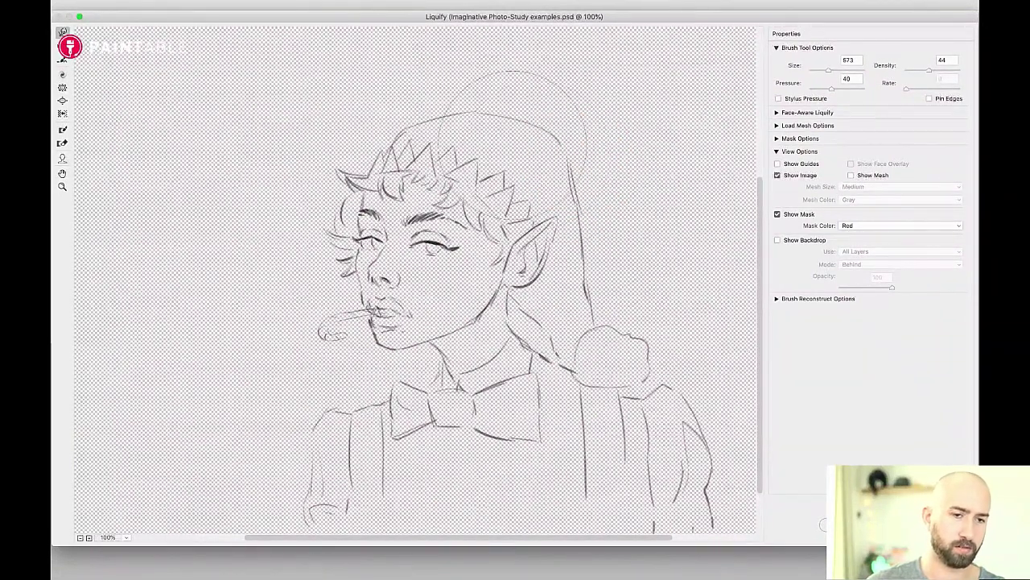
pyautogui.moveTo(483, 144)
pyautogui.mouseDown()
pyautogui.moveTo(445, 121)
pyautogui.moveTo(351, 118)
pyautogui.moveTo(354, 140)
pyautogui.moveTo(395, 112)
pyautogui.mouseUp()
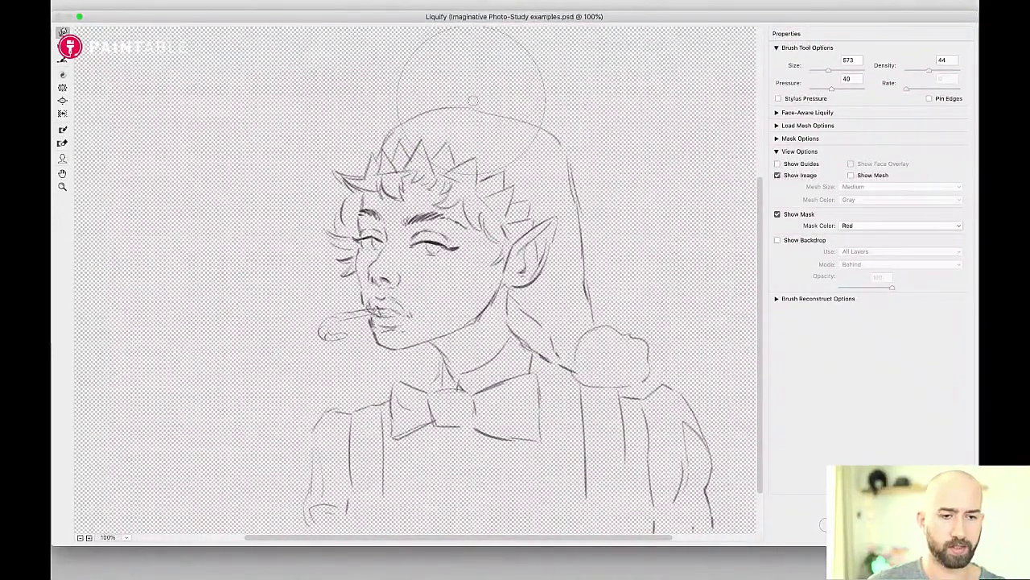
pyautogui.moveTo(544, 114)
pyautogui.mouseDown()
pyautogui.moveTo(567, 124)
pyautogui.moveTo(576, 157)
pyautogui.mouseUp()
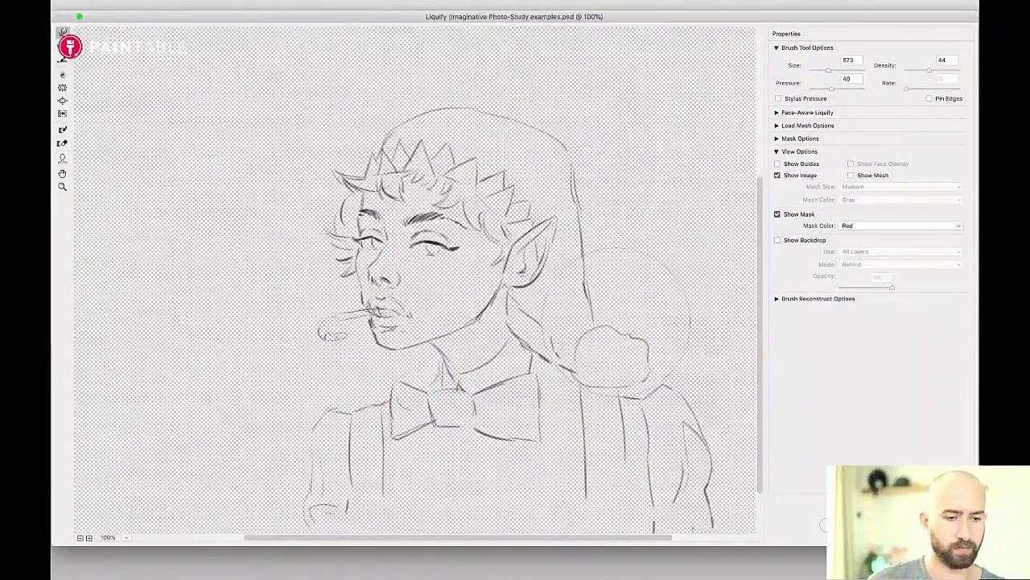
# Shift the bow tie's knot sideways, compare the warp with the original sketch, and apply the Liquify changes.
pyautogui.moveTo(421, 413)
pyautogui.mouseDown()
pyautogui.moveTo(441, 409)
pyautogui.moveTo(456, 431)
pyautogui.mouseUp()
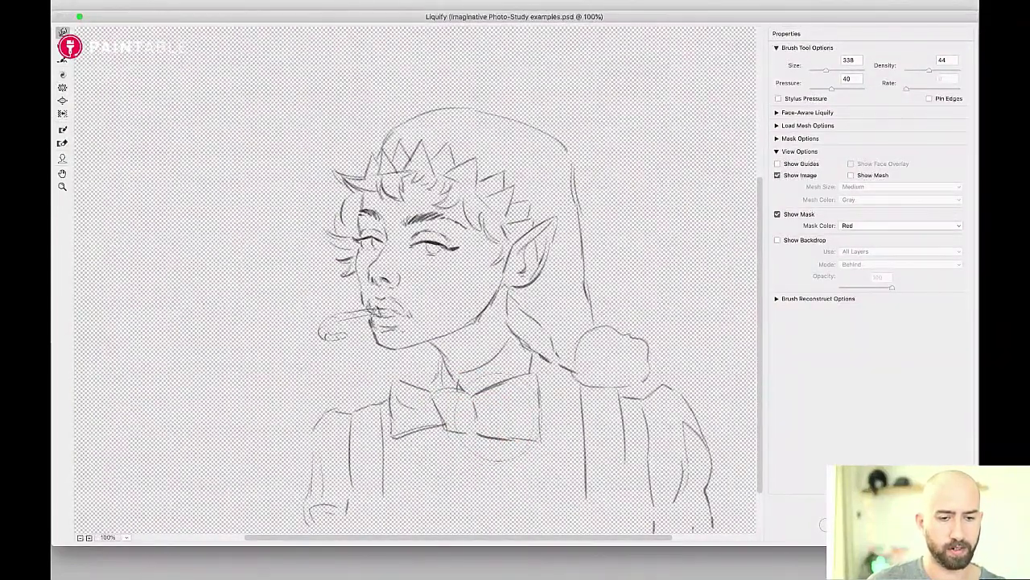
pyautogui.press('p')
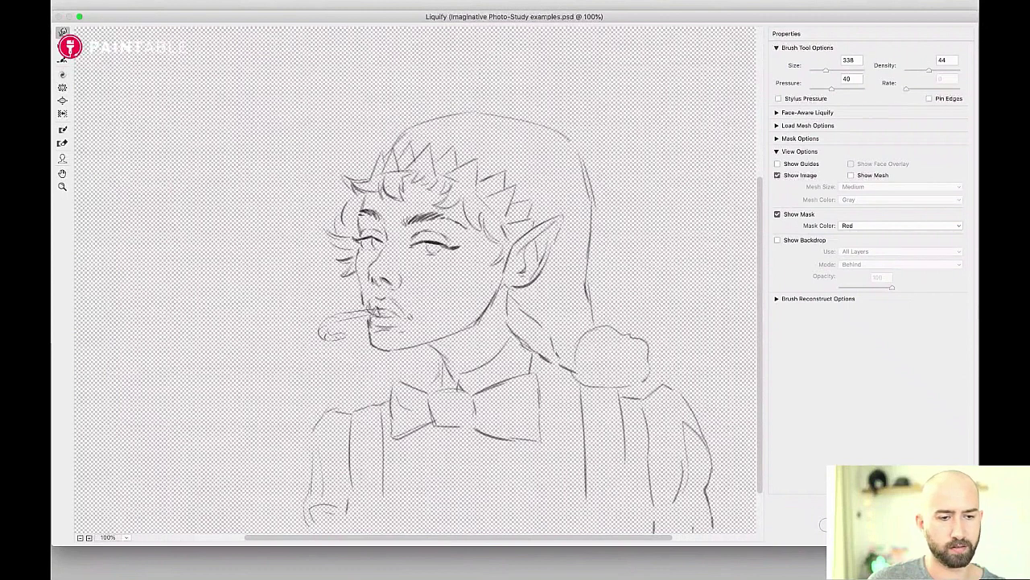
pyautogui.hotkey('ctrl', 'z')
pyautogui.press('Return')
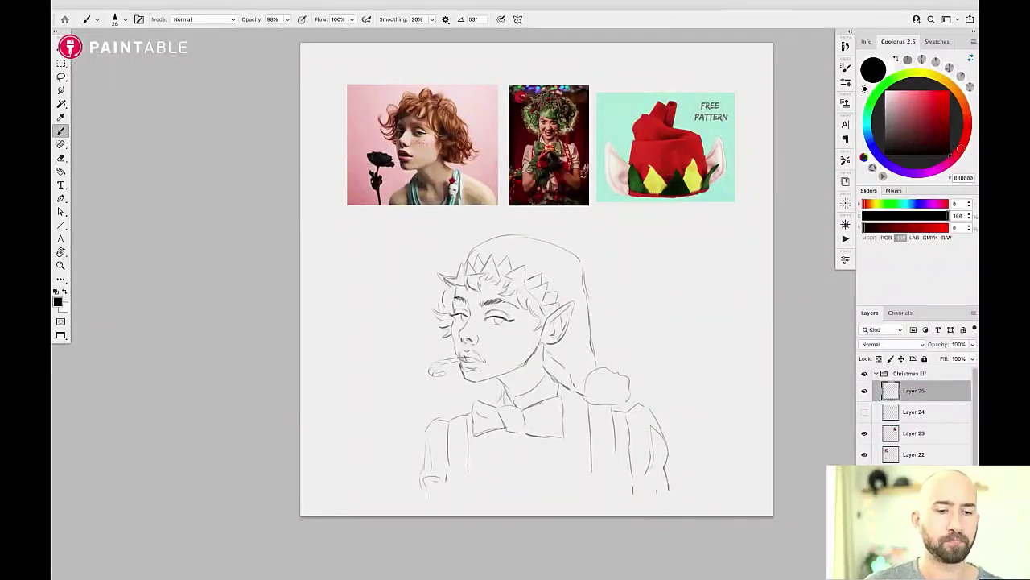
# Add a new layer beneath the line sketch and choose the Faded Round brush at size 300.
pyautogui.click(923, 414)
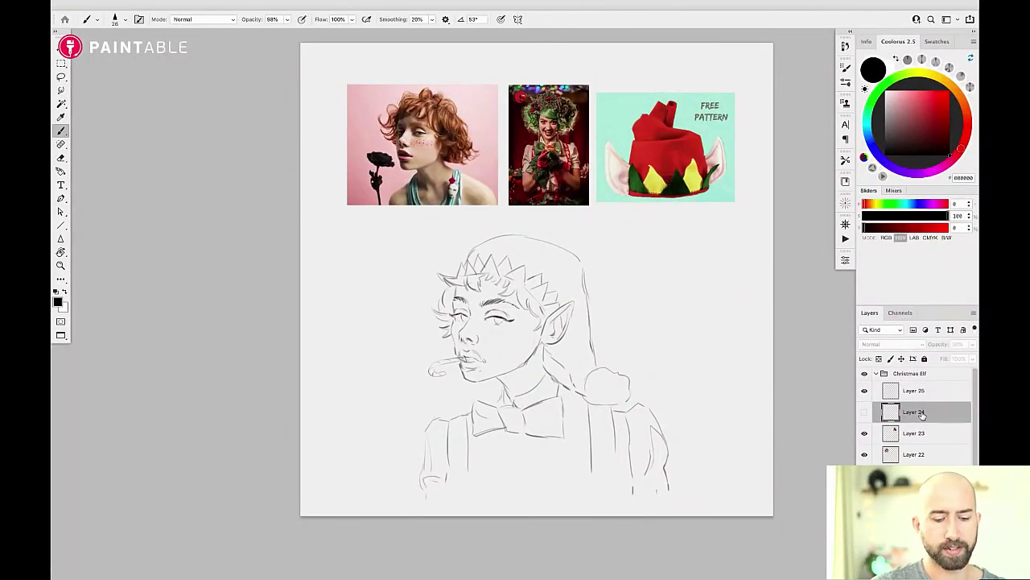
pyautogui.rightClick(561, 261)
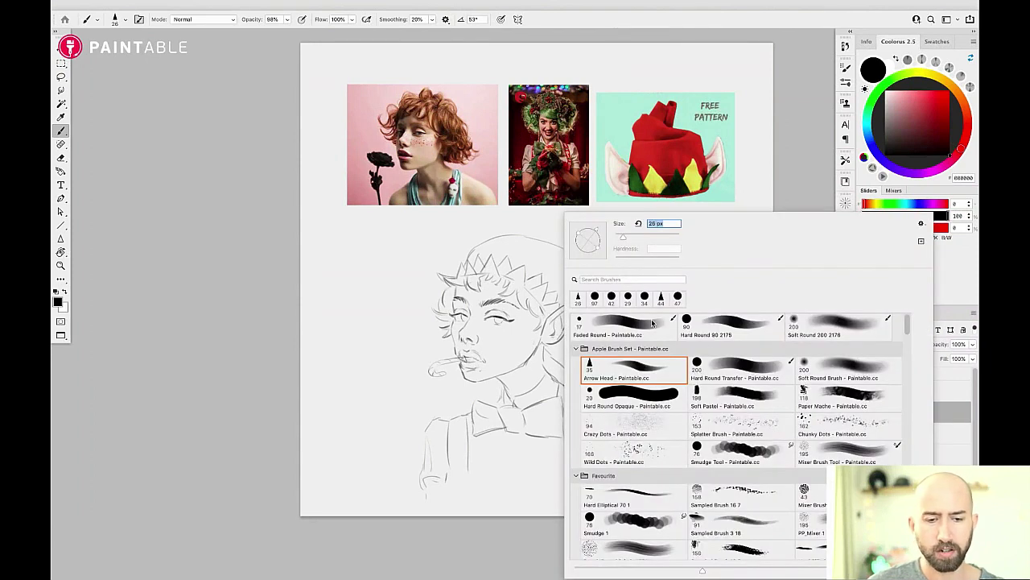
pyautogui.doubleClick(635, 330)
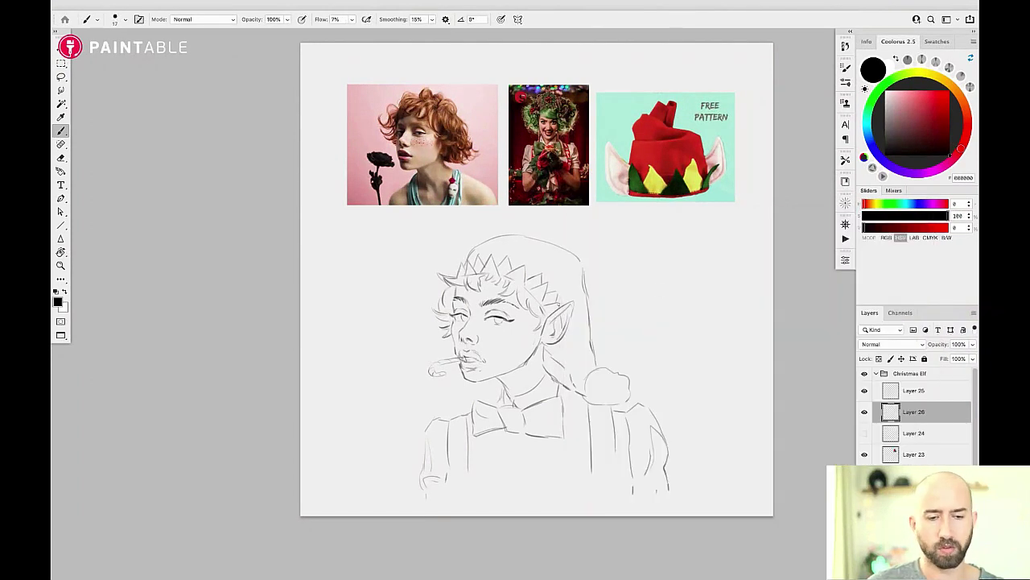
pyautogui.moveTo(561, 309); pyautogui.dragTo(607, 308)
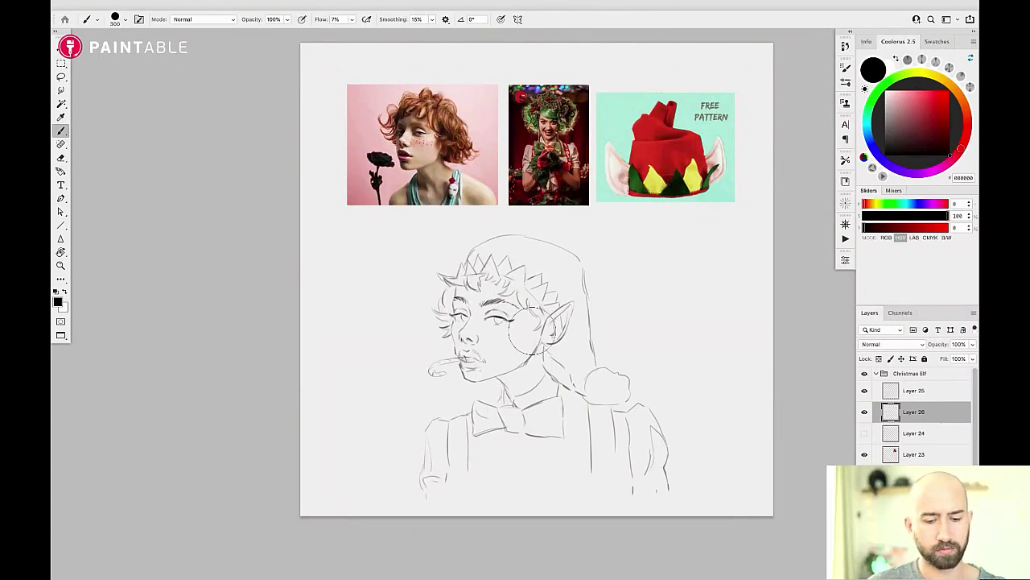
# Trace a lasso selection around the elf's whole silhouette, including the hat, pom-pom and shoulders.
pyautogui.press('l')
pyautogui.moveTo(430, 496)
pyautogui.mouseDown()
pyautogui.moveTo(422, 427)
pyautogui.moveTo(436, 414)
pyautogui.moveTo(501, 405)
pyautogui.moveTo(497, 372)
pyautogui.moveTo(467, 380)
pyautogui.moveTo(441, 300)
pyautogui.moveTo(441, 275)
pyautogui.moveTo(499, 235)
pyautogui.moveTo(556, 239)
pyautogui.moveTo(586, 257)
pyautogui.moveTo(604, 362)
pyautogui.moveTo(632, 377)
pyautogui.moveTo(616, 406)
pyautogui.moveTo(638, 408)
pyautogui.moveTo(665, 472)
pyautogui.mouseUp()
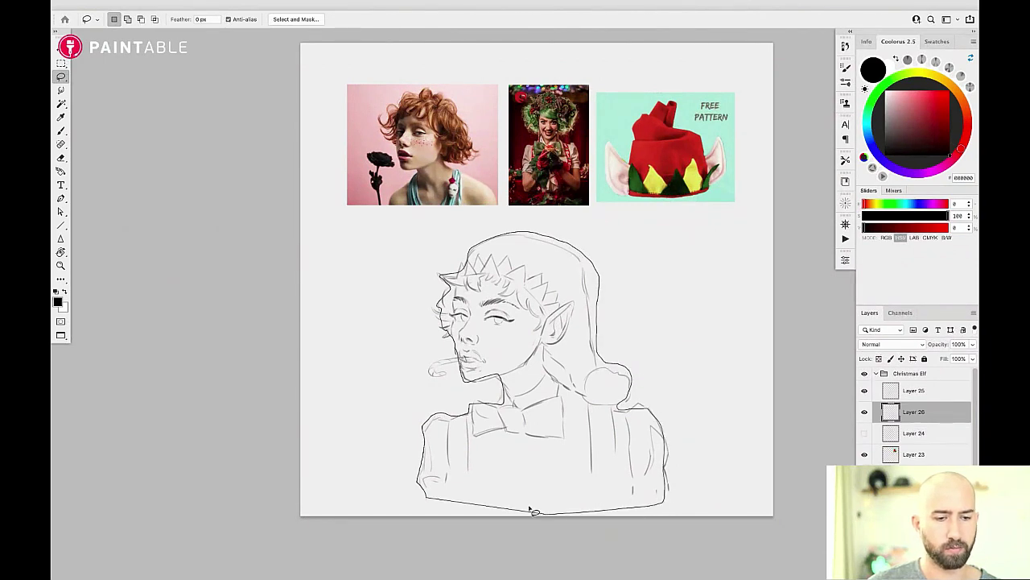
pyautogui.press('b')
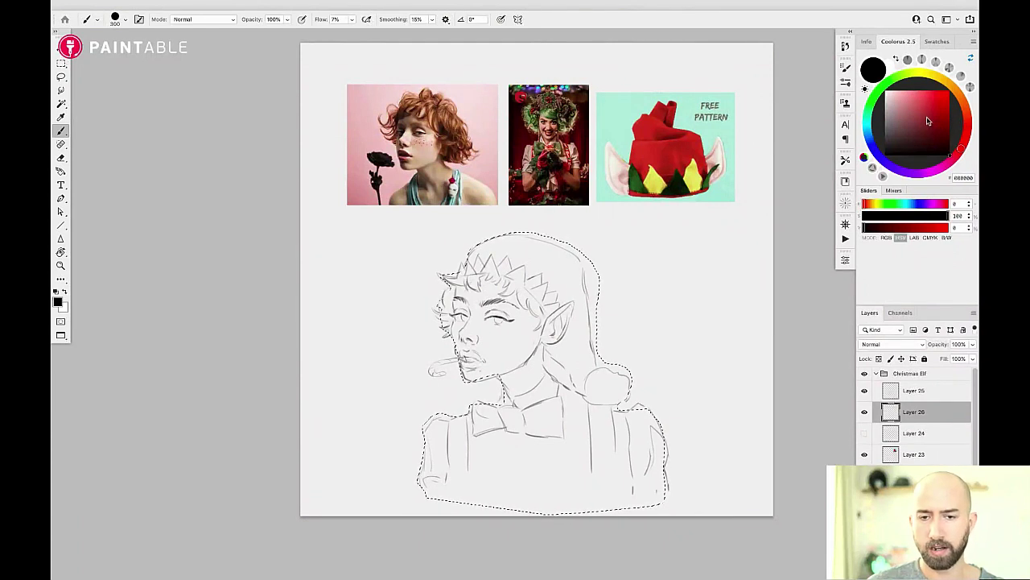
# Fill the silhouette selection with the peach skin tone E5AD84 using a large brush, and deselect it.
pyautogui.click(967, 102)
pyautogui.moveTo(934, 115); pyautogui.dragTo(919, 100)
pyautogui.click(965, 106)
pyautogui.click(923, 104)
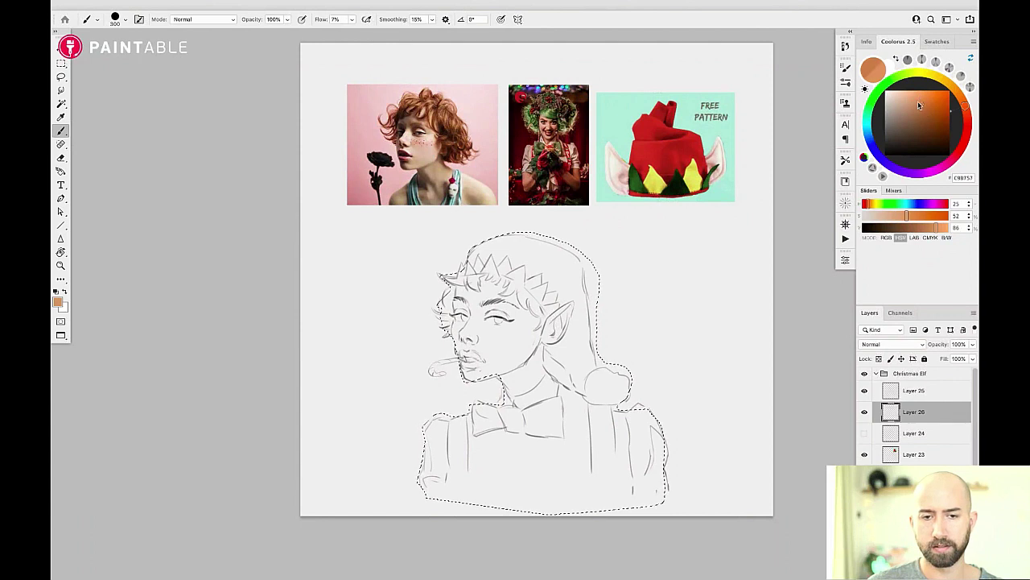
pyautogui.moveTo(922, 103); pyautogui.dragTo(912, 97)
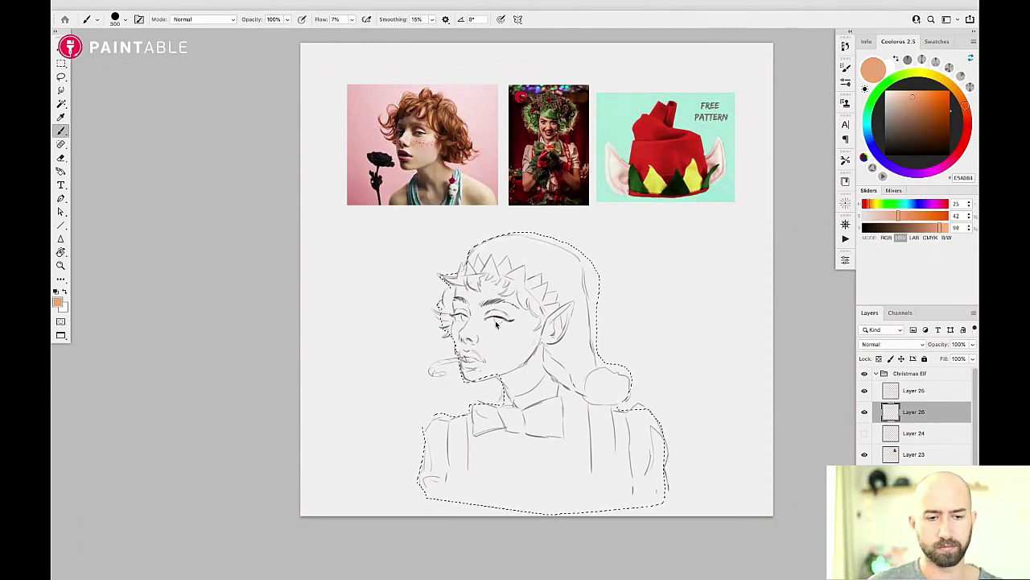
pyautogui.moveTo(574, 246)
pyautogui.mouseDown()
pyautogui.moveTo(674, 293)
pyautogui.moveTo(568, 328)
pyautogui.moveTo(635, 362)
pyautogui.moveTo(339, 510)
pyautogui.moveTo(706, 426)
pyautogui.moveTo(423, 511)
pyautogui.moveTo(713, 467)
pyautogui.mouseUp()
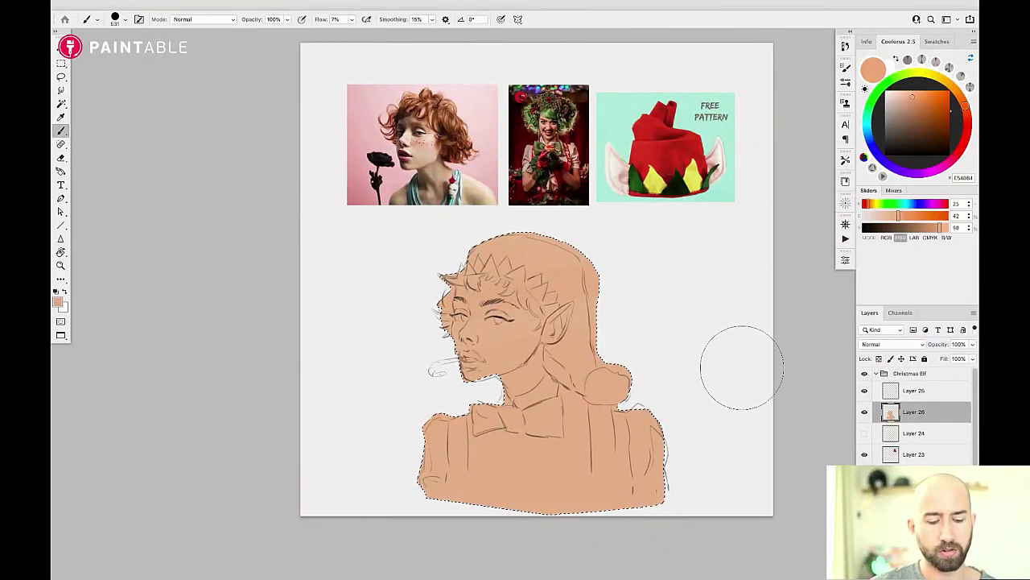
pyautogui.hotkey('ctrl', 'd')
# Add a layer clipped to the skin-tone base and block in the elf's hat with a muted red.
pyautogui.hotkey('ctrl', 'shift', 'alt', 'n')
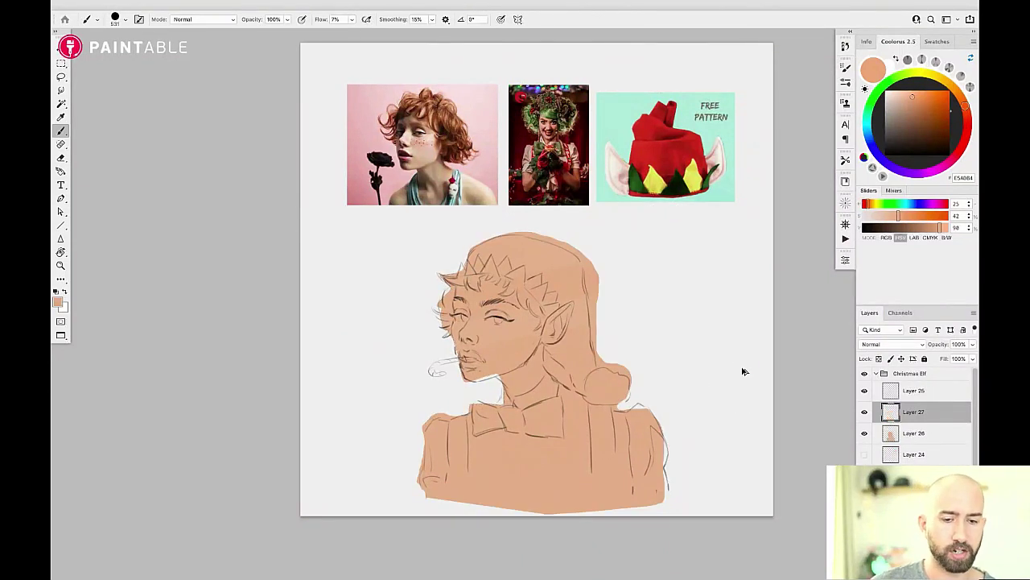
pyautogui.keyDown('alt'); pyautogui.click(889, 422); pyautogui.keyUp('alt')
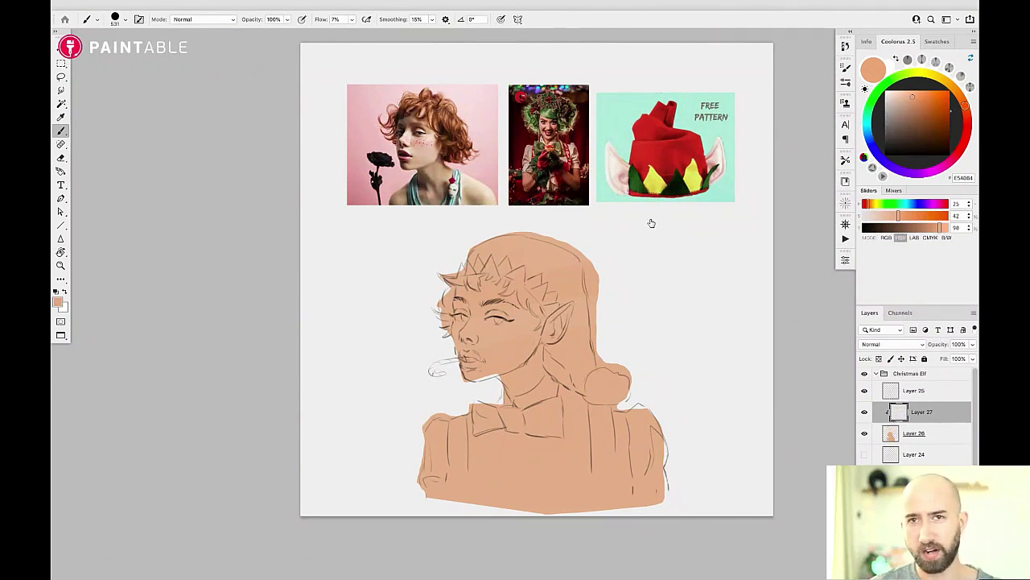
pyautogui.moveTo(544, 240); pyautogui.dragTo(563, 239)
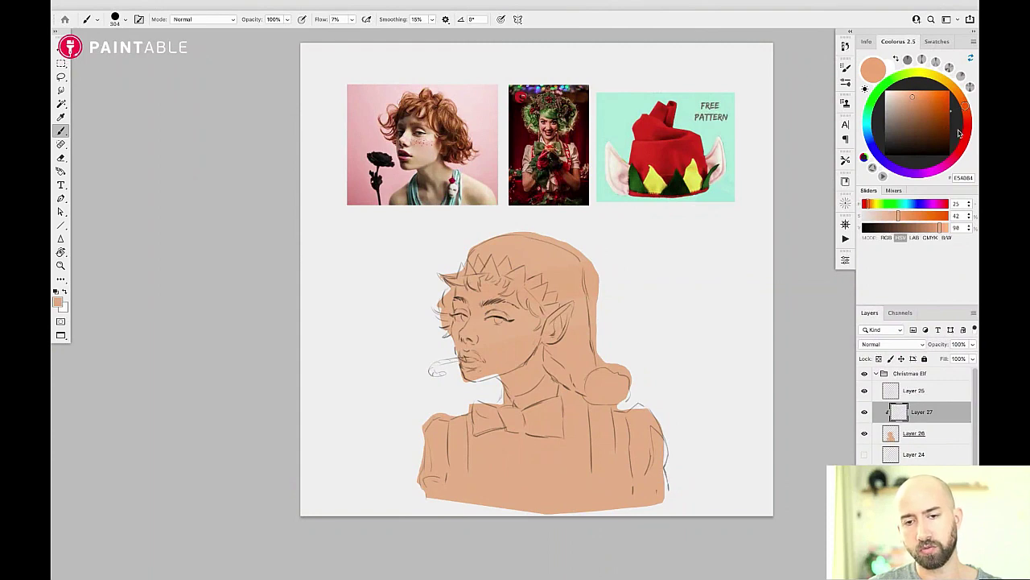
pyautogui.click(963, 146)
pyautogui.moveTo(933, 123); pyautogui.dragTo(922, 108)
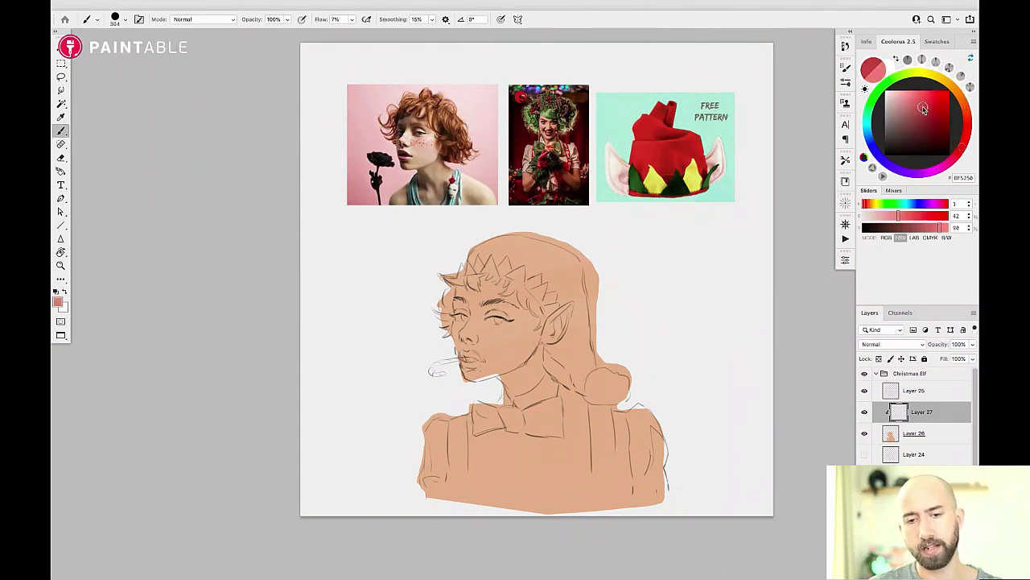
pyautogui.moveTo(511, 255)
pyautogui.mouseDown()
pyautogui.moveTo(466, 249)
pyautogui.moveTo(493, 243)
pyautogui.moveTo(582, 281)
pyautogui.moveTo(563, 280)
pyautogui.moveTo(579, 301)
pyautogui.moveTo(577, 350)
pyautogui.moveTo(588, 313)
pyautogui.mouseUp()
# Add an unclipped layer above the hat colour, set its blend mode to Multiply, and reduce the brush size to 105.
pyautogui.moveTo(587, 214); pyautogui.dragTo(550, 222)
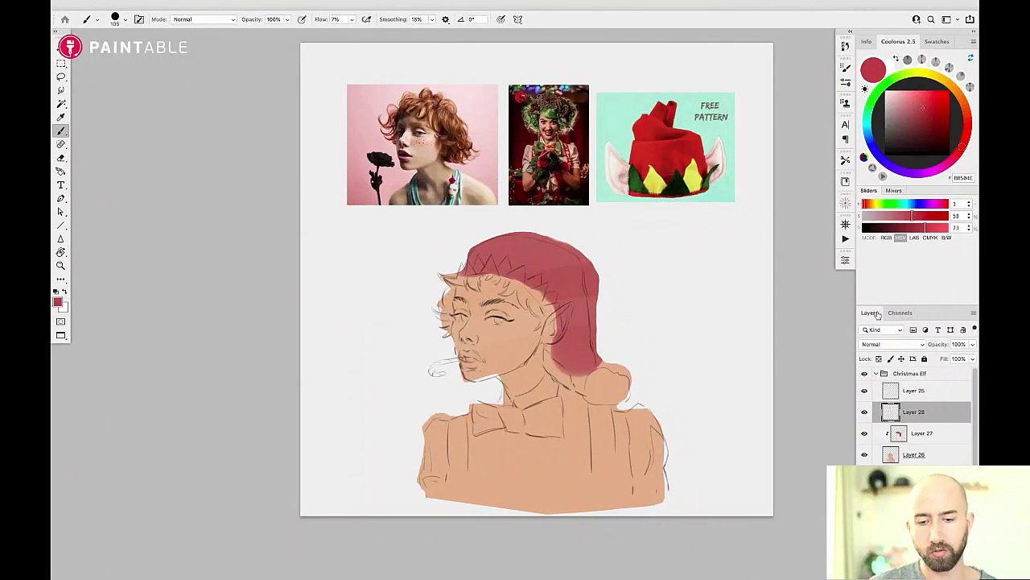
pyautogui.click(883, 345)
pyautogui.click(875, 372)
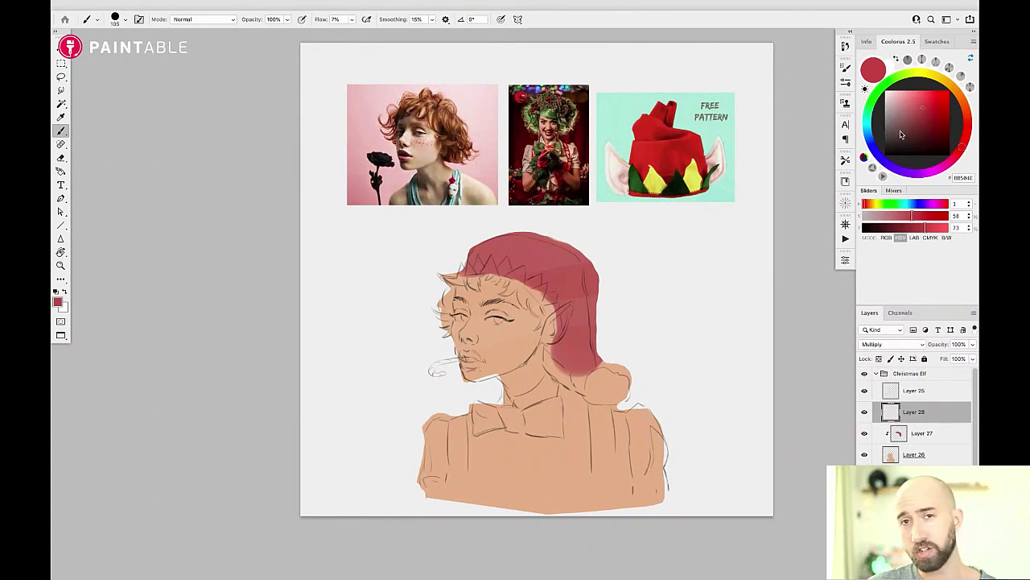
# Paint soft pale-blue shading on the Multiply layer over the back of the hat, the area behind the neck and the pom-pom.
pyautogui.click(868, 130)
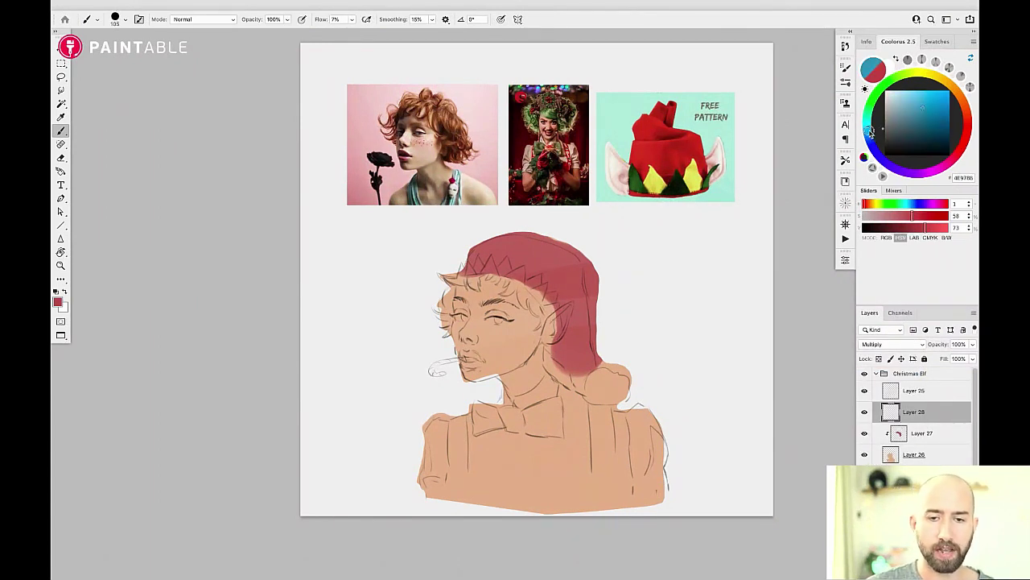
pyautogui.moveTo(916, 107)
pyautogui.mouseDown()
pyautogui.moveTo(911, 115)
pyautogui.moveTo(902, 105)
pyautogui.mouseUp()
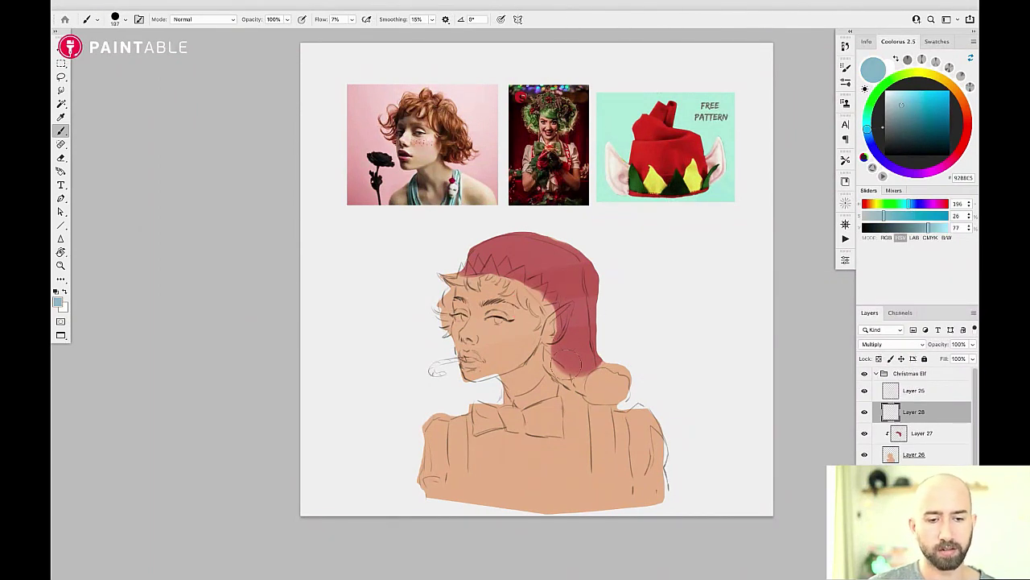
pyautogui.moveTo(562, 336)
pyautogui.mouseDown()
pyautogui.moveTo(573, 378)
pyautogui.moveTo(570, 357)
pyautogui.moveTo(603, 380)
pyautogui.moveTo(568, 342)
pyautogui.moveTo(552, 366)
pyautogui.moveTo(586, 369)
pyautogui.mouseUp()
pyautogui.moveTo(568, 318); pyautogui.dragTo(538, 299)
pyautogui.press('[')
pyautogui.press('[')
pyautogui.press('[')
pyautogui.press('[')
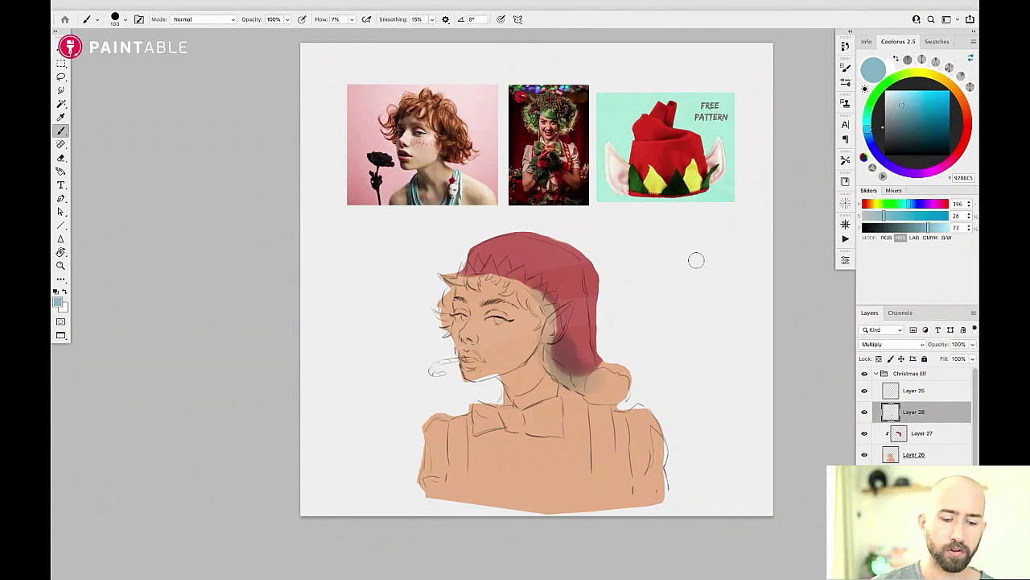
# Add a layer above the shading, set its blend mode to Overlay, and try a pale pink highlight on the cheek.
pyautogui.click(881, 344)
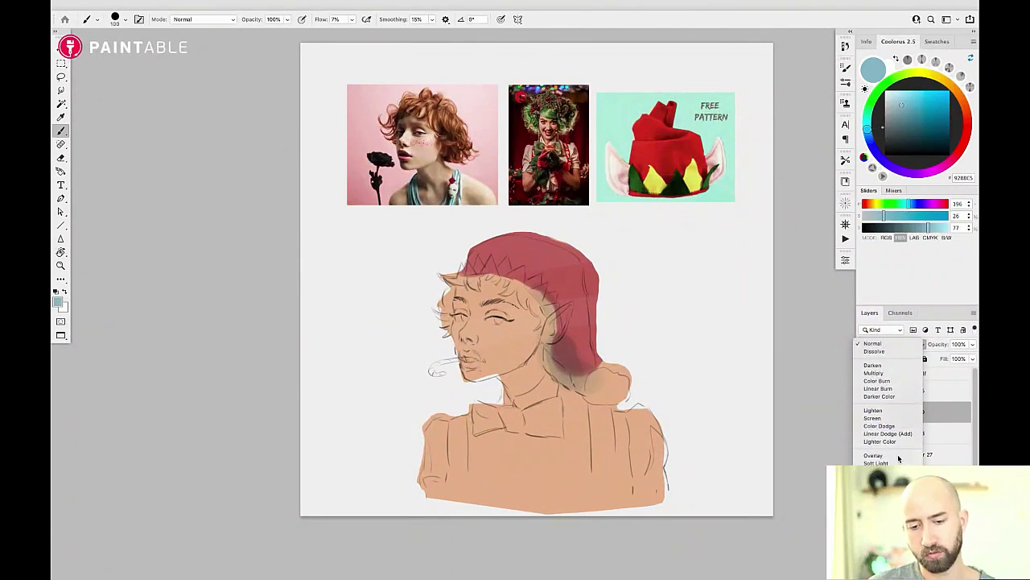
pyautogui.click(898, 456)
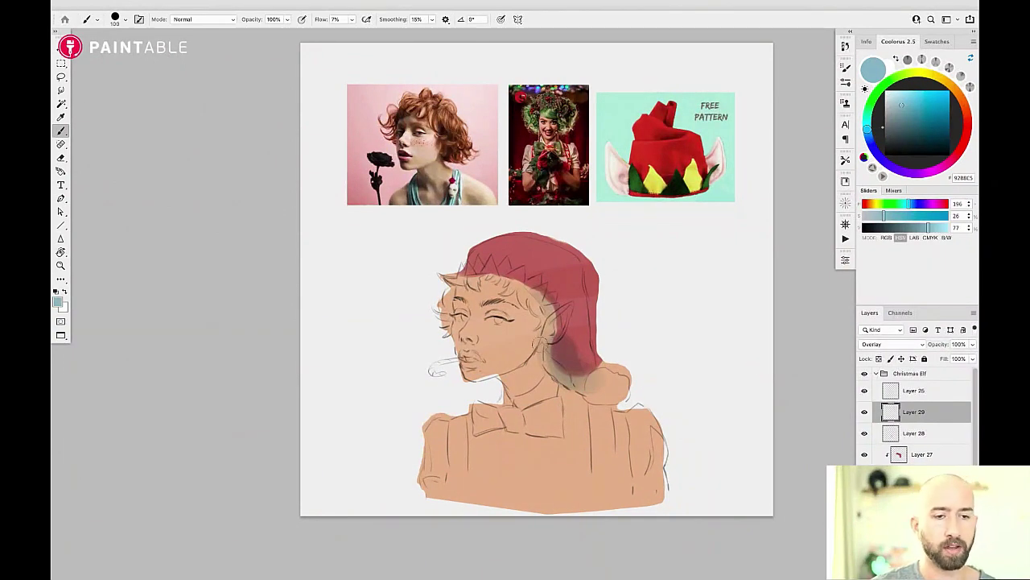
pyautogui.scroll(2, 504, 352)
pyautogui.keyDown('alt'); pyautogui.click(502, 330); pyautogui.keyUp('alt')
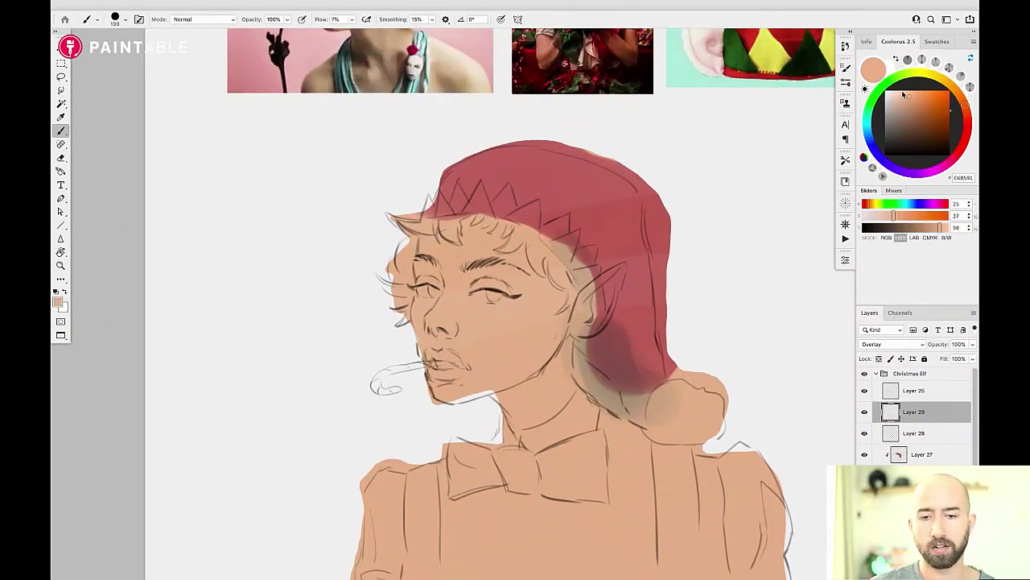
pyautogui.moveTo(963, 105); pyautogui.dragTo(967, 122)
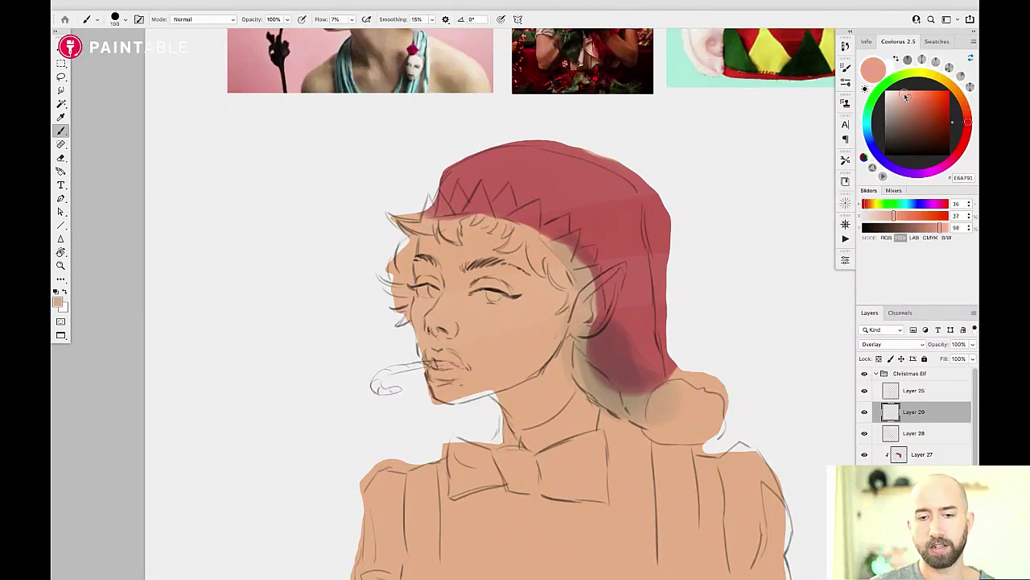
pyautogui.moveTo(905, 96); pyautogui.dragTo(903, 91)
pyautogui.moveTo(513, 315); pyautogui.dragTo(483, 326)
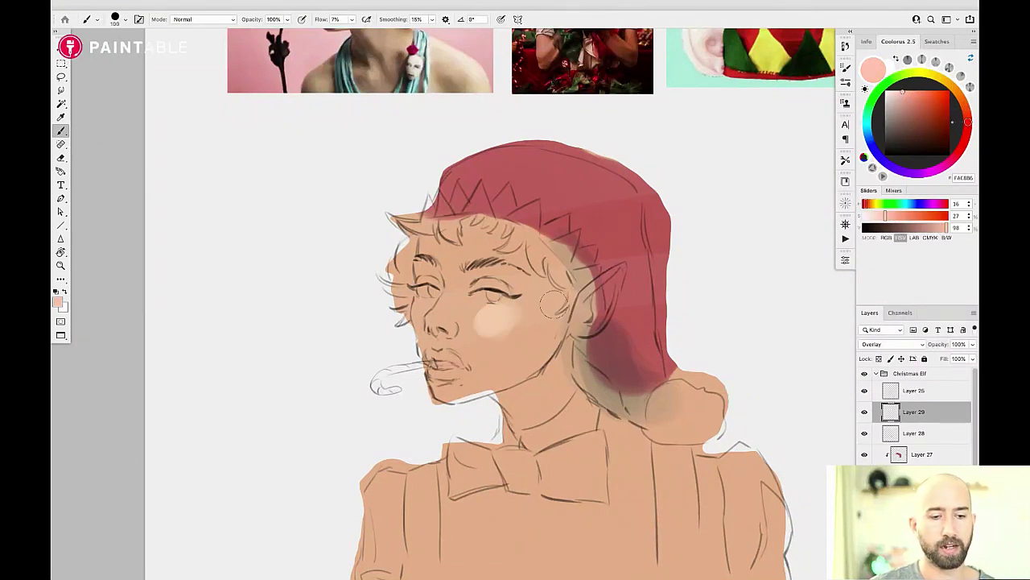
pyautogui.scroll(-2, 553, 304)
pyautogui.press('super+z')
# Brush a soft highlight with a more saturated salmon pink onto the cheek below the eye on the Overlay layer.
pyautogui.moveTo(907, 89); pyautogui.dragTo(912, 91)
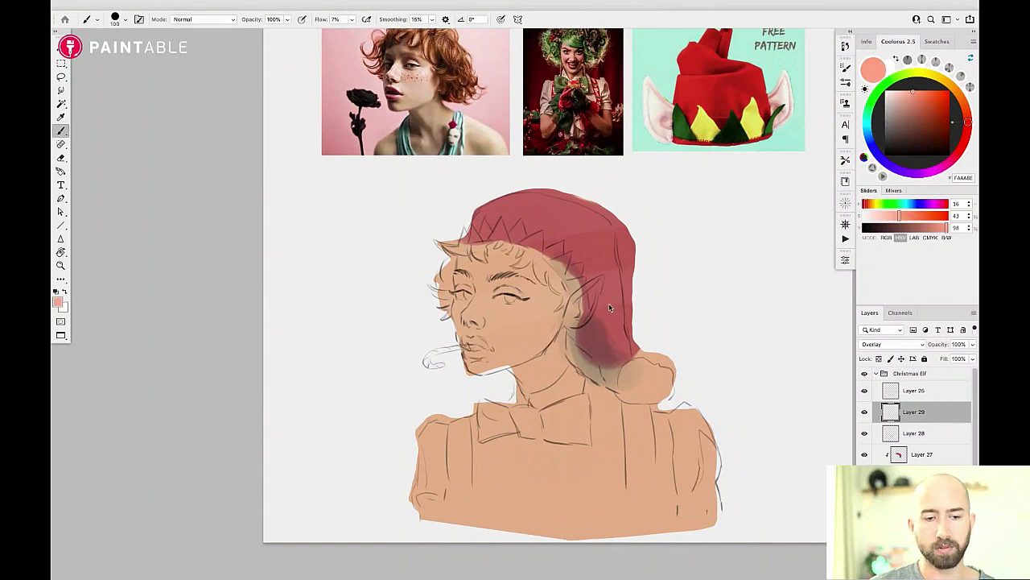
pyautogui.moveTo(529, 317)
pyautogui.mouseDown()
pyautogui.moveTo(496, 328)
pyautogui.moveTo(516, 320)
pyautogui.moveTo(498, 322)
pyautogui.moveTo(490, 308)
pyautogui.mouseUp()
pyautogui.press('super+z')
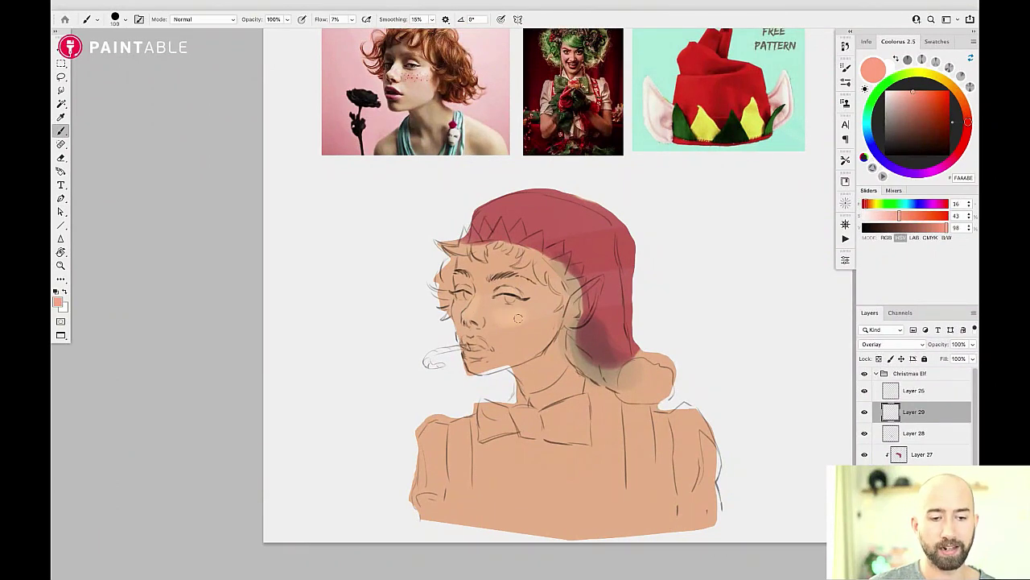
pyautogui.press(']')
pyautogui.press(']')
pyautogui.press(']')
pyautogui.press(']')
pyautogui.press(']')
pyautogui.press(']')
pyautogui.press(']')
pyautogui.scroll(-2, 610, 313)
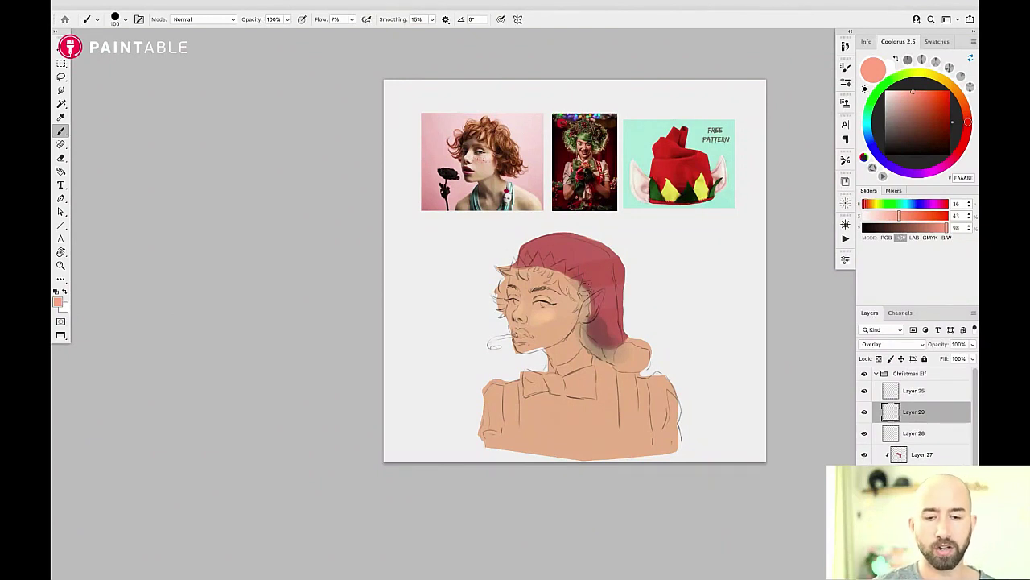
# Add another layer above the Overlay layer and set its blend mode to Color Dodge.
pyautogui.hotkey('ctrl', 'shift', 'alt', 'n')
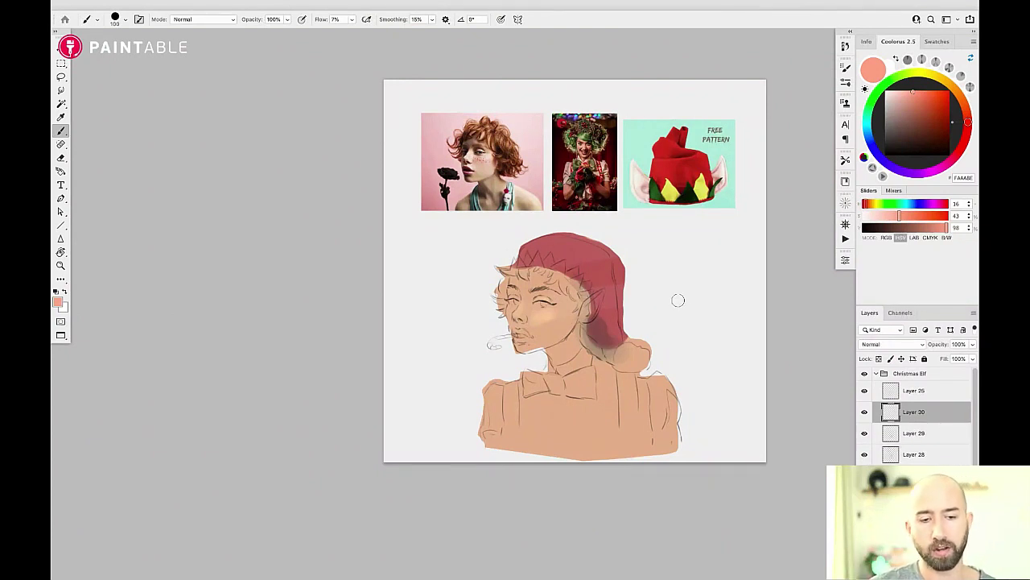
pyautogui.rightClick(610, 276)
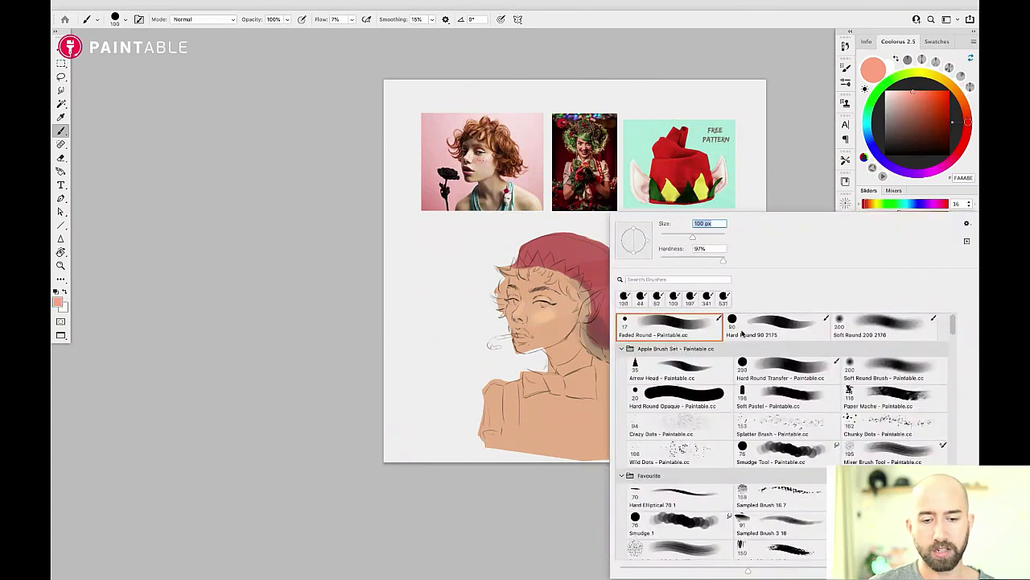
pyautogui.press('Escape')
pyautogui.click(893, 345)
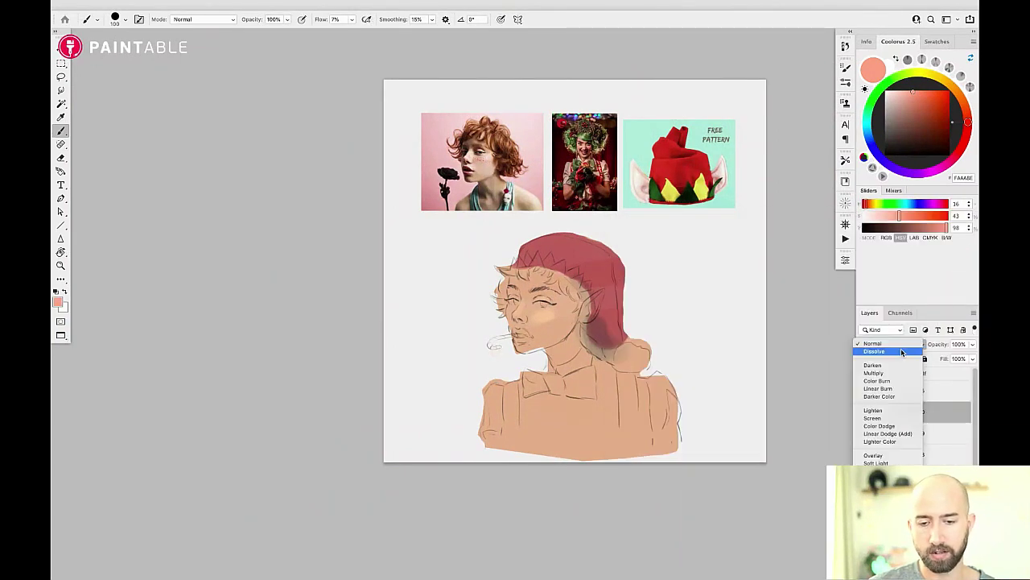
pyautogui.click(894, 426)
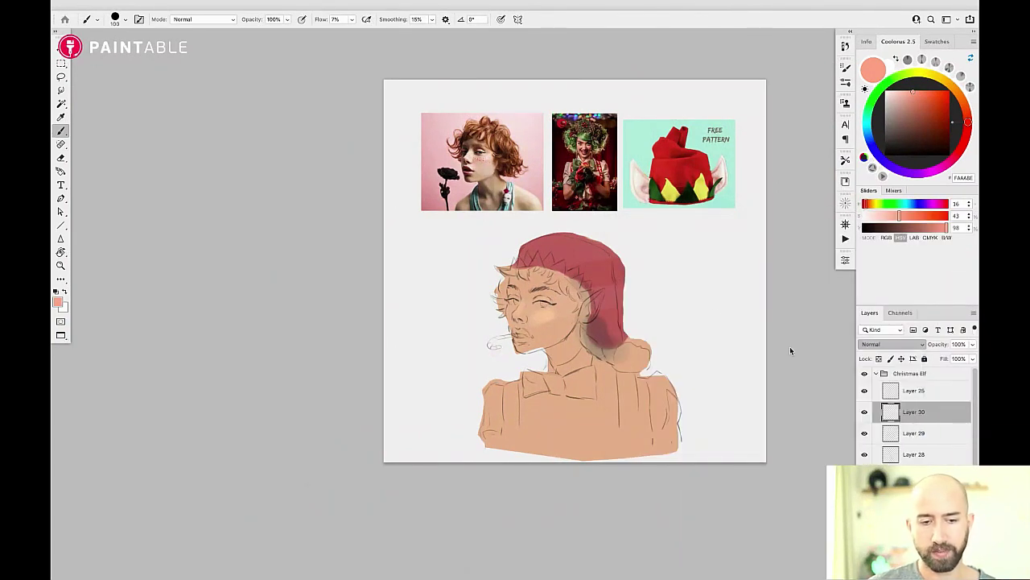
# Try a cheek highlight on the Color Dodge layer with a light peach sampled from the face.
pyautogui.keyDown('alt'); pyautogui.click(544, 314); pyautogui.keyUp('alt')
pyautogui.moveTo(543, 315)
pyautogui.mouseDown()
pyautogui.moveTo(571, 318)
pyautogui.moveTo(564, 316)
pyautogui.mouseUp()
pyautogui.press('super+z')
pyautogui.press('super+z')
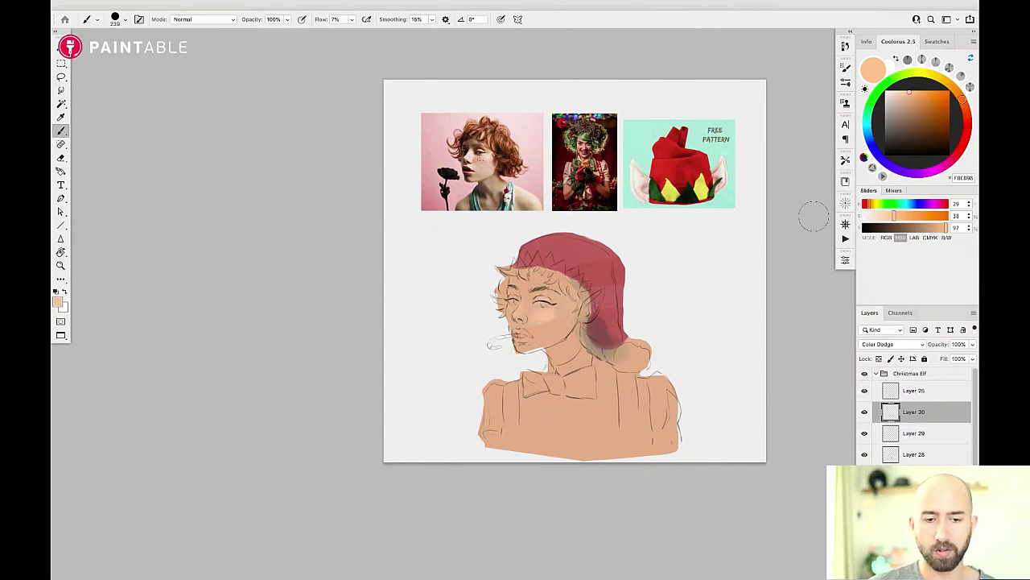
# Try a glow on the hat's zigzag brim with a very dark red on the Color Dodge layer.
pyautogui.click(950, 134)
pyautogui.click(966, 140)
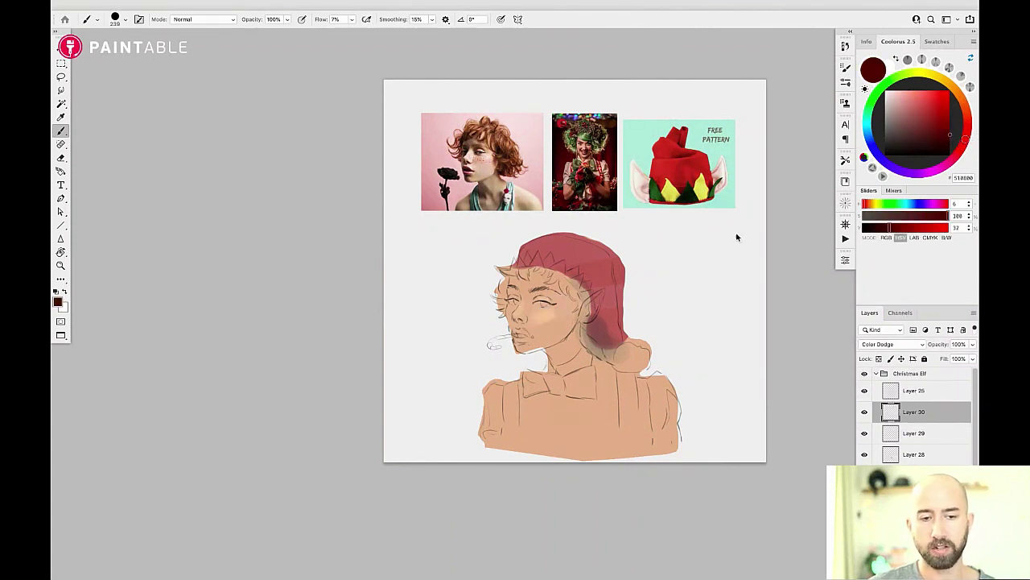
pyautogui.click(566, 272)
pyautogui.scroll(3, 567, 262)
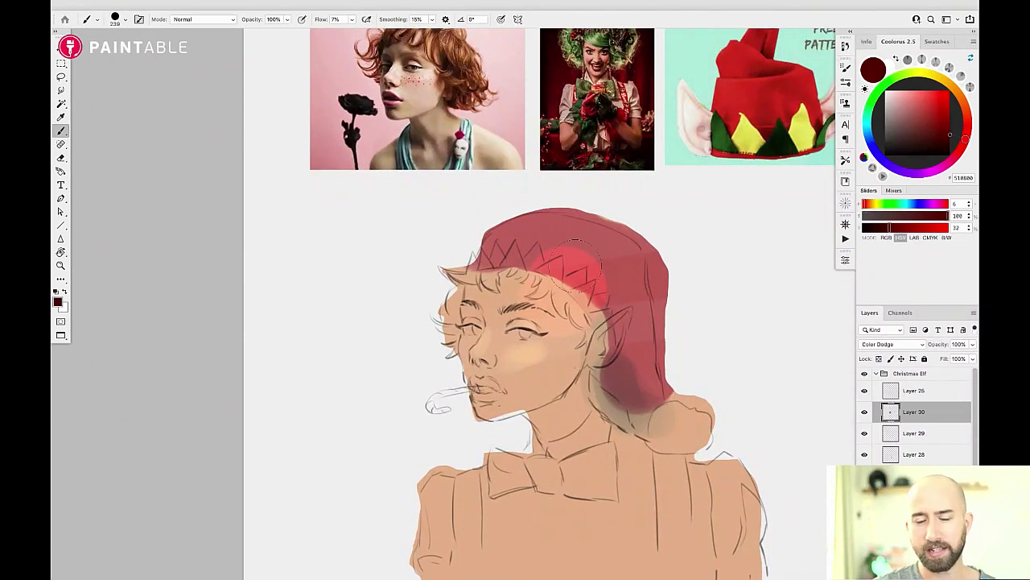
pyautogui.hotkey('ctrl', 'z')
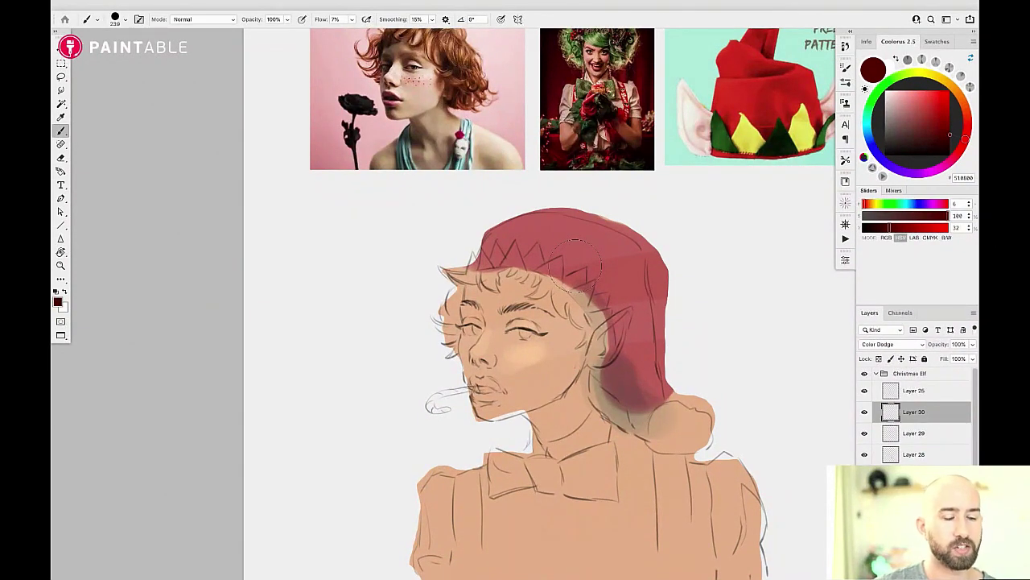
# Hide the interface panels to view the elf and the reference photos on their own.
pyautogui.scroll(-3, 626, 346)
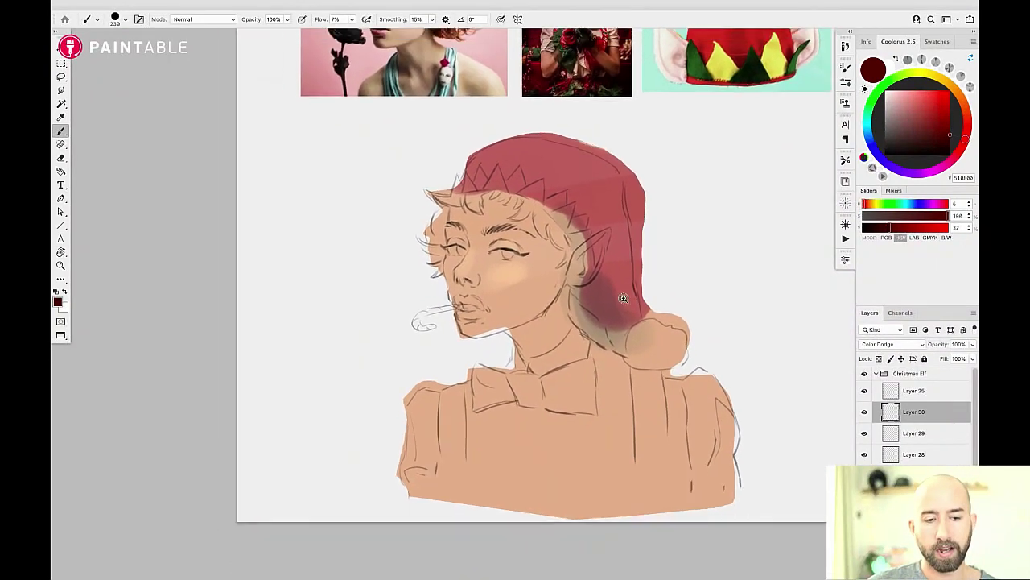
pyautogui.moveTo(624, 299); pyautogui.dragTo(618, 347)
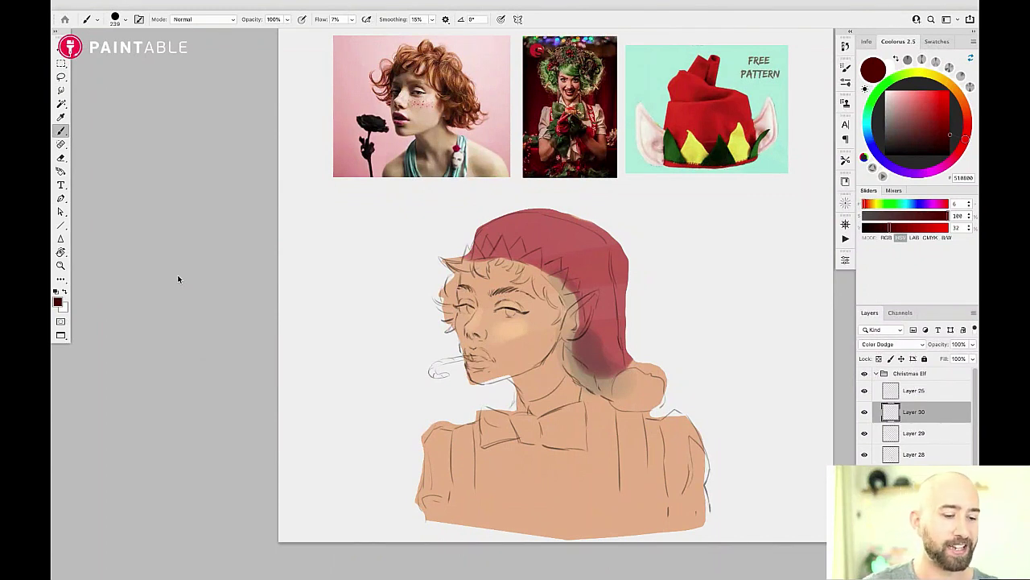
pyautogui.press('Tab')
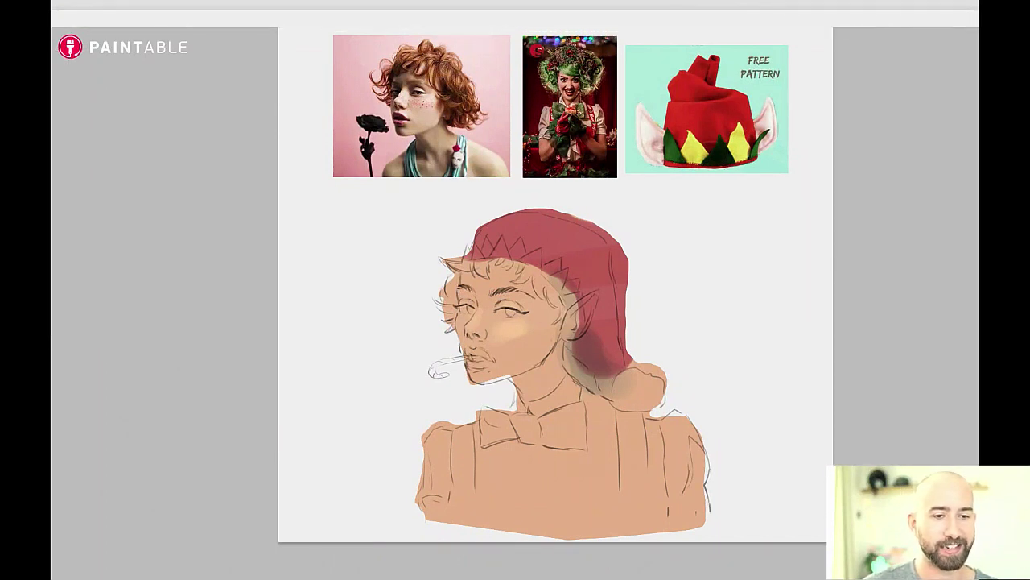